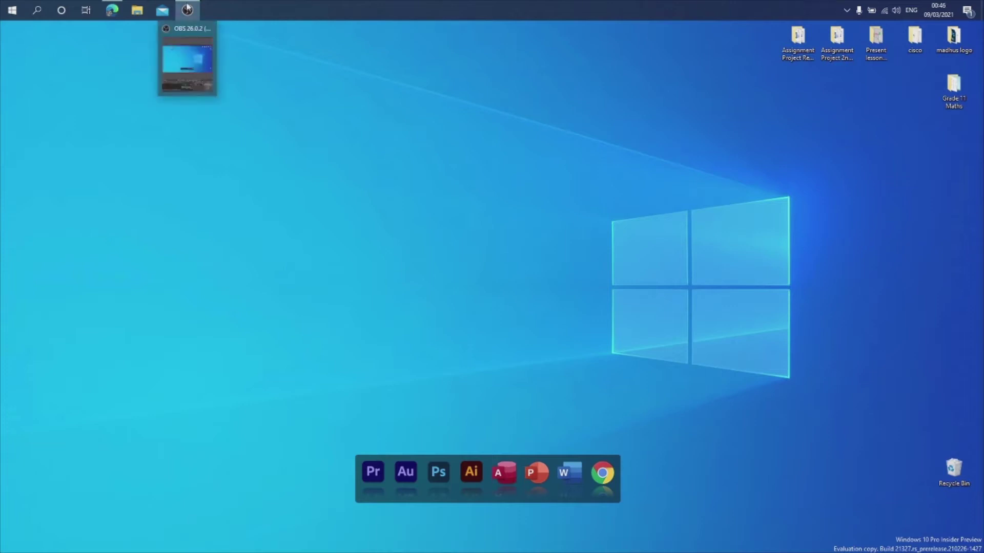
Step: Open Chrome from the desktop and go to google.com
mouse_move(123, 35)
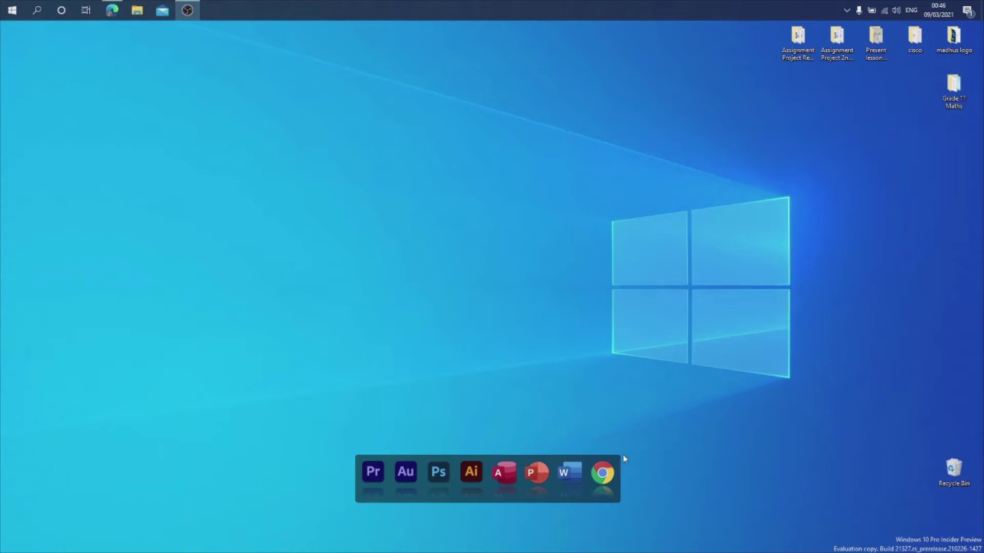
left_click(599, 470)
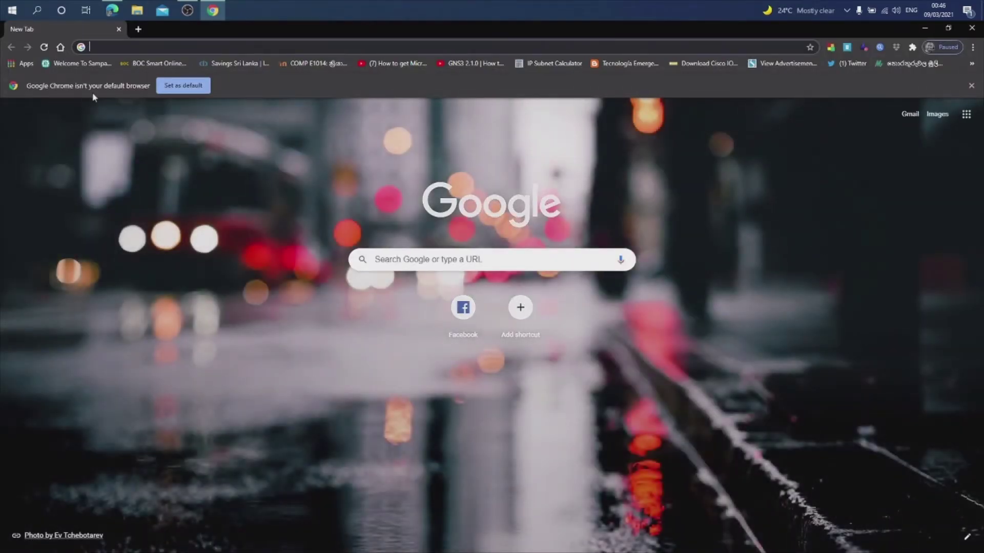
type("google.com")
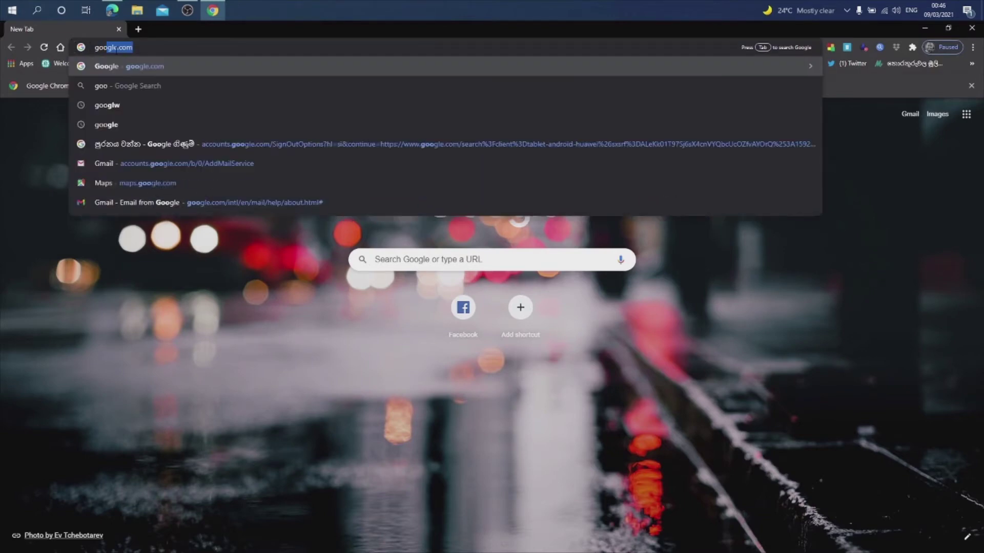
key("Return")
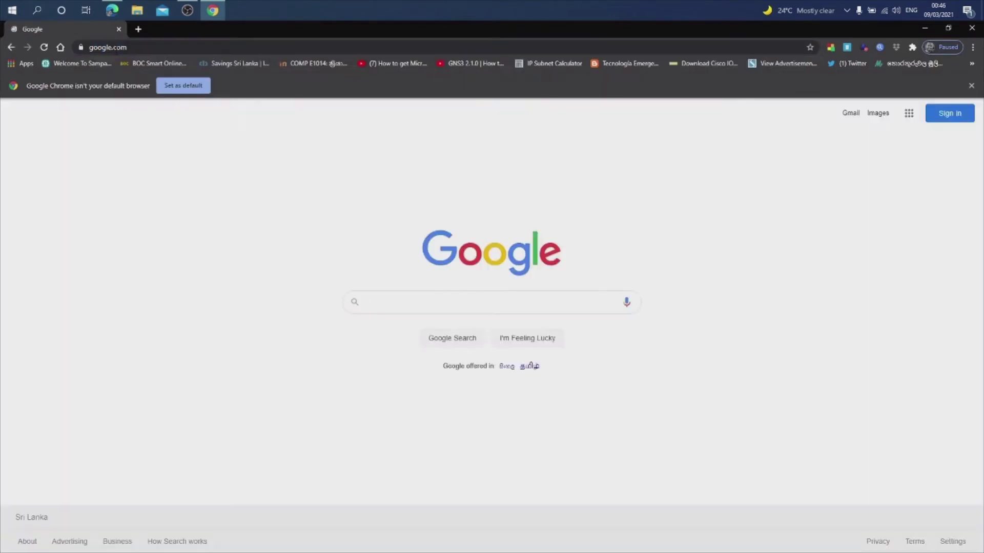
Step: Search Google for "microsoft word download"
type("microso")
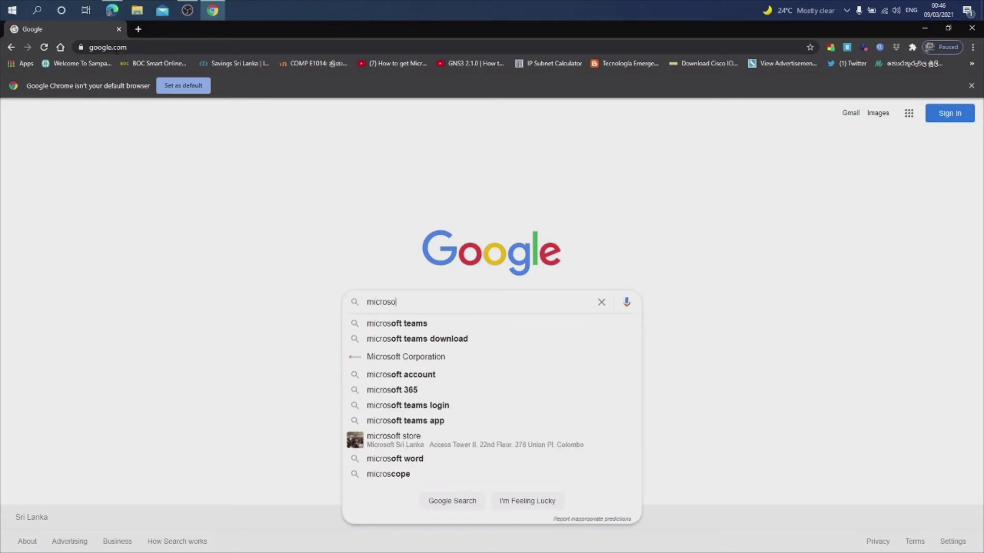
type("ft wo")
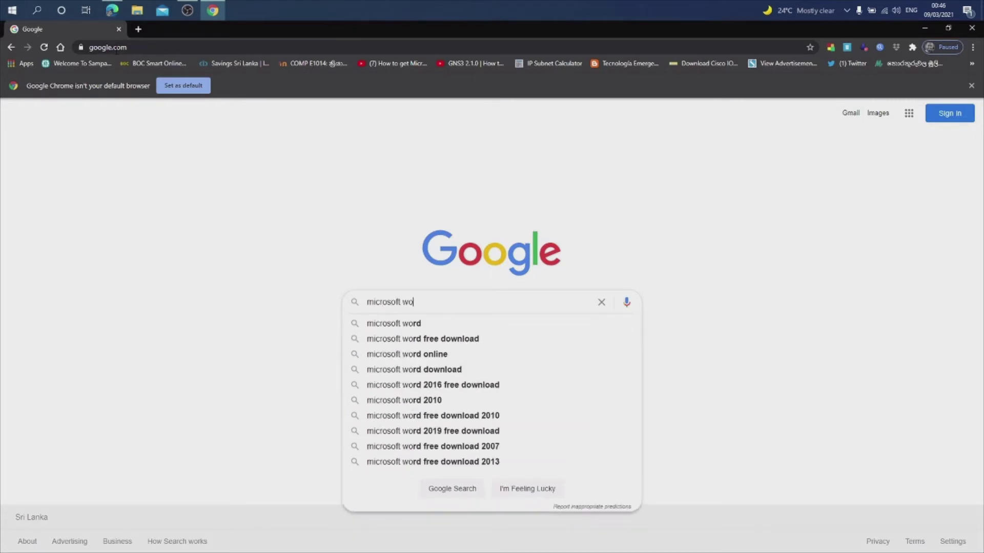
type("rd download")
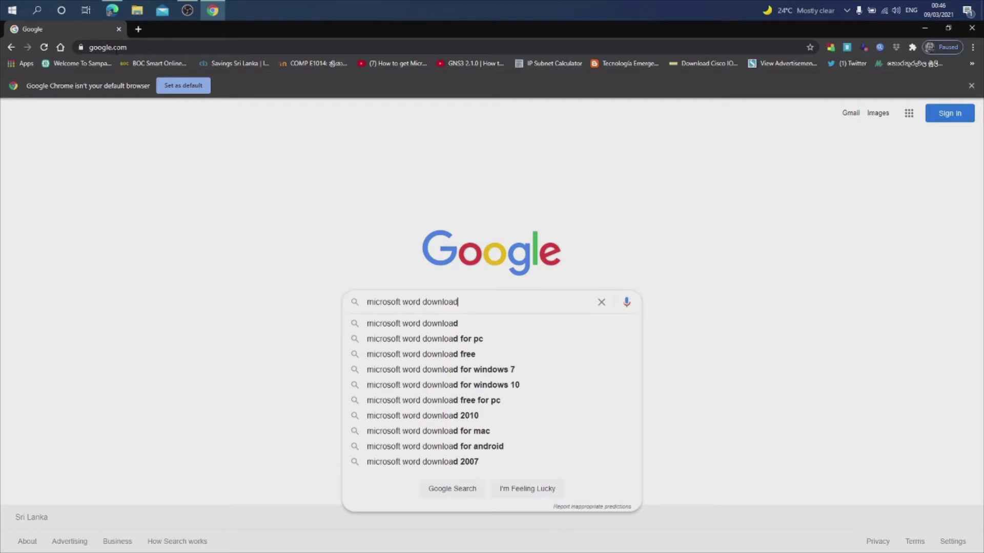
key("Return")
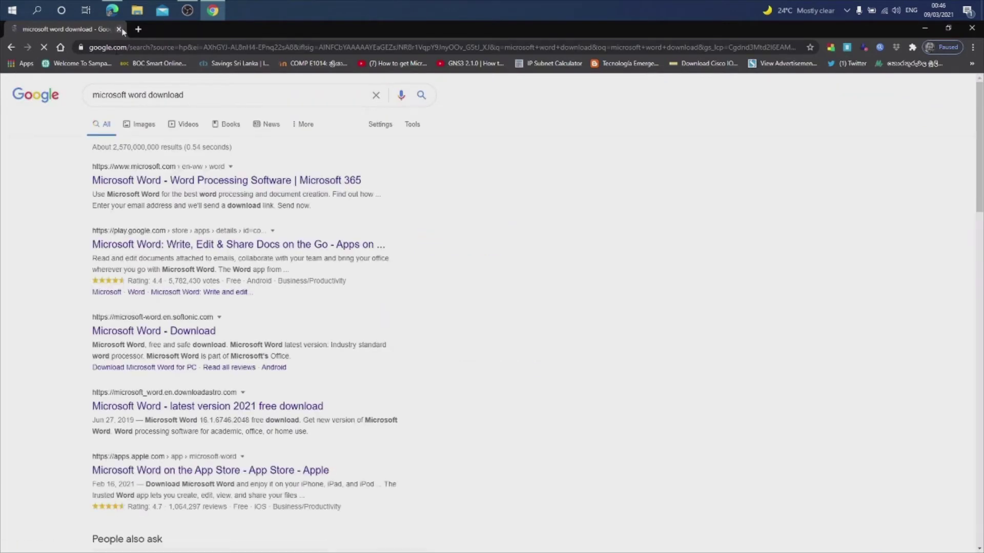
Step: Open Microsoft's official Word page, view its purchase and free trial options, and return to the search results
left_click(200, 181)
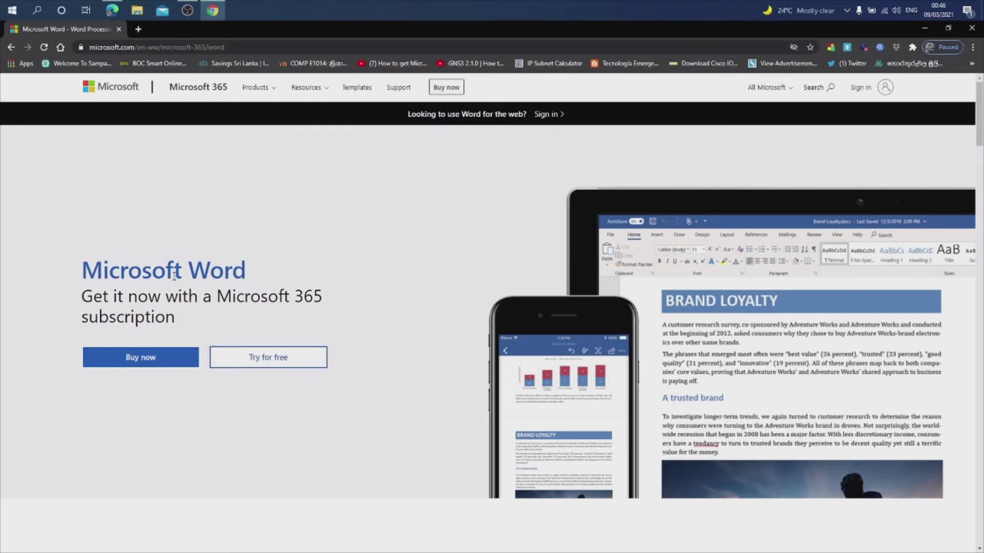
left_click(153, 359)
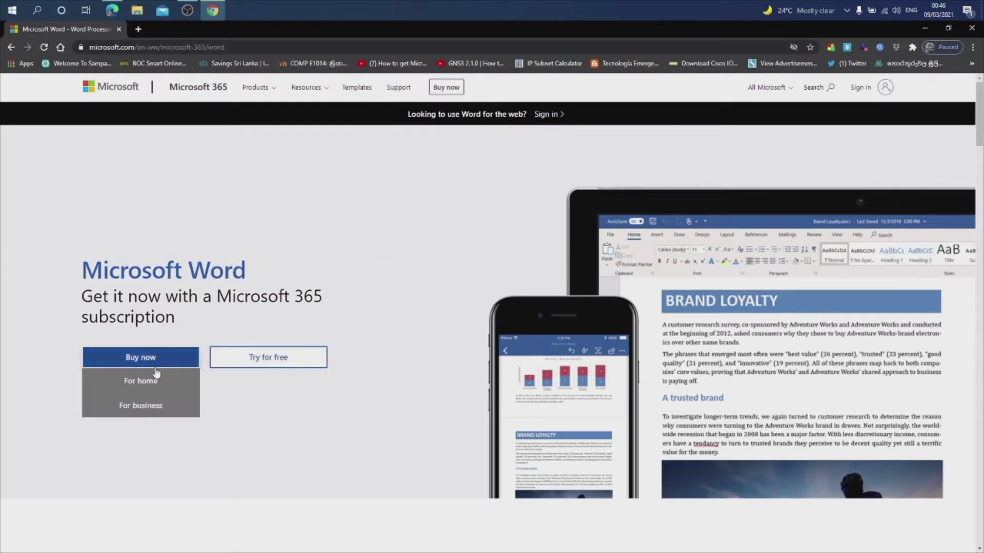
left_click(266, 358)
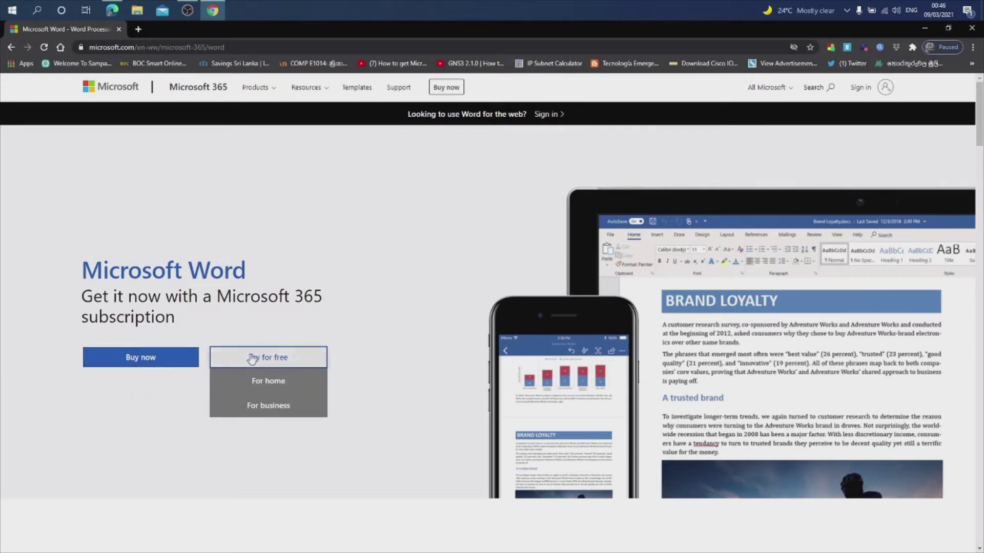
mouse_move(277, 361)
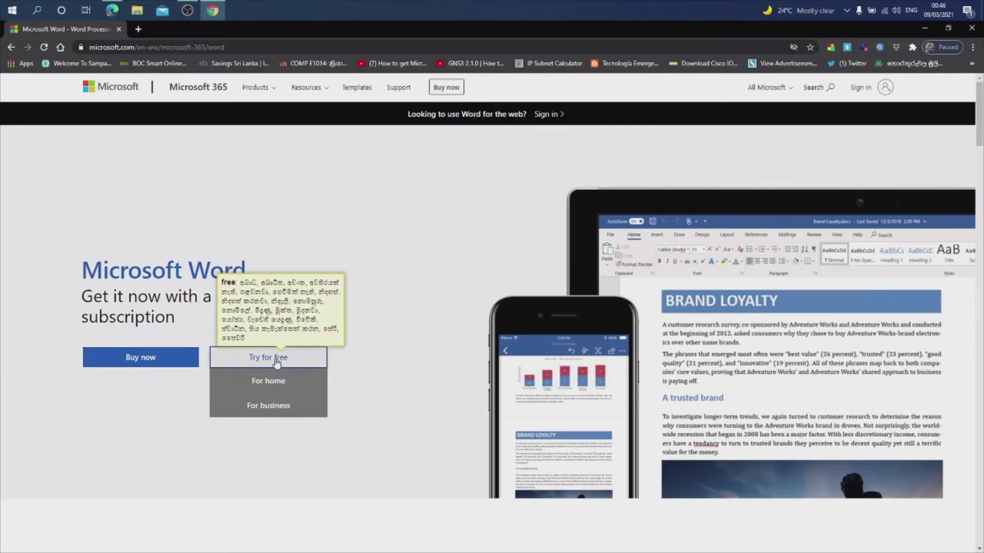
left_click(351, 377)
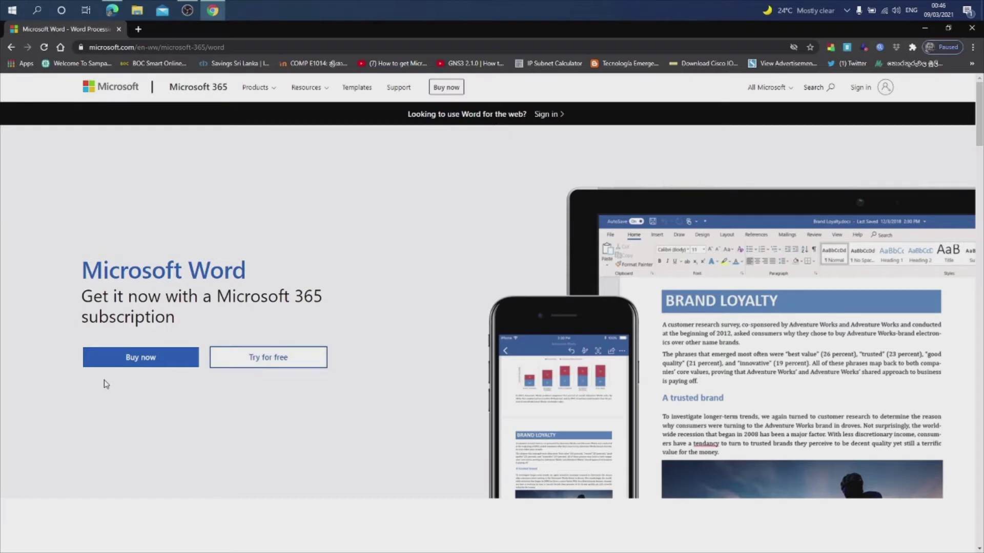
left_click(149, 355)
mouse_move(162, 366)
left_click(11, 48)
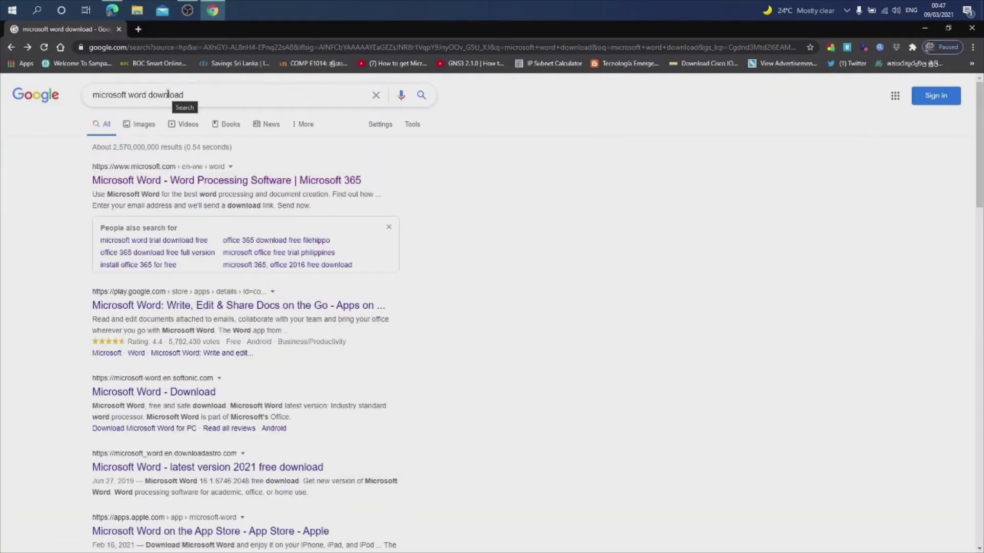
Step: Replace the Google query with "filecr" and open the FileCR software store site from the results
left_click(208, 93)
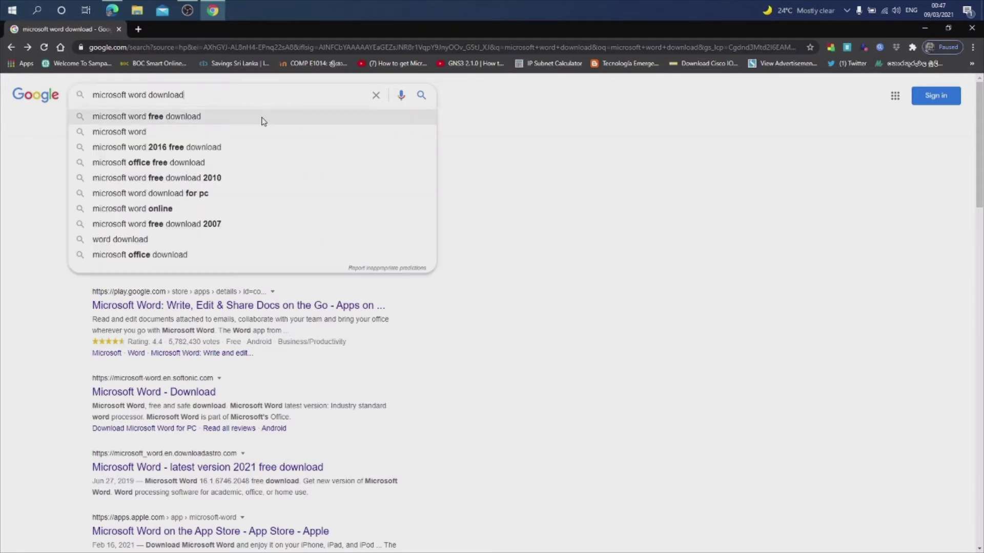
key("BackSpace")
key("BackSpace")
key("BackSpace")
key("BackSpace")
key("BackSpace")
key("BackSpace")
key("BackSpace")
key("BackSpace")
key("BackSpace")
key("BackSpace")
key("BackSpace")
key("BackSpace")
key("BackSpace")
key("BackSpace")
key("BackSpace")
key("BackSpace")
key("BackSpace")
key("BackSpace")
key("BackSpace")
key("BackSpace")
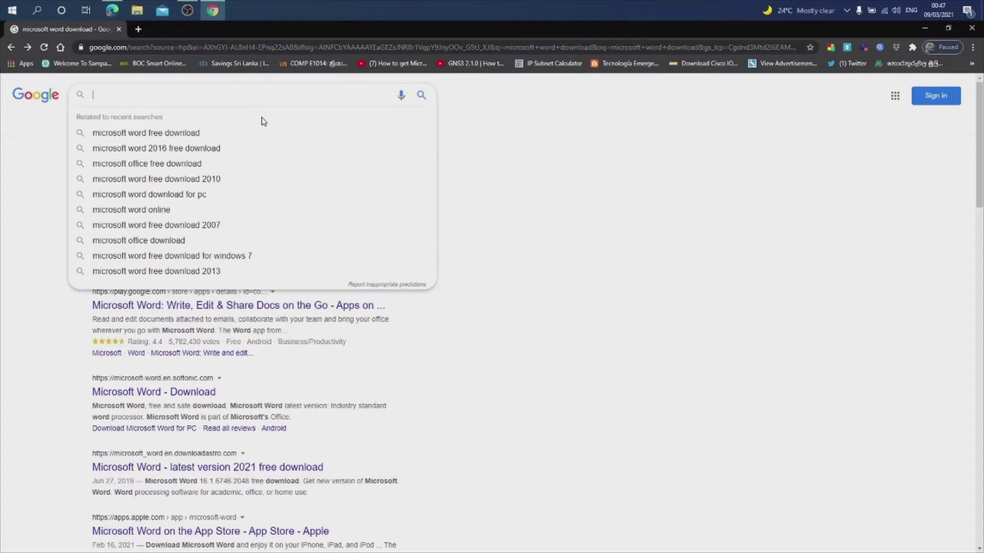
type("f")
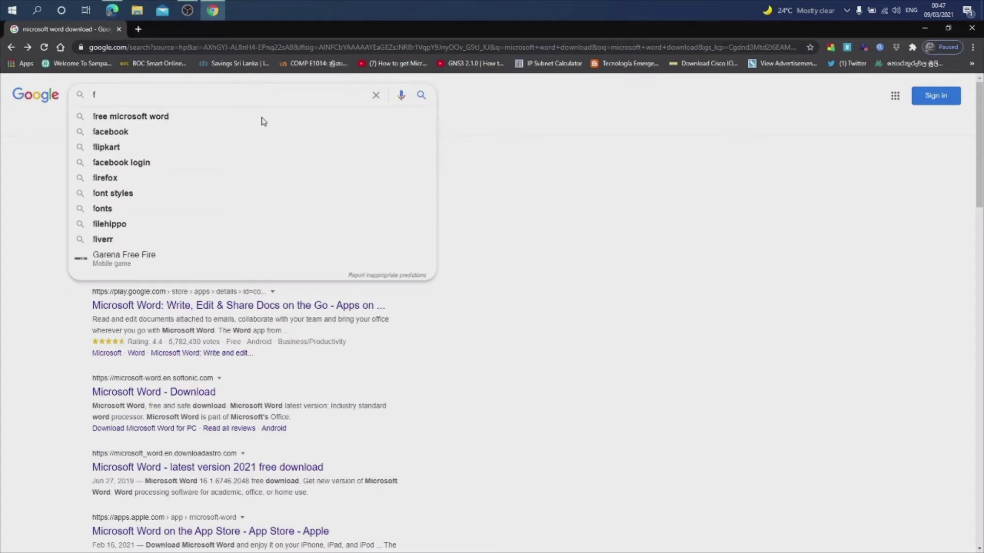
type("ilecr")
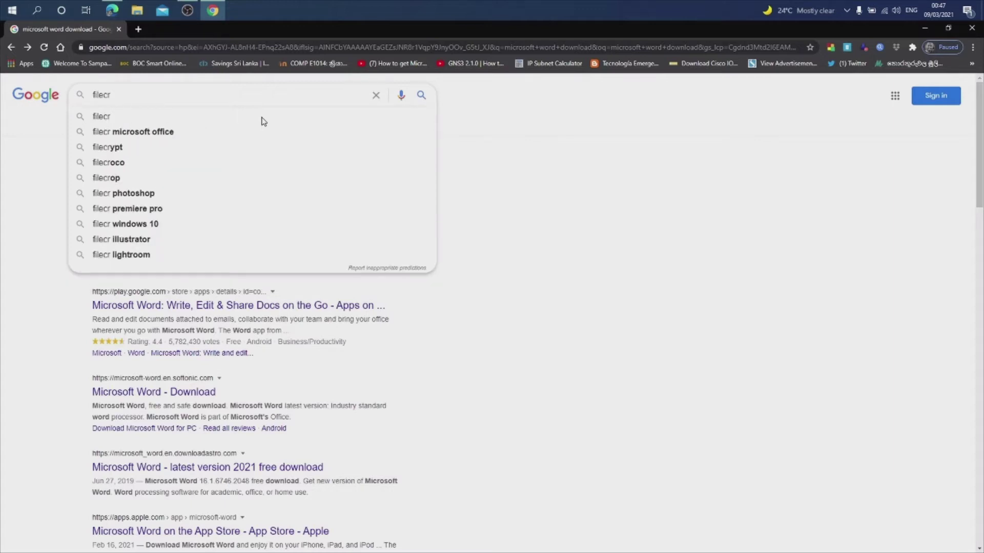
key("Return")
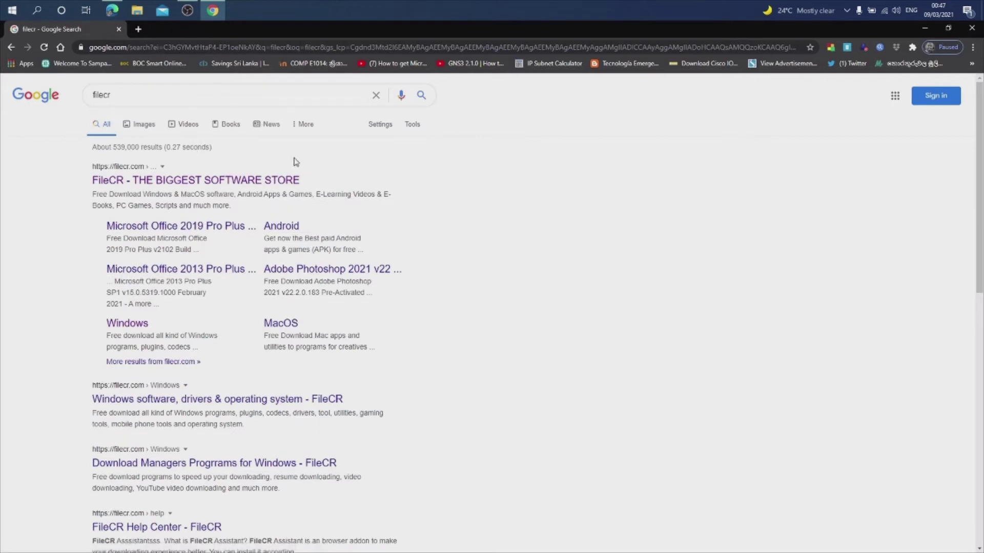
left_click(228, 181)
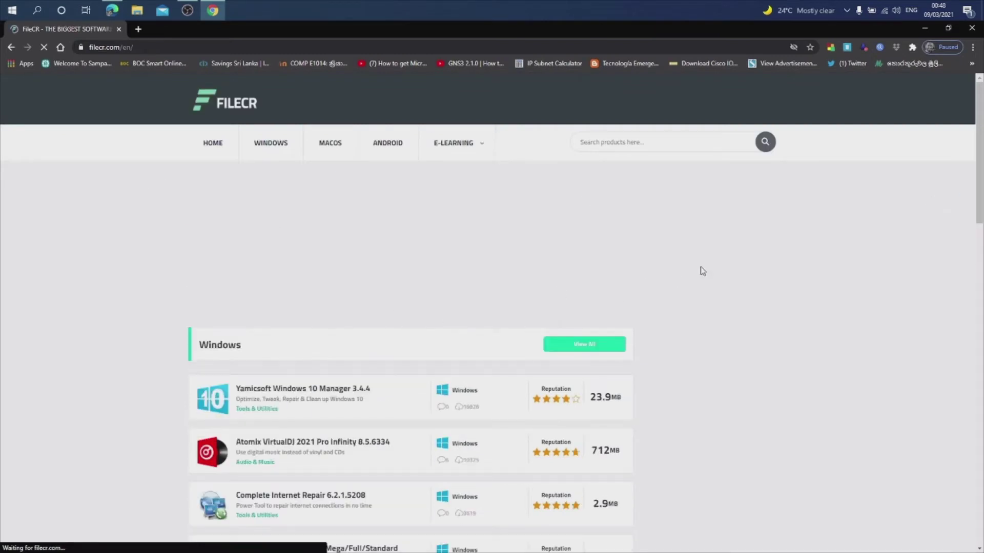
Step: Search the FileCR site for "word" and look through the listed products for Microsoft Word
left_click(623, 139)
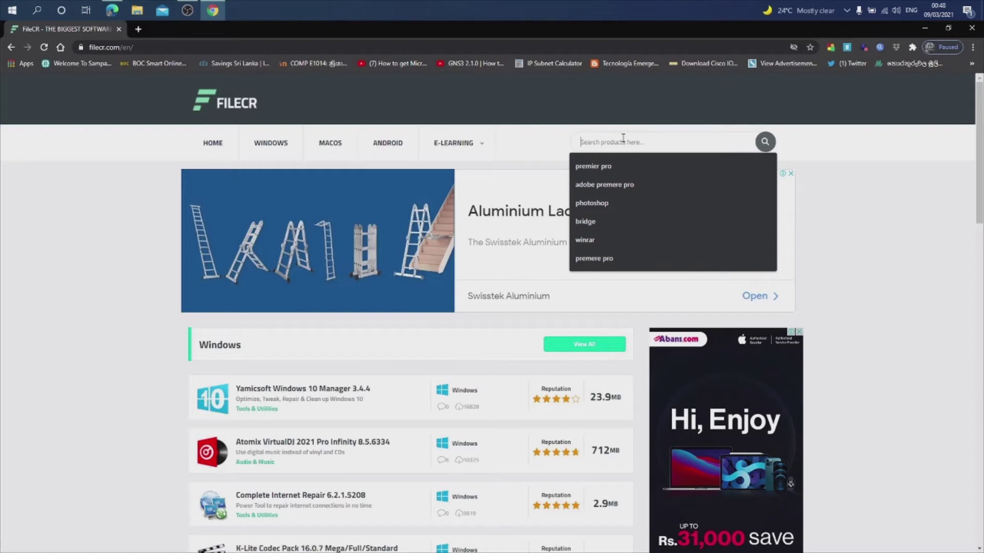
type("wb")
type("rd")
key("Return")
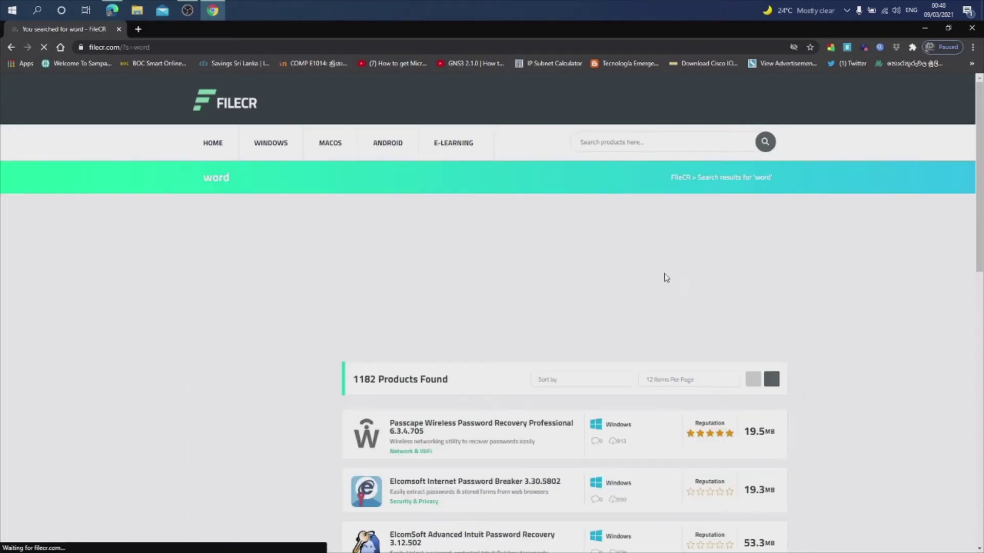
scroll(593, 308, "down", 4)
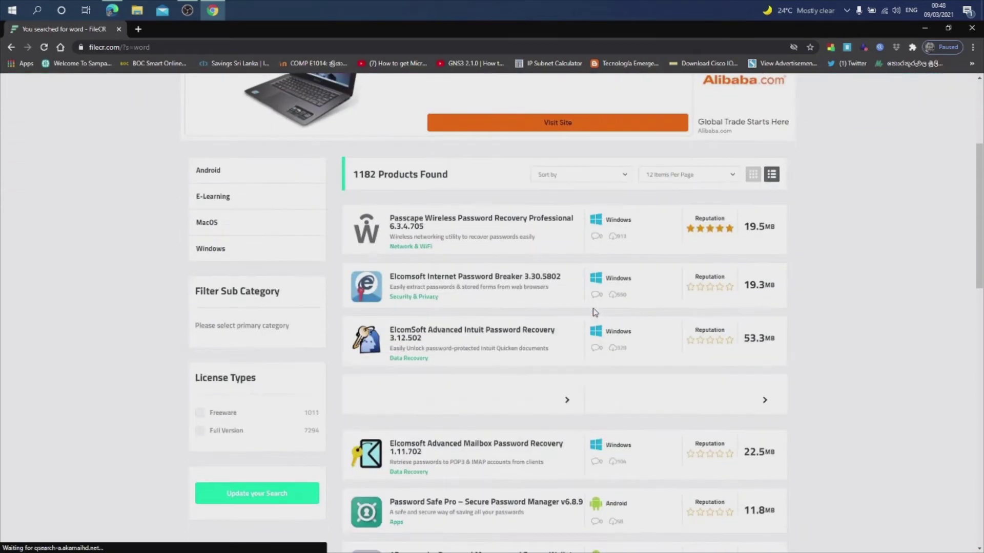
scroll(620, 318, "down", 7)
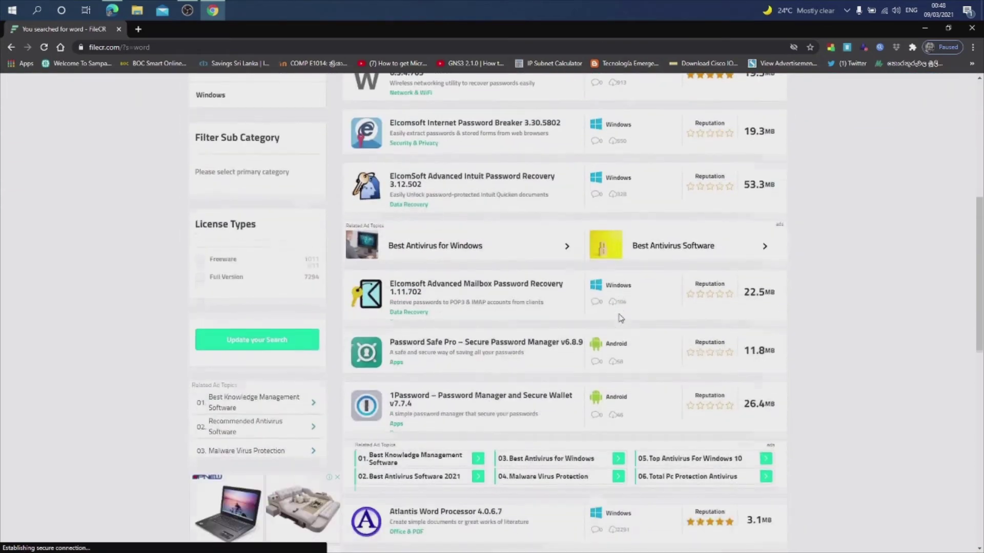
scroll(593, 382, "down", 7)
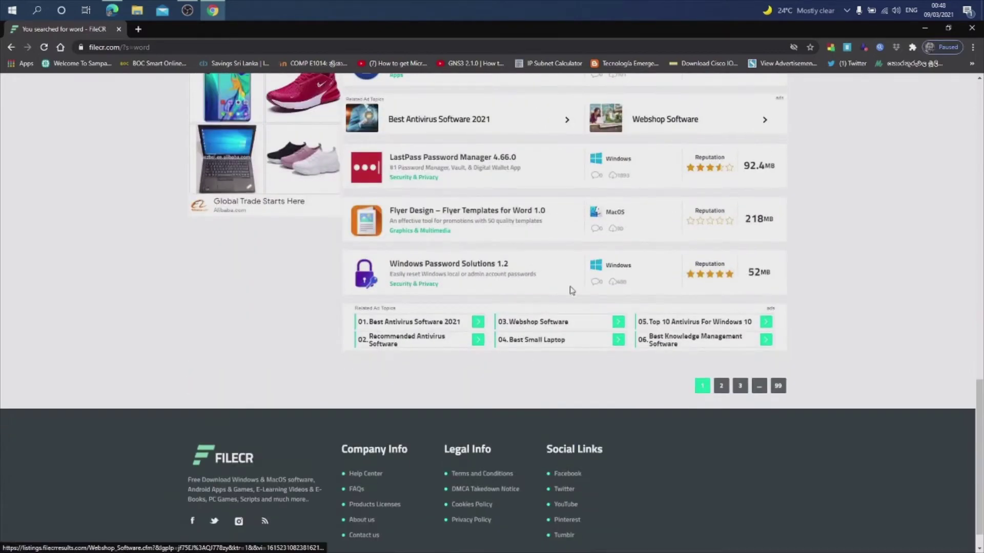
scroll(570, 272, "up", 3)
scroll(570, 272, "up", 11)
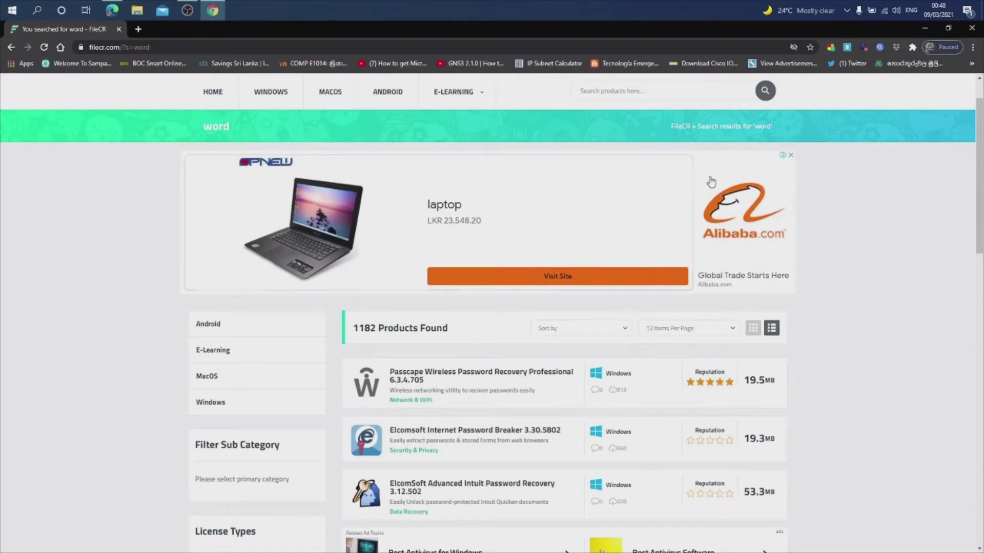
Step: Search the FileCR site for "microsoft word"
left_click(641, 90)
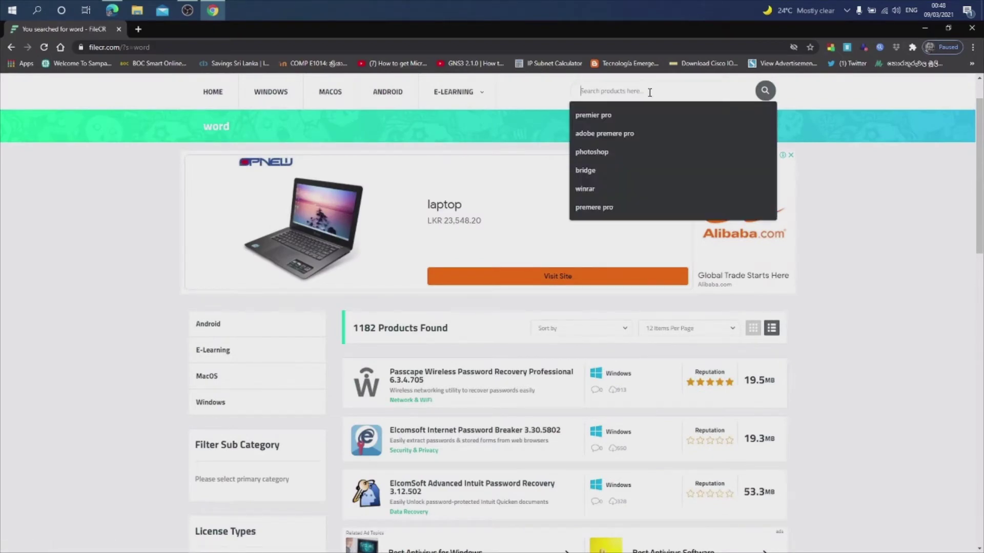
type("mic")
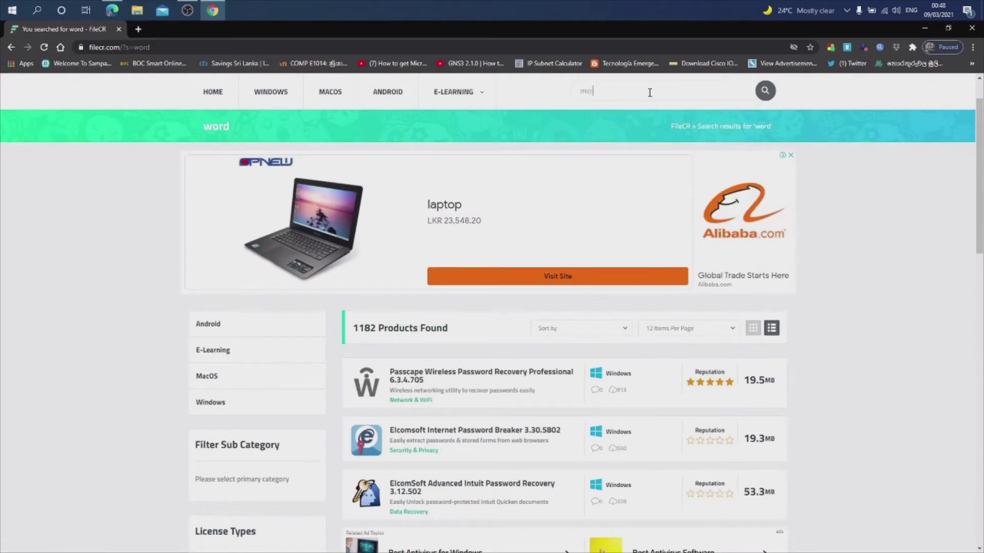
type("ro")
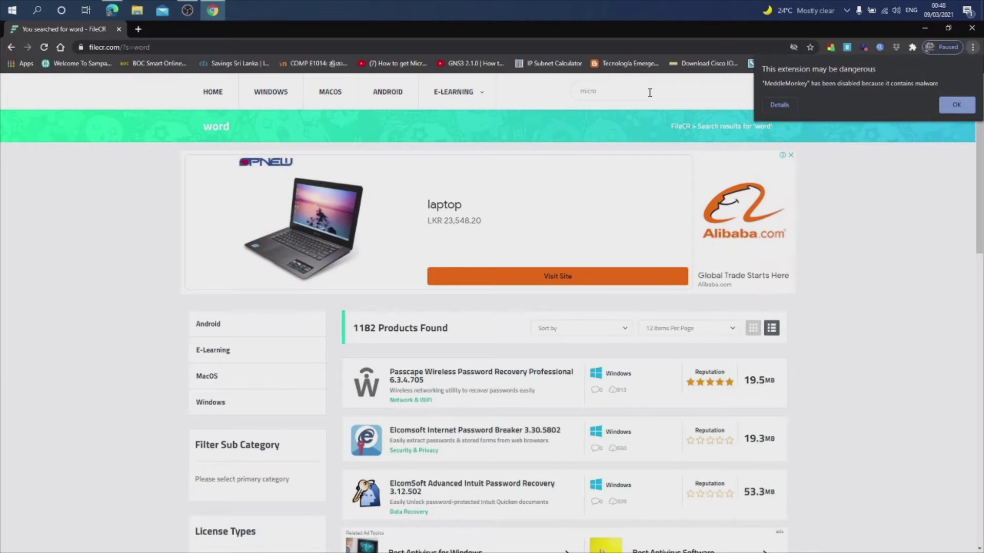
left_click(650, 92)
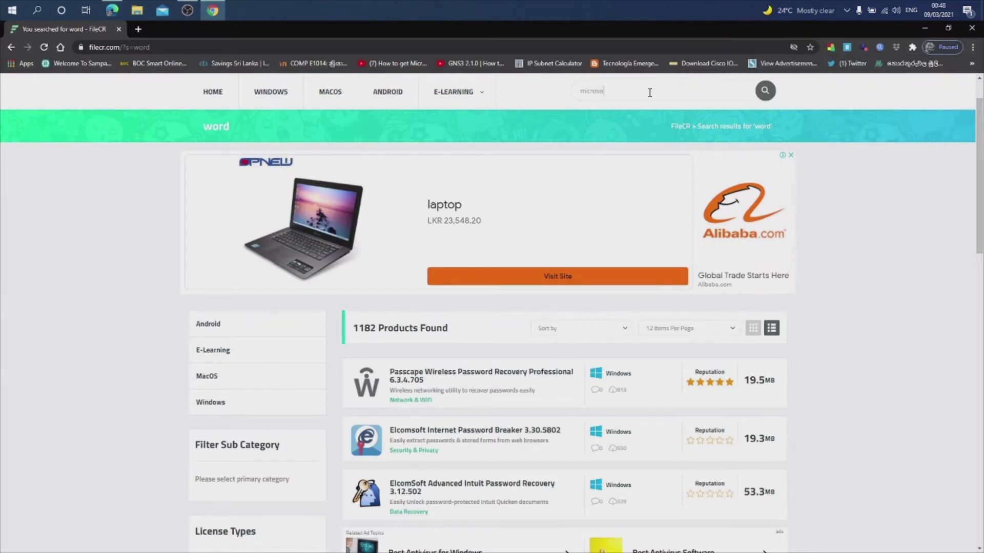
type("soft word")
key("Return")
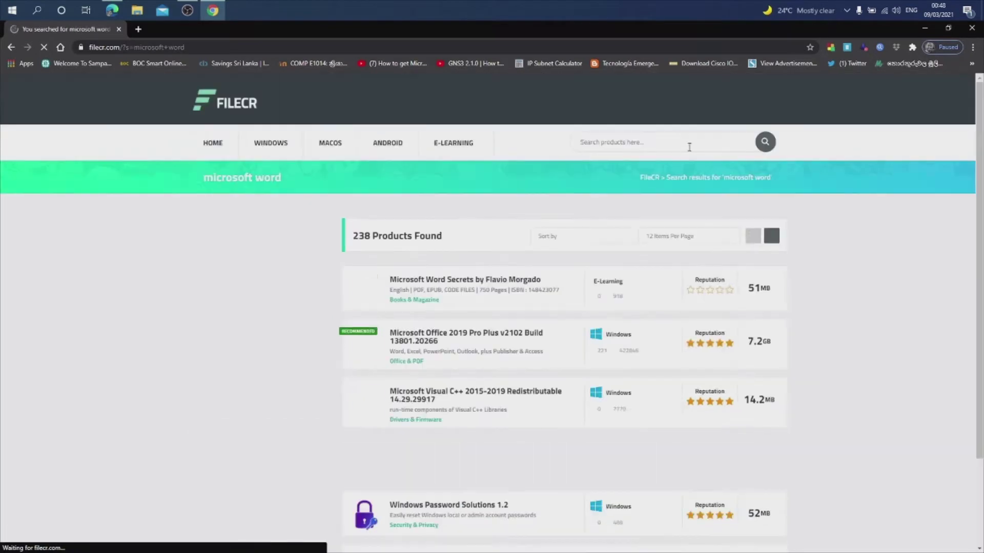
Step: Open the product page of Microsoft Office 2019 Pro Plus v2102 Build 13801.20266 for Windows
scroll(617, 231, "down", 2)
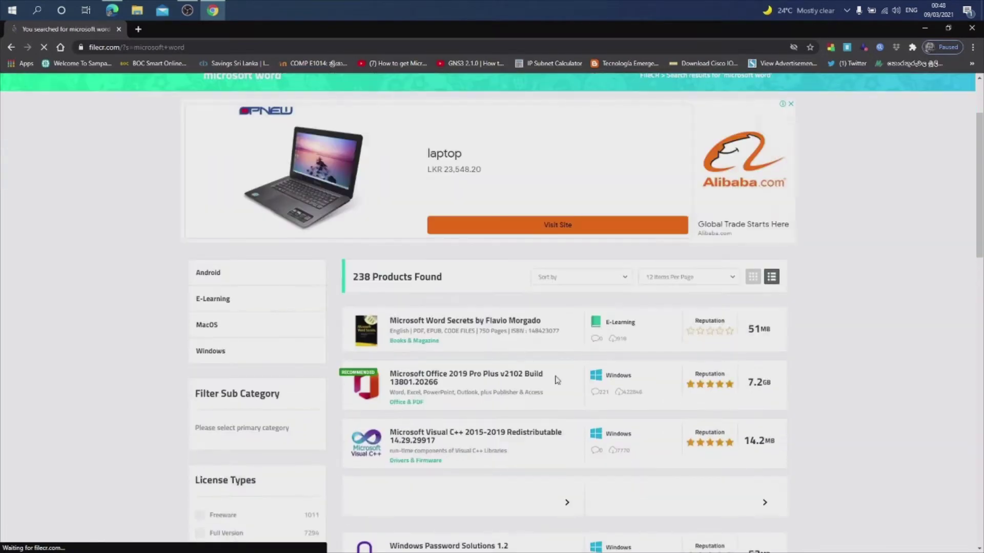
scroll(448, 337, "down", 3)
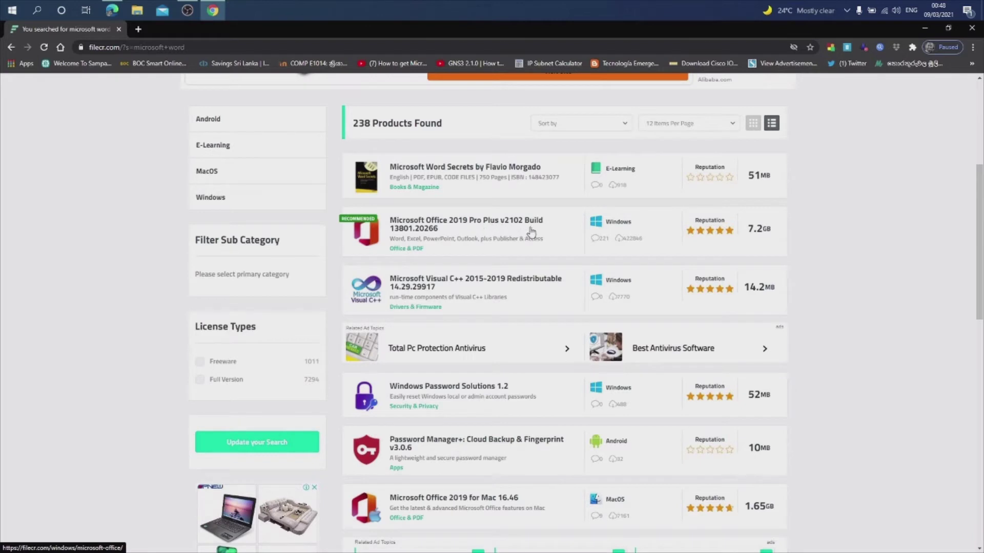
left_click(500, 226)
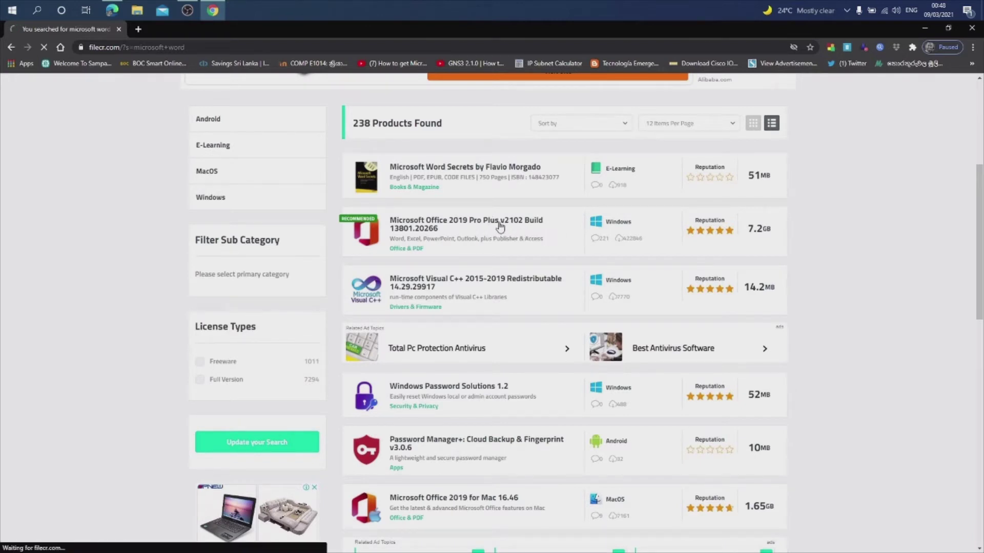
scroll(405, 275, "down", 3)
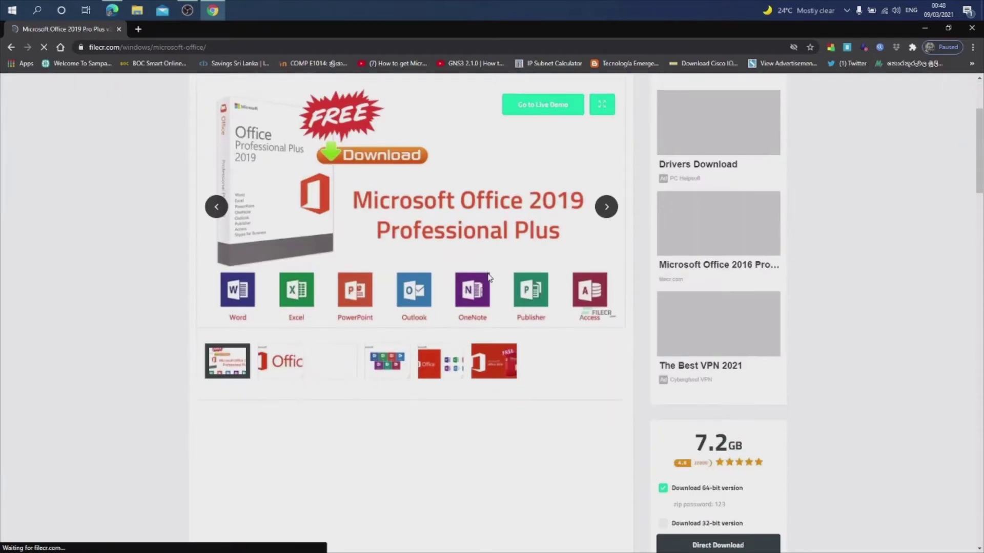
Step: Examine the Microsoft Office 2019 Pro Plus product page, including its 64-bit, 32-bit, direct and torrent download options
scroll(467, 310, "down", 3)
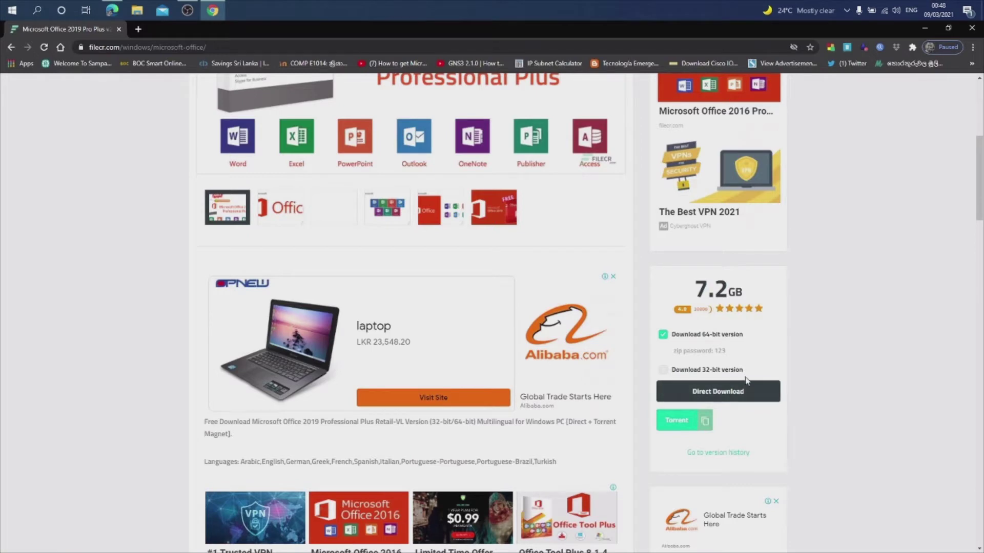
scroll(746, 380, "up", 1)
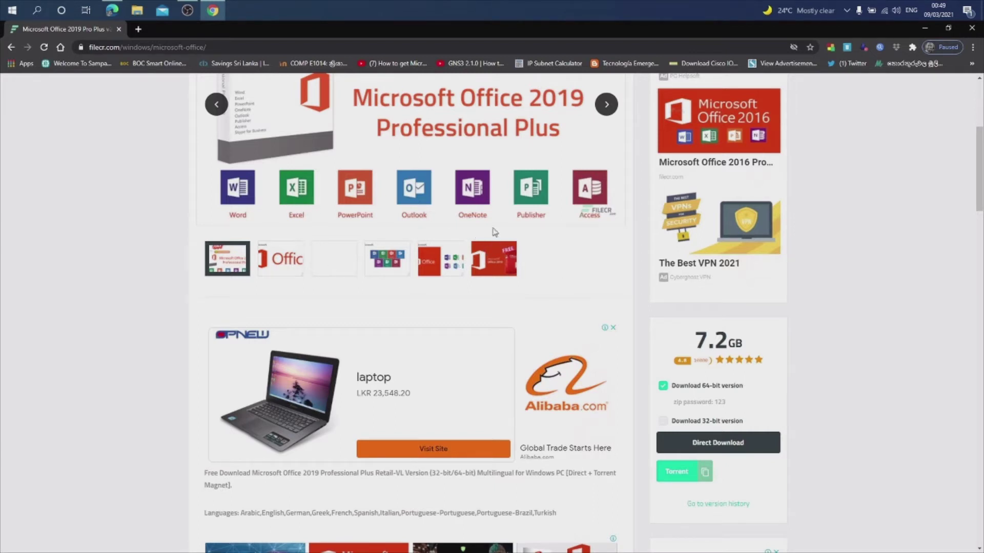
scroll(482, 317, "up", 5)
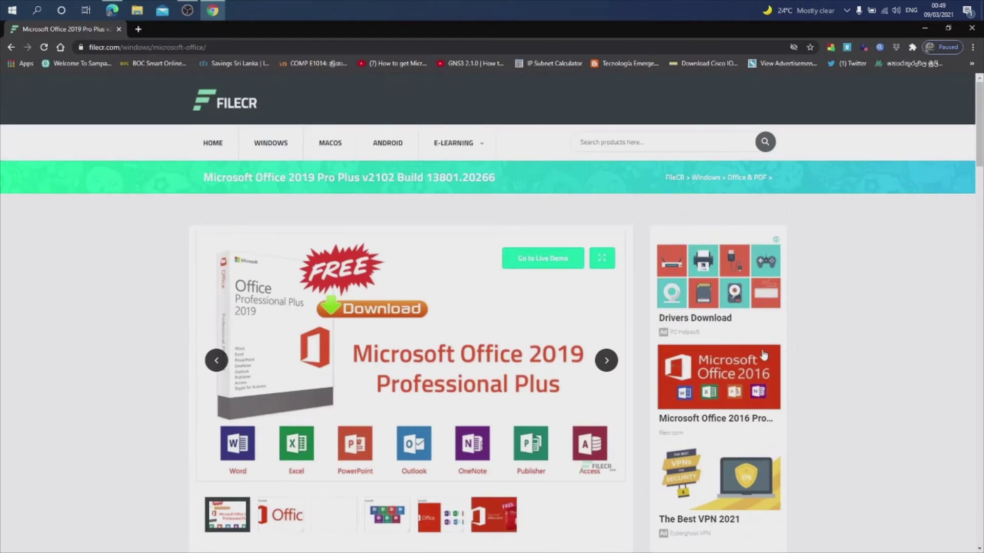
scroll(753, 346, "down", 7)
scroll(459, 246, "up", 2)
scroll(459, 246, "up", 4)
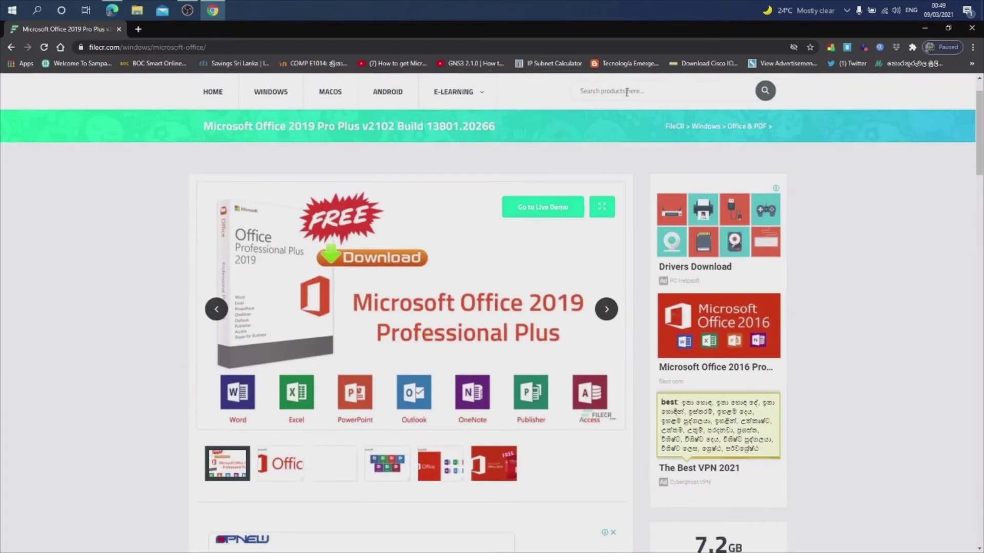
left_click(626, 92)
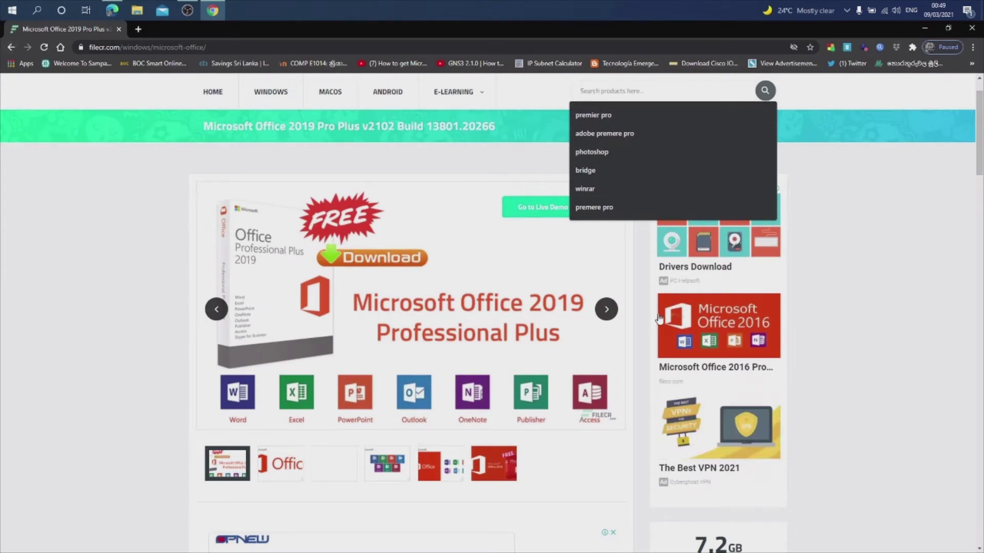
scroll(853, 341, "down", 3)
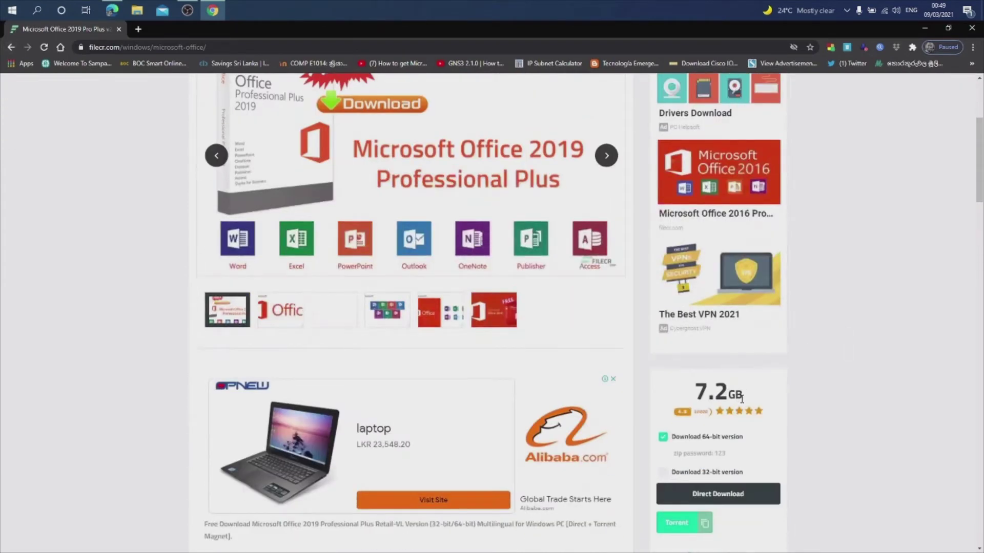
scroll(594, 415, "up", 4)
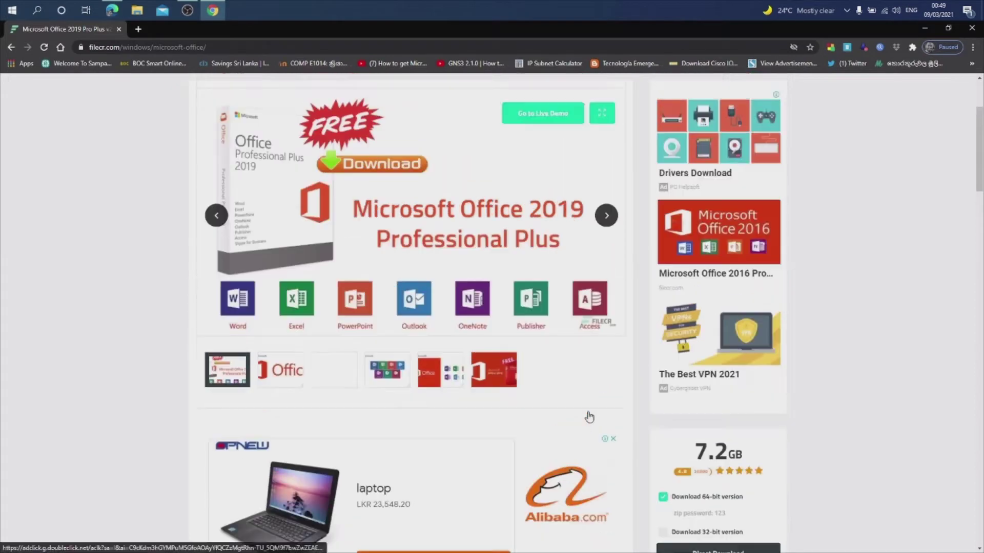
Step: Go back to the Google results, replace the query with "youtube" and open the YouTube site
left_click(11, 48)
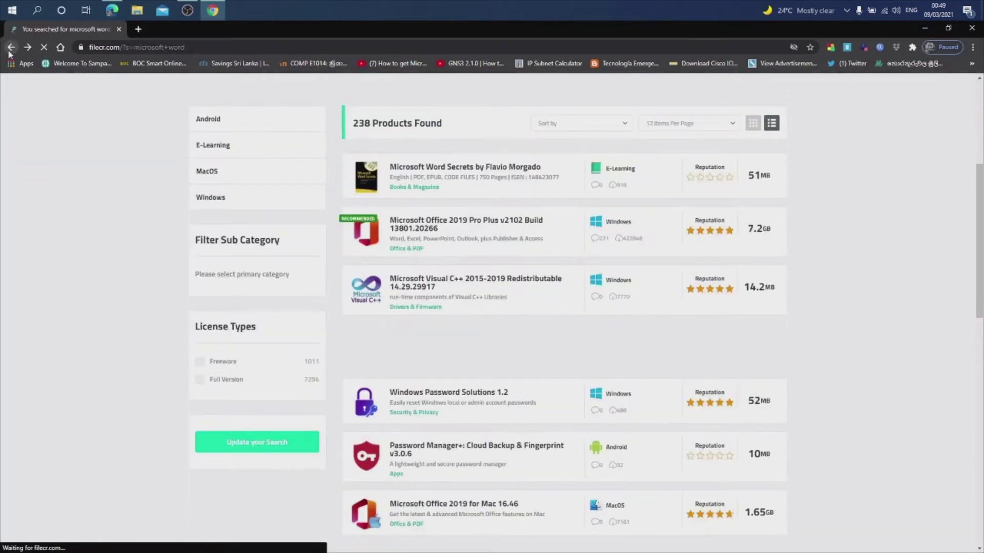
left_click(9, 52)
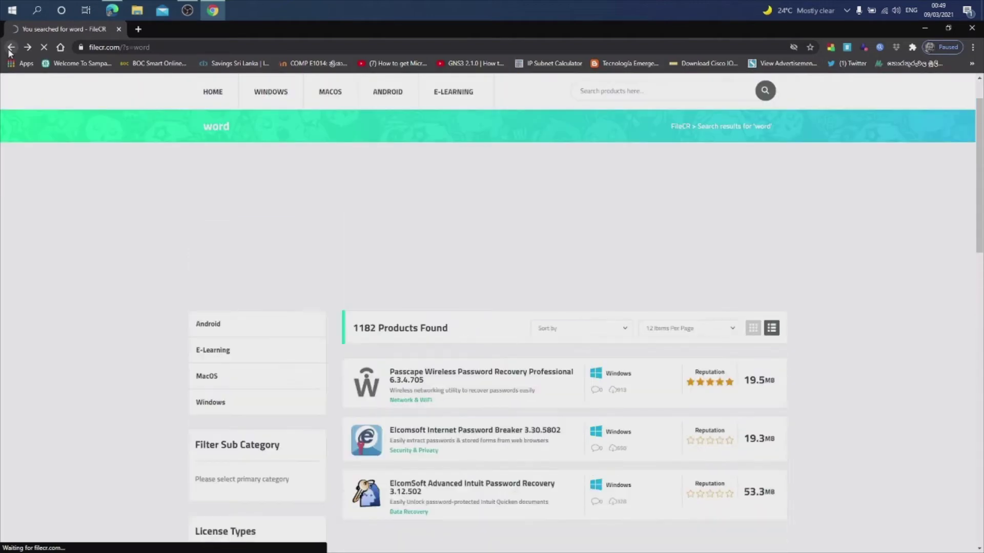
left_click(9, 52)
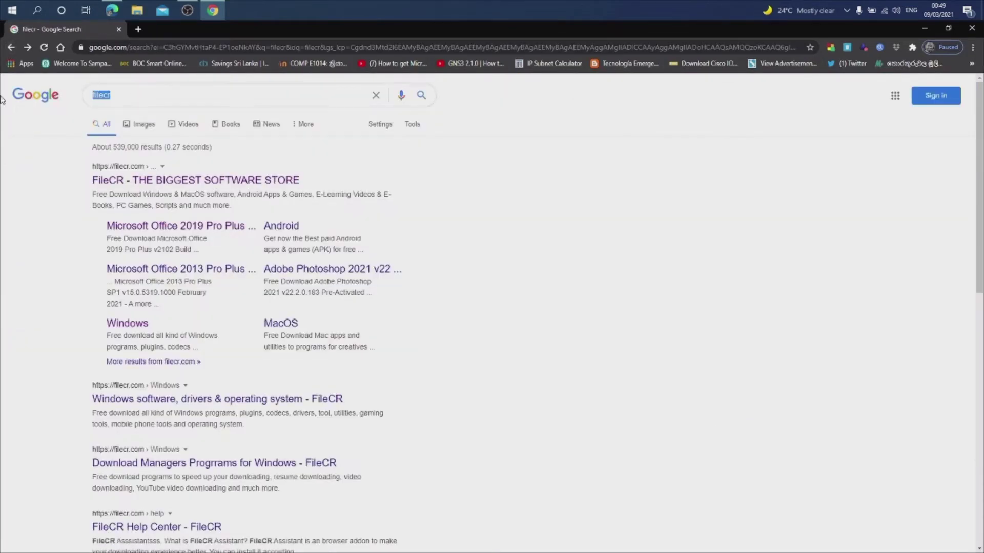
type("yout")
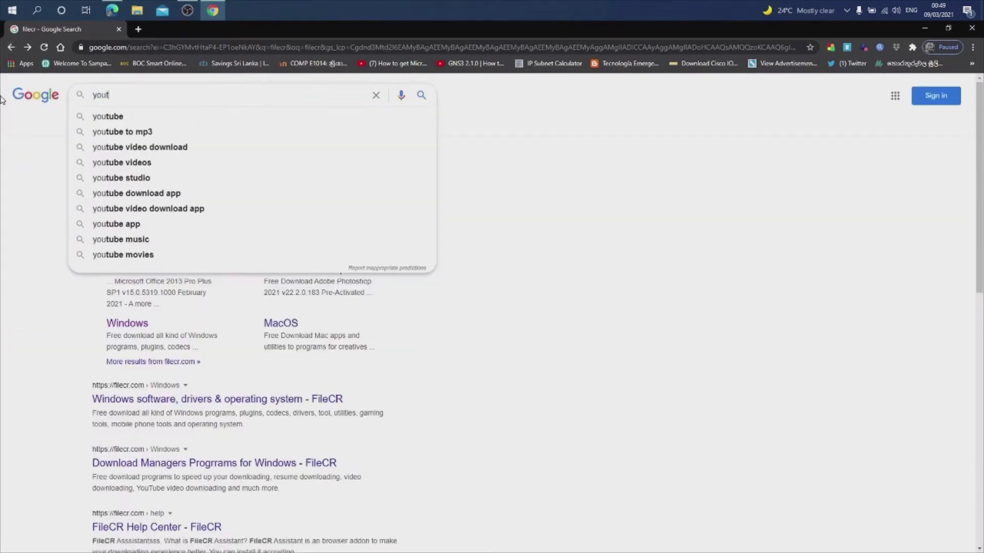
type("ube")
key("Return")
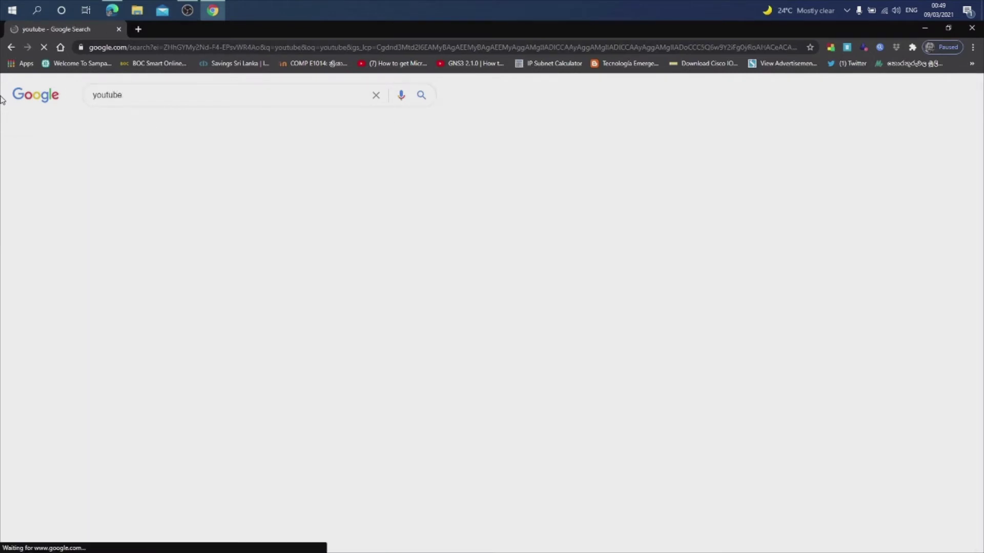
left_click(130, 180)
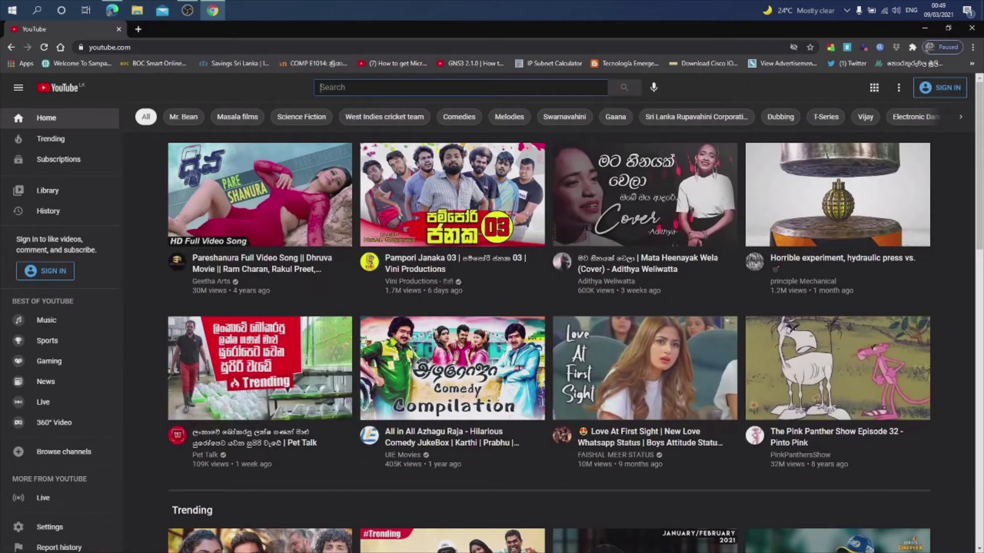
Step: Search YouTube for "how to download word"
type("how t")
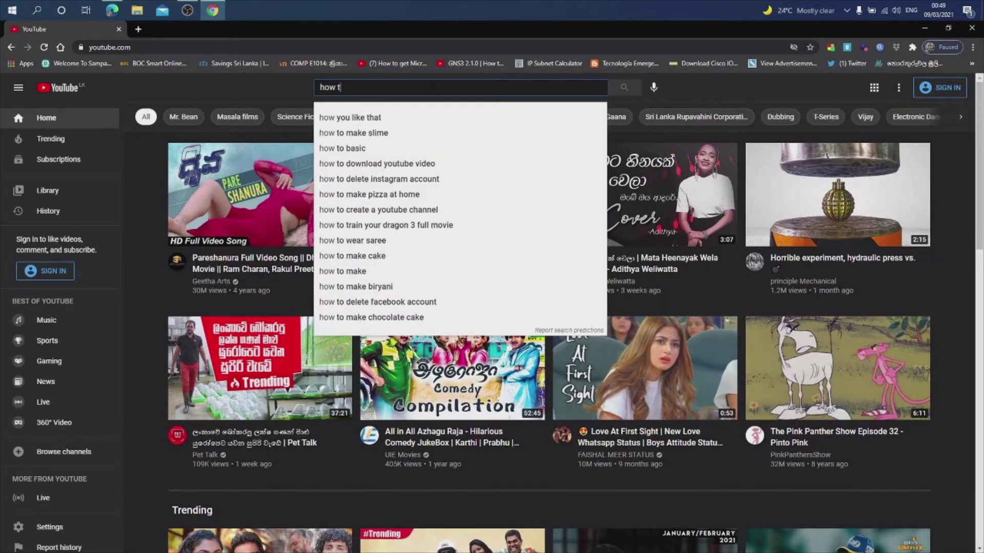
type("o down")
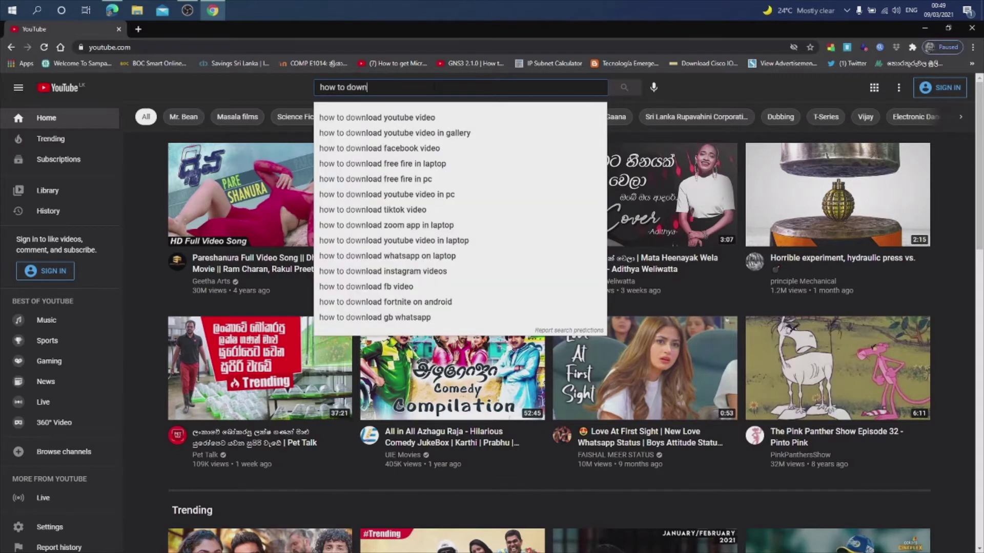
type("load word")
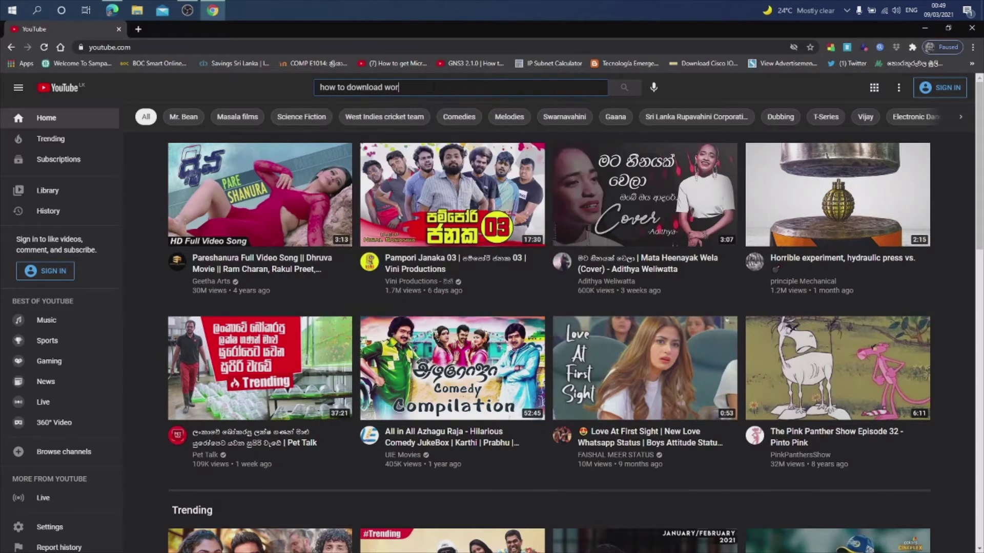
key("Return")
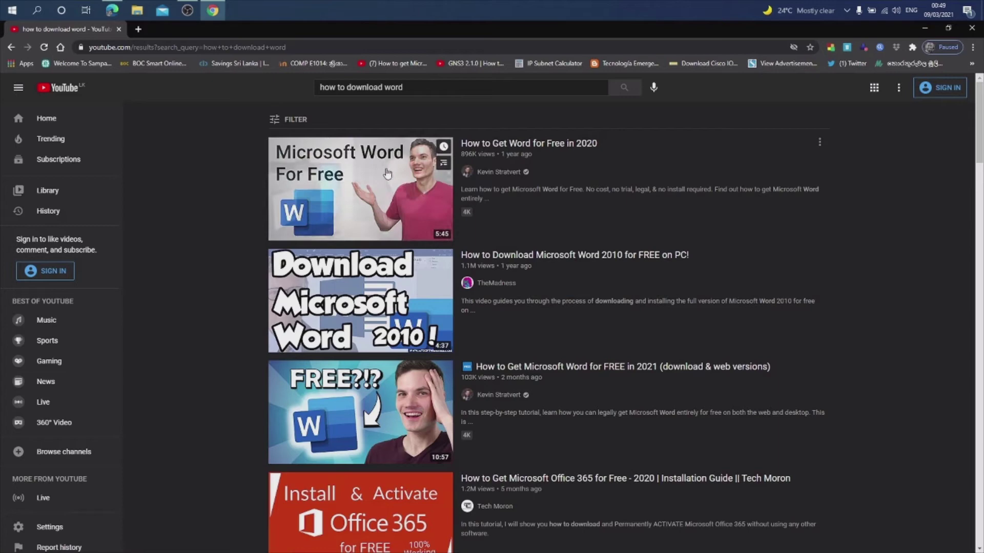
Step: Open the video "How to Get Word for Free in 2020", pause it and read its full description
left_click(567, 149)
left_click(300, 273)
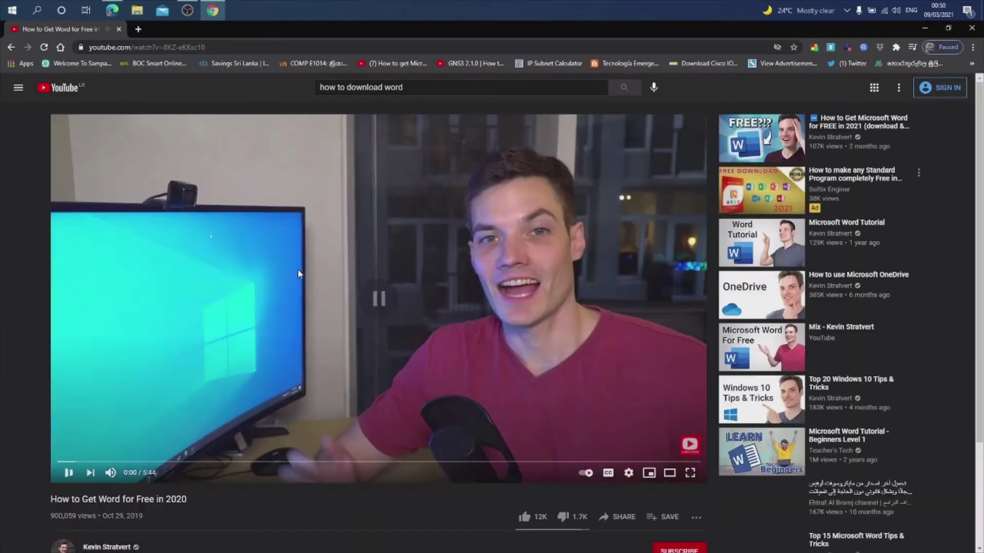
scroll(174, 392, "down", 5)
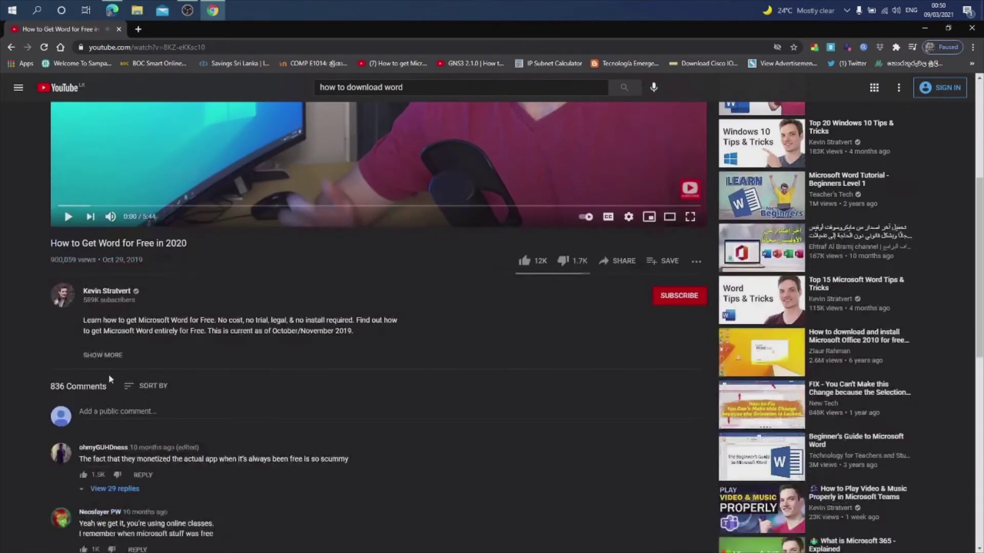
left_click(102, 355)
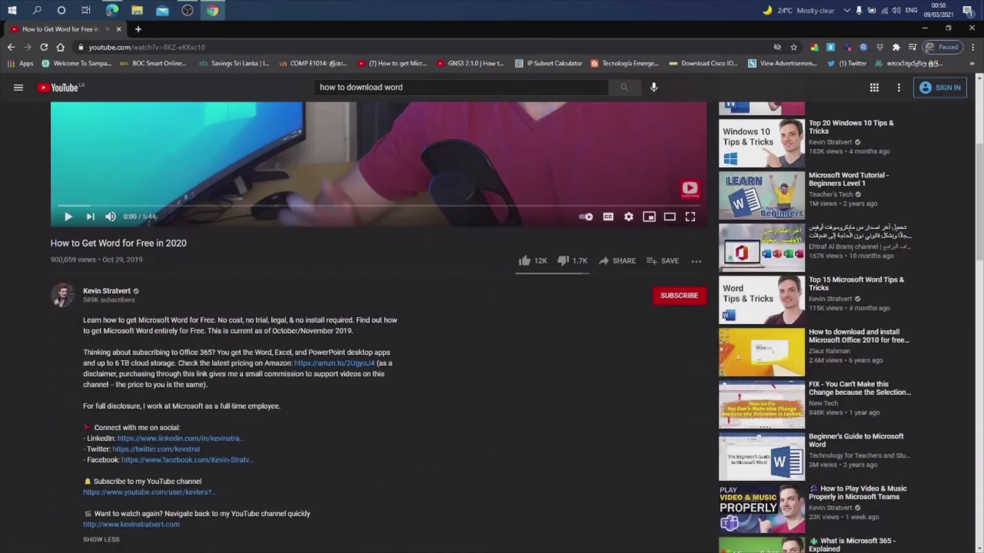
scroll(307, 369, "down", 3)
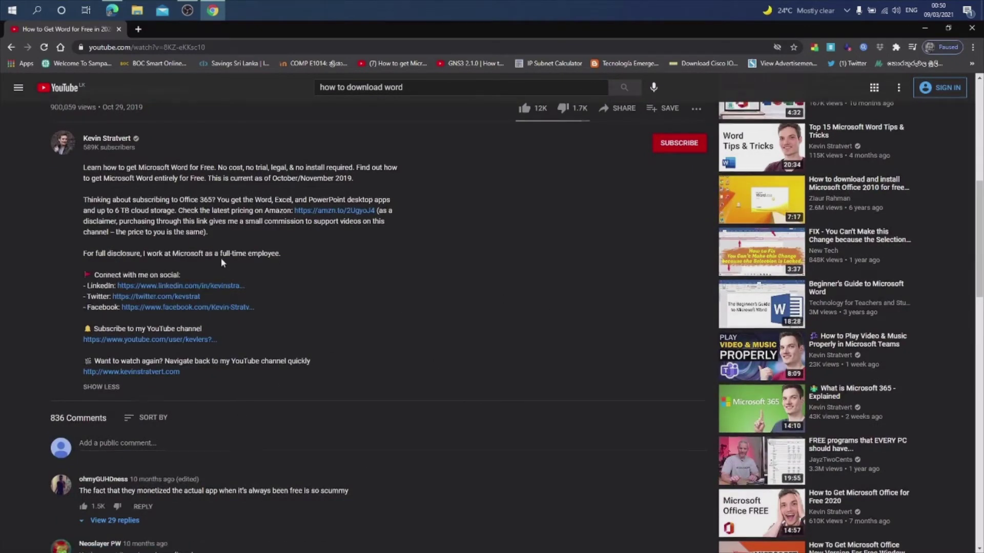
scroll(220, 257, "up", 10)
Step: Go back from the video to the YouTube home page and close the browser tab
left_click(12, 47)
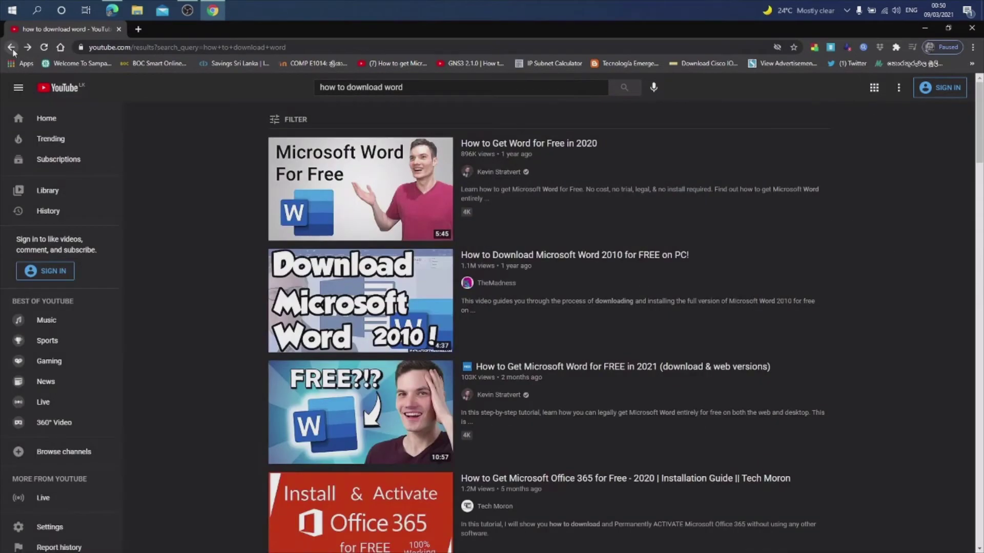
left_click(11, 47)
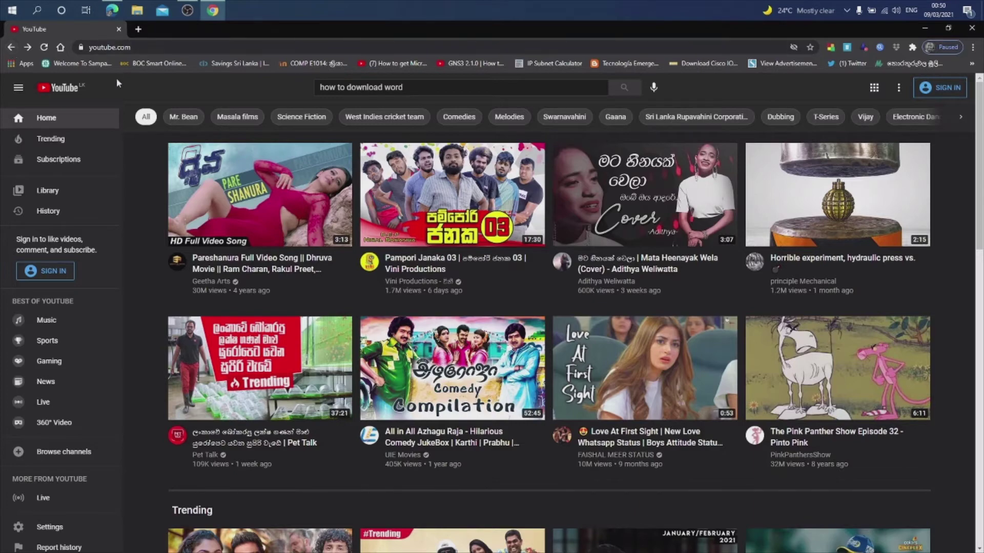
left_click(119, 29)
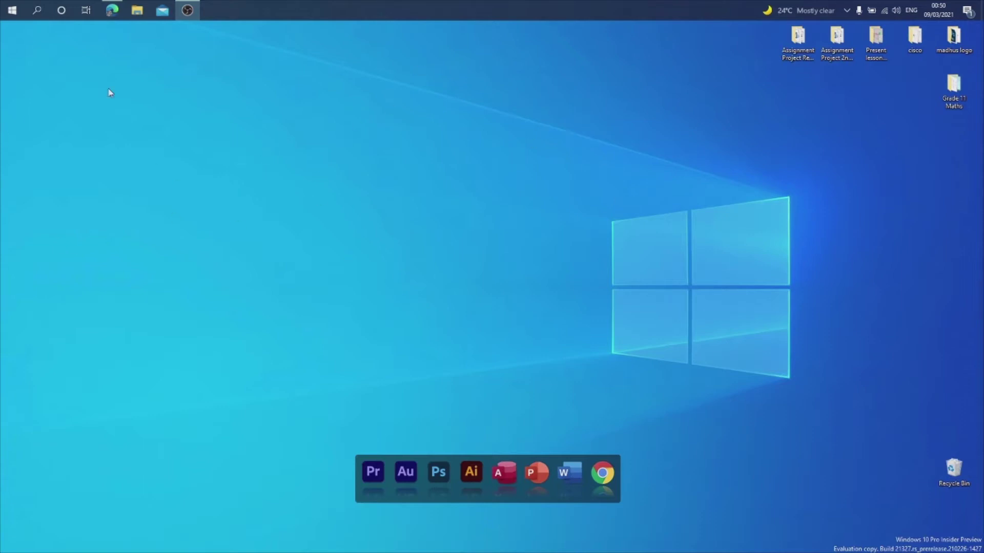
Step: Search Windows for "word" and launch the Word app
left_click(5, 11)
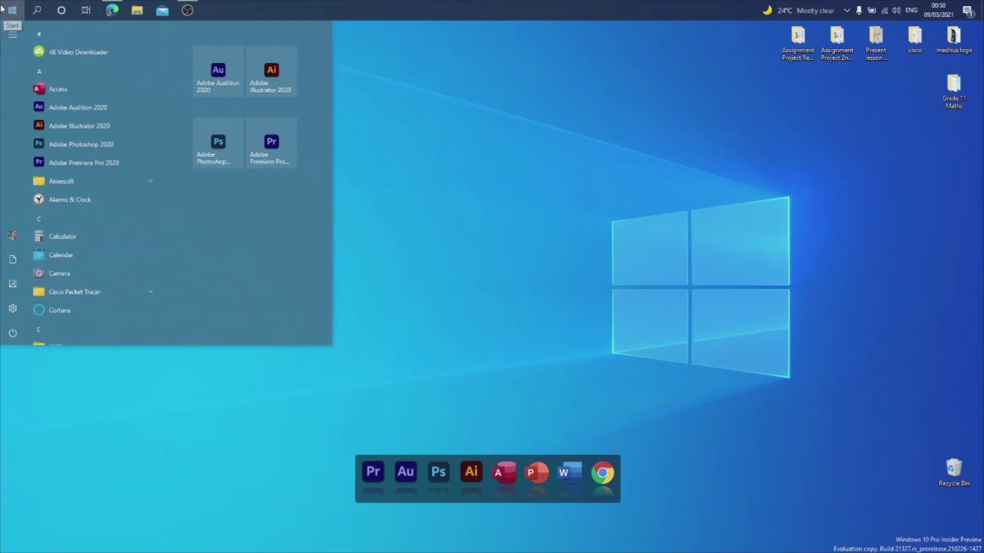
left_click(36, 10)
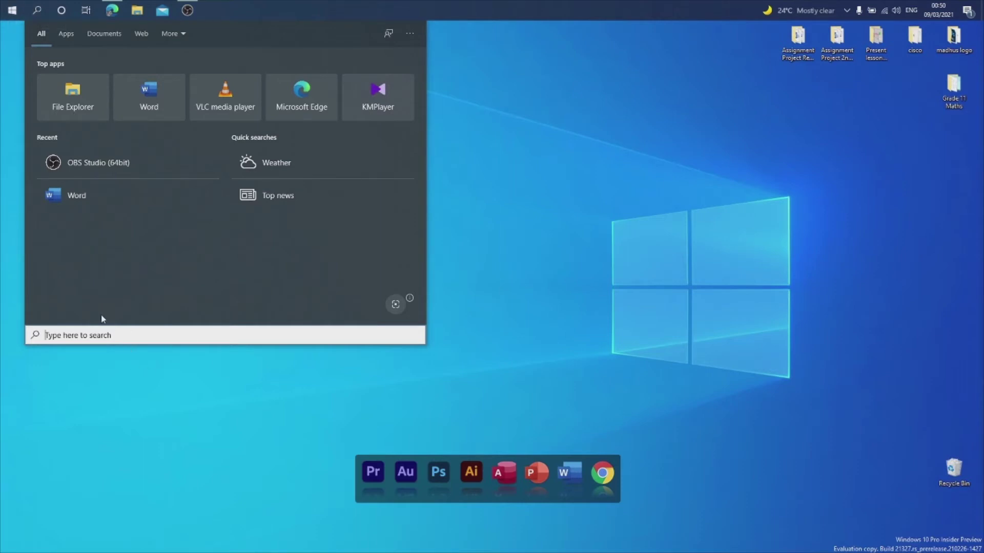
type("word")
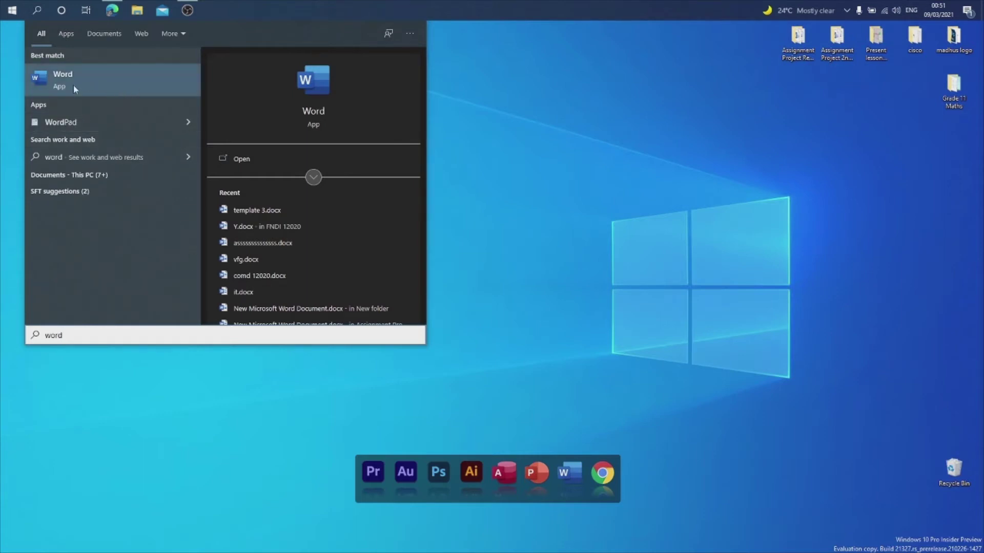
left_click(109, 81)
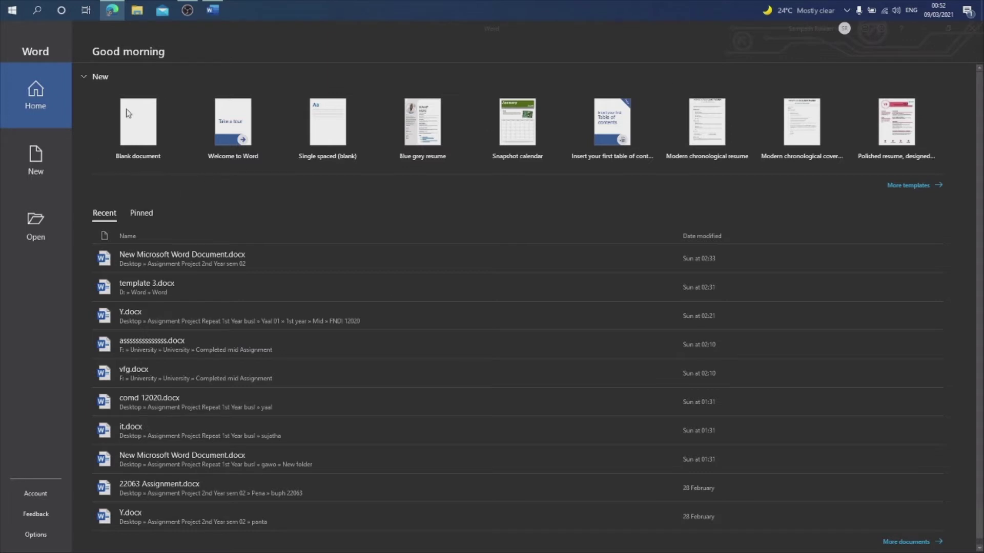
Step: Create a new blank document from the Word start screen
left_click(145, 113)
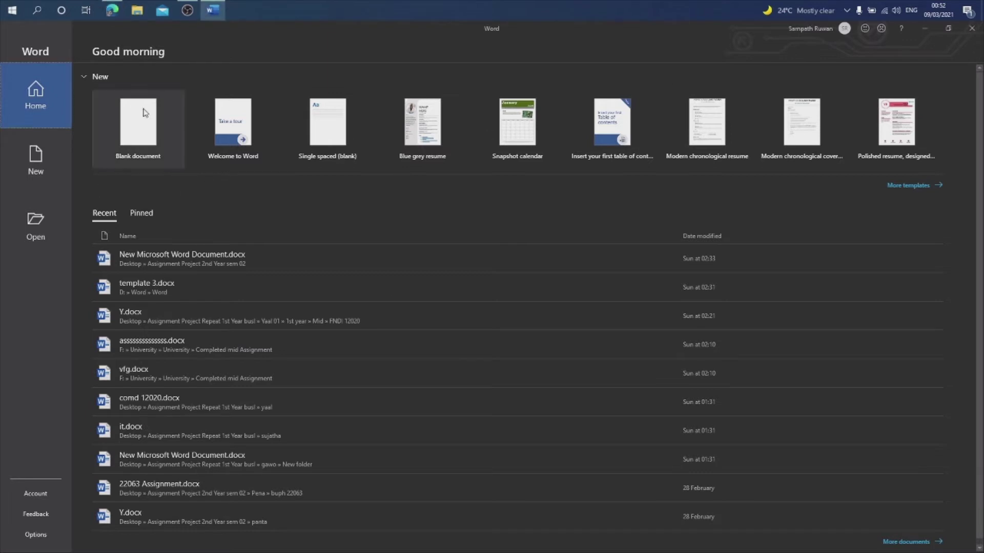
left_click(145, 113)
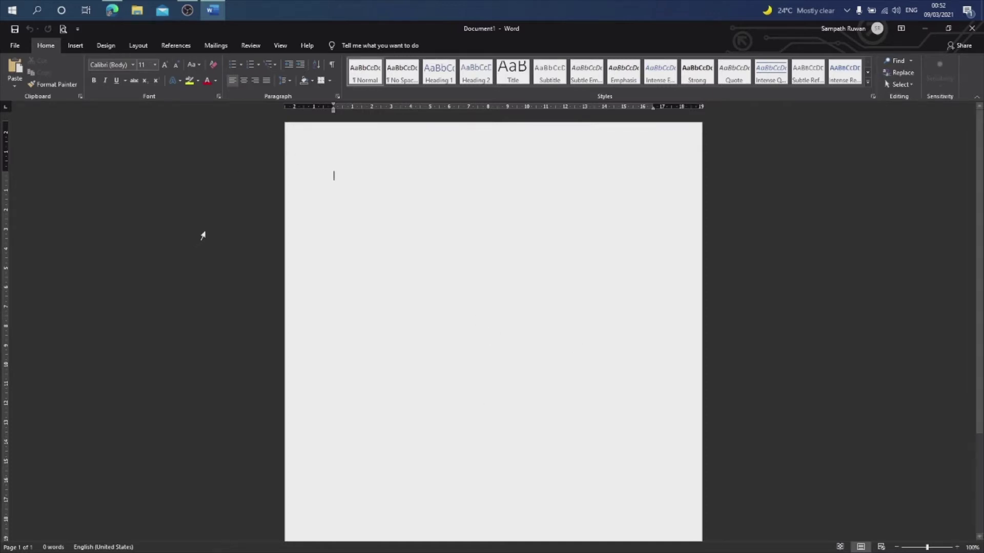
key("alt+Tab")
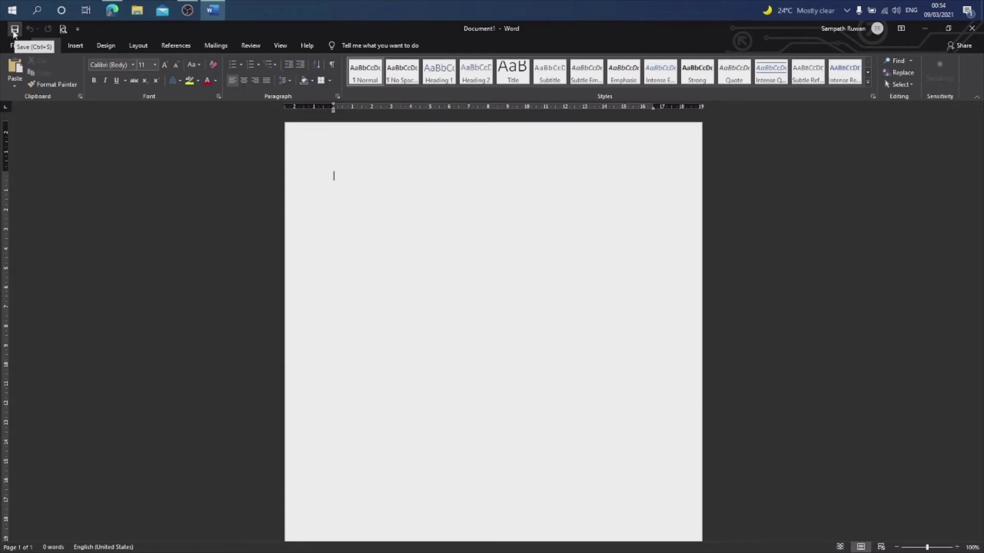
Step: Start saving the blank document and replace the suggested file name with "test 1"
left_click(15, 30)
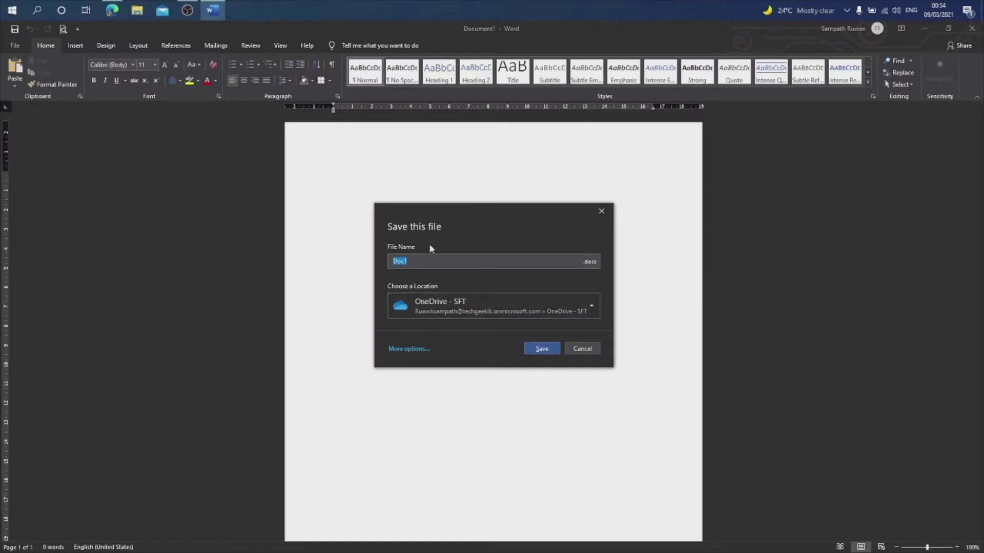
left_click(416, 261)
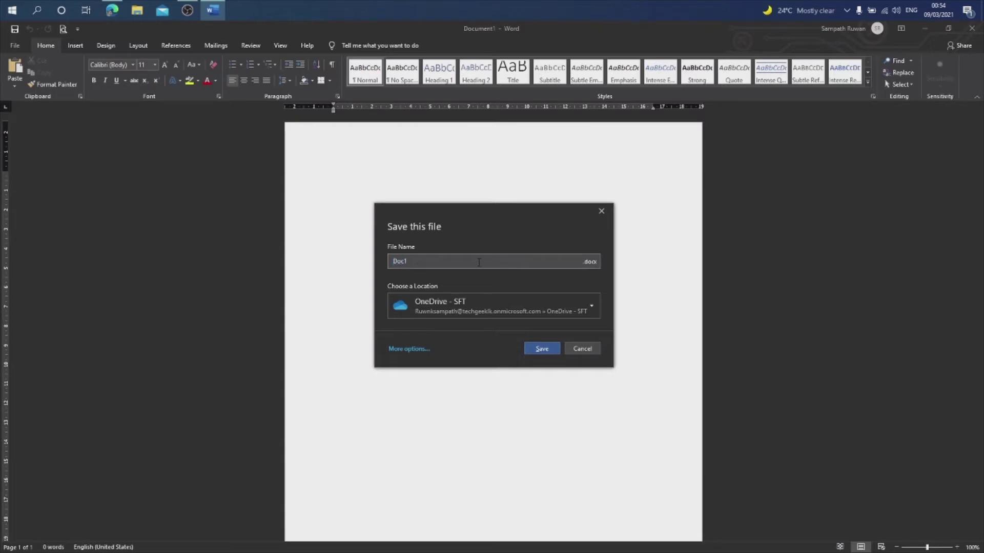
key("BackSpace")
key("BackSpace")
key("BackSpace")
key("BackSpace")
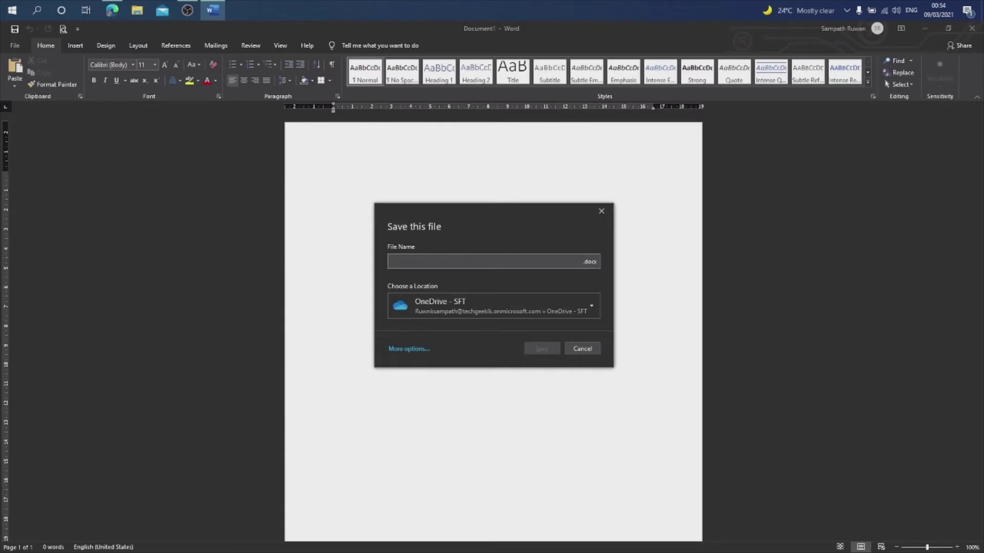
type("test 1")
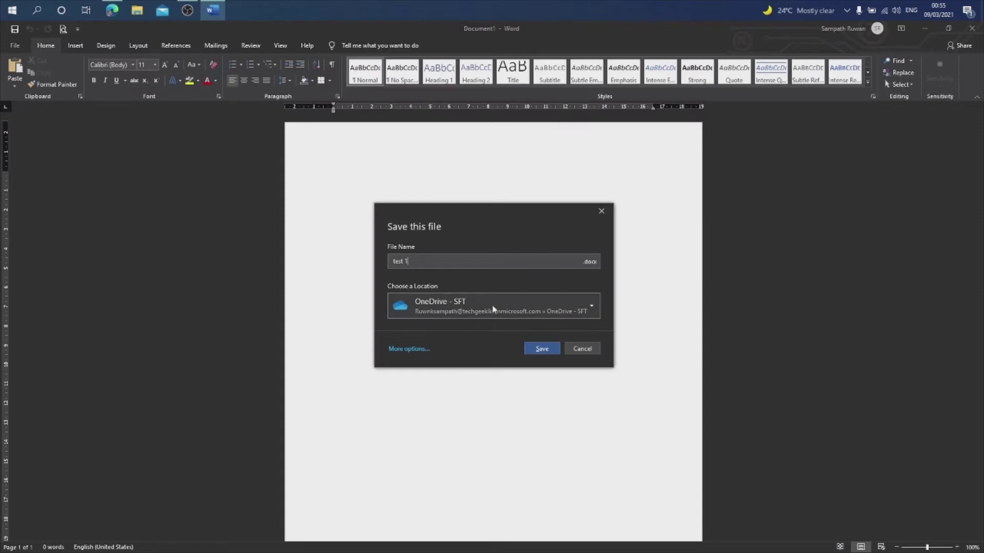
Step: Choose the Desktop as the save location and save the blank document there as Doc1.docx
left_click(529, 312)
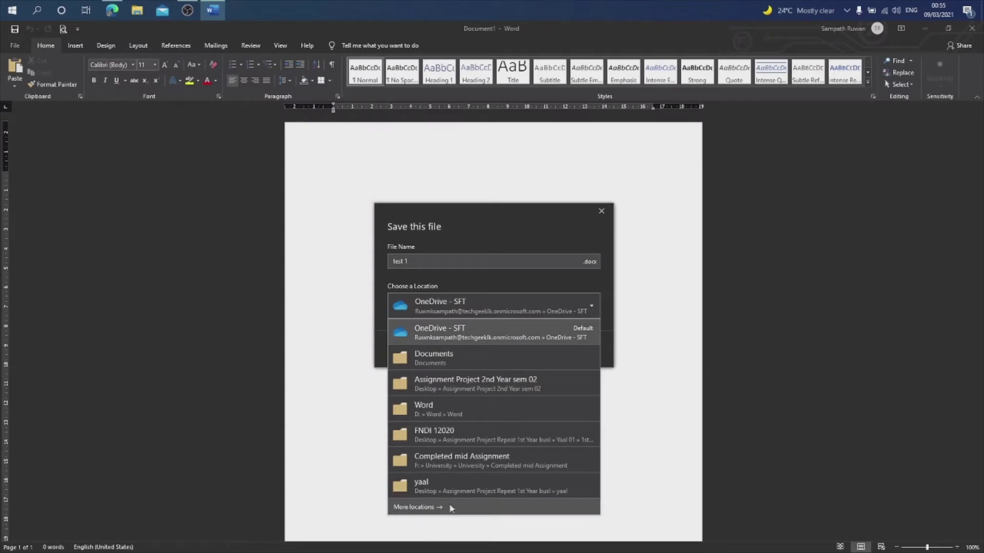
left_click(416, 507)
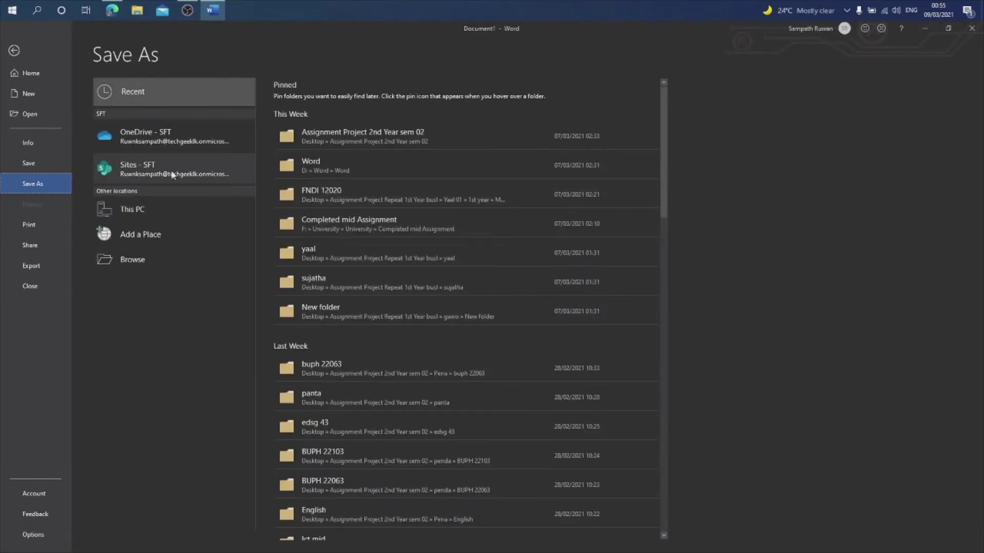
left_click(149, 259)
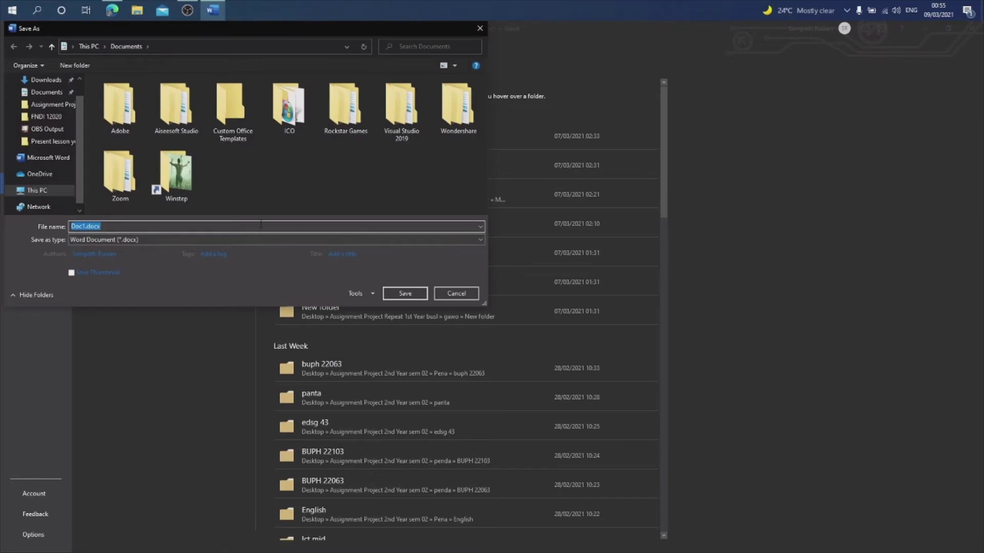
scroll(62, 97, "up", 2)
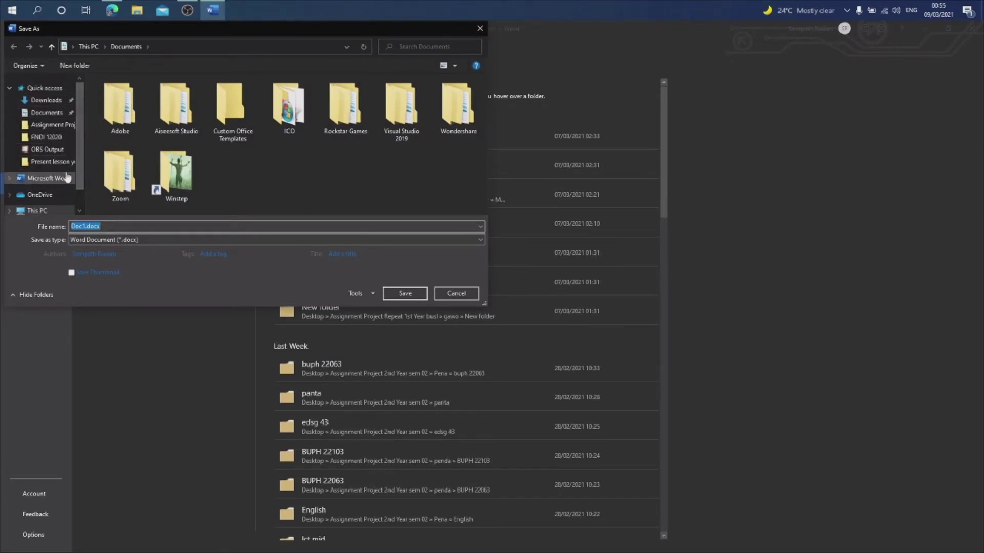
scroll(67, 178, "down", 2)
left_click(45, 179)
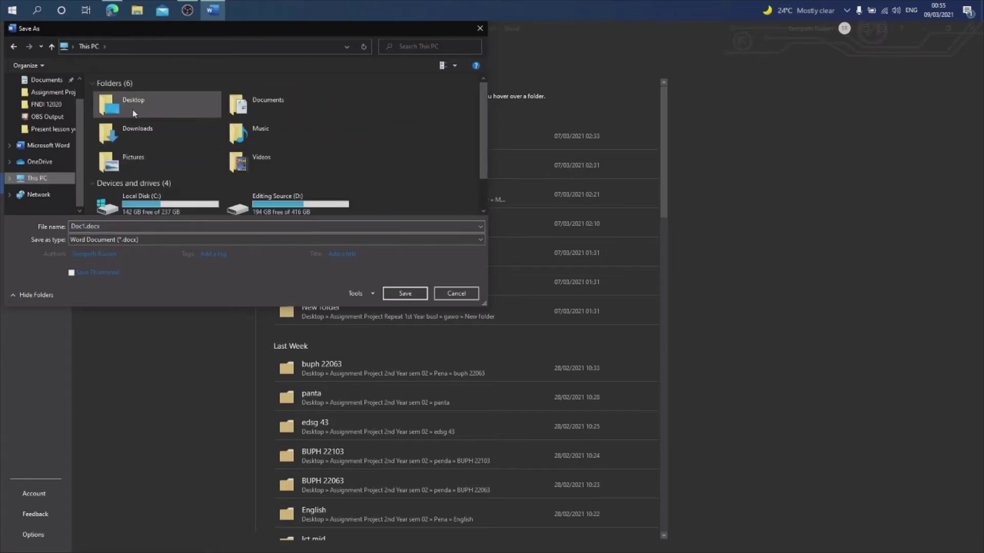
double_click(134, 112)
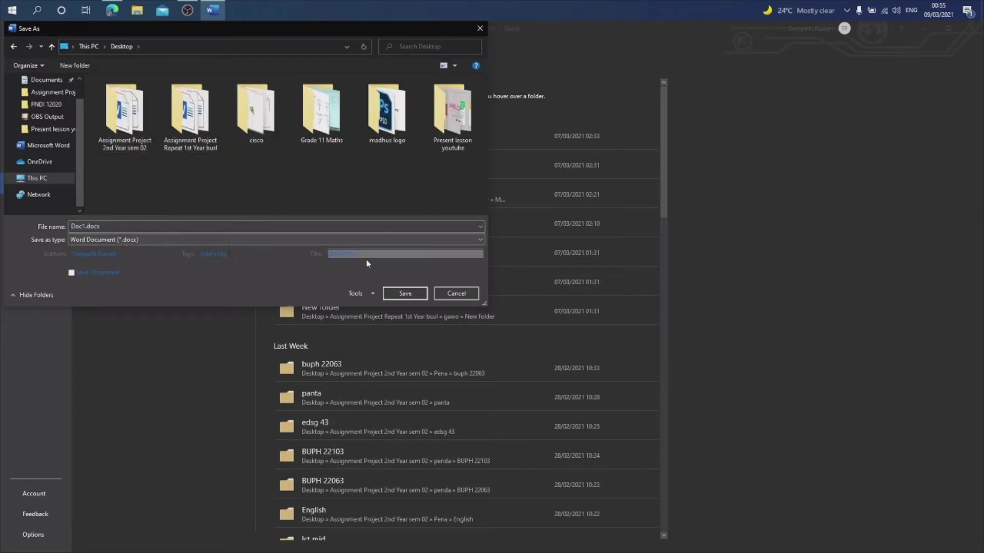
left_click(410, 293)
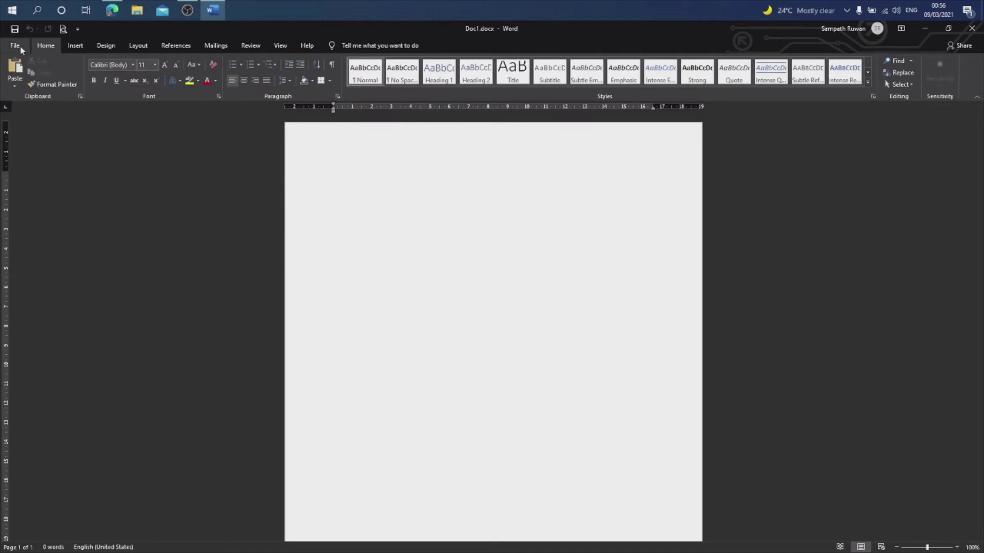
Step: Minimize Word, refresh the desktop to check for the saved document's file, and return to the Word document
left_click(924, 31)
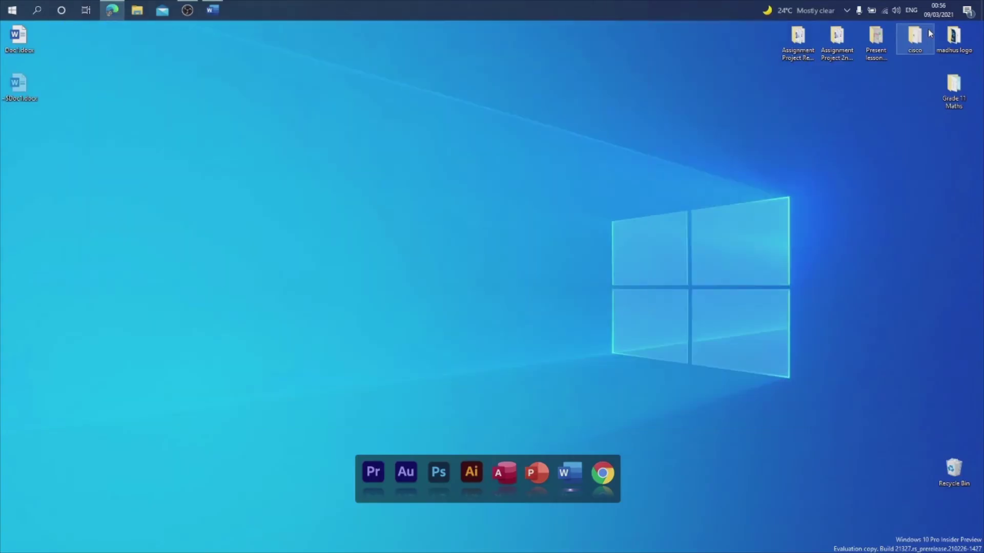
right_click(109, 93)
left_click(121, 121)
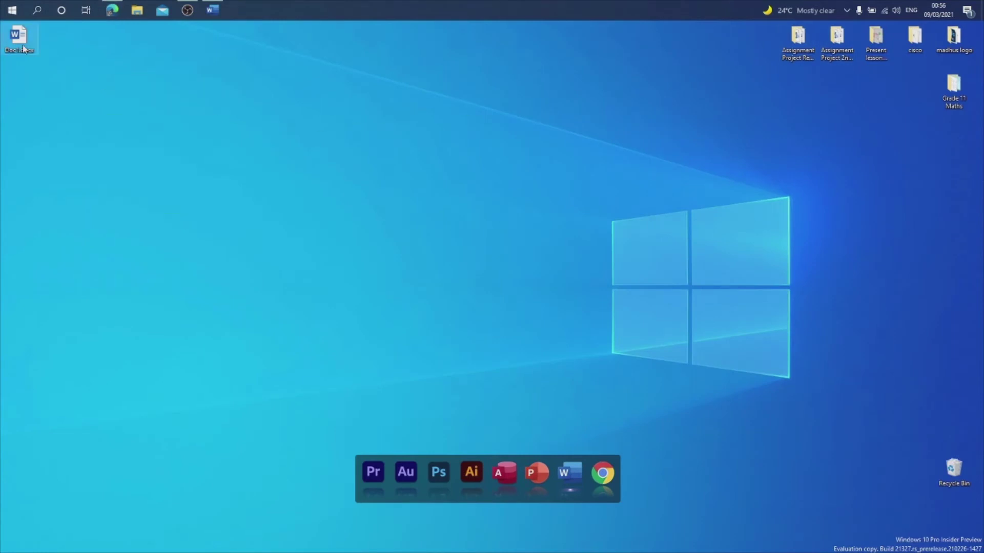
left_click(212, 10)
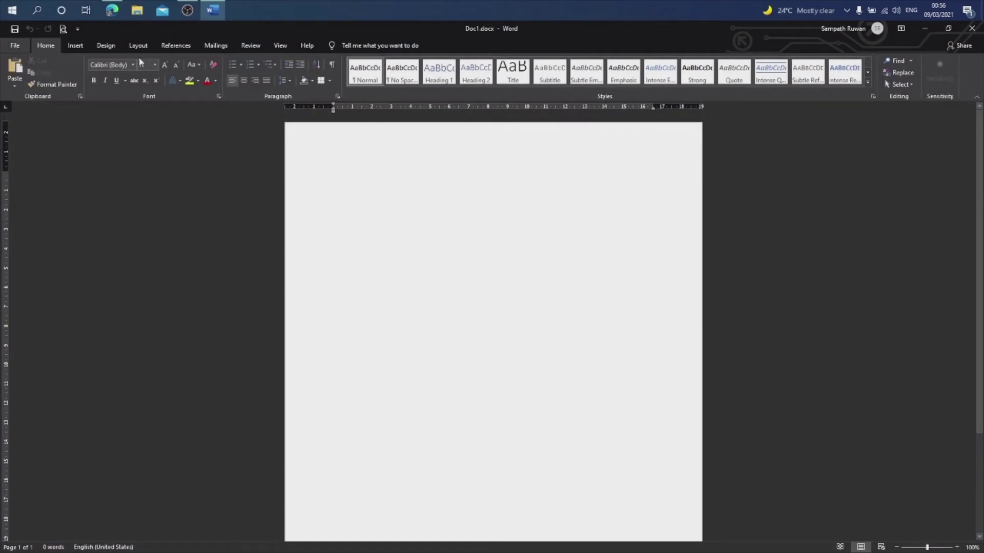
Step: Save a copy of the document to the Desktop under the file name "test 1"
left_click(15, 45)
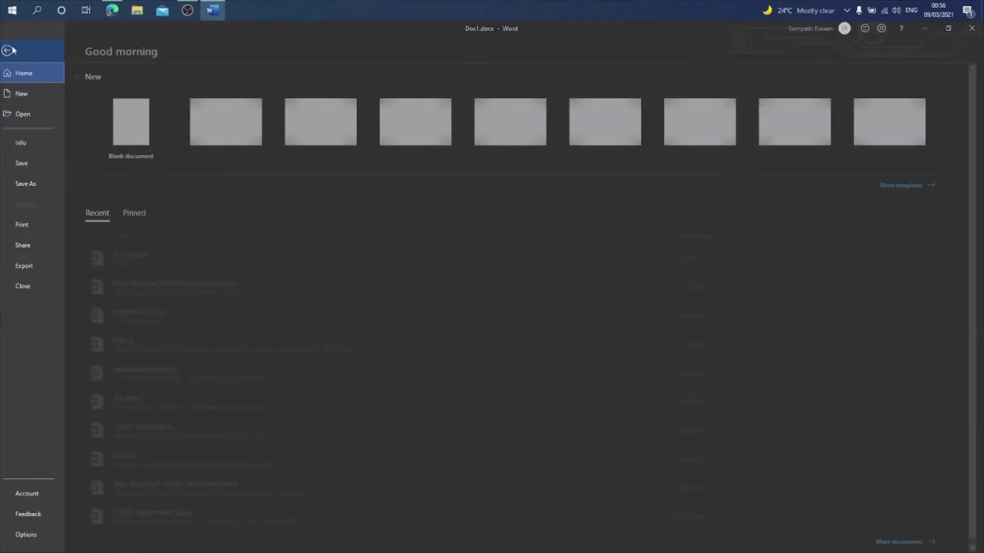
left_click(34, 184)
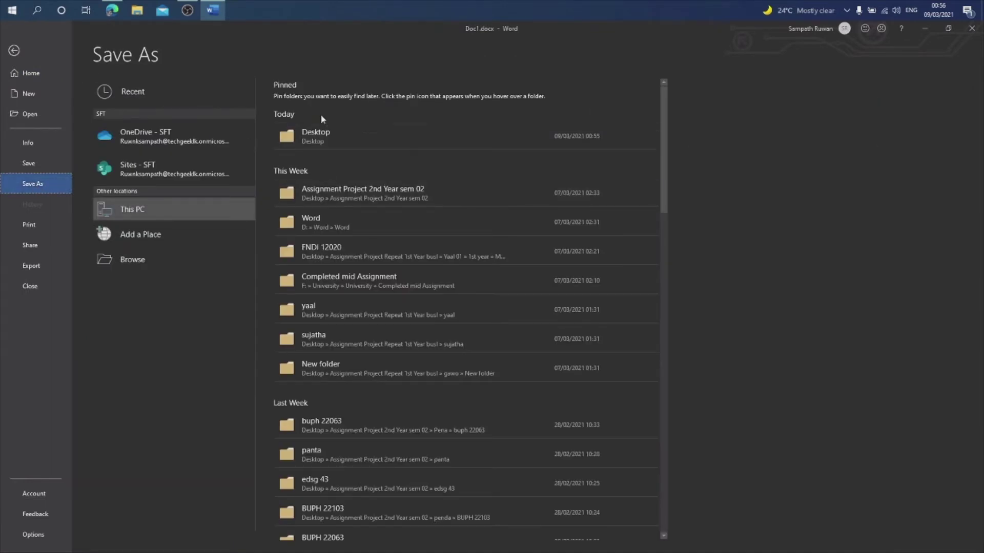
left_click(377, 139)
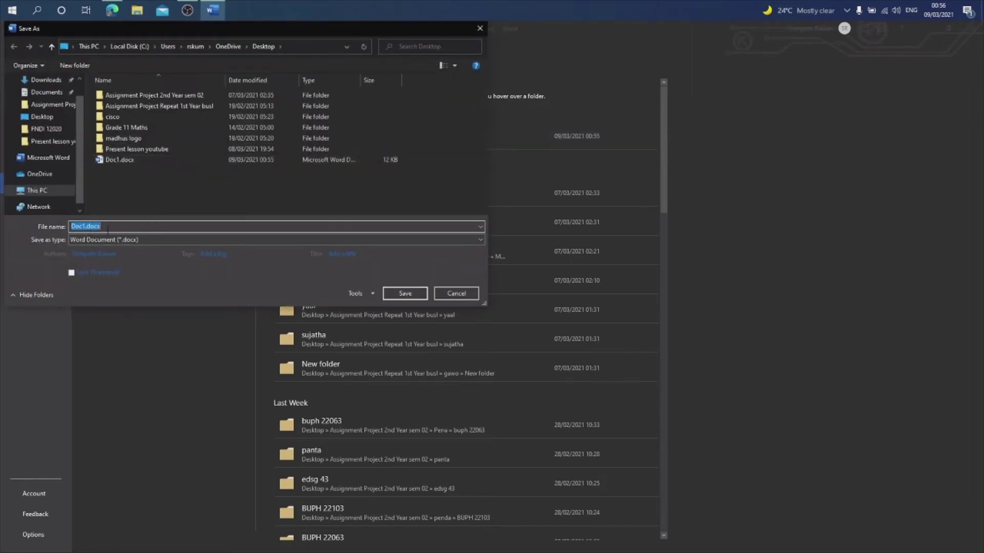
type("test q")
key("BackSpace")
type("1")
left_click(404, 294)
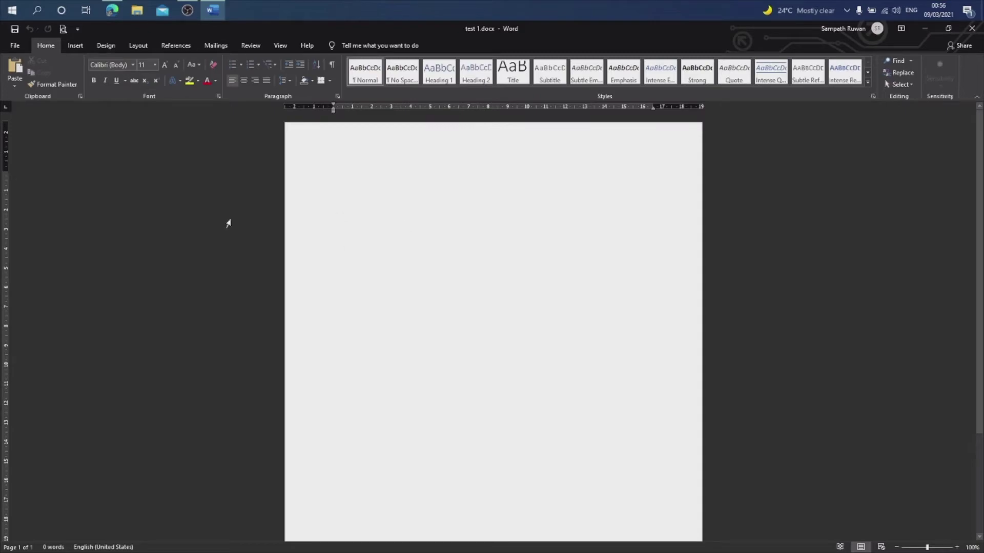
left_click(15, 45)
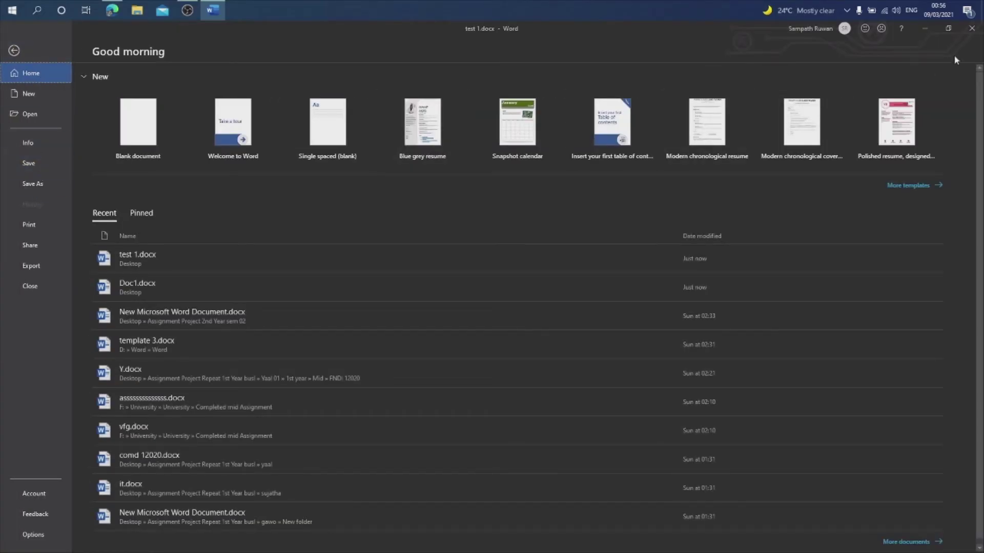
left_click(24, 59)
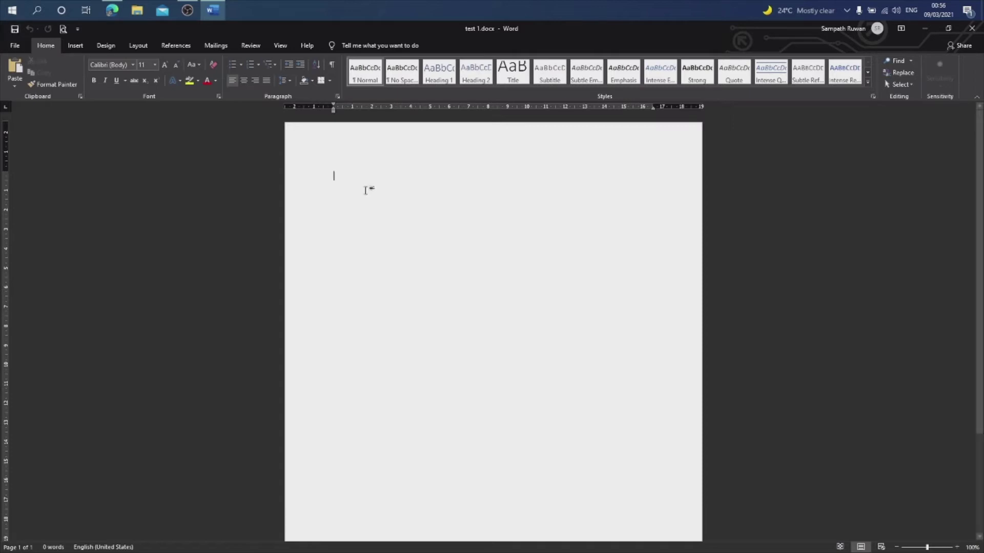
Step: Enter the sample text "kjfckdsmnjdsnjmsakjhjsa" on the first line of the blank page
type("kjfckdsmnjdsnjmcd")
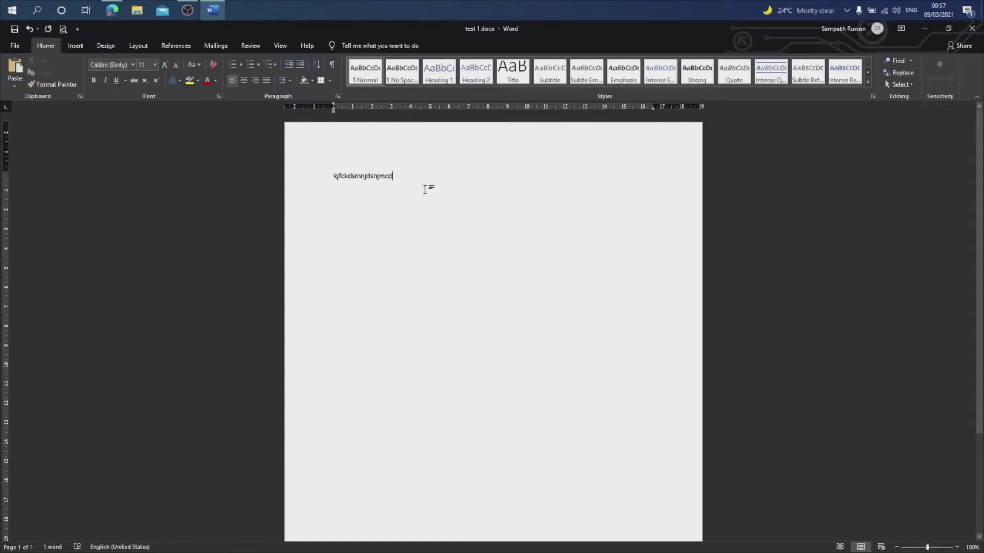
key("BackSpace")
key("BackSpace")
type("sakjhjse")
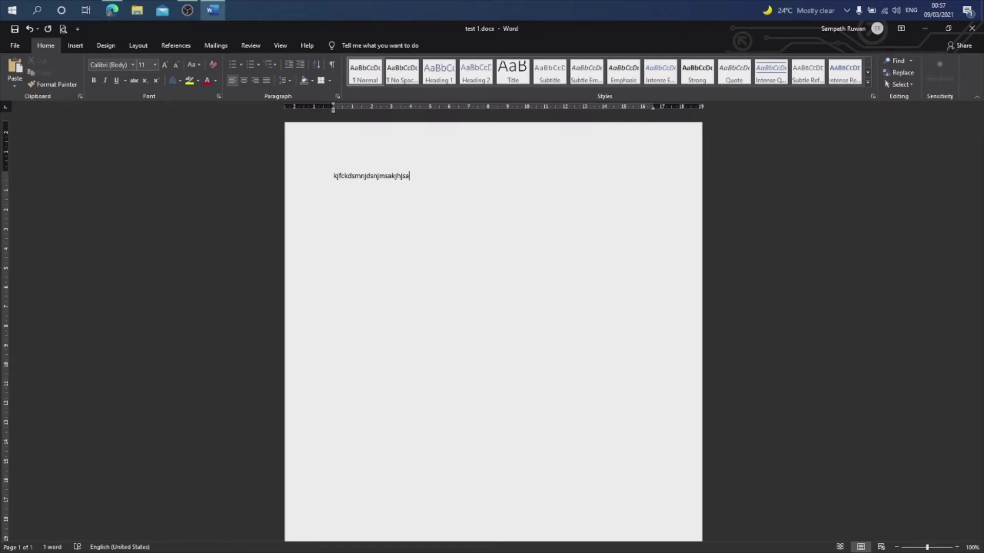
Step: Undo all the sample text typing until the page is empty, and redo it to restore the full text
left_click(30, 30)
left_click(30, 29)
left_click(30, 29)
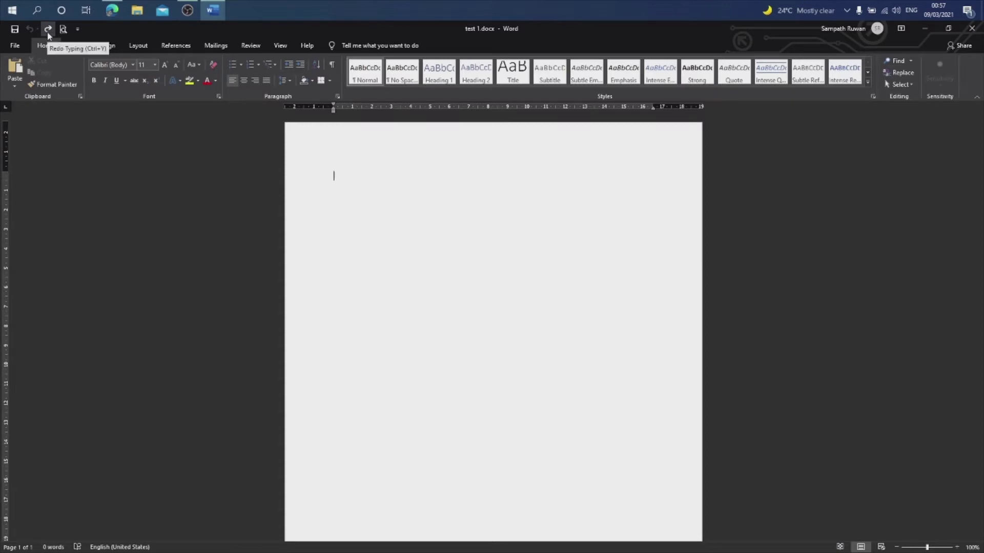
left_click(48, 29)
key("BackSpace")
key("BackSpace")
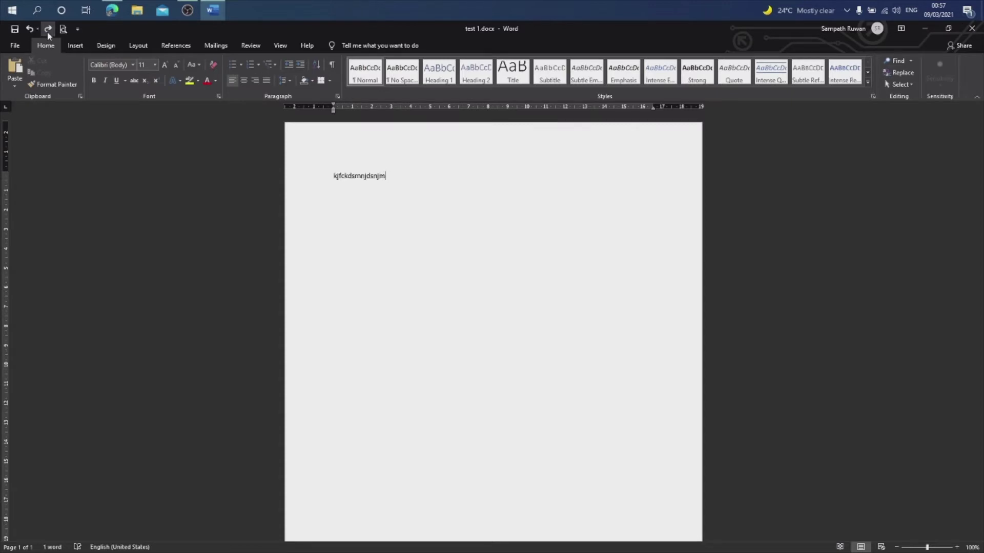
type("sakjhjsa")
Step: View the document's print preview and return to the page, and look over the Quick Access Toolbar customization options
left_click(62, 29)
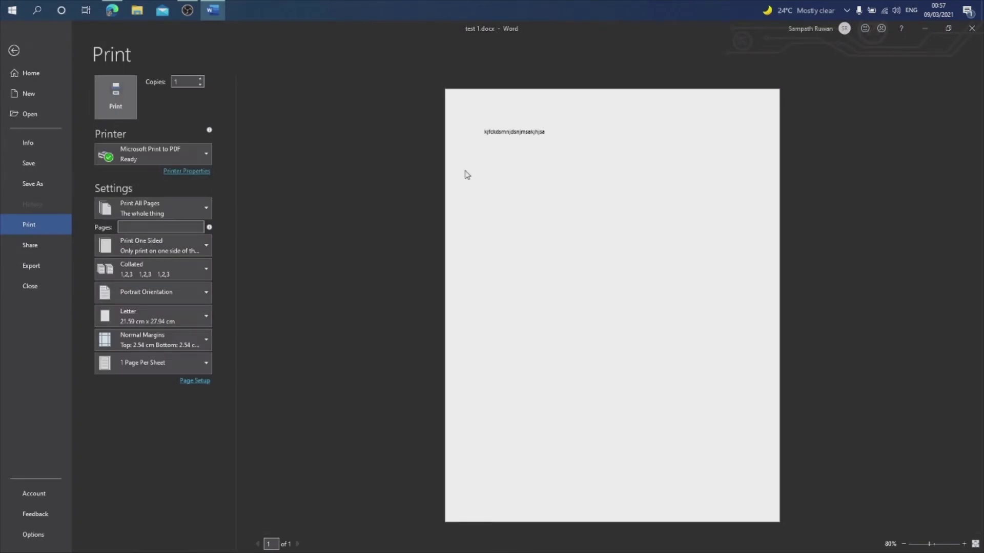
left_click(28, 54)
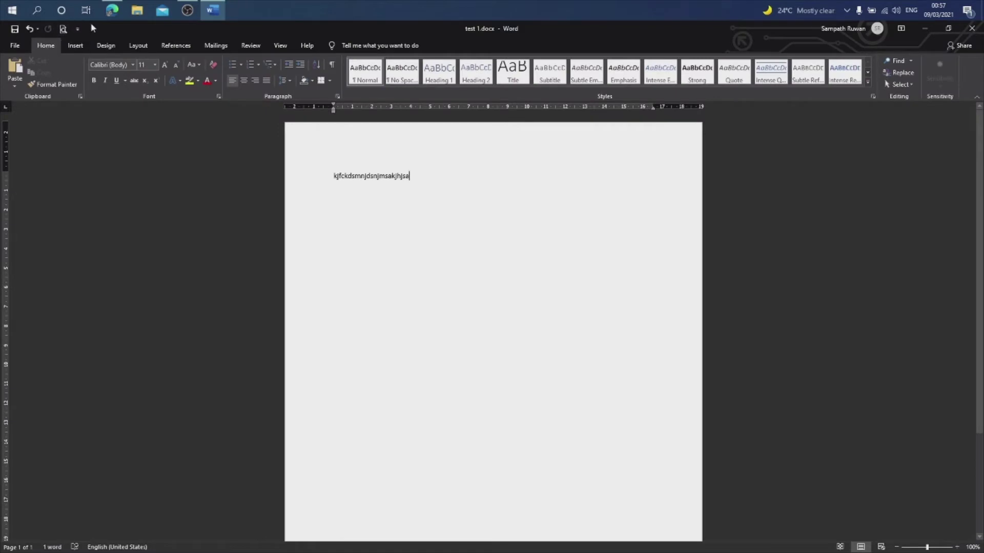
left_click(76, 30)
left_click(76, 31)
left_click(77, 31)
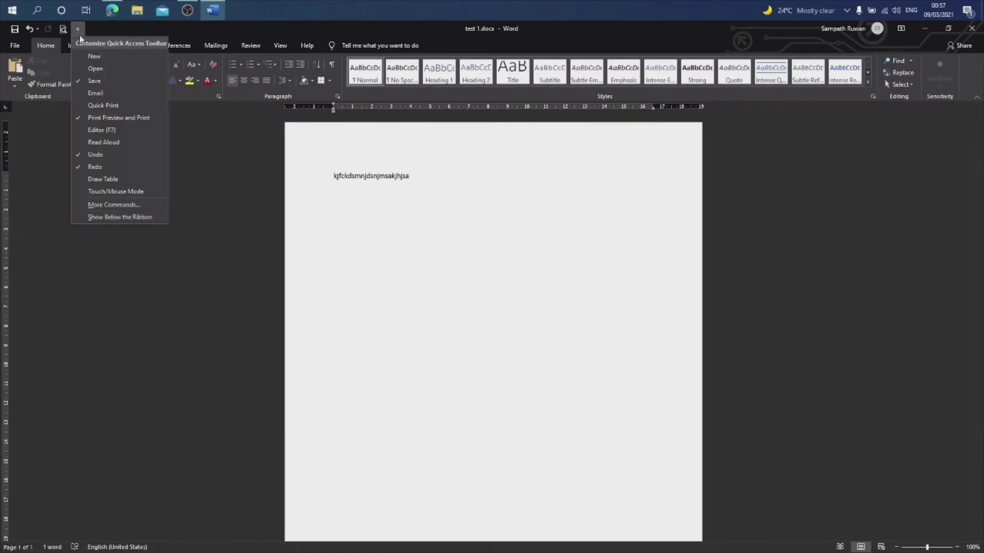
left_click(222, 30)
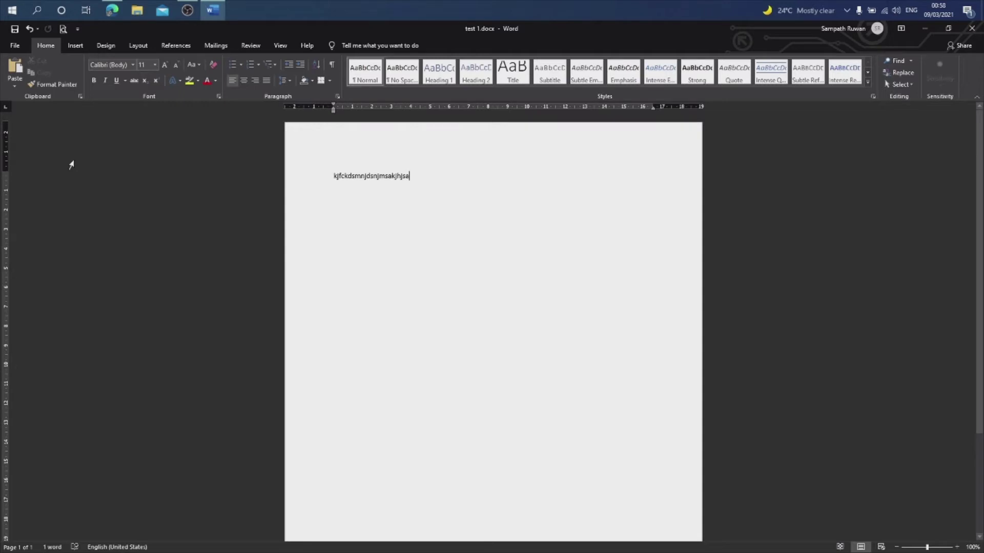
Step: Examine the ribbon's Insert, Design, Layout, References, Mailings, Review and View command sets in both directions, ending at the Home commands
left_click(15, 45)
left_click(15, 51)
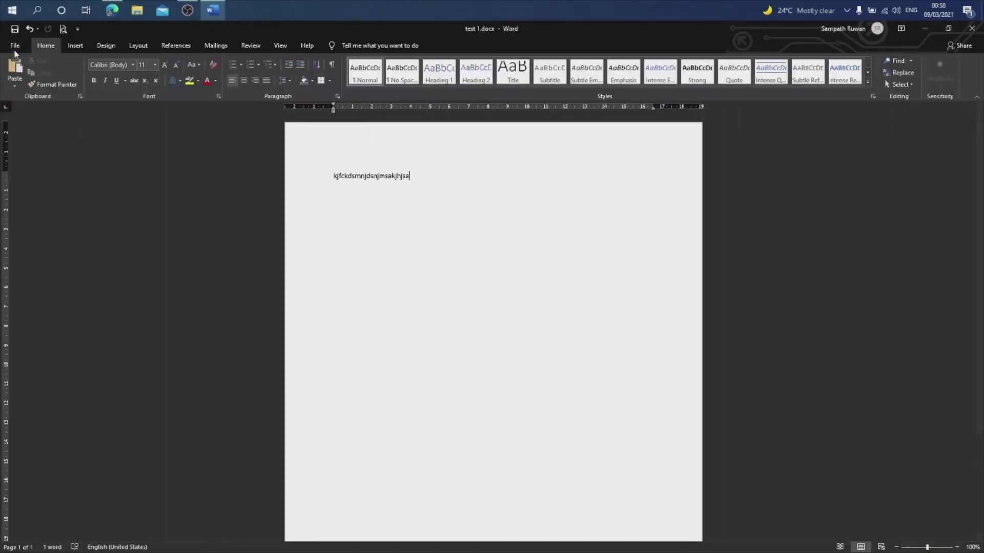
left_click(78, 48)
left_click(102, 46)
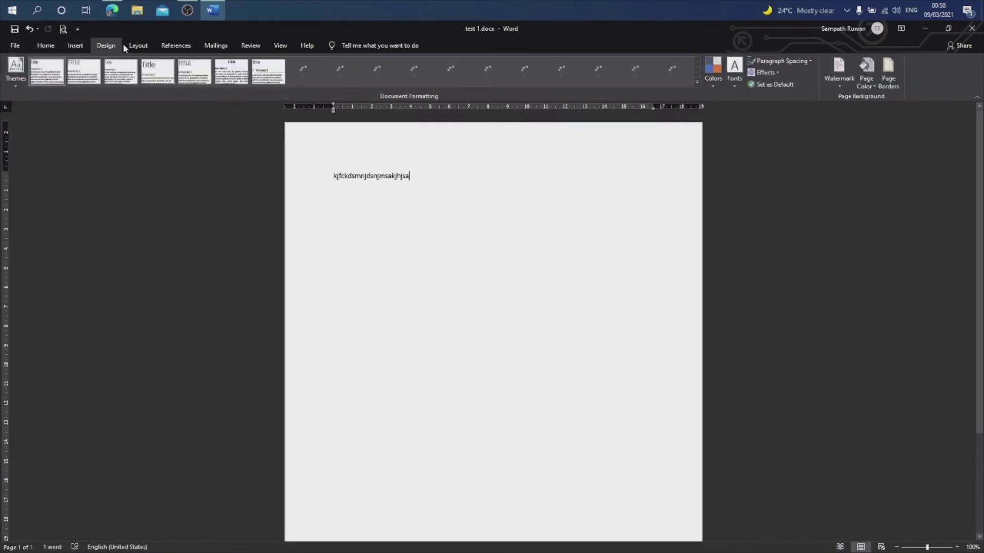
left_click(135, 45)
left_click(166, 47)
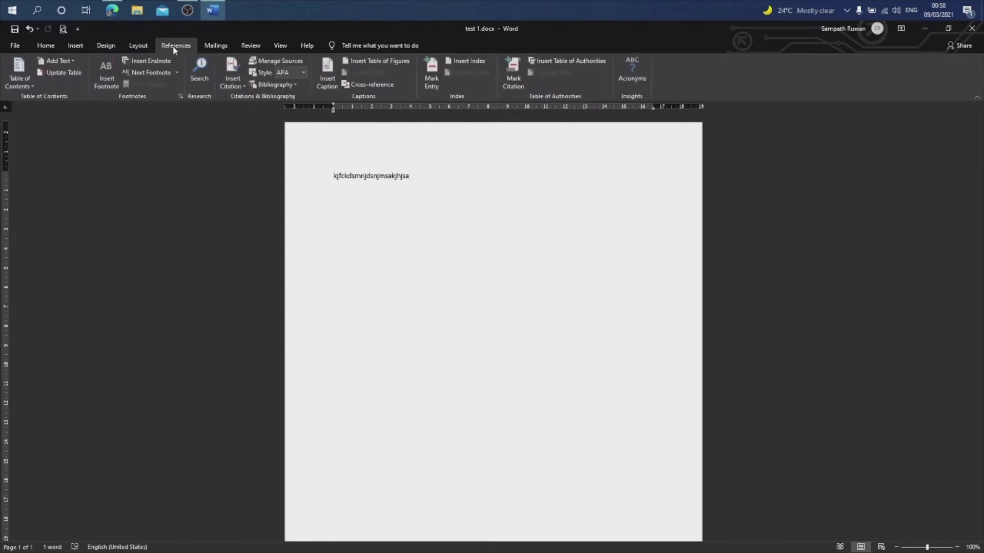
left_click(213, 46)
left_click(251, 47)
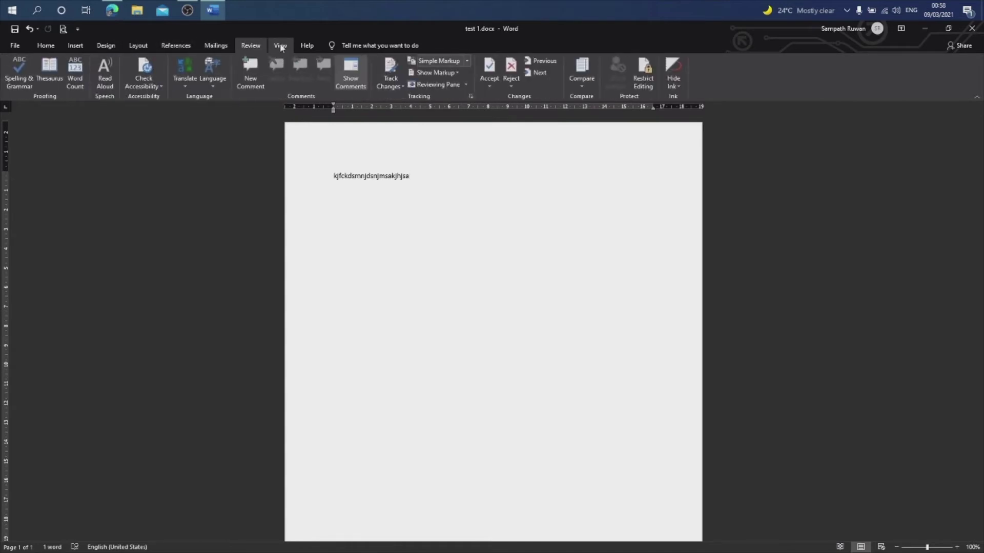
left_click(284, 47)
left_click(250, 46)
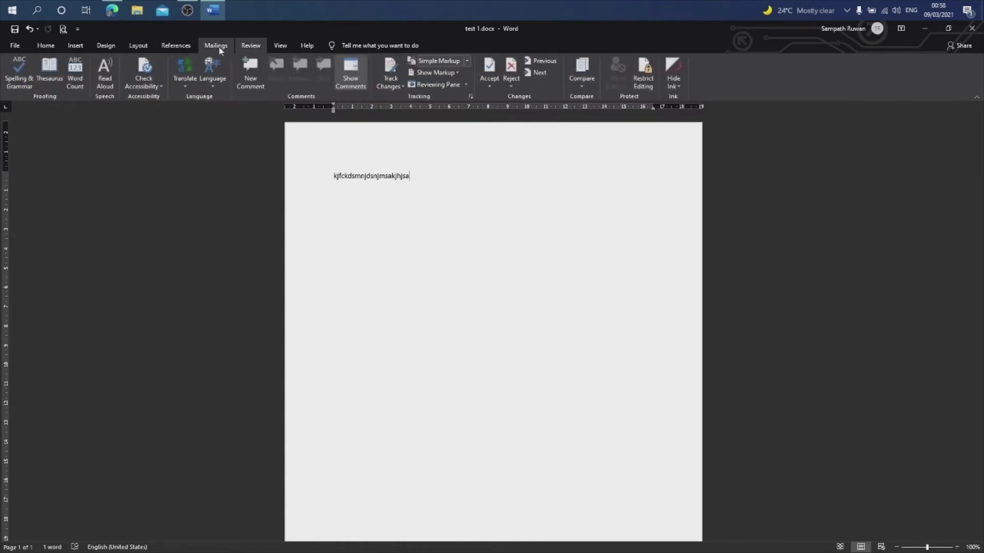
left_click(215, 47)
left_click(176, 46)
left_click(138, 46)
left_click(106, 46)
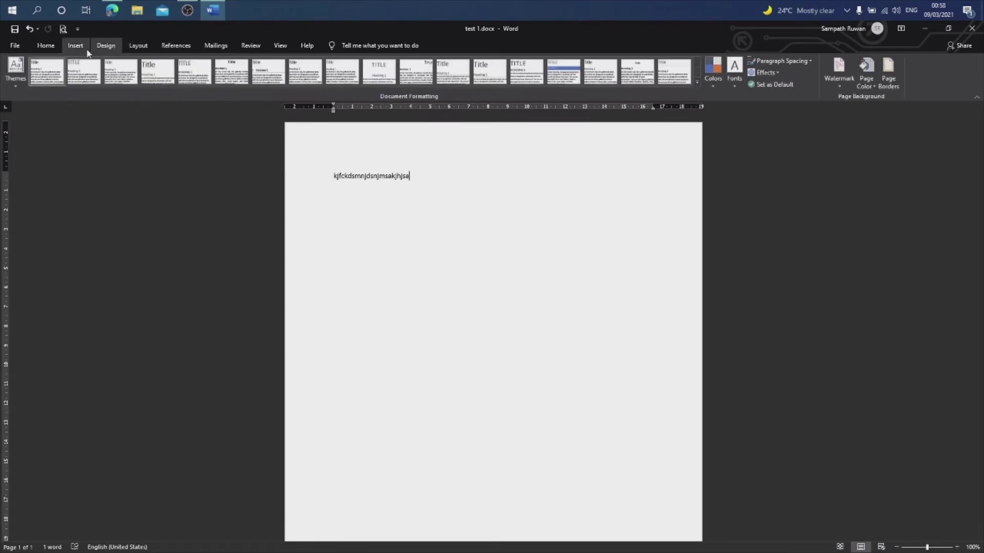
left_click(75, 46)
left_click(46, 46)
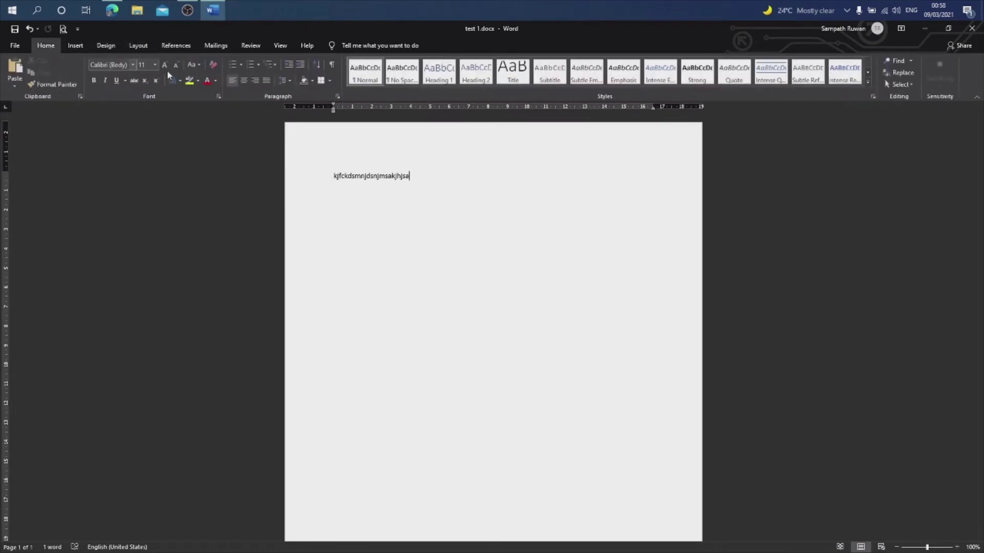
Step: Review the Insert, Design, Layout and References command sets once more and return to the Home commands
left_click(75, 45)
left_click(116, 47)
left_click(138, 46)
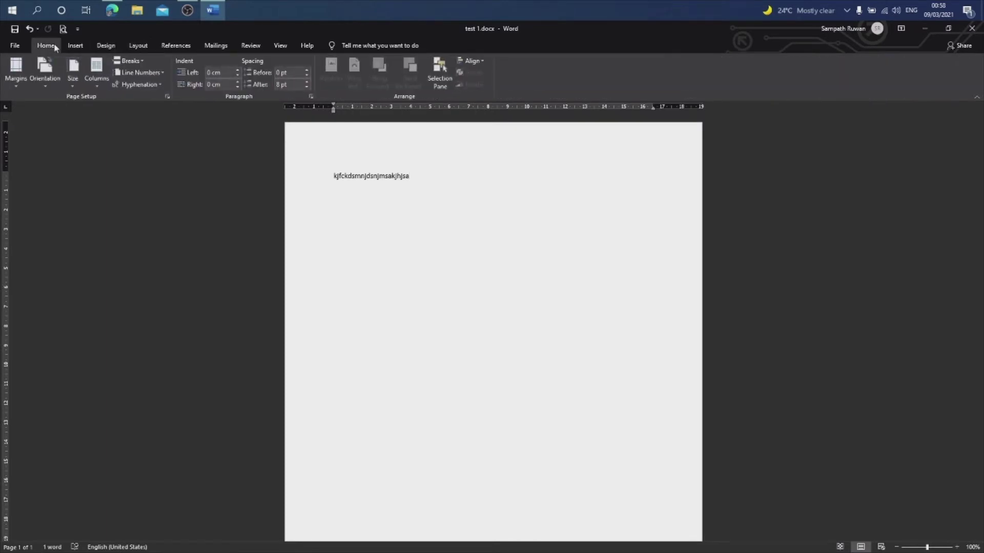
left_click(46, 45)
left_click(76, 46)
left_click(106, 46)
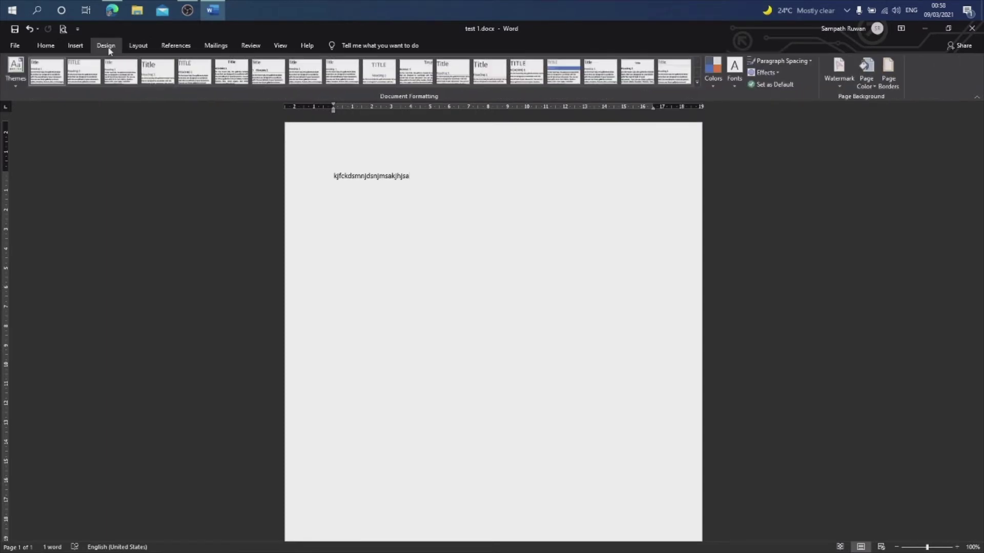
left_click(138, 46)
left_click(171, 46)
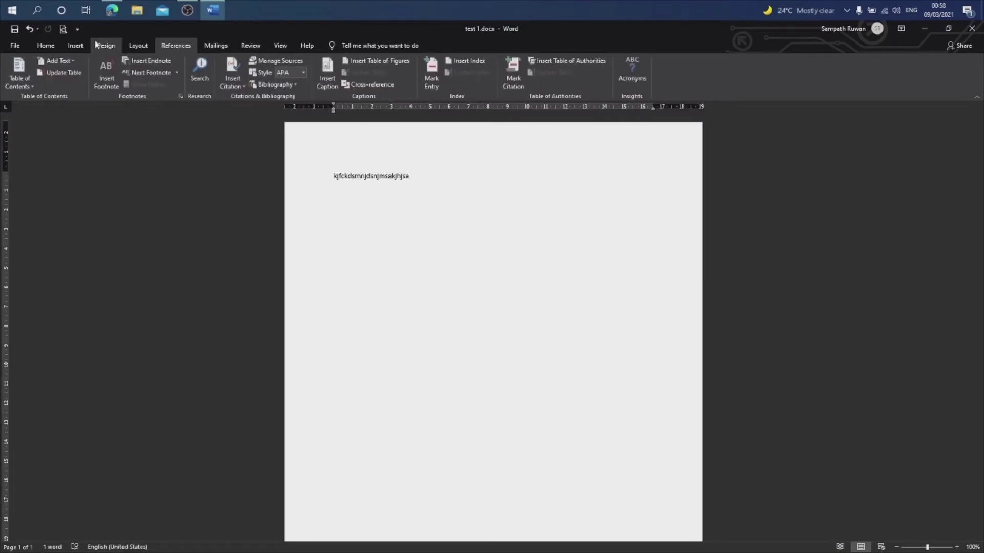
left_click(45, 47)
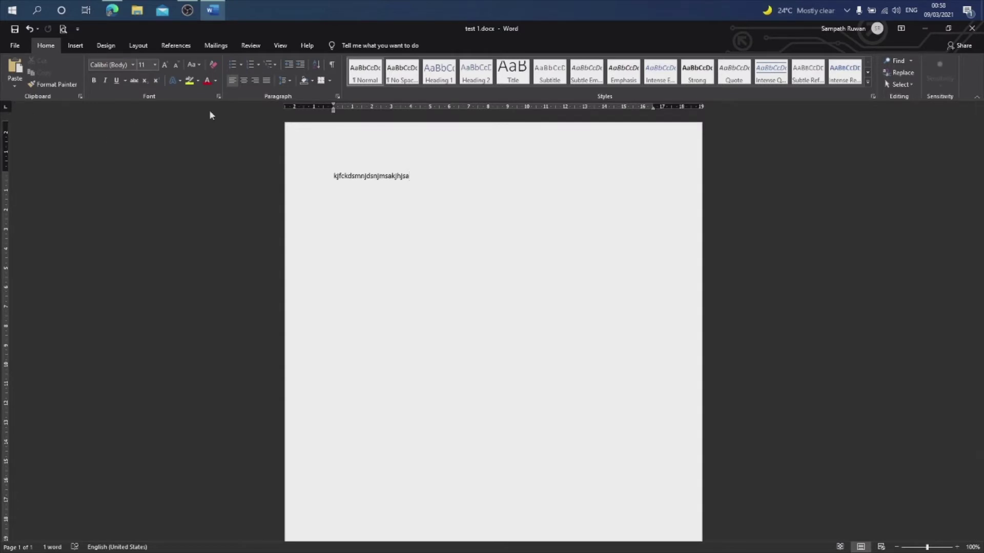
Step: Compare the Home, Insert, Design and Layout command sets on the ribbon, ending at the Home commands
left_click(72, 46)
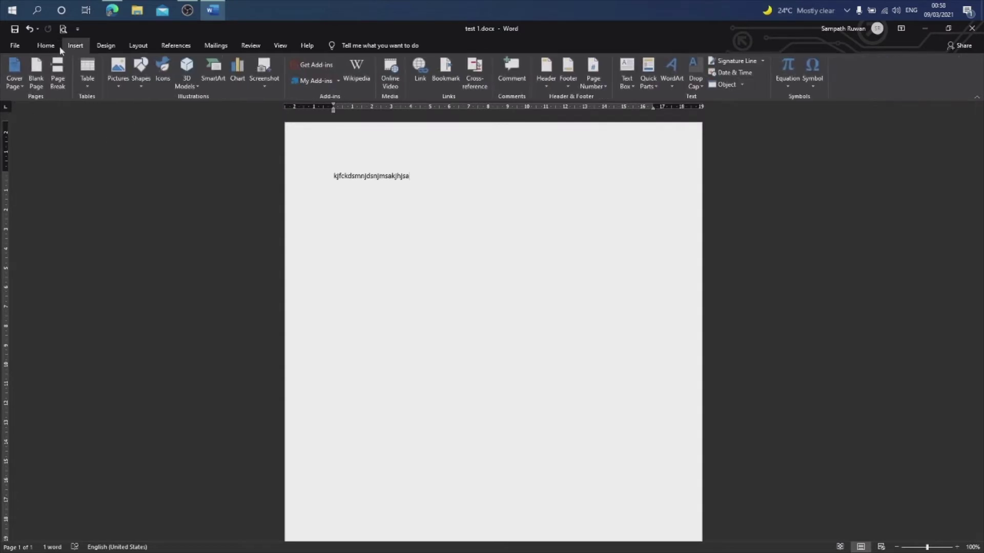
left_click(50, 46)
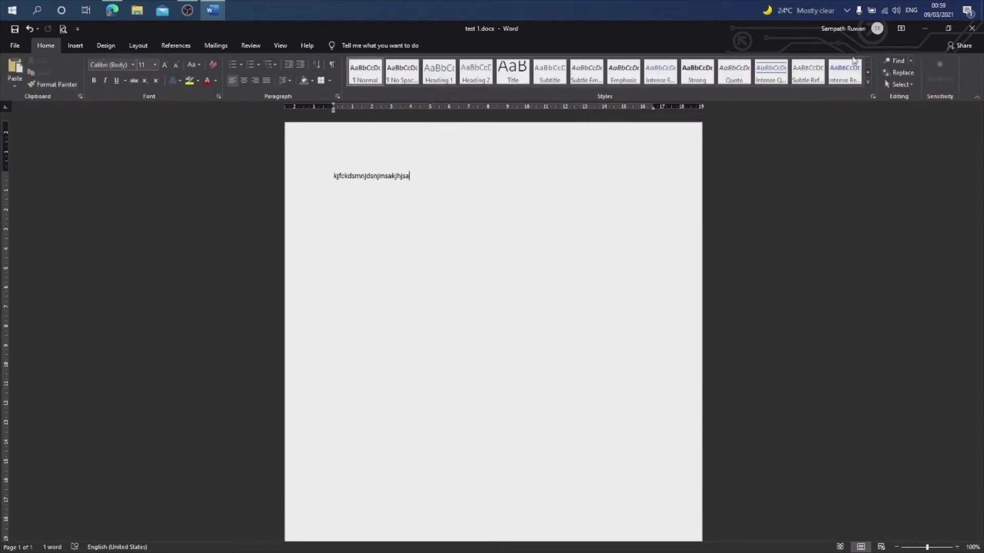
left_click(87, 44)
left_click(106, 46)
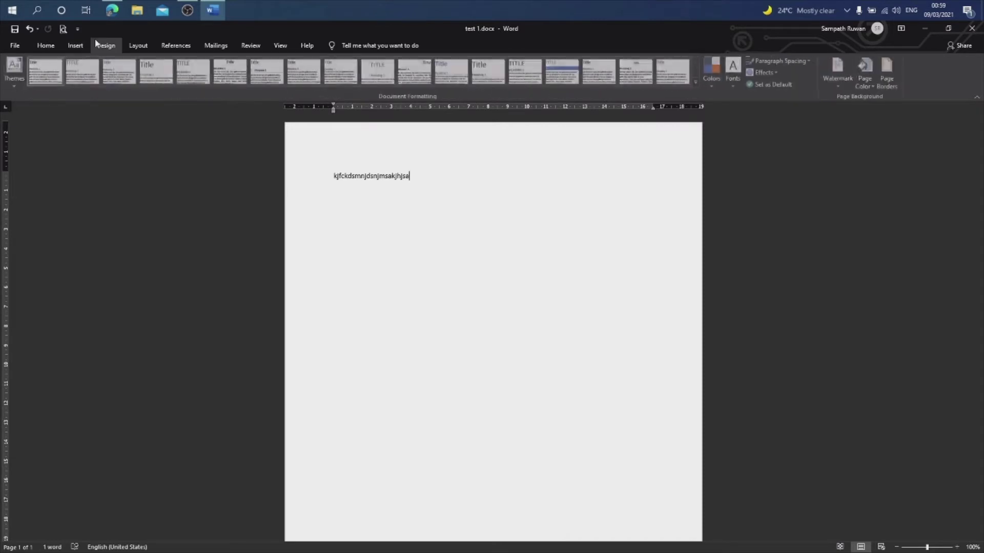
left_click(45, 45)
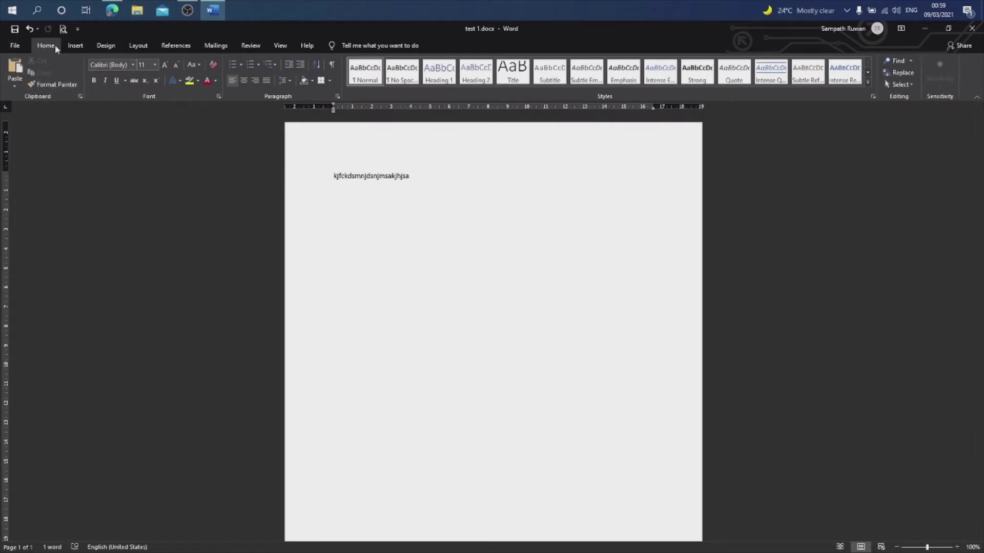
left_click(76, 47)
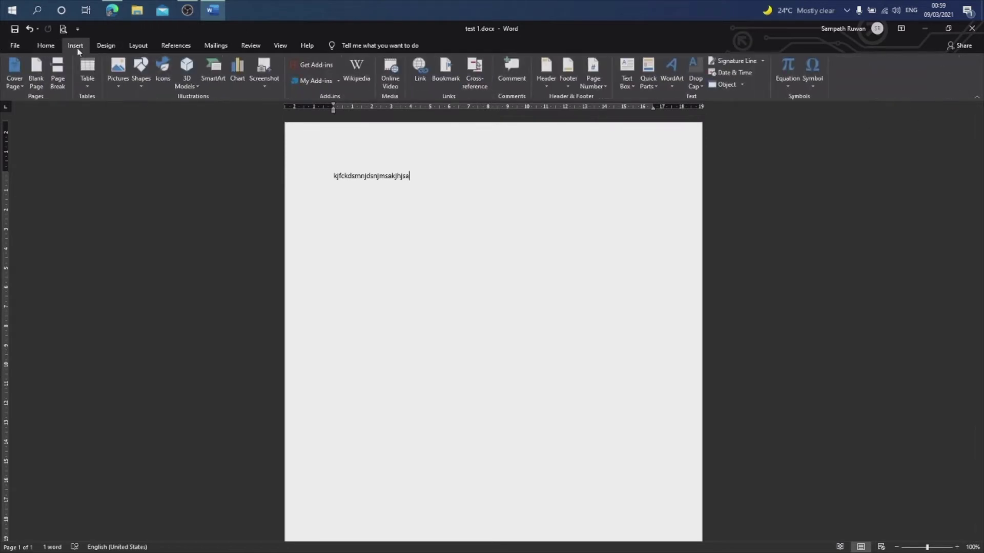
left_click(105, 46)
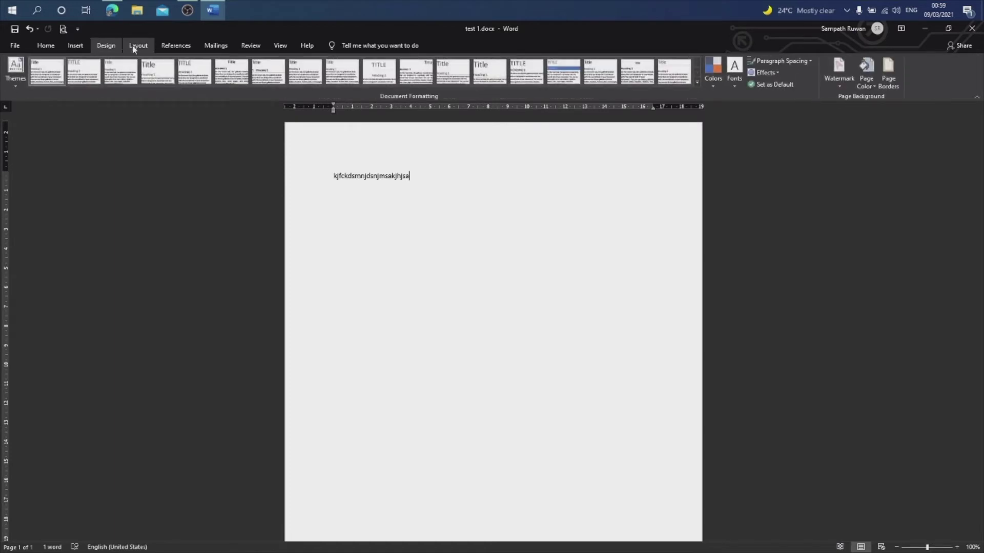
left_click(137, 46)
left_click(75, 46)
left_click(46, 46)
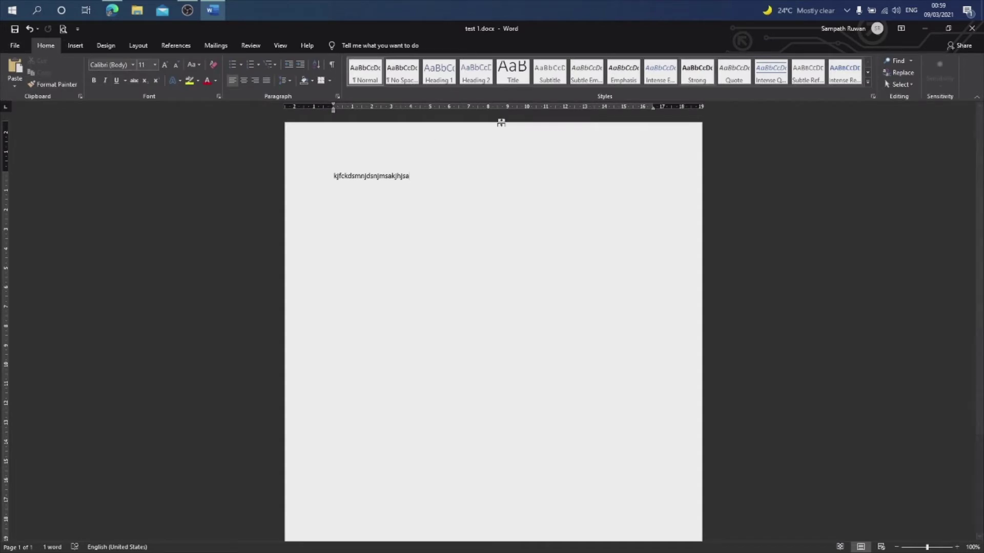
Step: Look over the Insert and Design command sets again and return to the Home commands
left_click(82, 46)
left_click(40, 46)
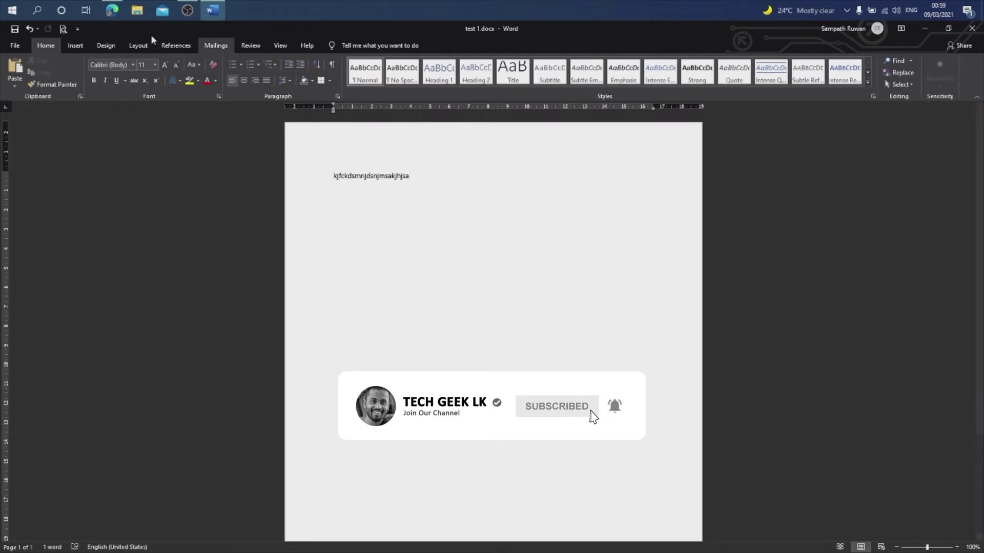
left_click(75, 46)
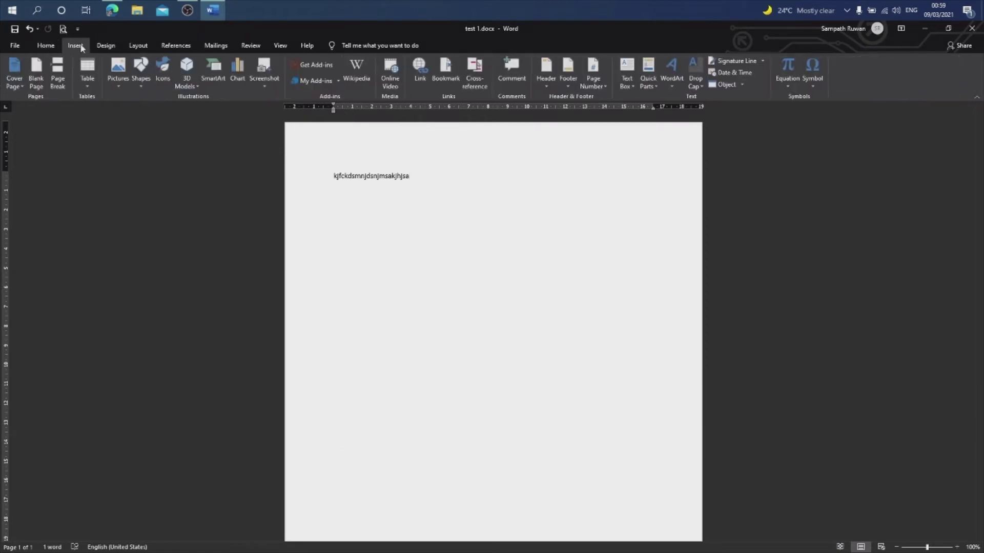
left_click(106, 45)
left_click(46, 46)
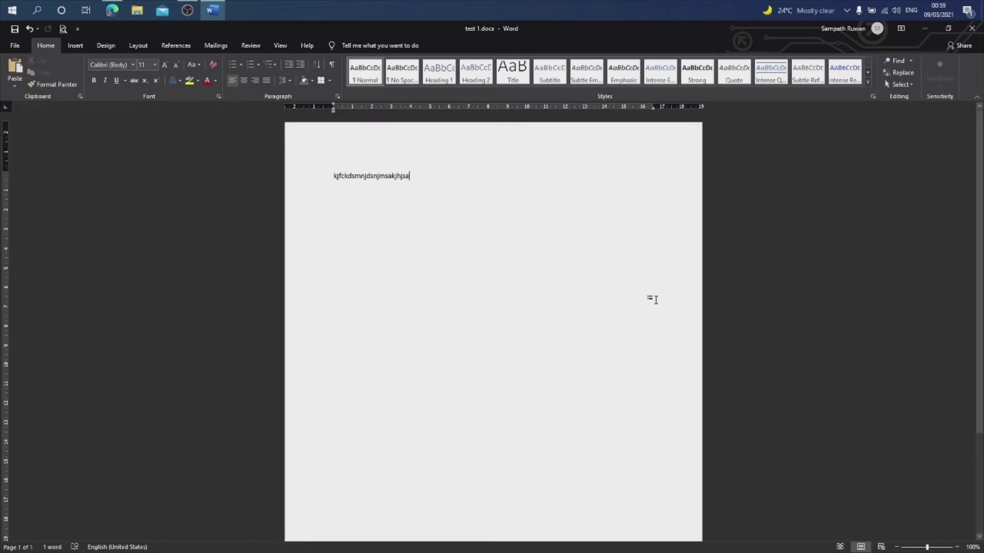
left_click(74, 45)
left_click(47, 46)
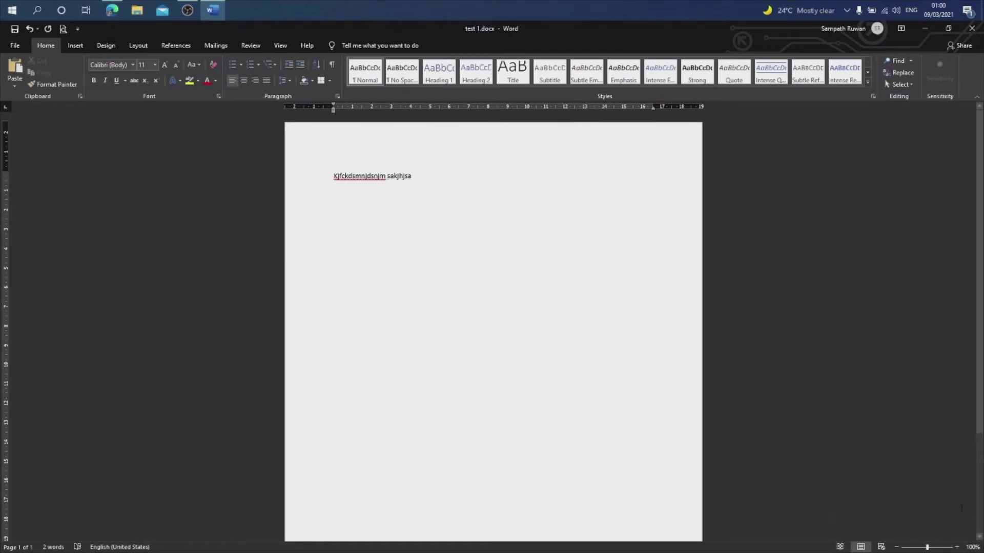
Step: View the document in Read Mode, Print Layout and Web Layout, and return to Print Layout
left_click(841, 547)
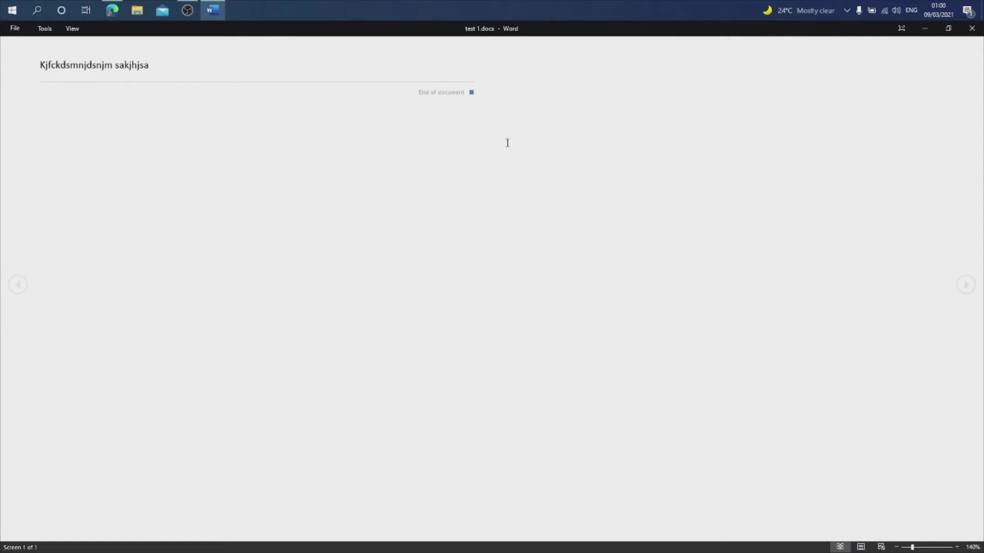
key("Escape")
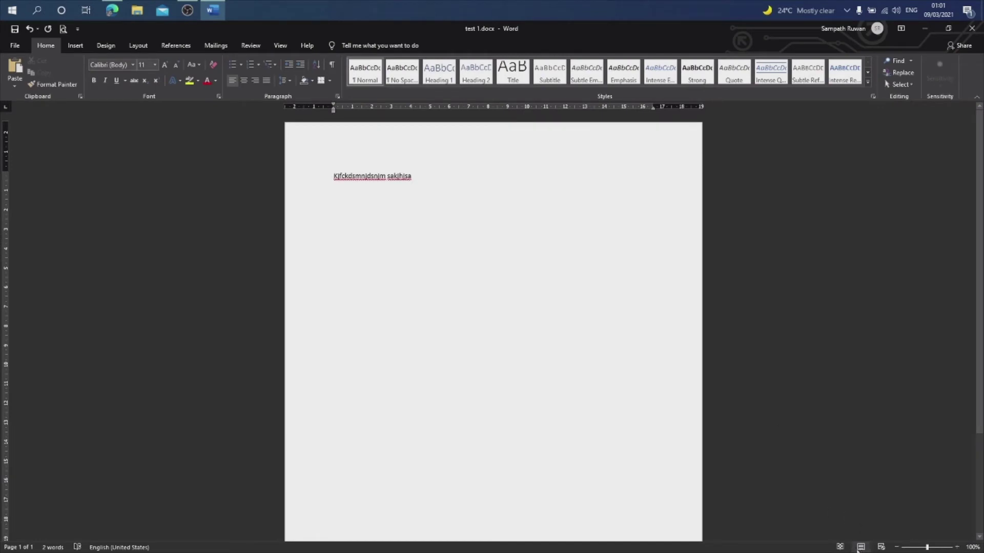
left_click(860, 547)
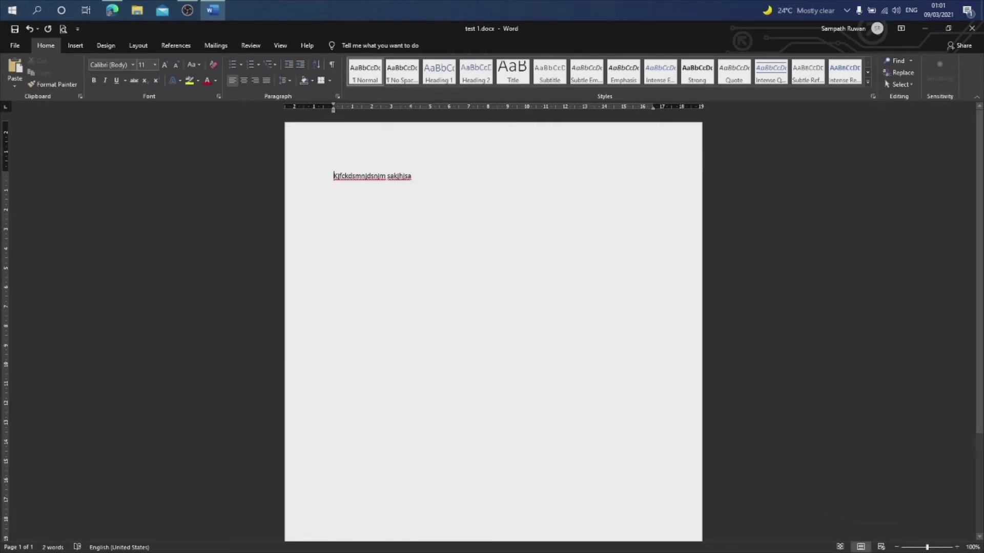
left_click(880, 547)
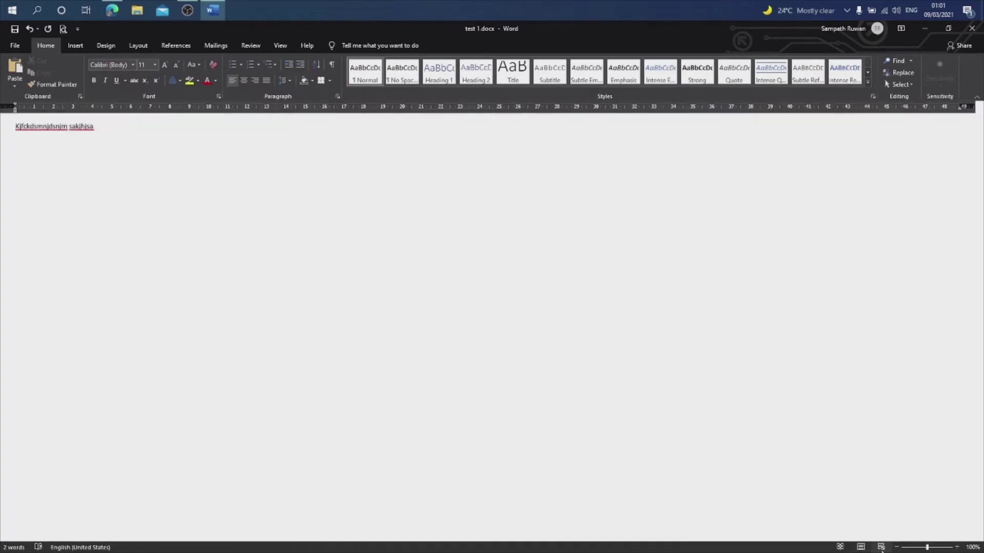
left_click(840, 547)
left_click(861, 547)
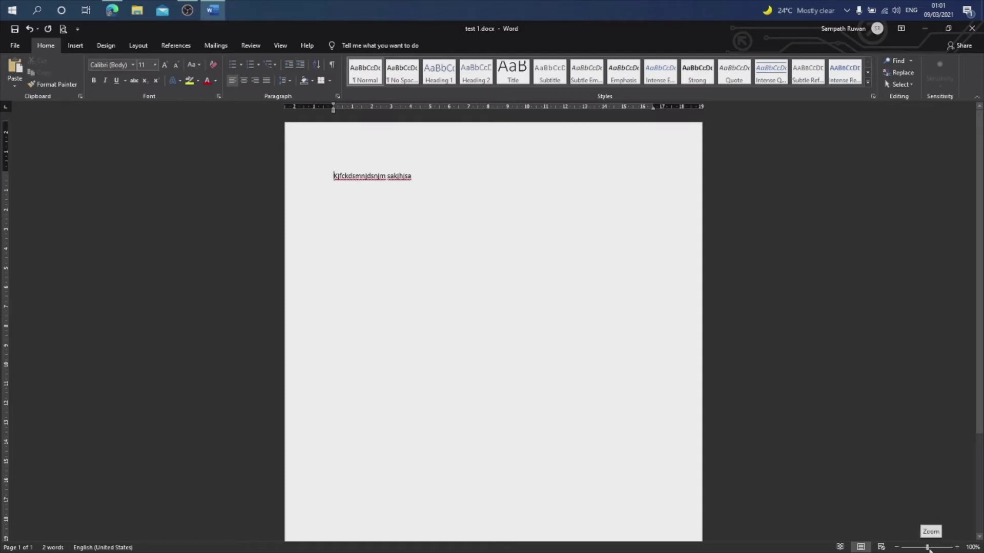
Step: Try the zoom slider, and scroll down the page and back to its top
left_click_drag(929, 549, 929, 548)
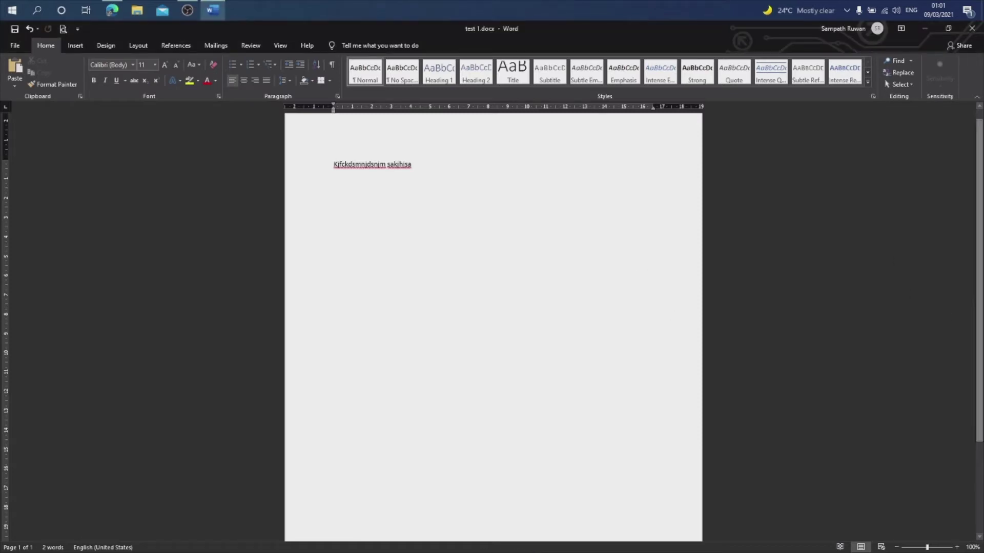
mouse_move(980, 228)
left_mouse_down()
mouse_move(982, 320)
mouse_move(979, 197)
mouse_move(983, 328)
mouse_move(979, 228)
left_mouse_up()
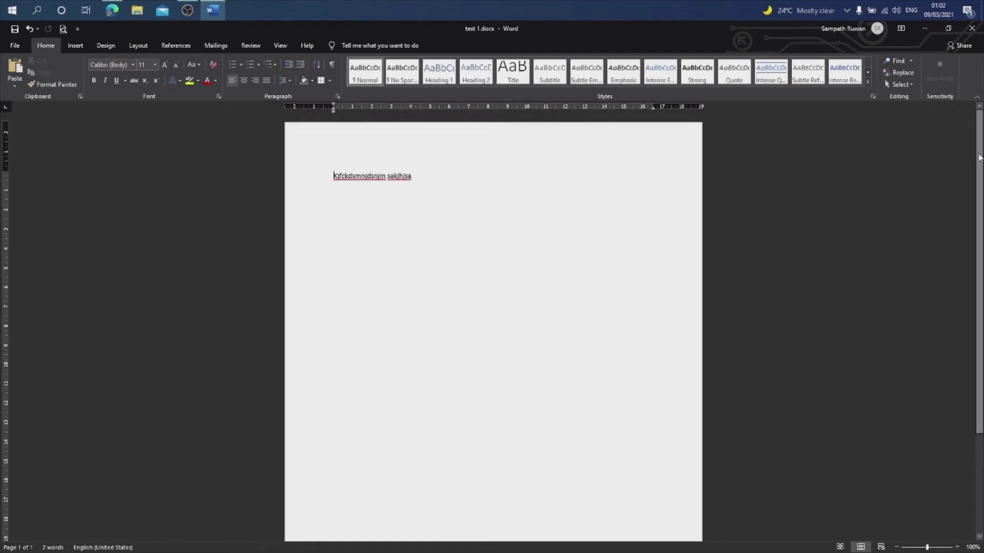
left_click_drag(979, 157, 981, 205)
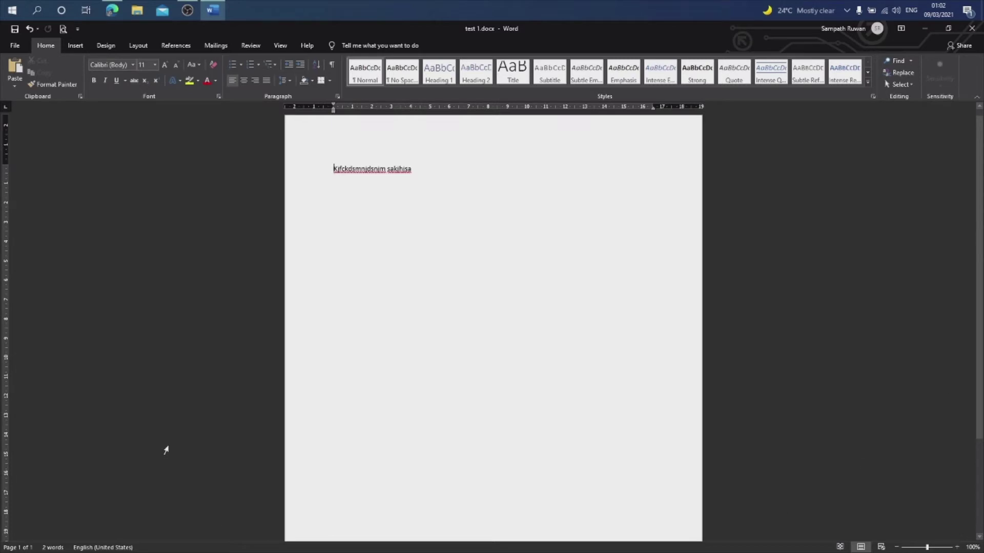
scroll(441, 453, "up", 1)
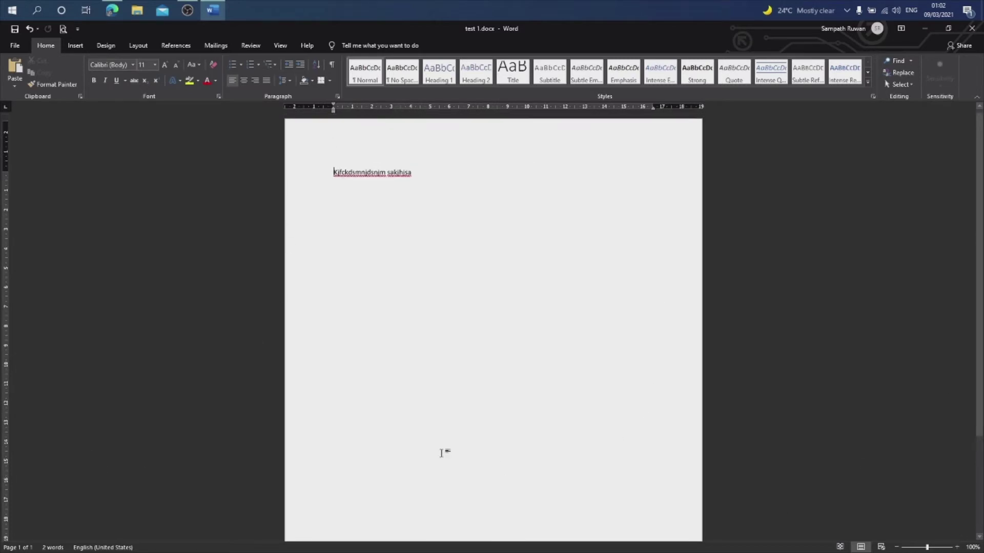
scroll(318, 278, "down", 3)
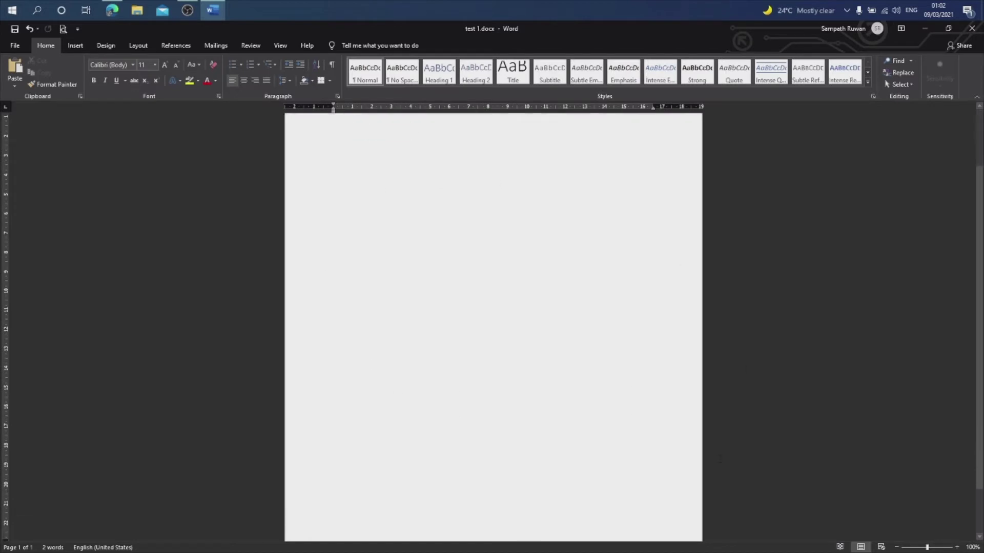
scroll(497, 464, "up", 3)
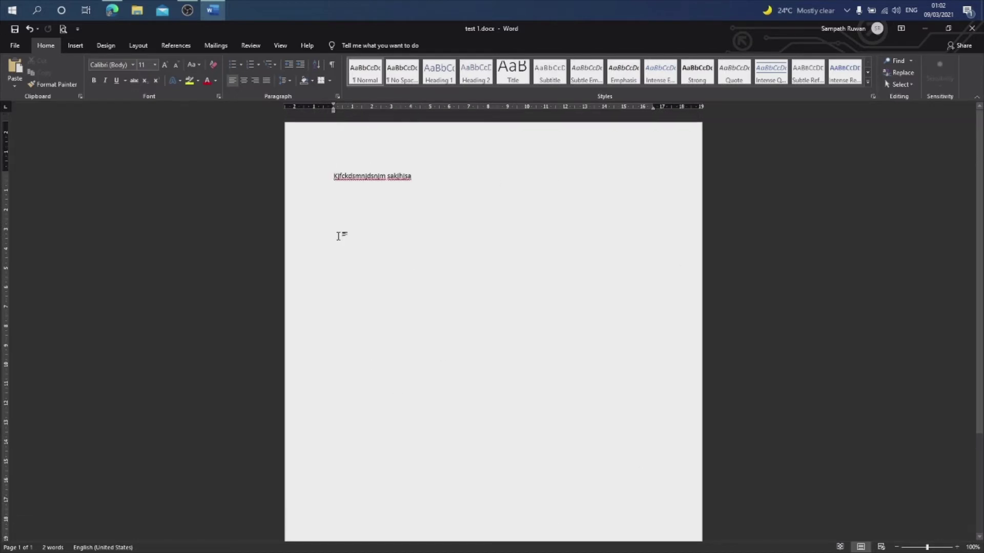
Step: View the Styles pane, Paragraph settings and Clipboard pane of the Home command groups, closing each one without changes
left_click(86, 46)
left_click(46, 45)
left_click(873, 97)
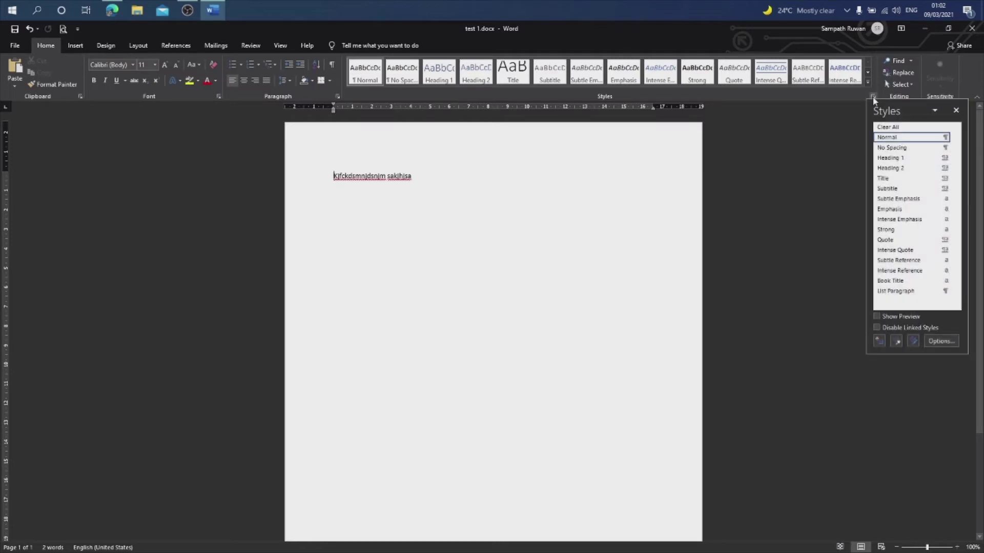
left_click(338, 96)
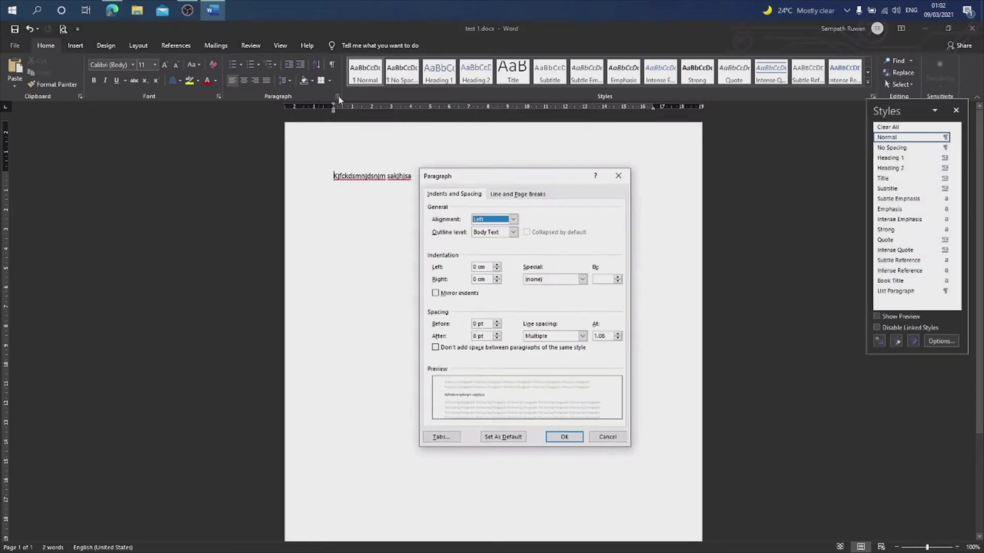
left_click(619, 176)
left_click(80, 96)
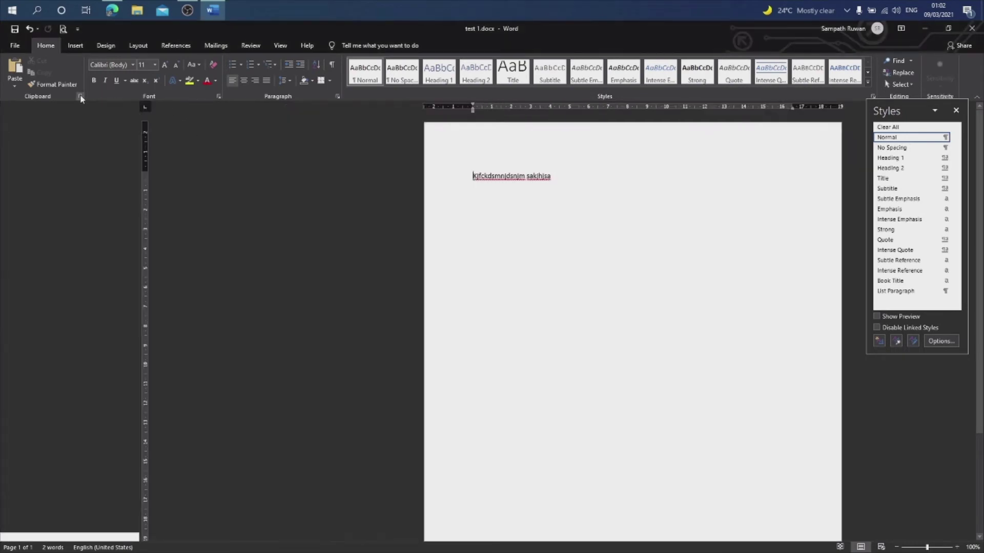
left_click(127, 113)
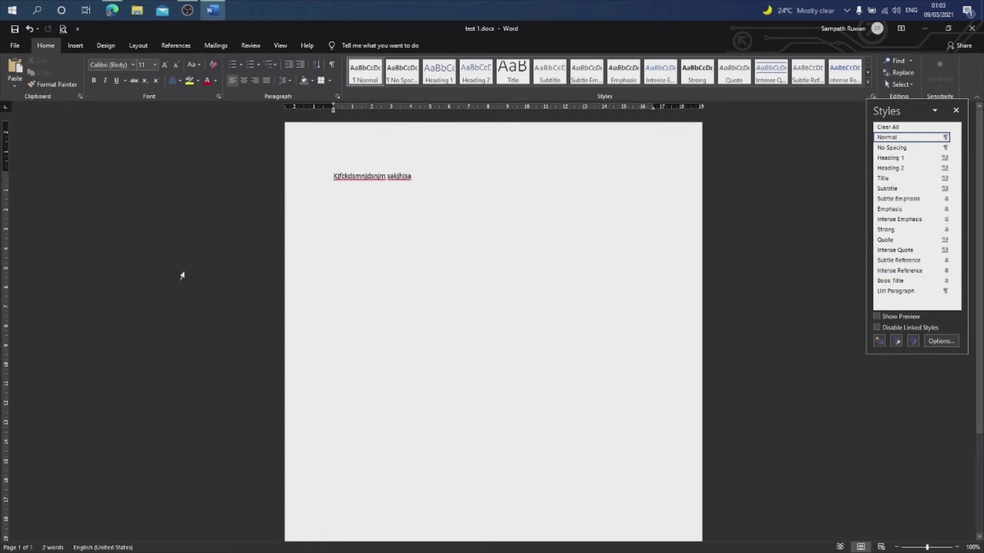
left_click(955, 110)
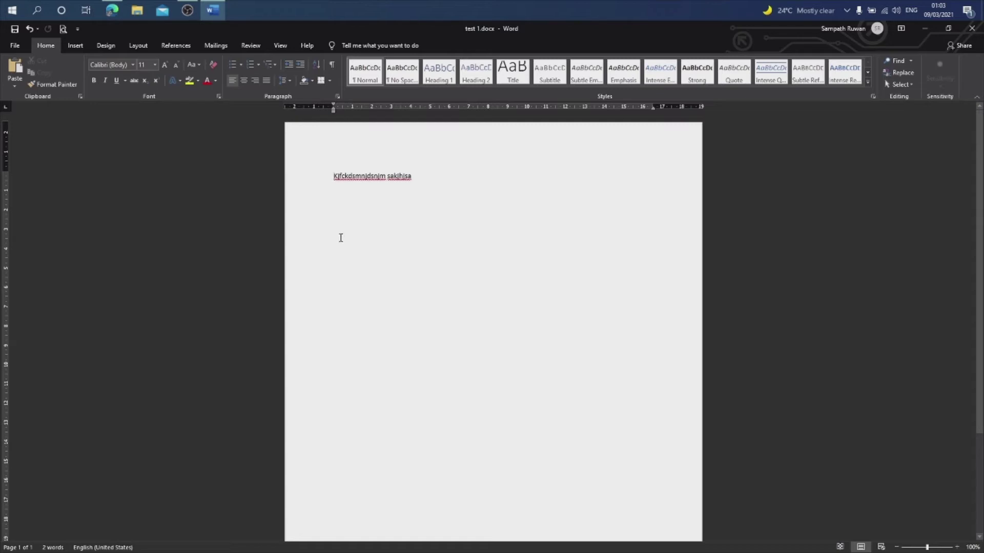
Step: Check the Design and Insert command groups once more, ending at the Home commands
left_click(106, 45)
left_click(74, 45)
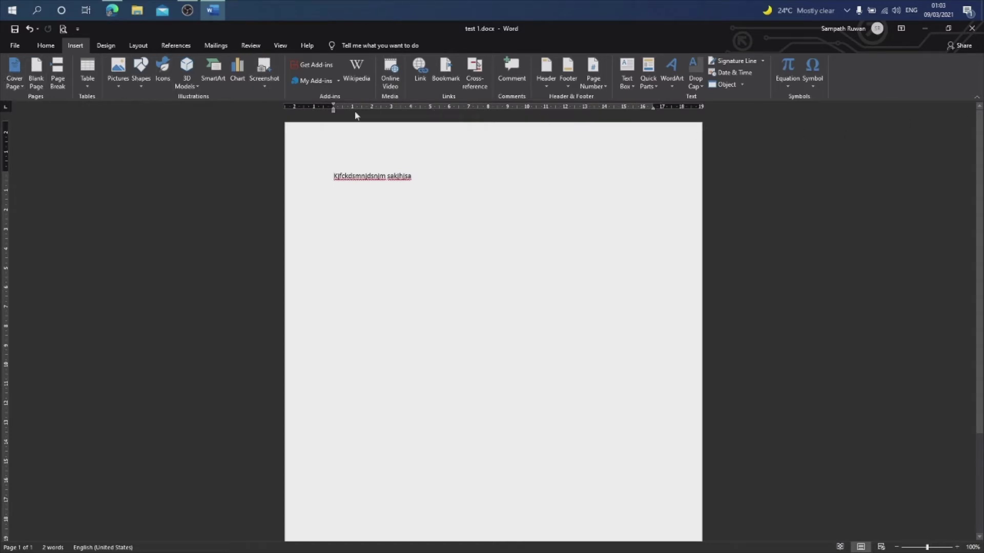
left_click(46, 46)
left_click(76, 46)
left_click(46, 46)
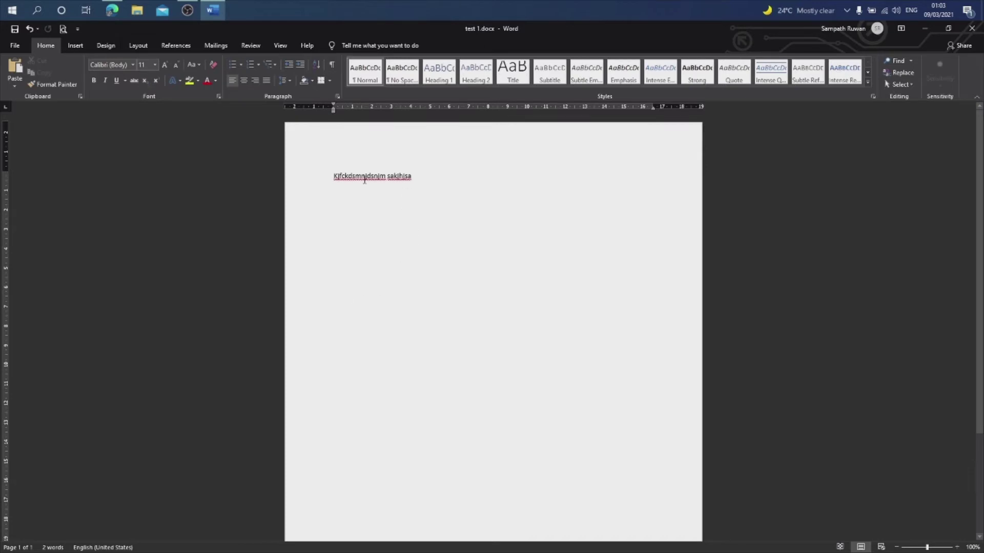
Step: Delete the line of sample text so the page of test 1.docx is empty
left_click(312, 182)
key("Delete")
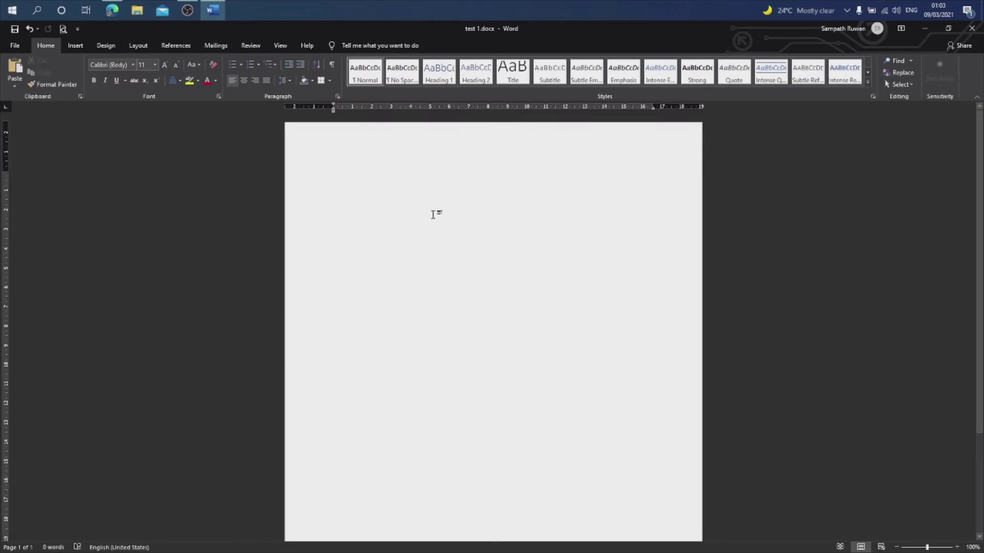
Step: Enter about three lines of random filler letters and delete the whole paragraph again
type("dlkjalsklcnakslchnskachnjkasn")
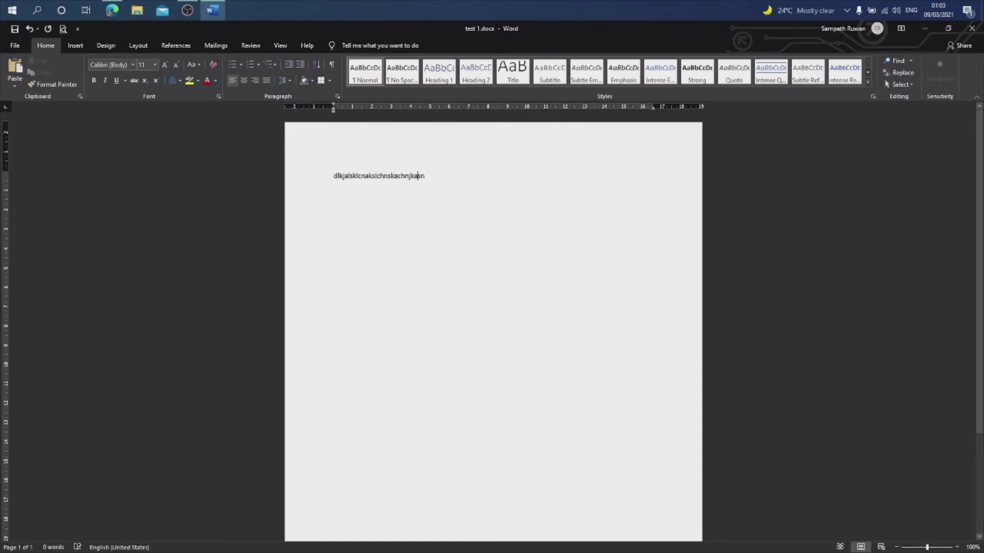
type("lkdqadk lkahdkasjhklasj")
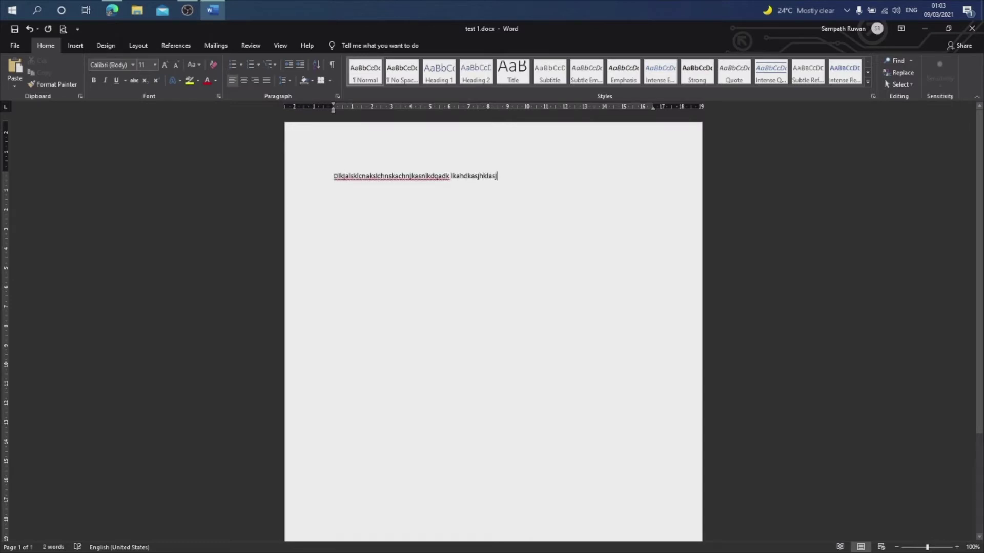
type(" lasjxdklaskljakljkjxdxxxxxxs ")
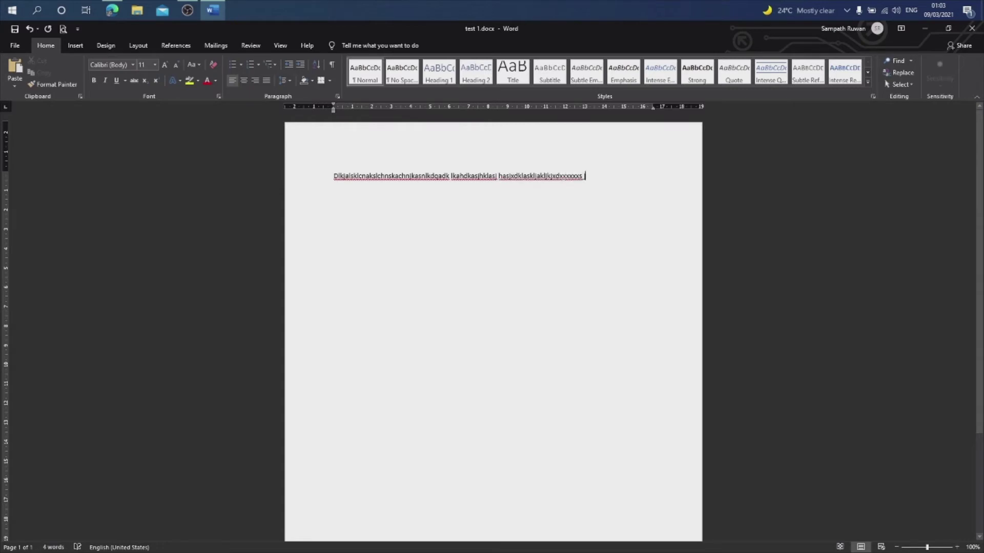
type("jjjjjjjjjjjjjjjjjjjjjjjjjjjjjjjjjjjj jjjj")
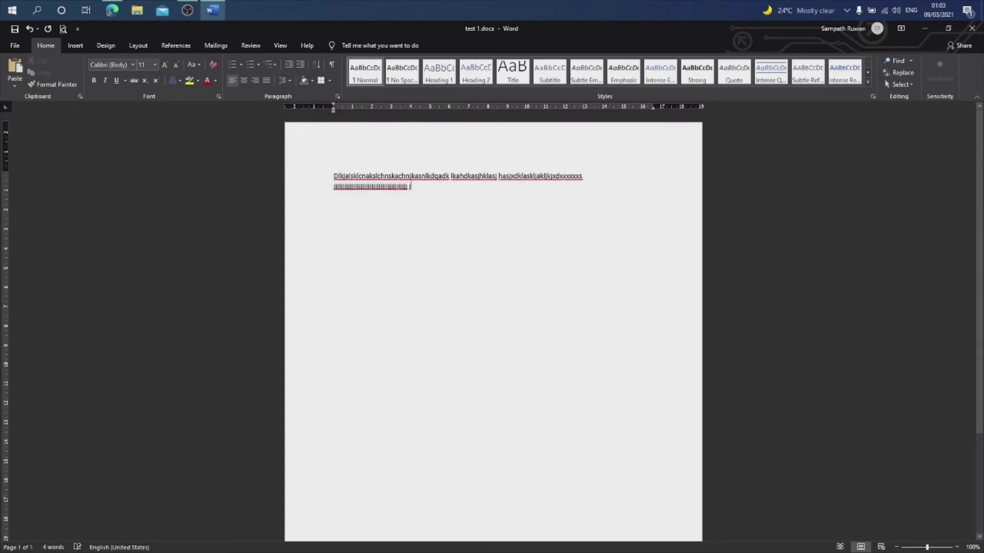
type("jjjjjjjjjjjjjjjj jjjjjjjjjjjjjjjjjjjjjjjjjjjjjjjjjjjjj jjjjj")
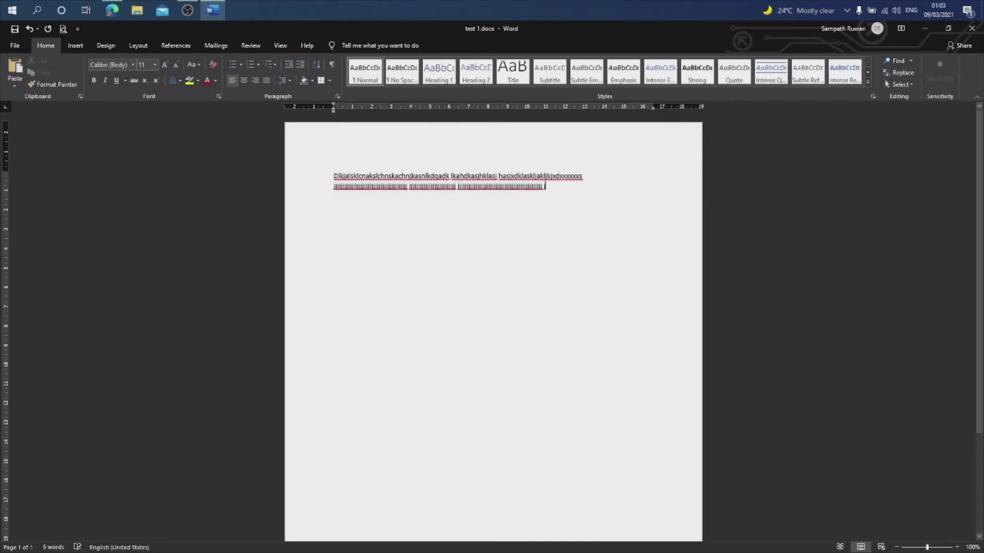
type("jjjjjjjjjjjjjjjjjjjjjjjjjjjjjjjjjjj j")
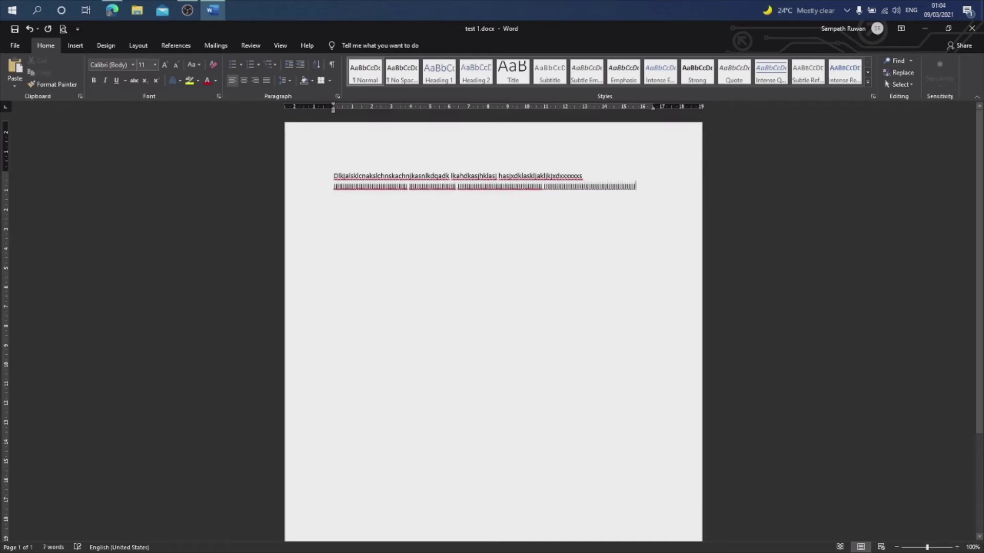
type("jjjjjjjjjjjjjjj")
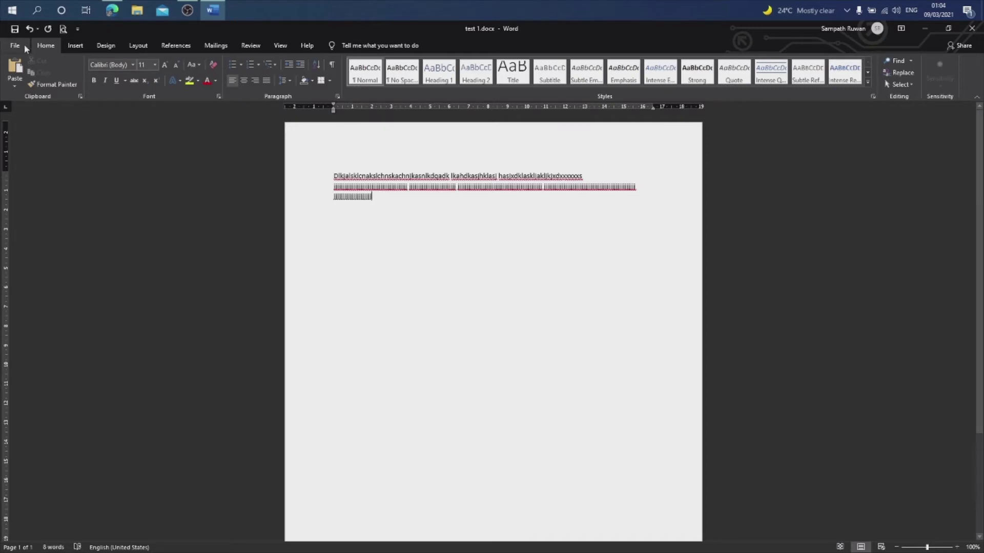
triple_click(334, 178)
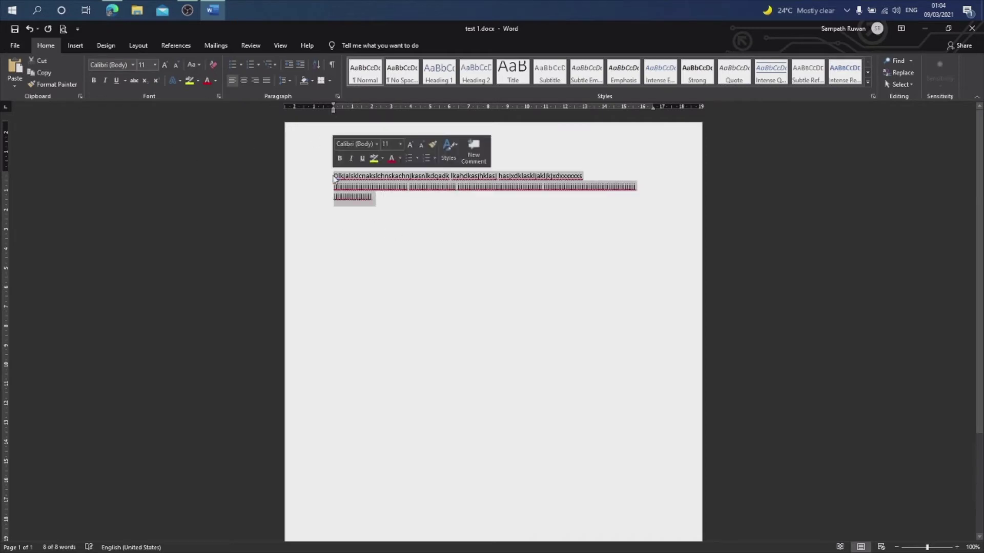
key("Delete")
Step: Open the recent file New Microsoft Word Document.docx from the Assignment Project 2nd Year sem 02 folder and go to its body text
left_click(10, 48)
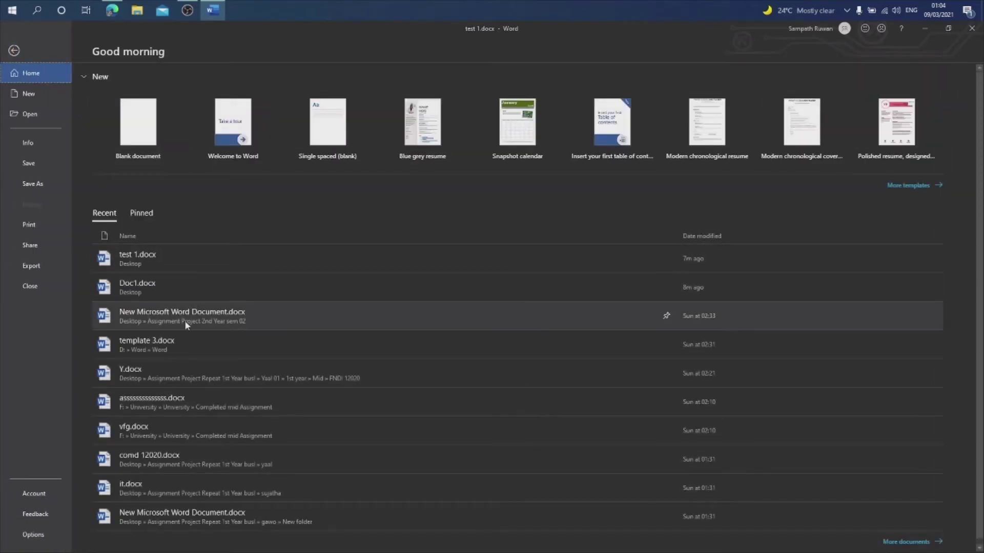
left_click(184, 321)
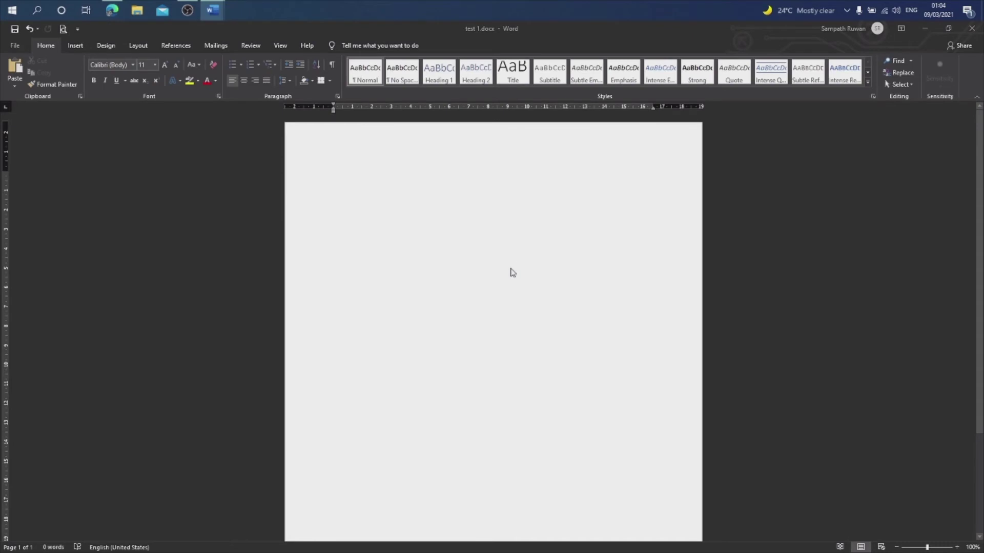
scroll(509, 270, "down", 10)
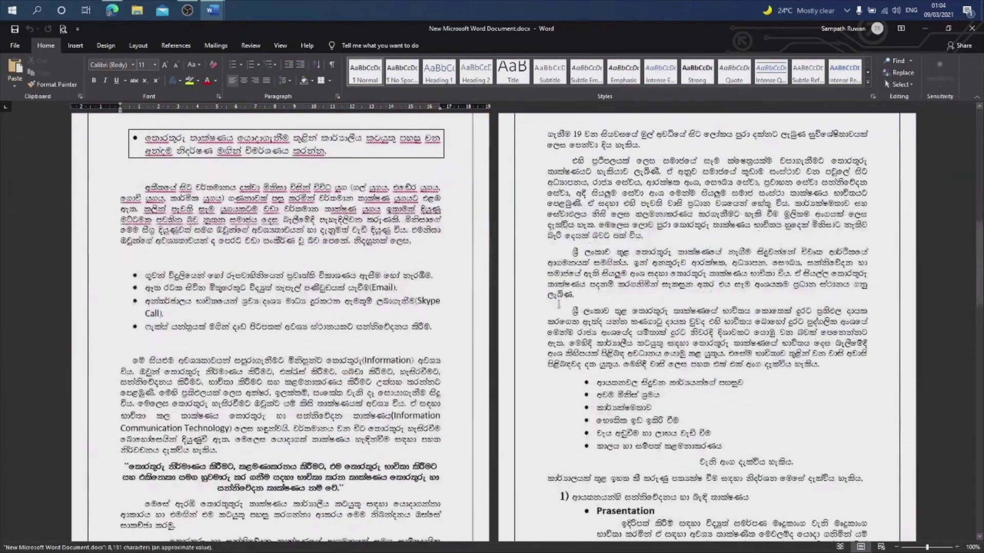
Step: Copy the three consecutive Sinhala paragraphs above the bulleted list and paste them into the empty test 1.docx
left_click_drag(572, 160, 677, 252)
left_click_drag(711, 294, 826, 365)
right_click(775, 209)
left_click(792, 227)
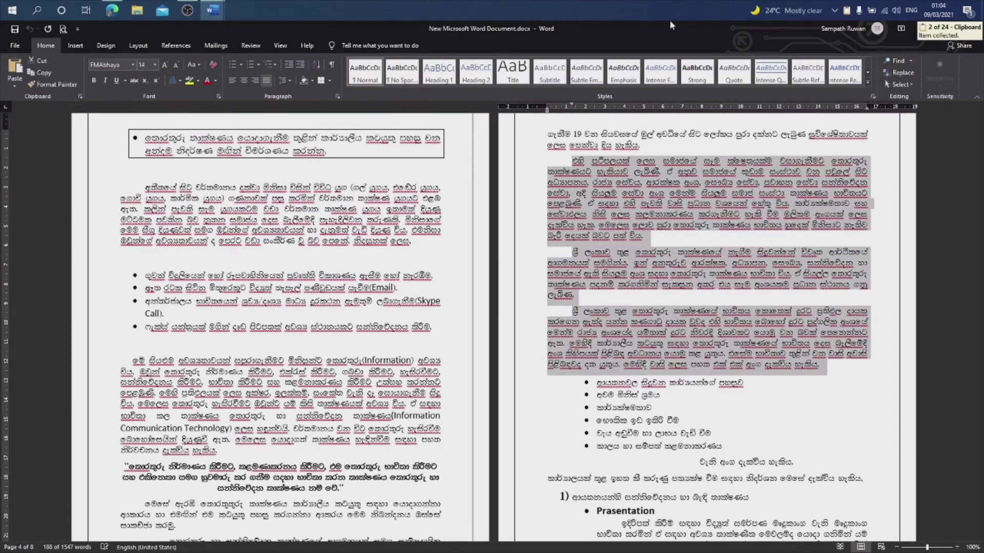
left_click(229, 11)
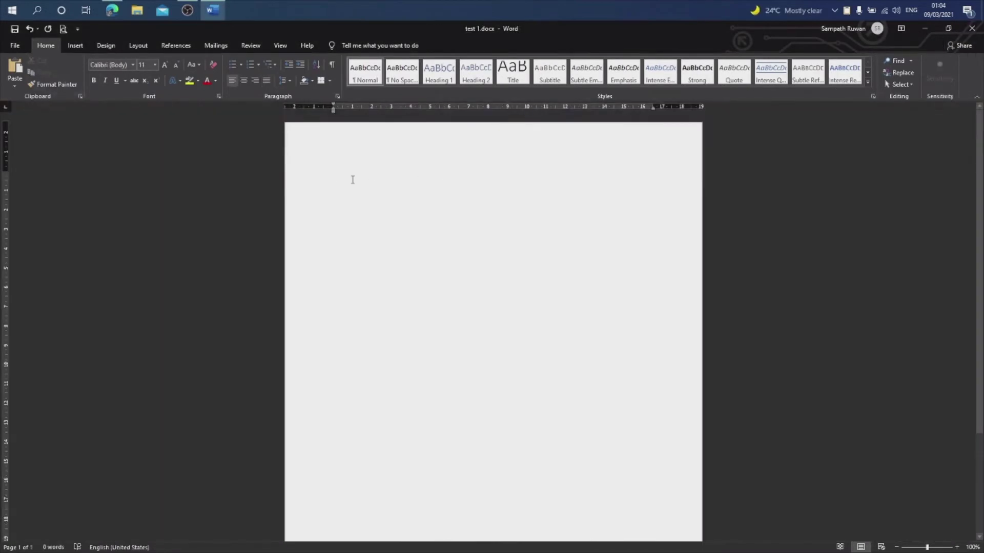
key("ctrl+v")
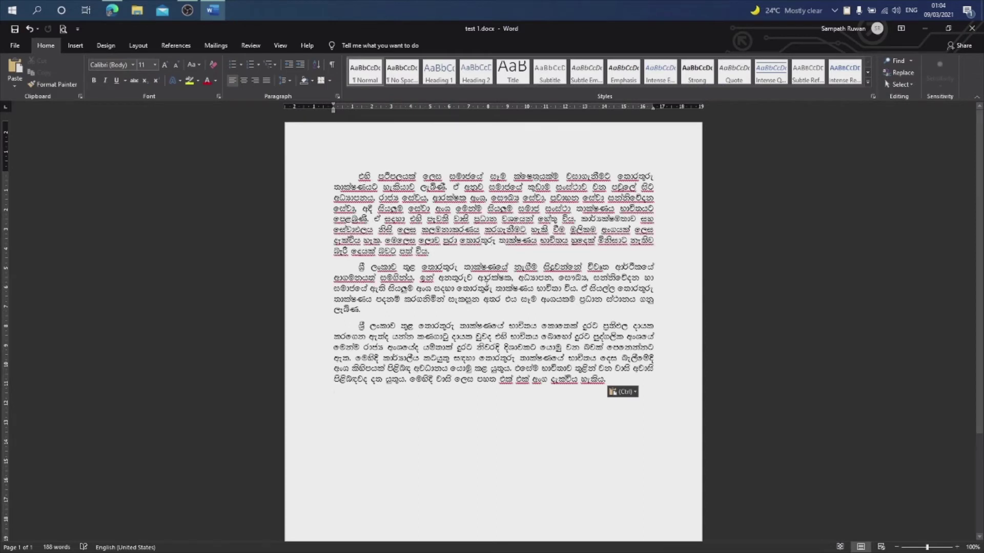
left_click(464, 229)
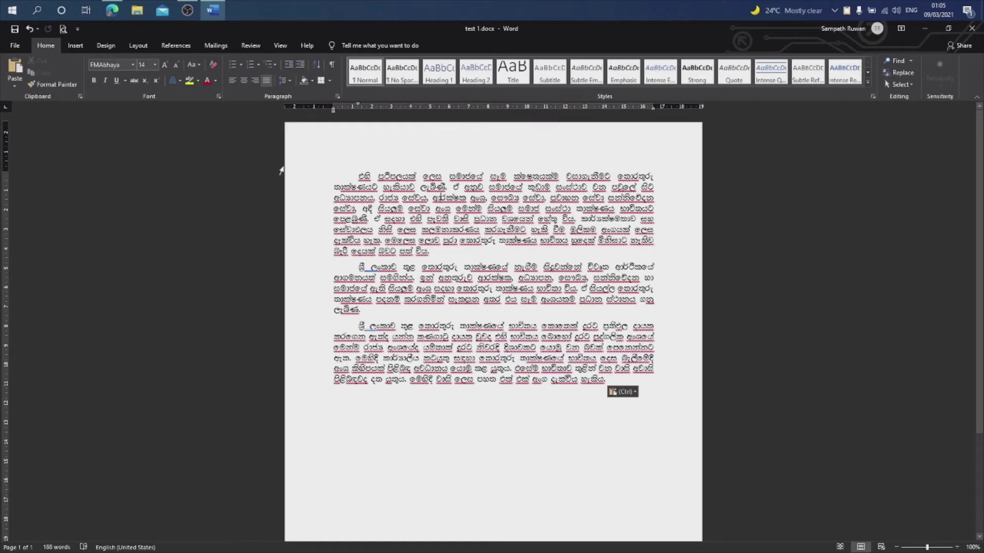
left_click(355, 180)
left_click(564, 440)
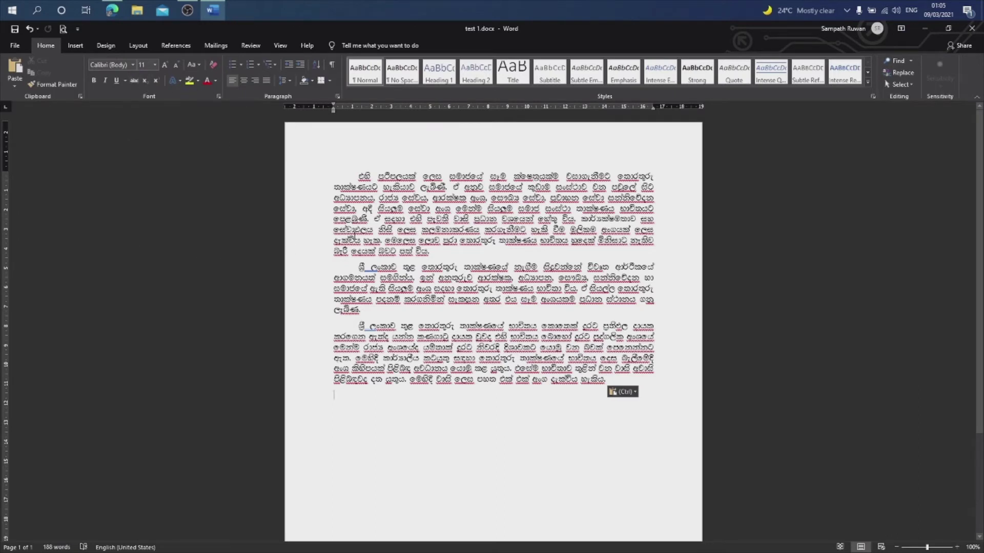
left_click(375, 230)
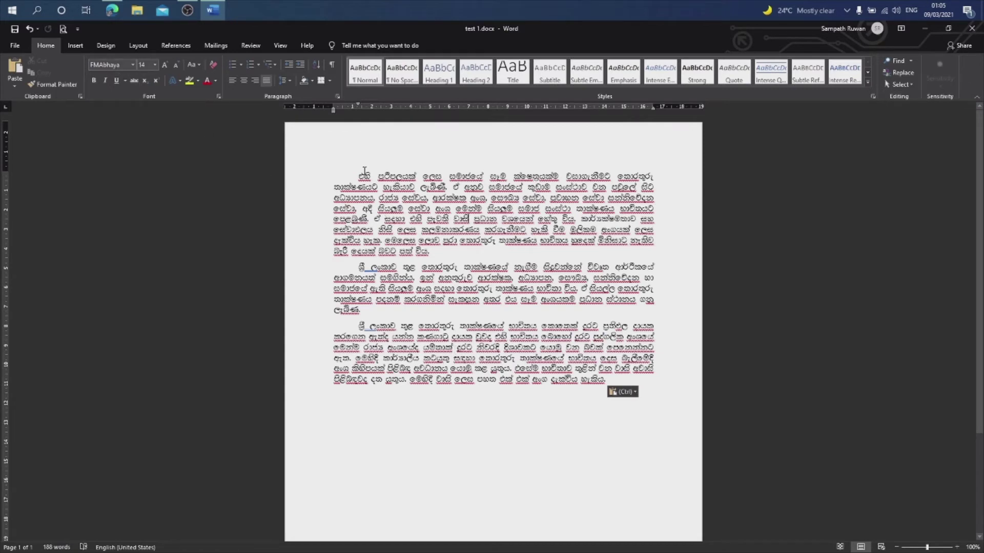
left_click_drag(358, 176, 650, 358)
left_click(140, 126)
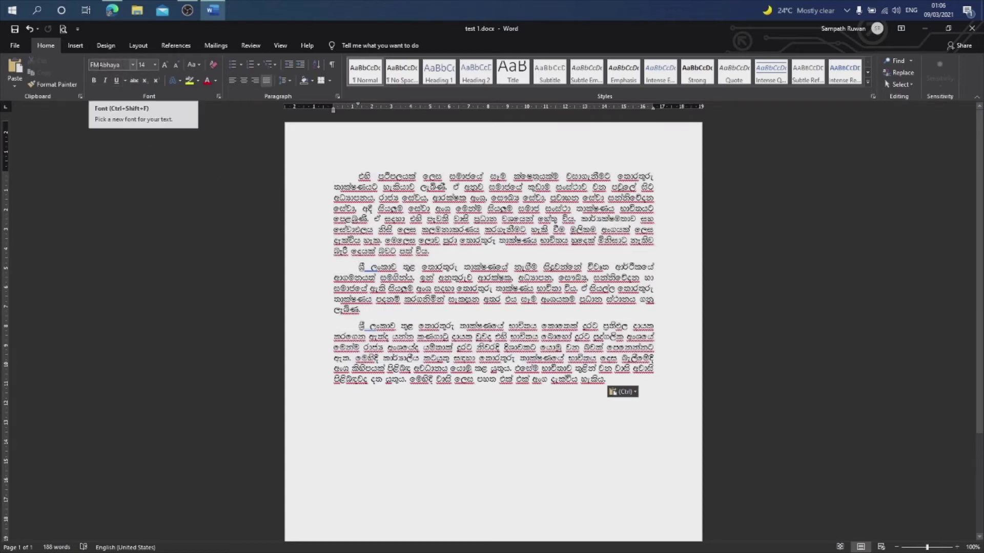
Step: Clear the font name at the cursor and browse the font list, keeping FMAbhaya as the font
left_click(121, 65)
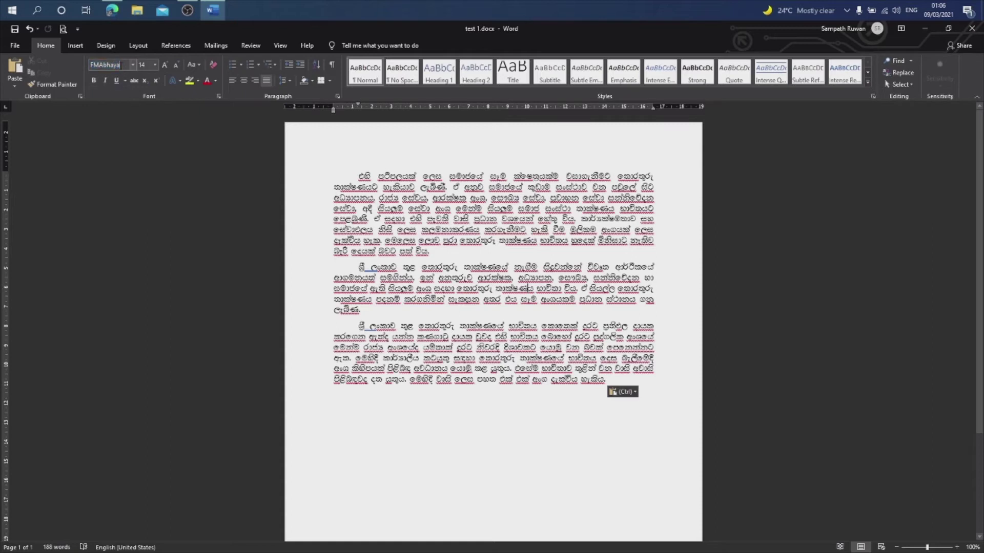
key("BackSpace")
key("BackSpace")
key("BackSpace")
key("BackSpace")
key("BackSpace")
key("BackSpace")
key("BackSpace")
key("BackSpace")
left_click(132, 65)
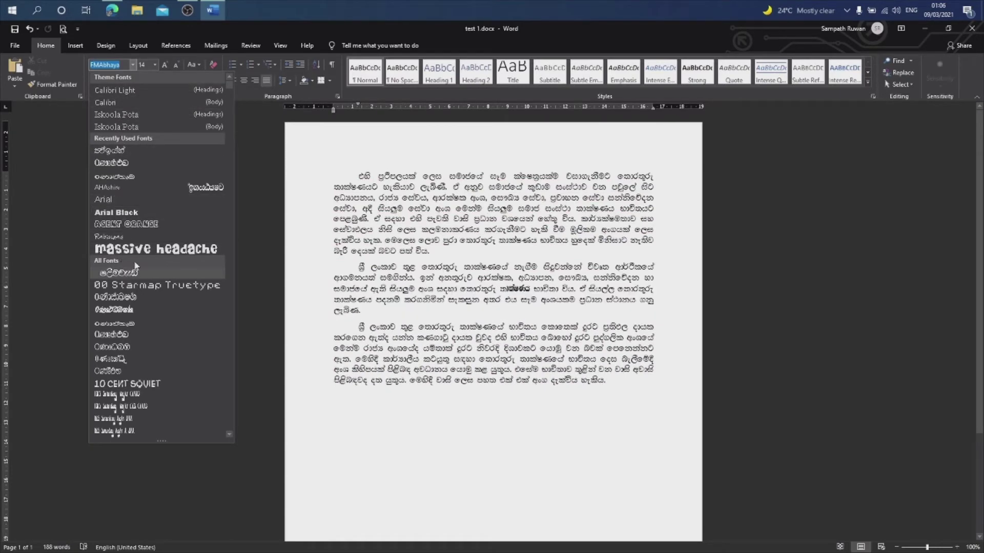
key("Return")
Step: Select all three pasted paragraphs and preview other fonts on them, closing the font list without choosing one
left_click_drag(611, 377, 288, 162)
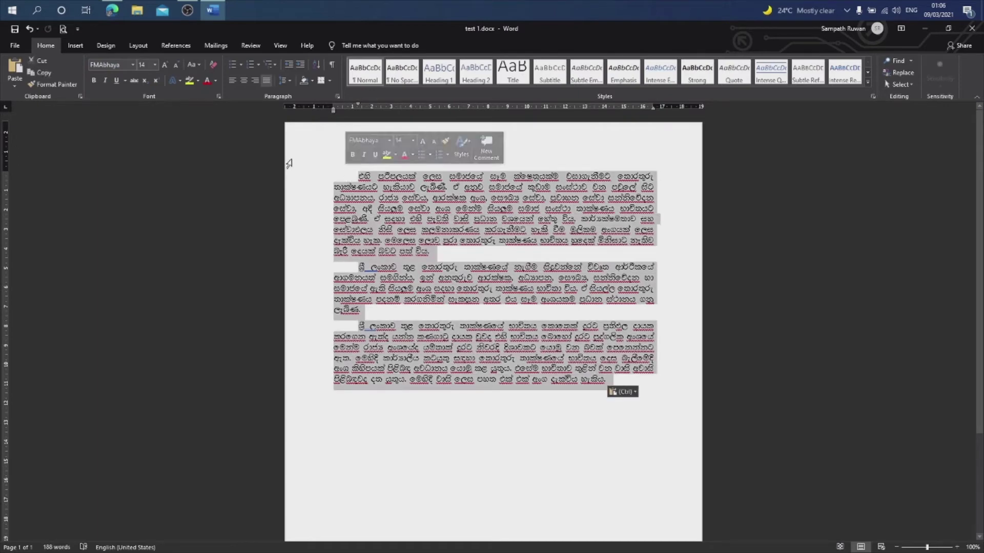
left_click(132, 64)
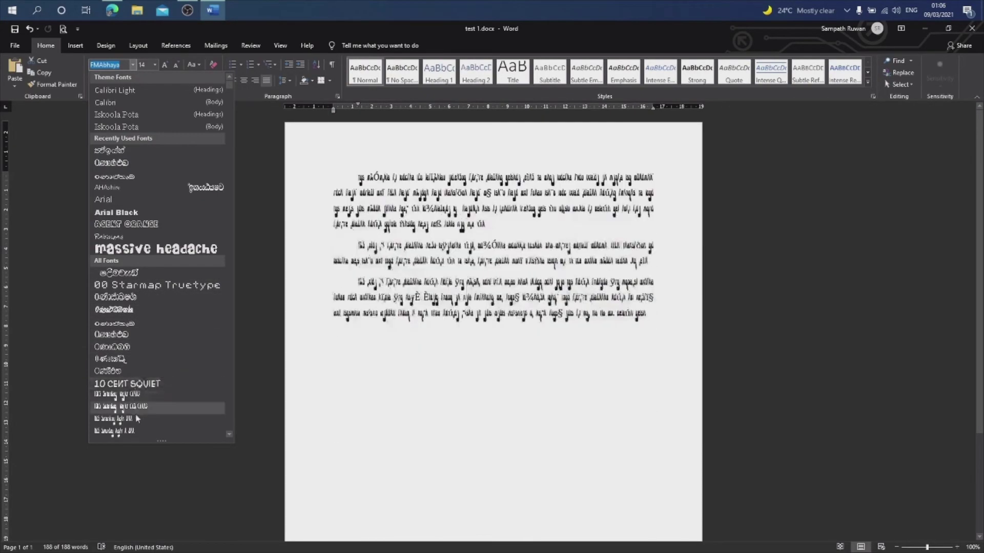
scroll(103, 174, "down", 8)
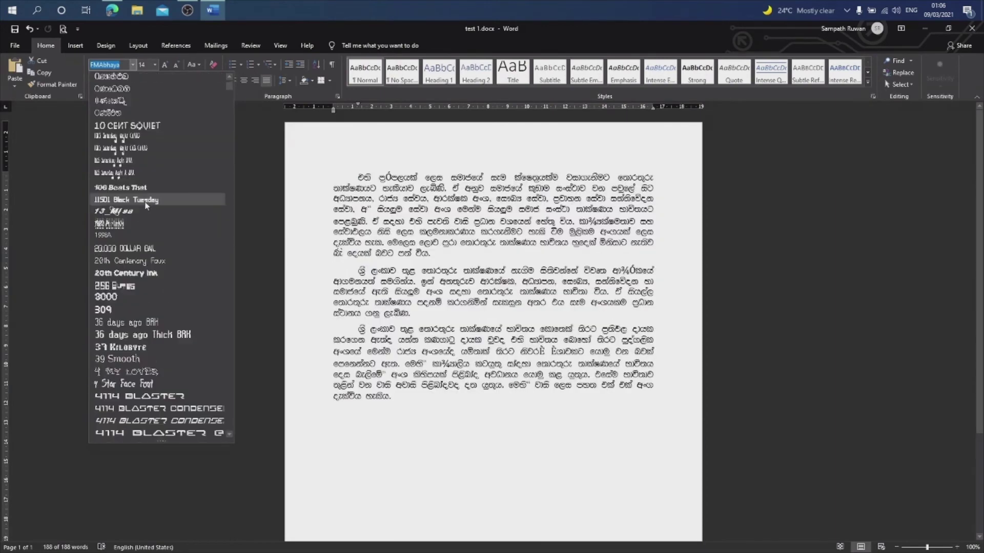
left_click(131, 60)
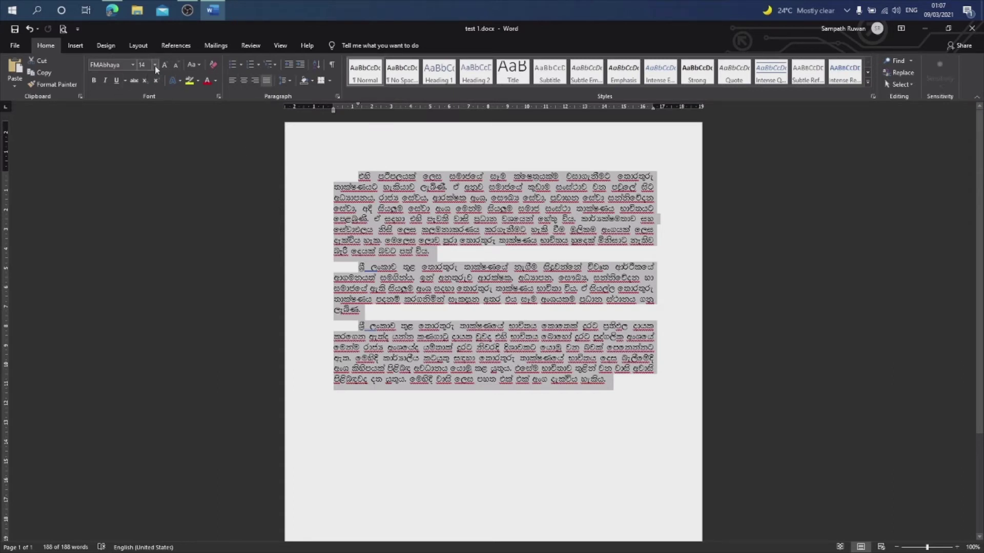
Step: Try font sizes 1 and 2 on the selected paragraphs and set the size back to 14
left_click(136, 65)
type("1")
key("Return")
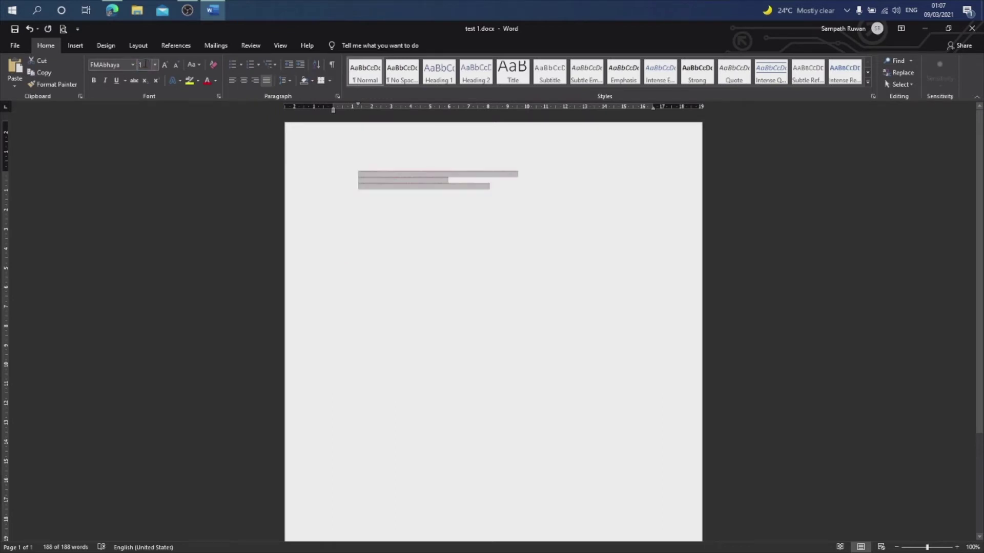
left_click(143, 64)
type("2")
key("Return")
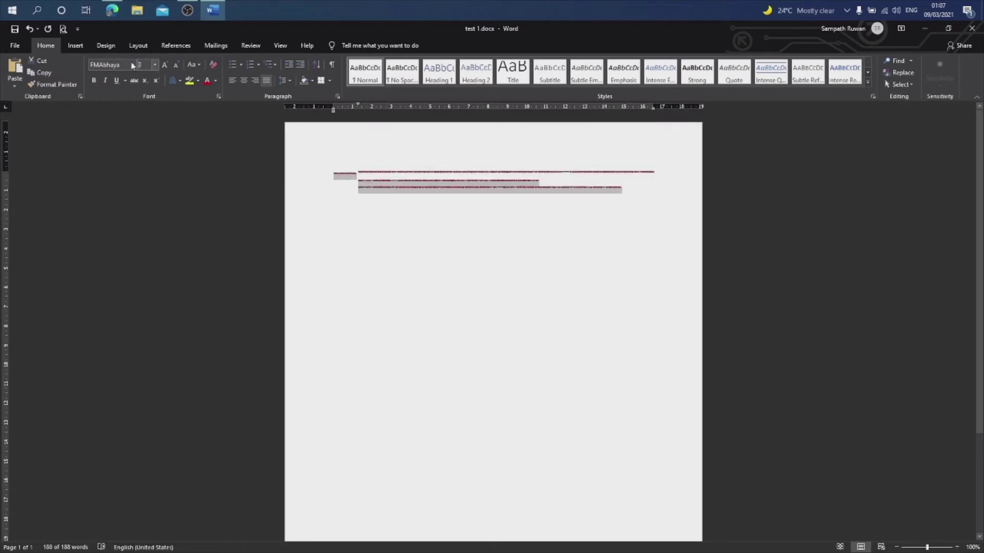
left_click(139, 66)
type("14")
key("Return")
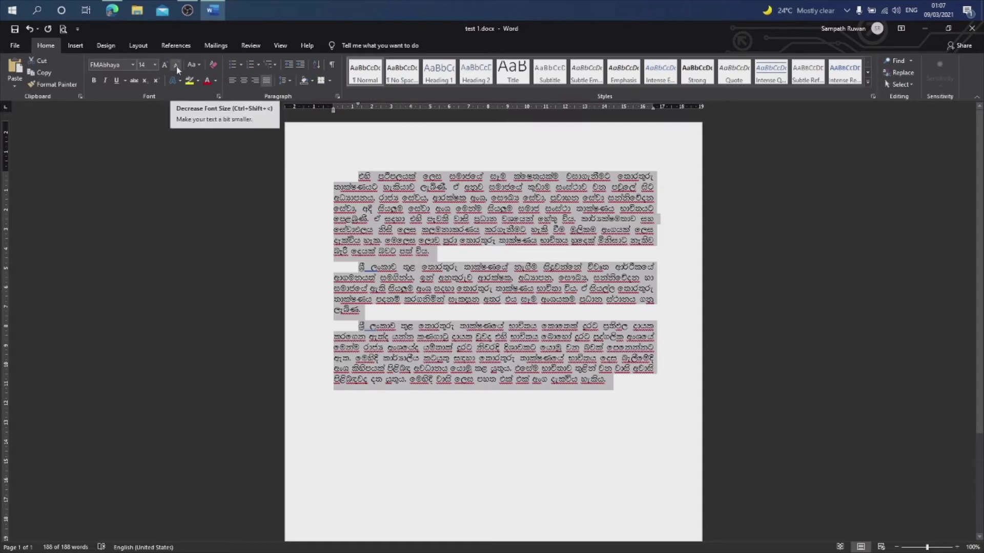
Step: Grow the selected text stepwise to size 18, alternate between shrinking and growing it, and return it to size 14
left_click(162, 66)
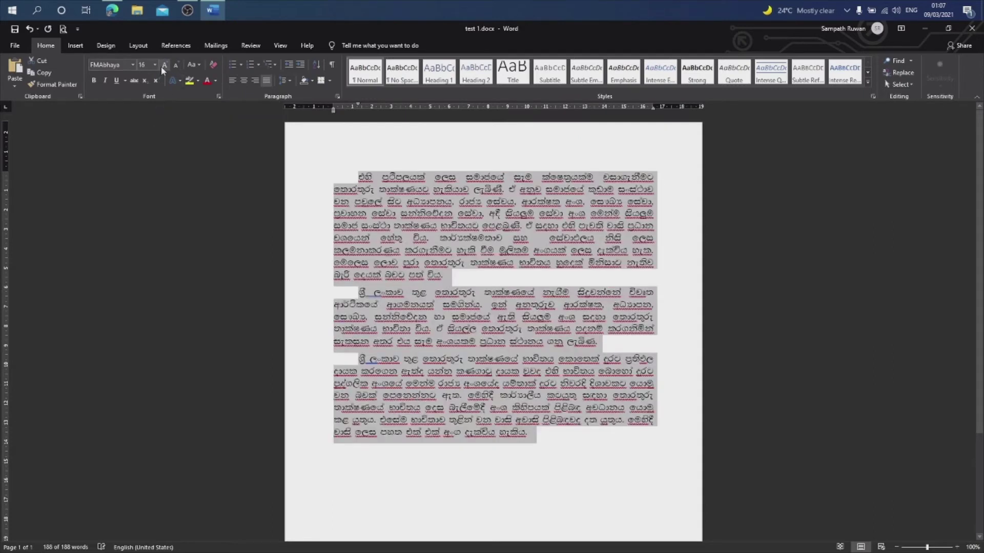
left_click(165, 68)
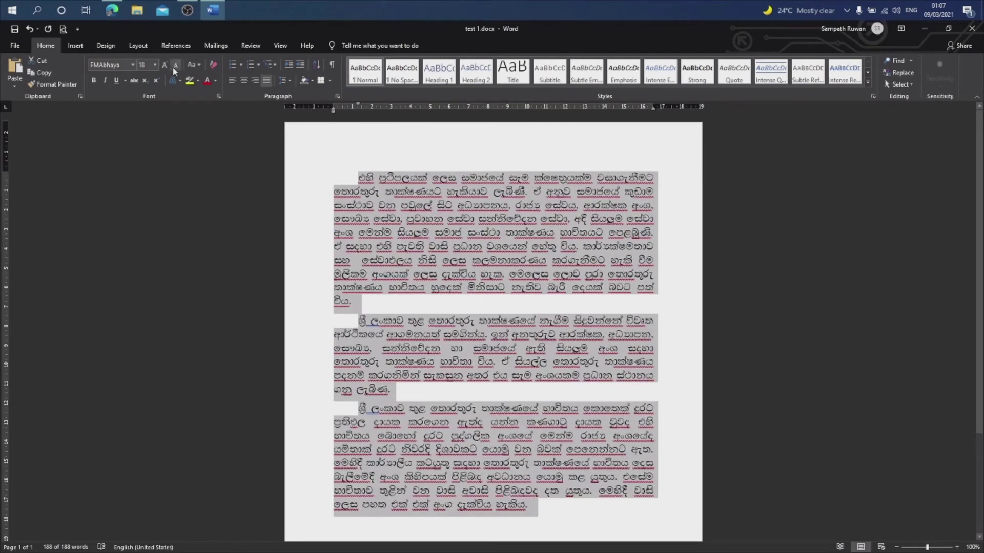
left_click(175, 66)
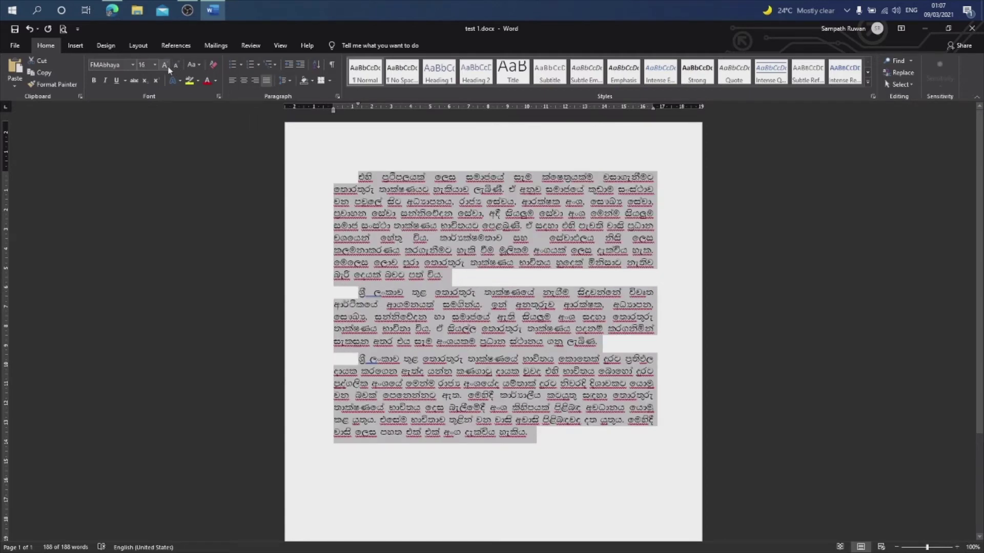
left_click(164, 67)
left_click(176, 67)
left_click(174, 67)
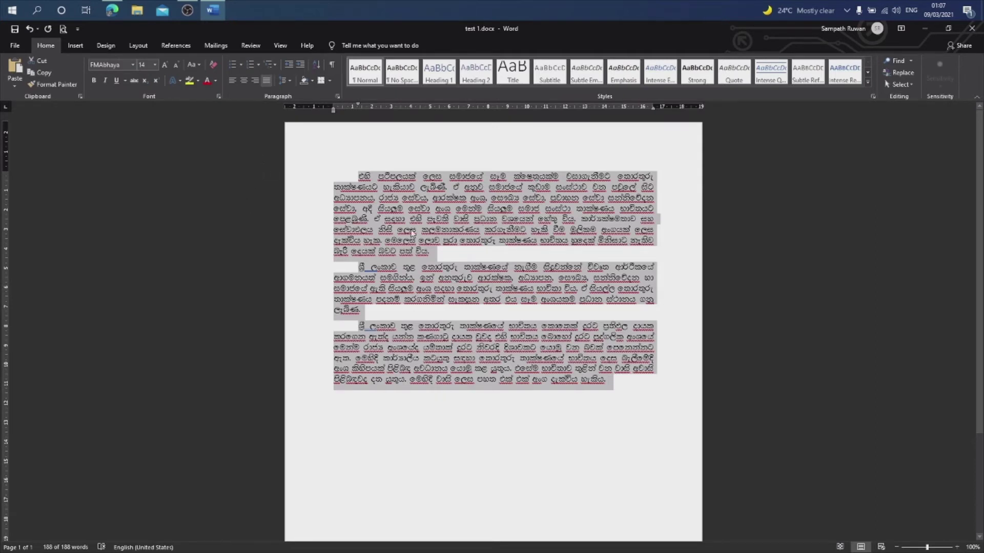
Step: Apply bold to the selected paragraphs, remove it again and deselect the text
left_click(90, 81)
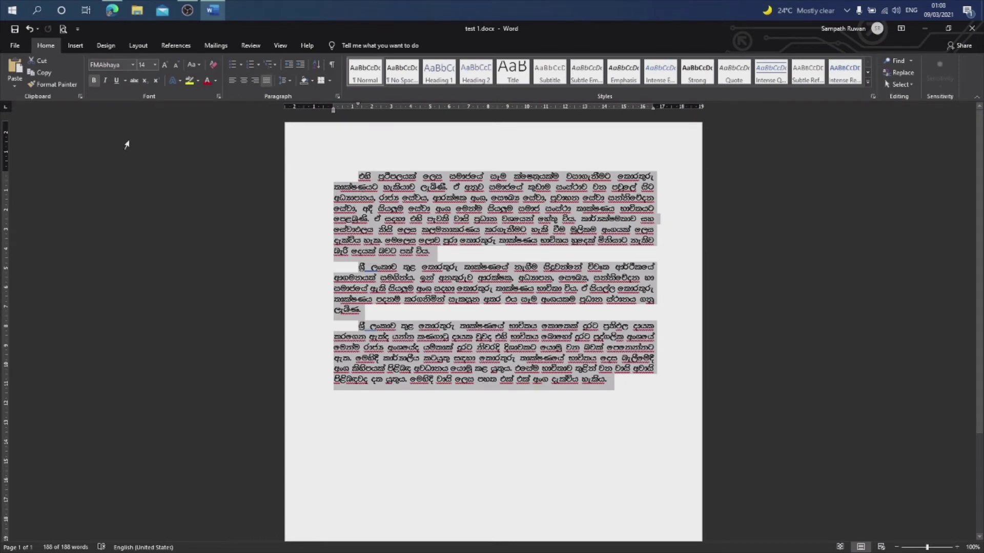
left_click(93, 85)
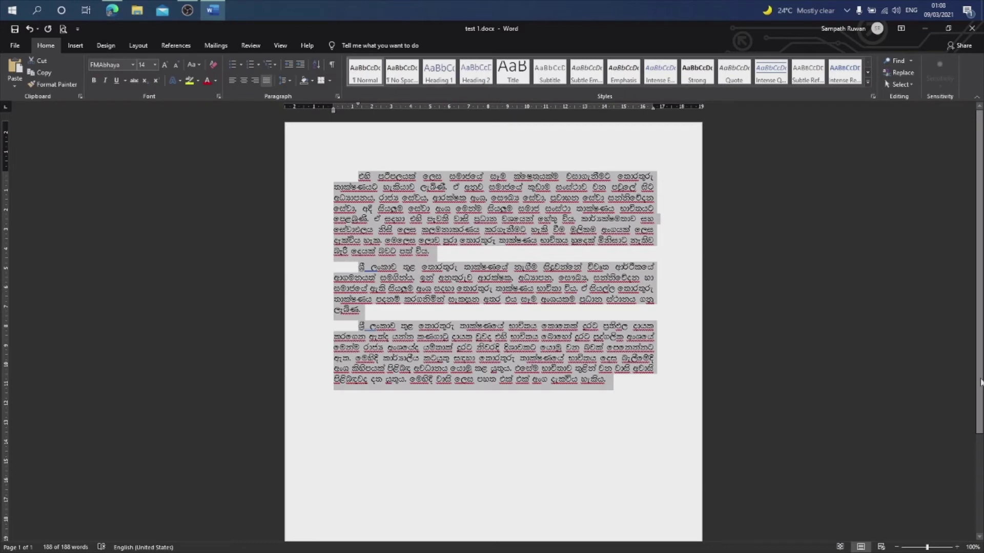
left_click(418, 312)
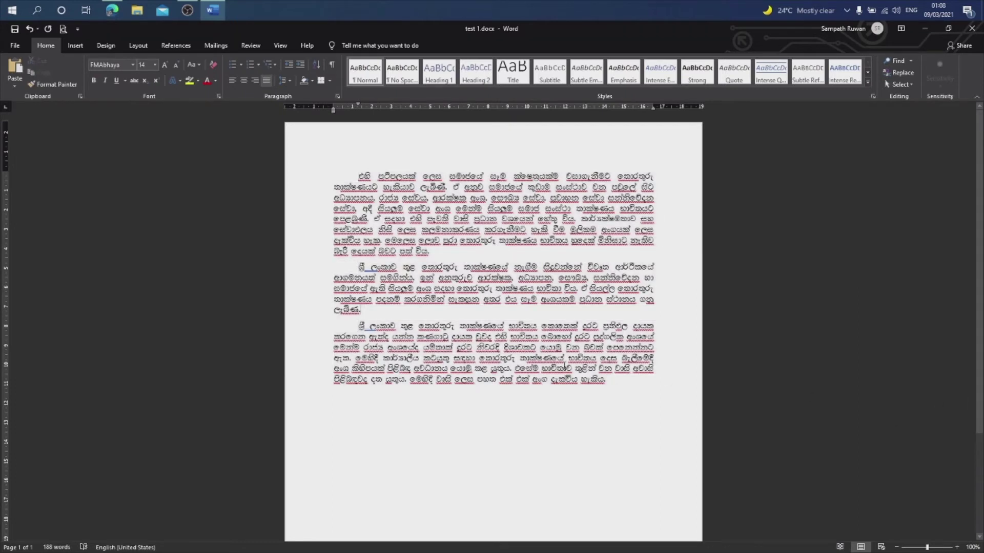
Step: Select the pasted paragraphs from the last line back to the first, then from the first line downward, clearing each selection
left_click_drag(612, 380, 349, 166)
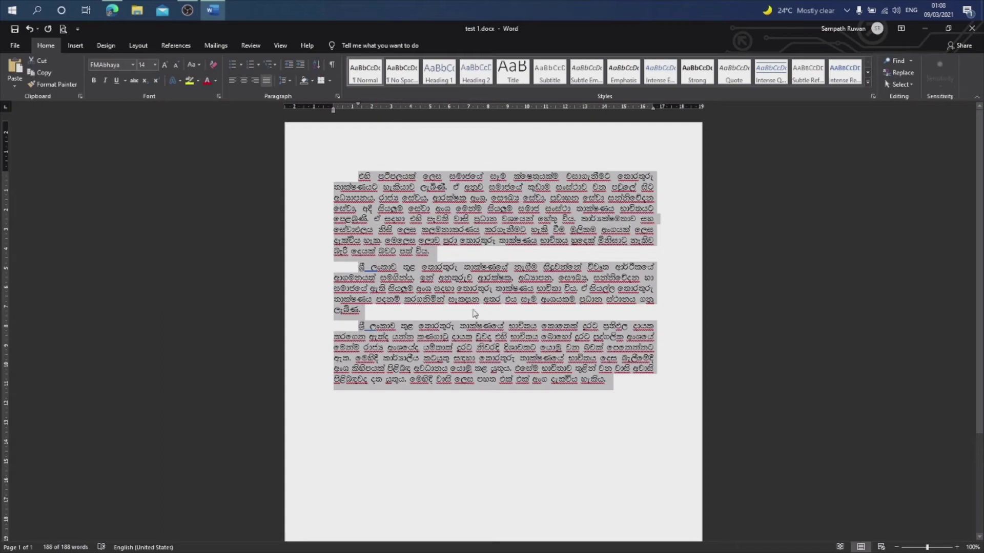
left_click(366, 182)
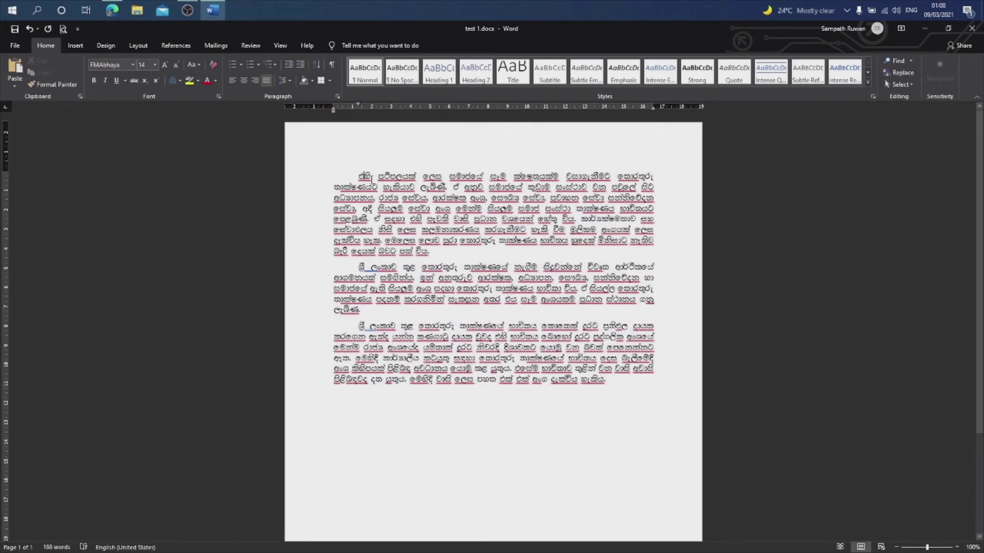
left_click_drag(357, 177, 588, 348)
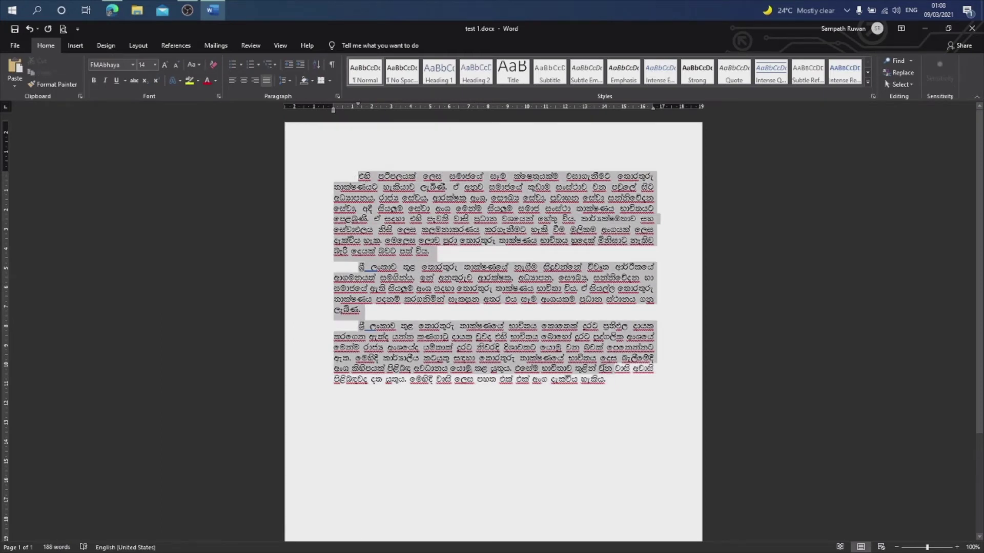
left_click(588, 347)
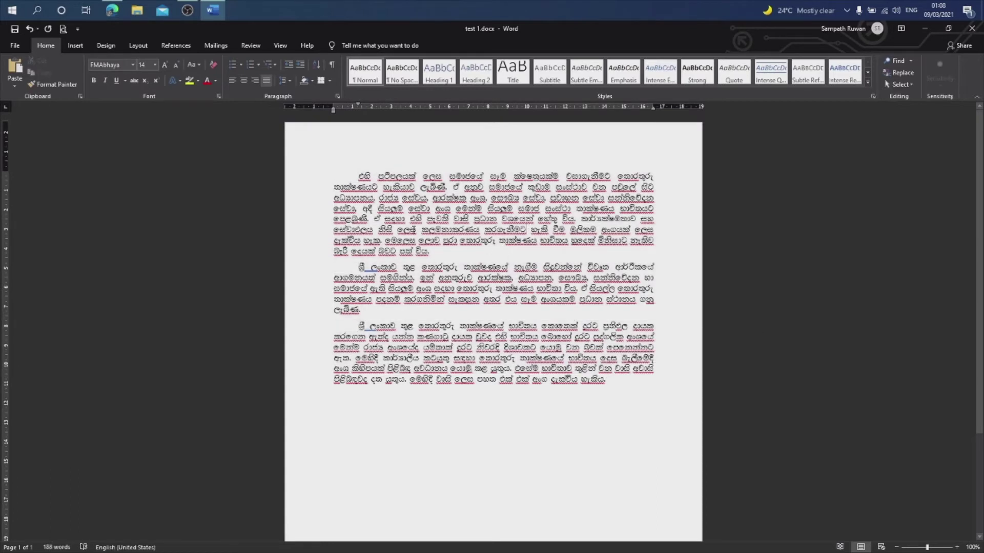
Step: Select all three paragraphs, apply italic to them, remove it again and deselect the text
left_click_drag(613, 380, 255, 183)
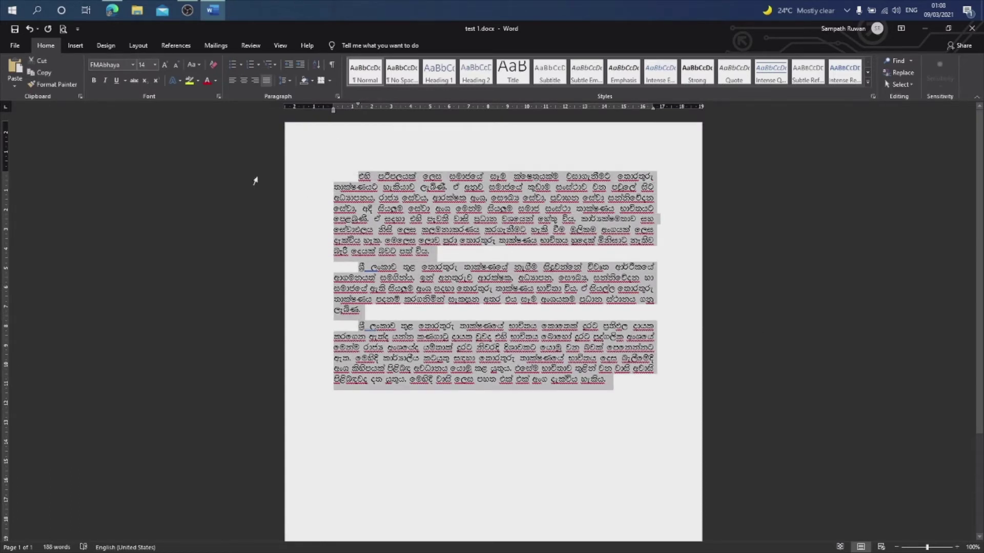
left_click(107, 84)
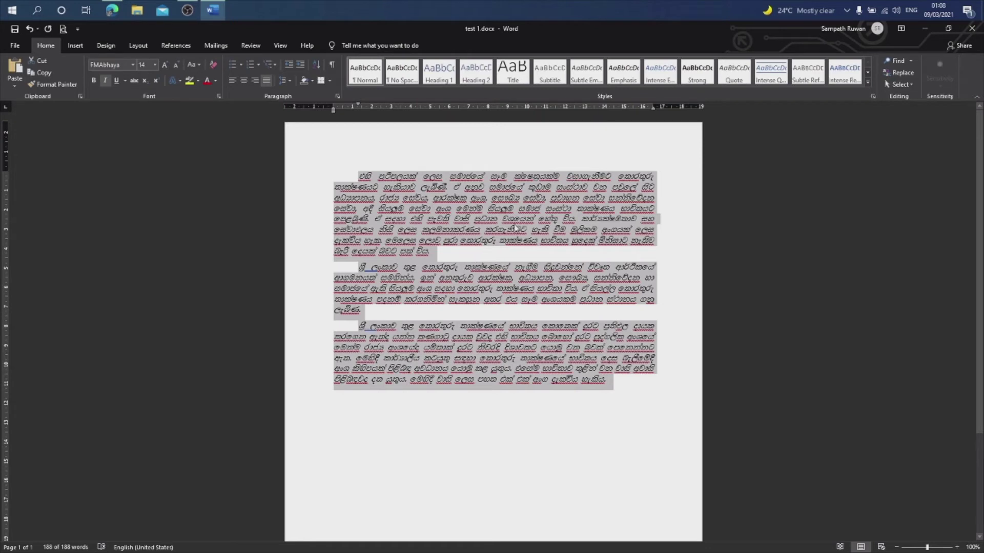
left_click(106, 82)
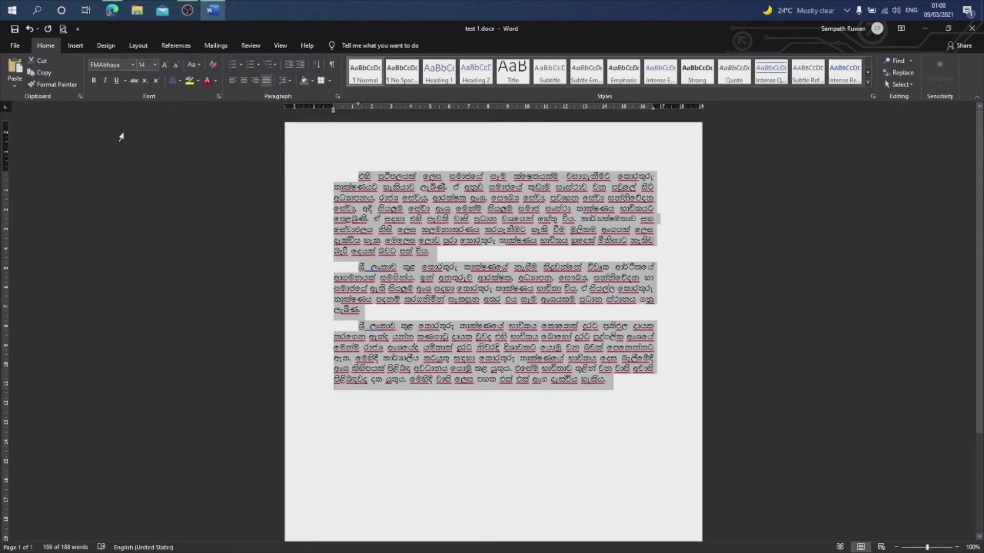
left_click(419, 217)
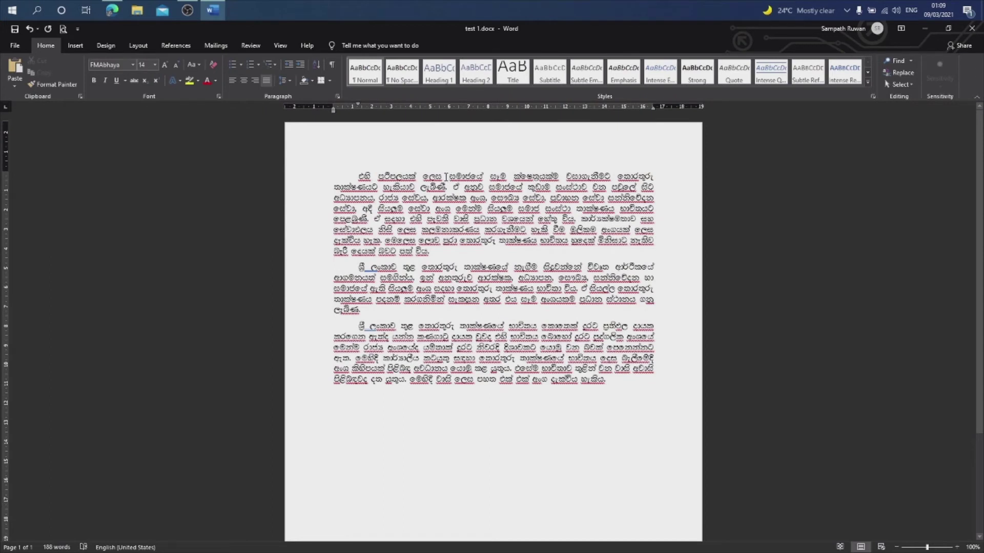
Step: Underline the first three words of the first paragraph and deselect them
left_click_drag(449, 177, 358, 176)
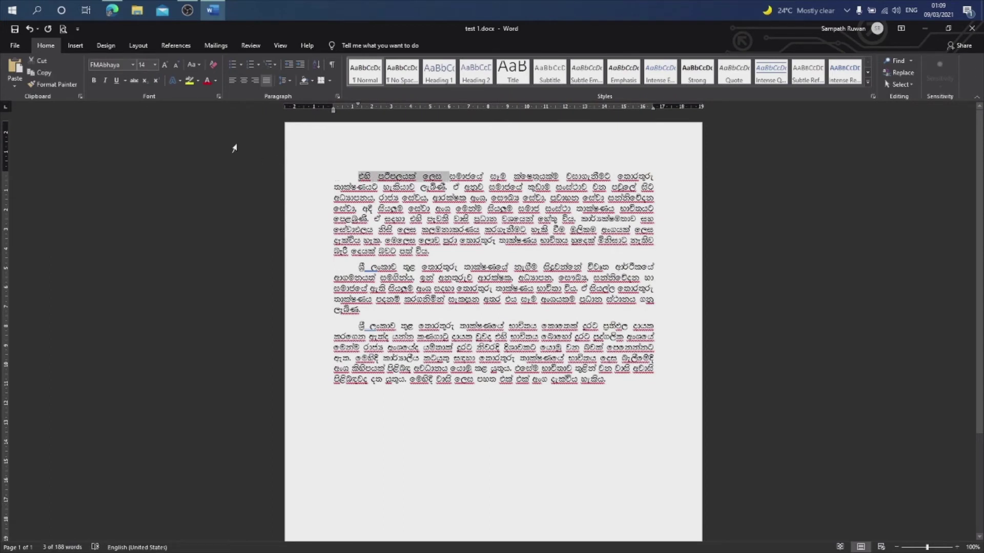
left_click(118, 84)
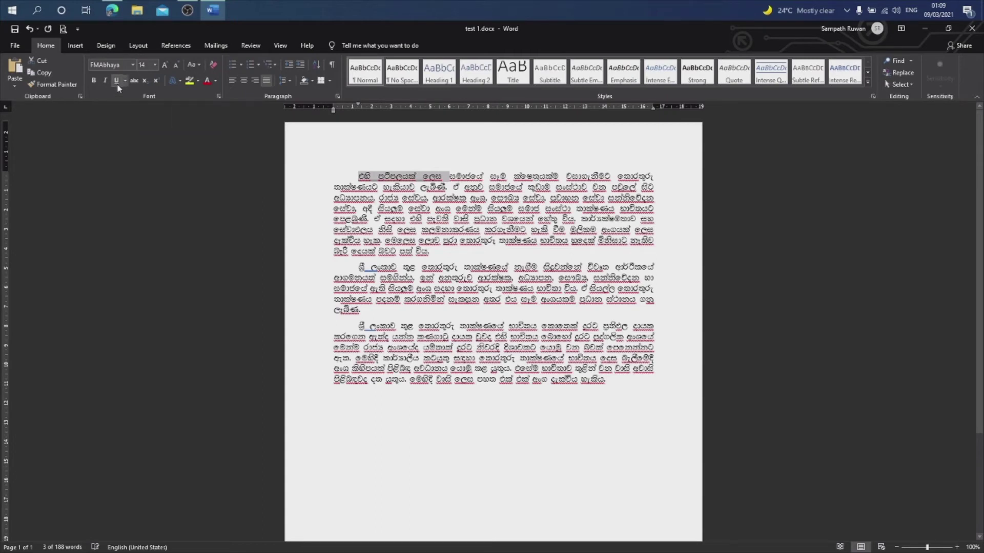
left_click(380, 190)
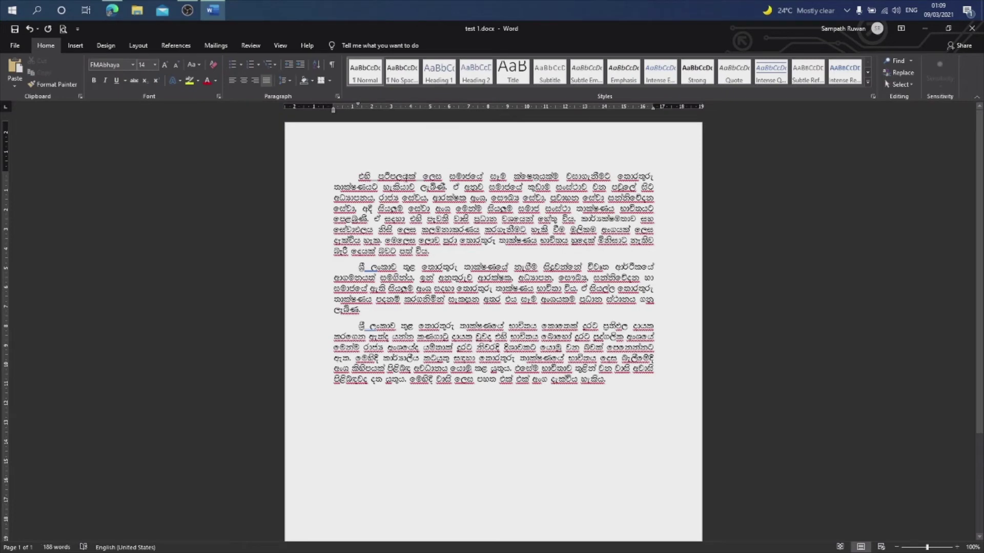
Step: Separate the three underlined words from the first paragraph with two paragraph breaks, then select the remaining body text and deselect it
key("Return")
key("Return")
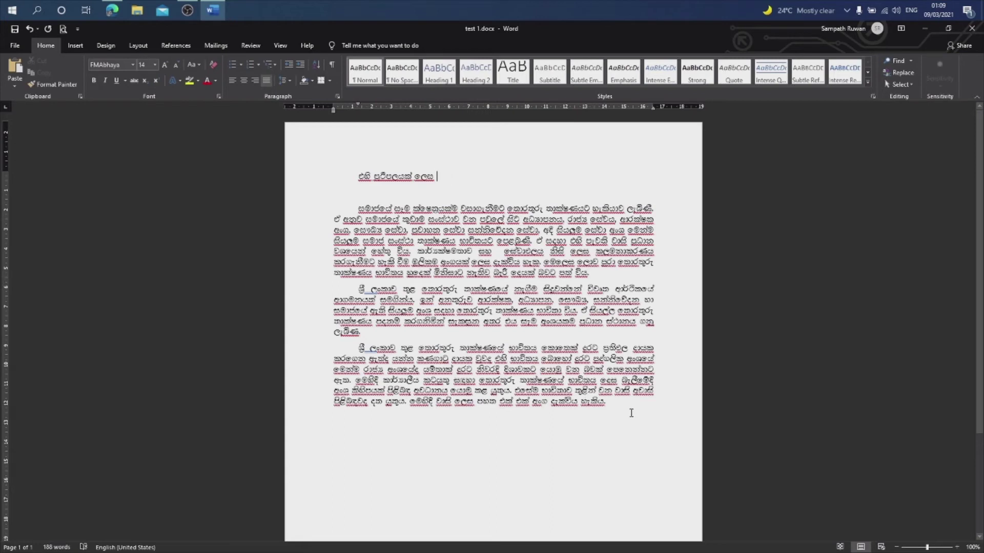
left_click_drag(615, 405, 372, 203)
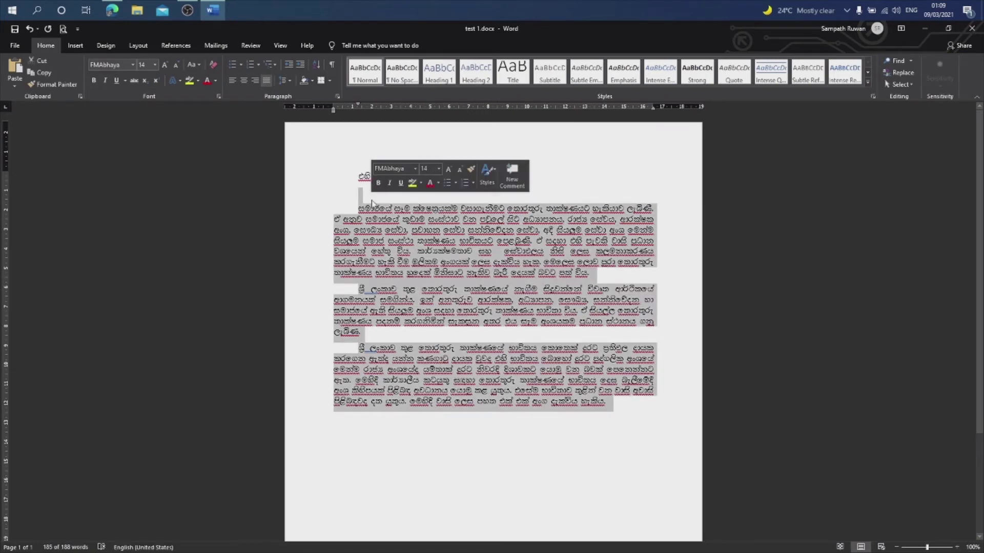
left_click(394, 236)
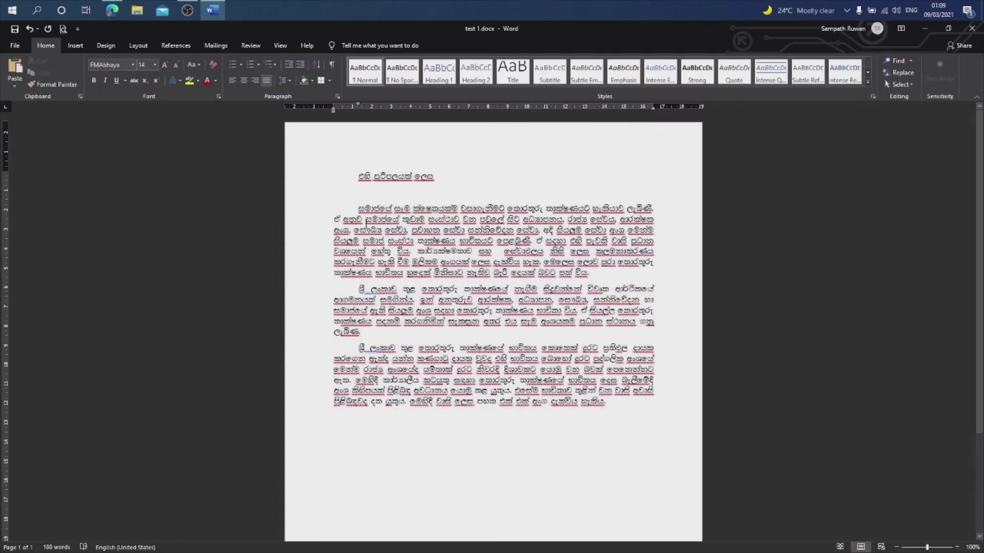
left_click_drag(354, 208, 599, 405)
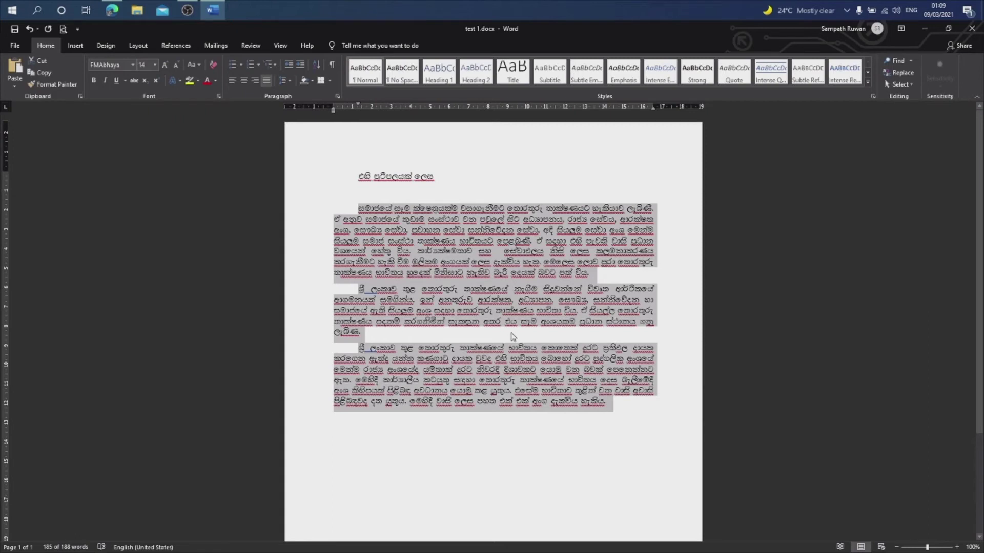
left_click(516, 262)
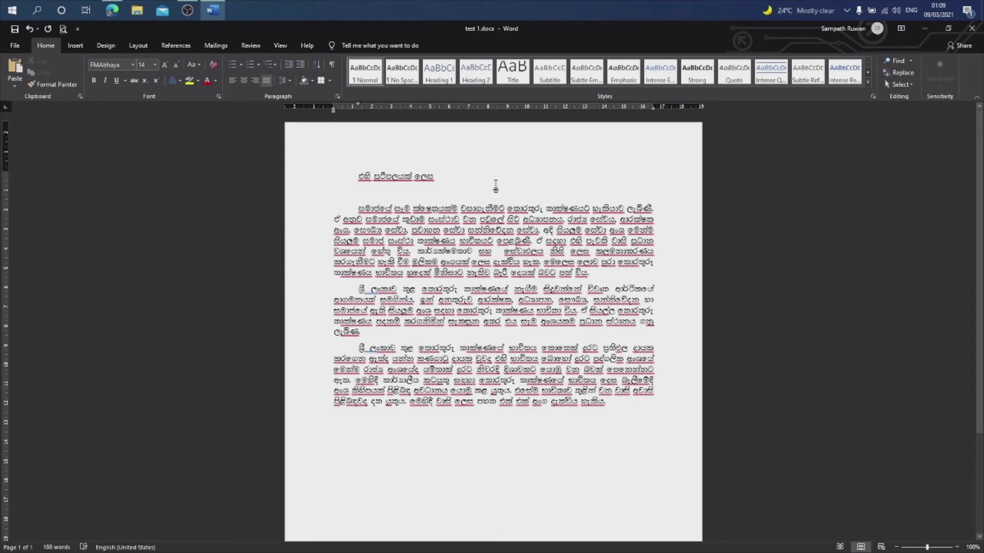
Step: Add filler Sinhala letters after the three-word heading line, switch the font to Calibri (Body) and write "education"
type("ාමජ්ජසද")
key("BackSpace")
type("බ")
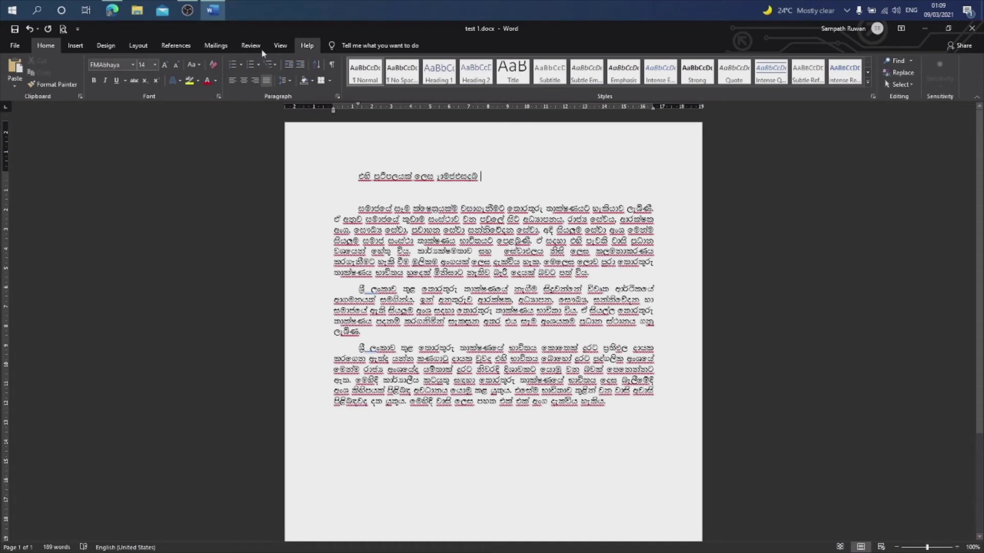
left_click(132, 67)
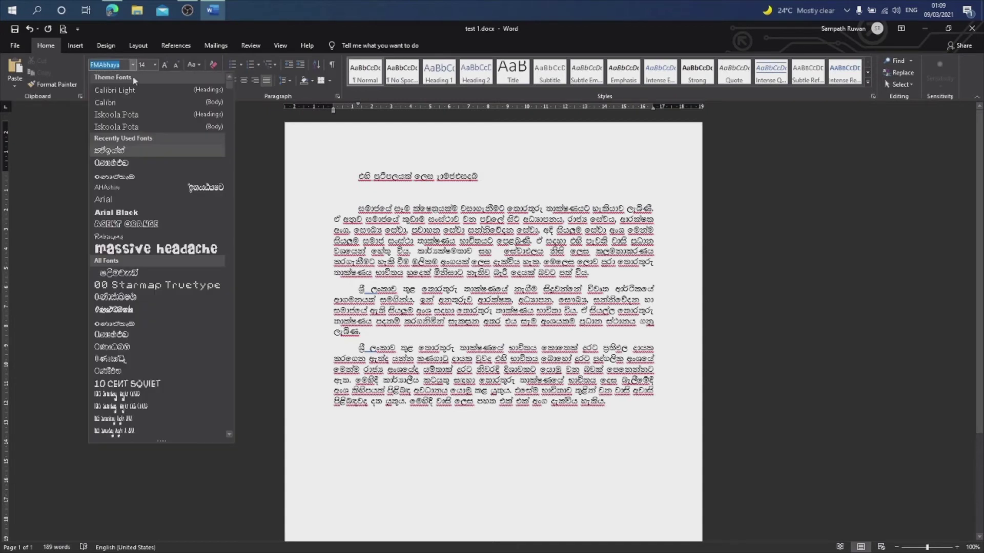
left_click(123, 99)
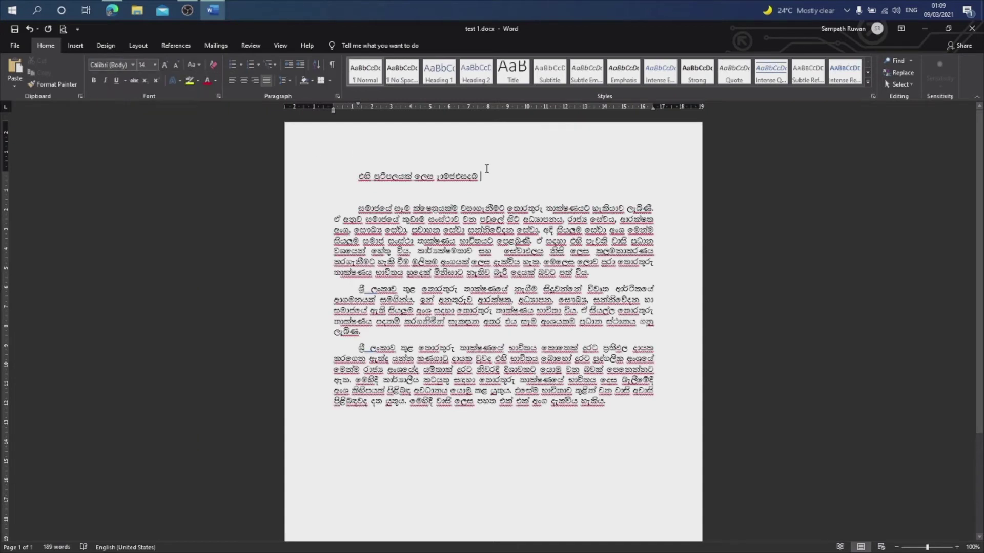
type("educati")
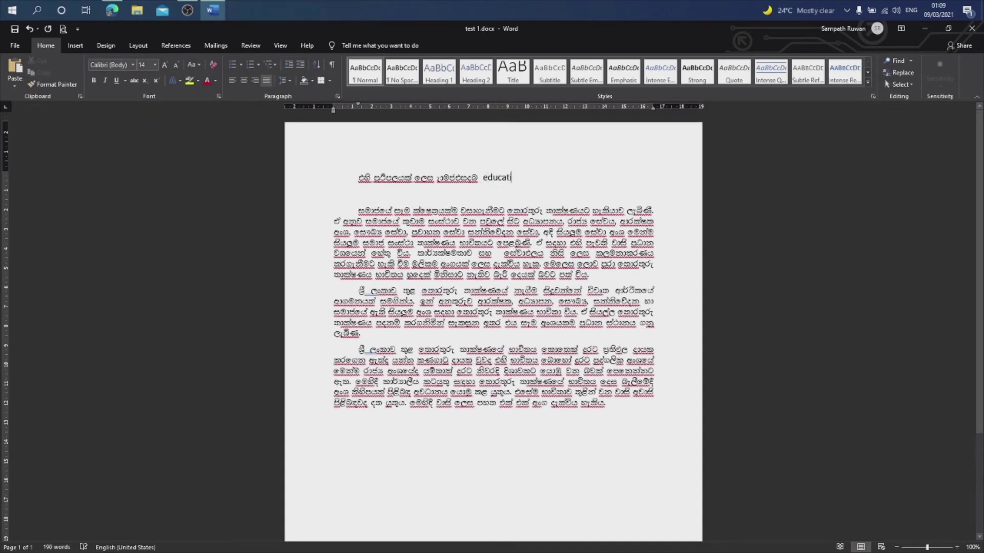
type("on")
Step: Delete single letters inside the word "education" and re-enter them as "o" and "u"
left_click(497, 178)
key("BackSpace")
type("o")
left_click(500, 177)
key("BackSpace")
type("u")
Step: Delete the word "education" and the filler Sinhala letters from the end of the heading line
left_click(561, 185)
key("BackSpace")
key("BackSpace")
key("BackSpace")
key("BackSpace")
key("BackSpace")
key("BackSpace")
key("BackSpace")
key("BackSpace")
key("BackSpace")
key("BackSpace")
key("BackSpace")
key("BackSpace")
key("BackSpace")
key("BackSpace")
key("BackSpace")
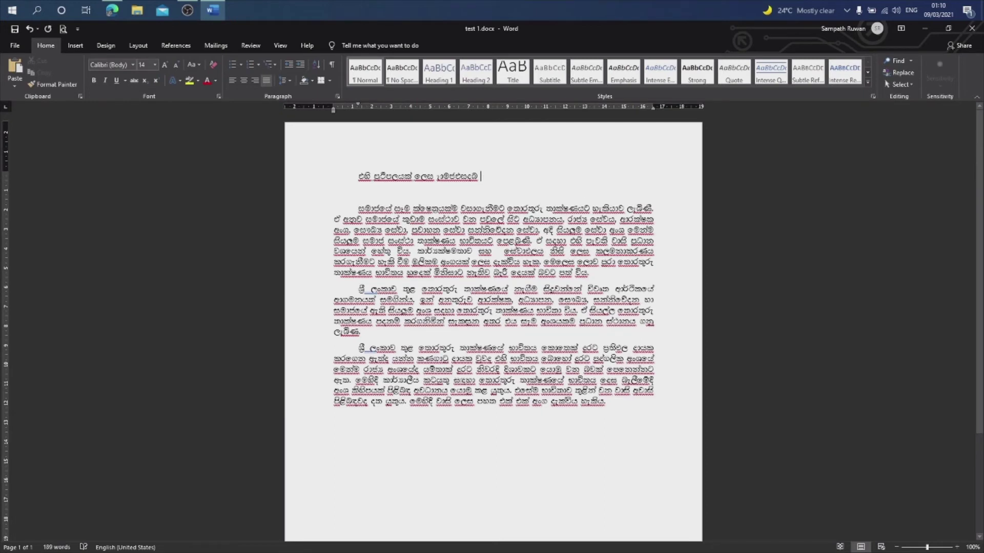
key("BackSpace")
key("BackSpace")
key("BackSpace")
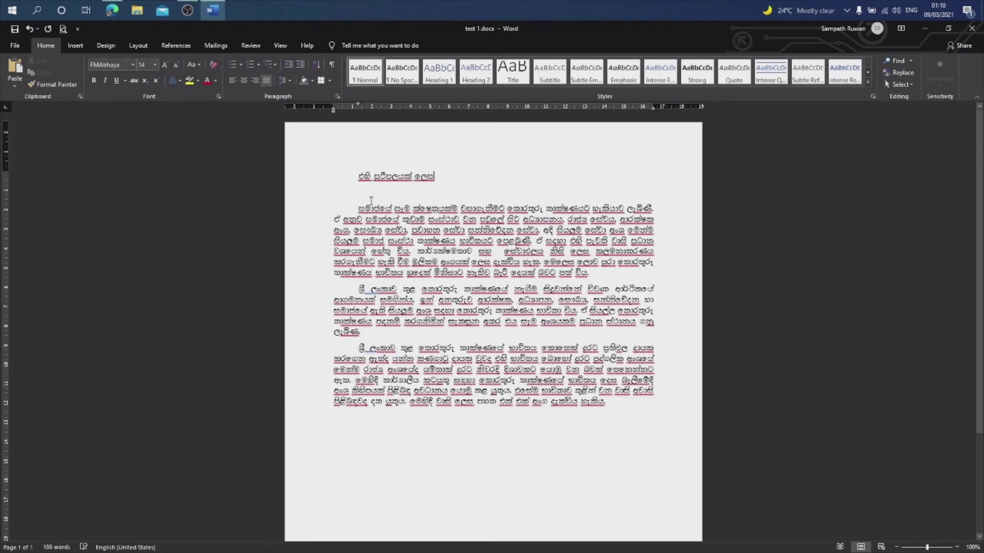
Step: Remove the paragraph breaks so the three underlined words rejoin the start of the first paragraph
left_click(360, 210)
key("BackSpace")
key("BackSpace")
key("BackSpace")
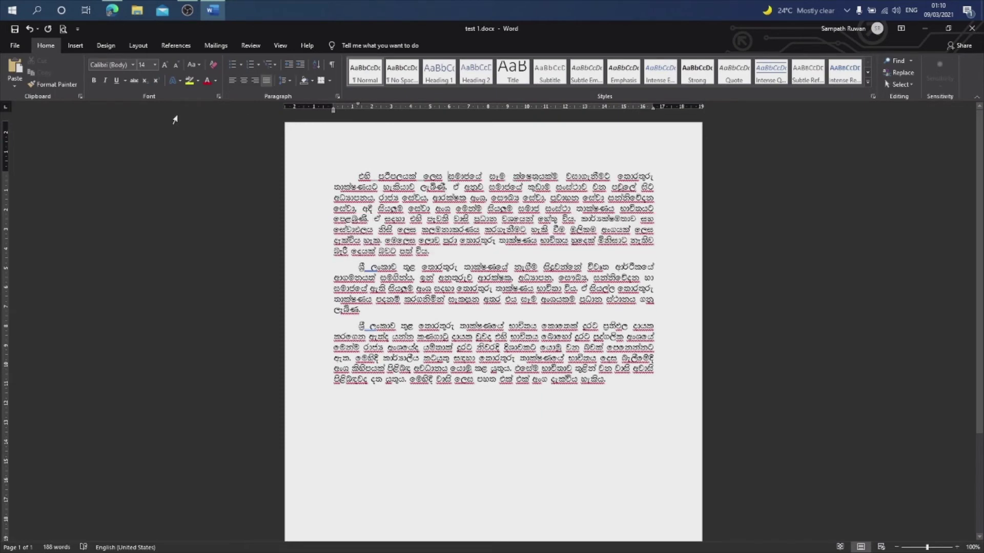
Step: Look through the available underline styles, including the wave underline, and close the list without choosing one
left_click(126, 80)
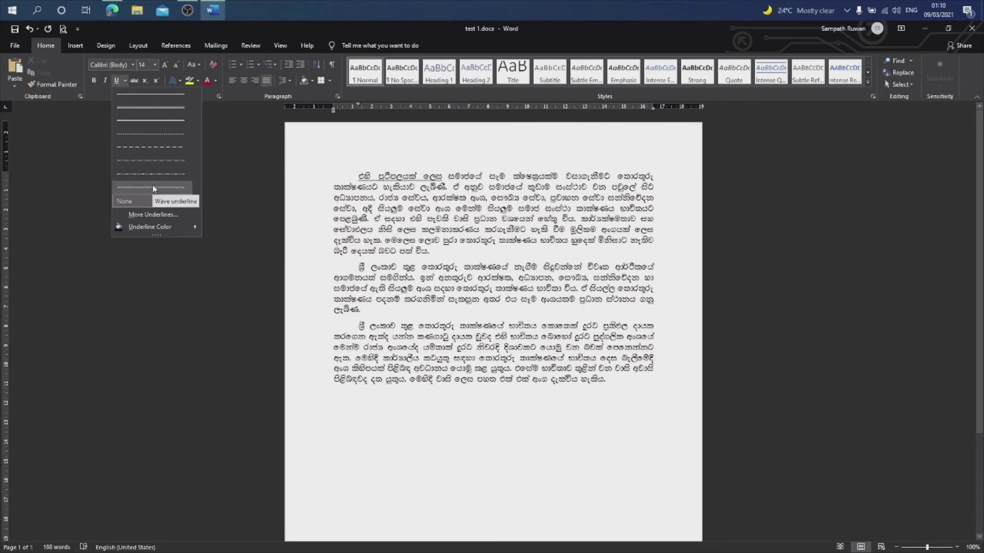
left_click(126, 80)
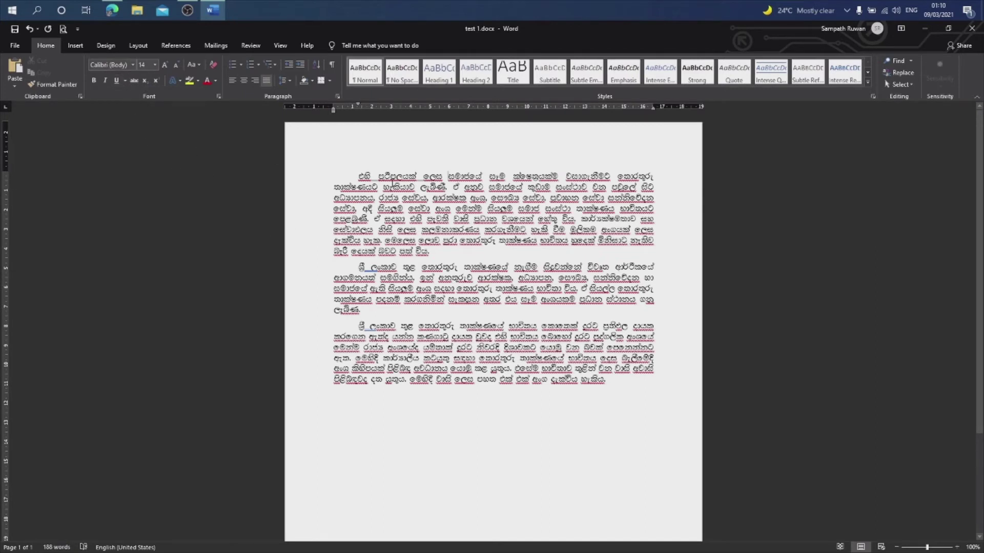
left_click(393, 183)
Step: Apply strikethrough to the first two words of the first paragraph, then remove it and deselect them
left_click_drag(423, 177, 353, 176)
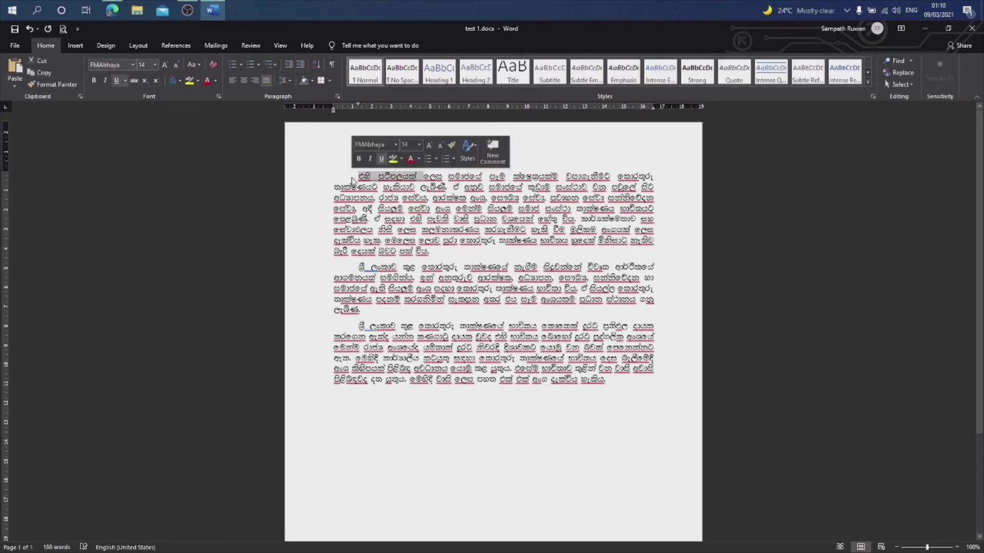
left_click(132, 84)
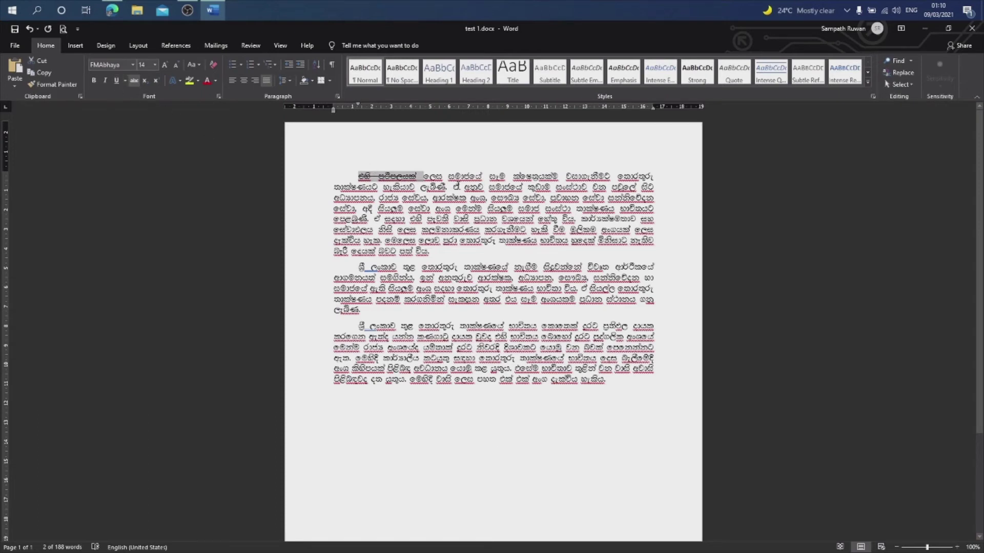
left_click(438, 180)
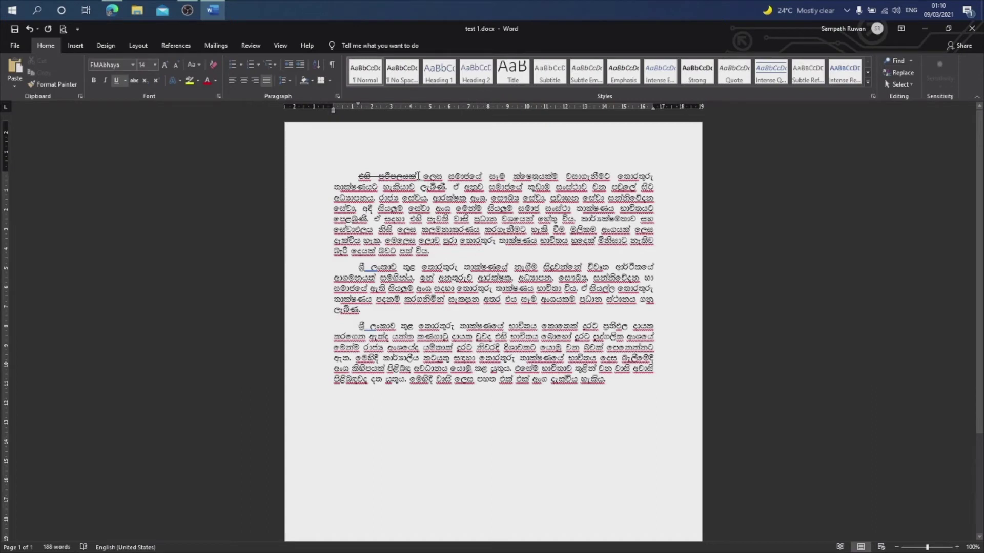
left_click_drag(418, 176, 359, 176)
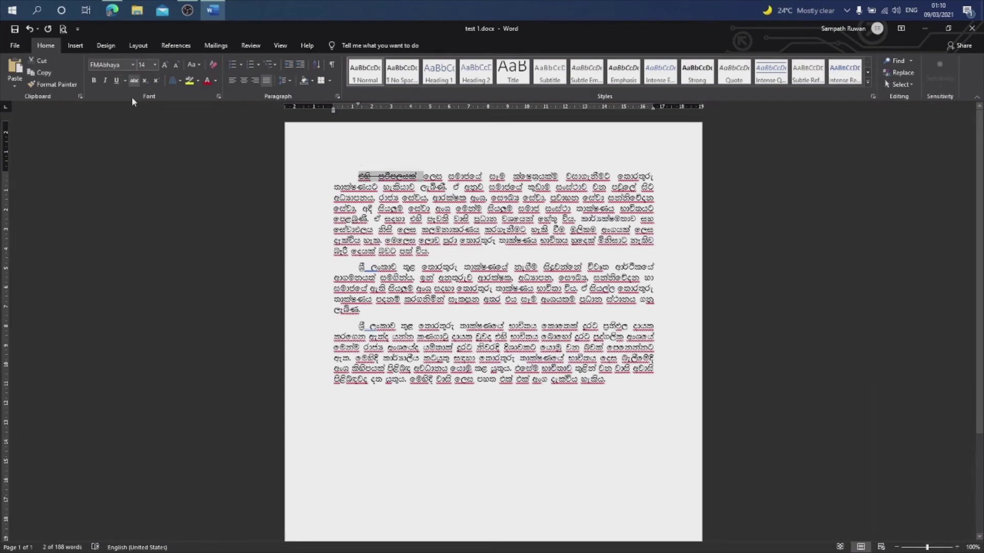
left_click(134, 81)
left_click(466, 259)
Step: Place the cursor in the empty area below the last paragraph and enter "X2" as sample text
scroll(466, 258, "down", 2)
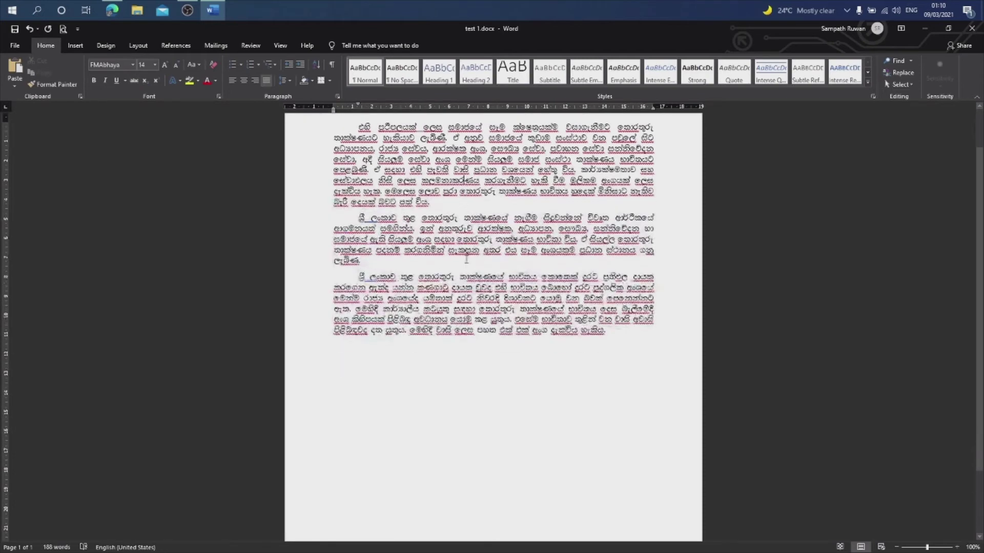
scroll(466, 259, "up", 2)
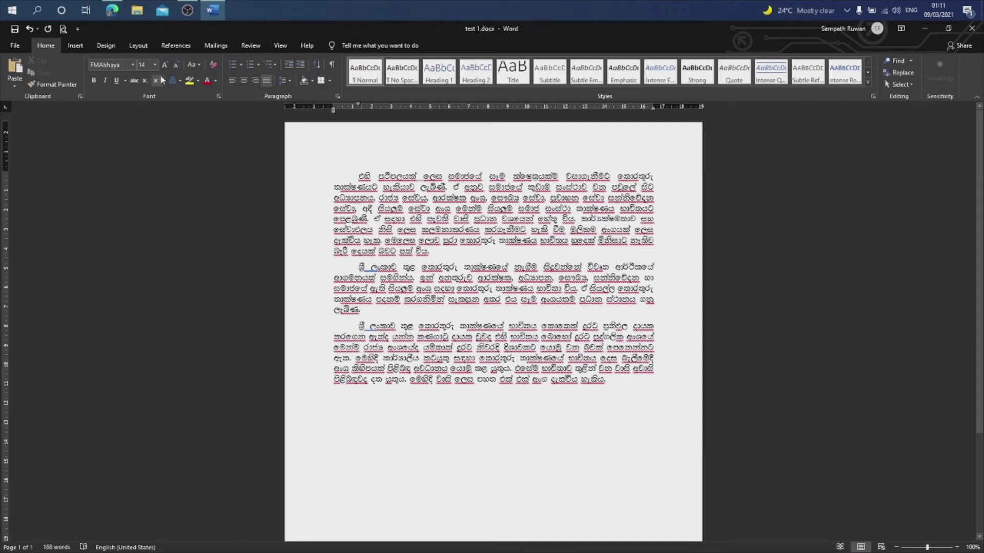
scroll(431, 363, "down", 2)
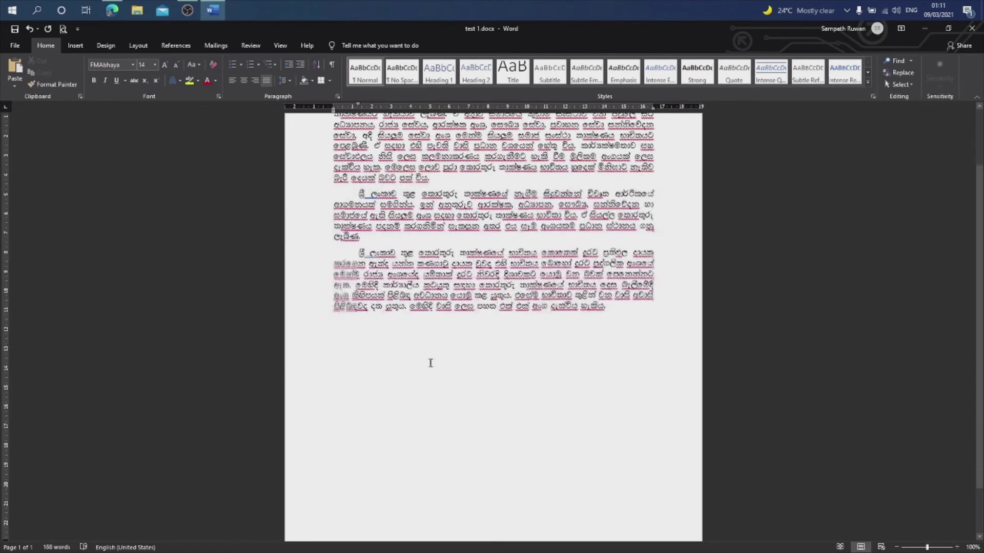
left_click(493, 382)
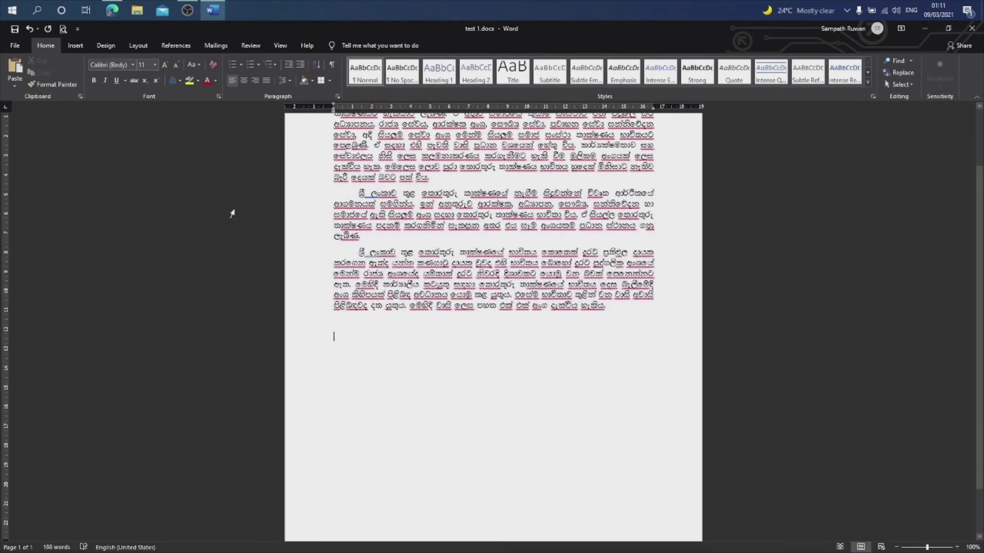
type("x2")
Step: Select the "X2" text, grow its font stepwise to size 28 and deselect it
double_click(338, 337)
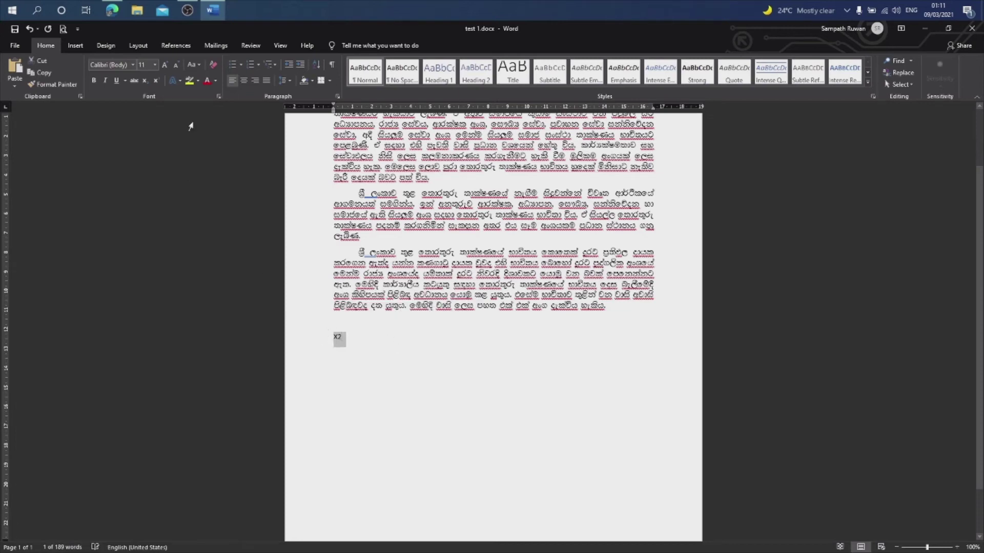
left_click(165, 66)
left_click(165, 65)
left_click(165, 66)
left_click(165, 65)
left_click(165, 65)
left_click(165, 65)
left_click(165, 65)
left_click(165, 65)
left_click(165, 66)
left_click(368, 345)
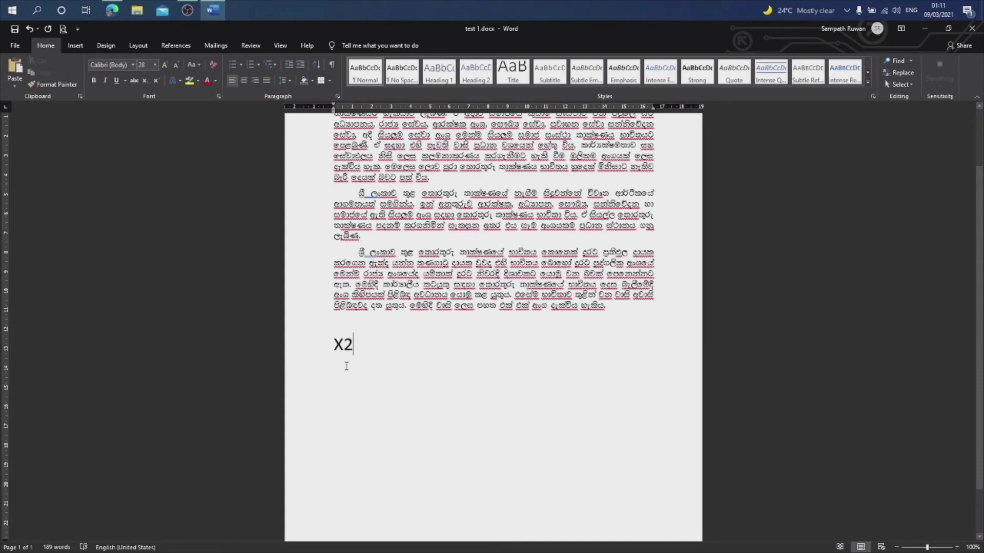
Step: Make the 2 in the "X2" sample text superscript and deselect it
left_click_drag(355, 348, 344, 356)
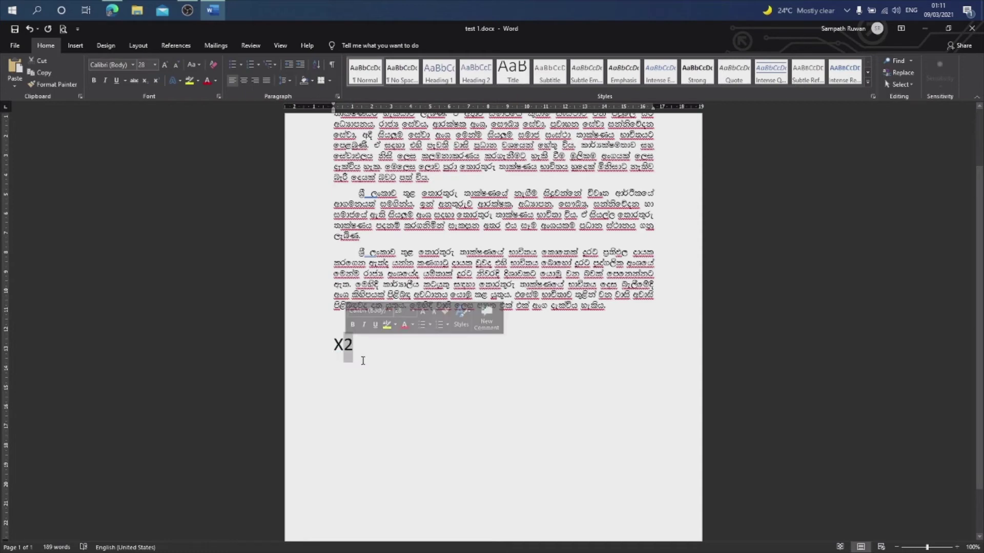
left_click(156, 81)
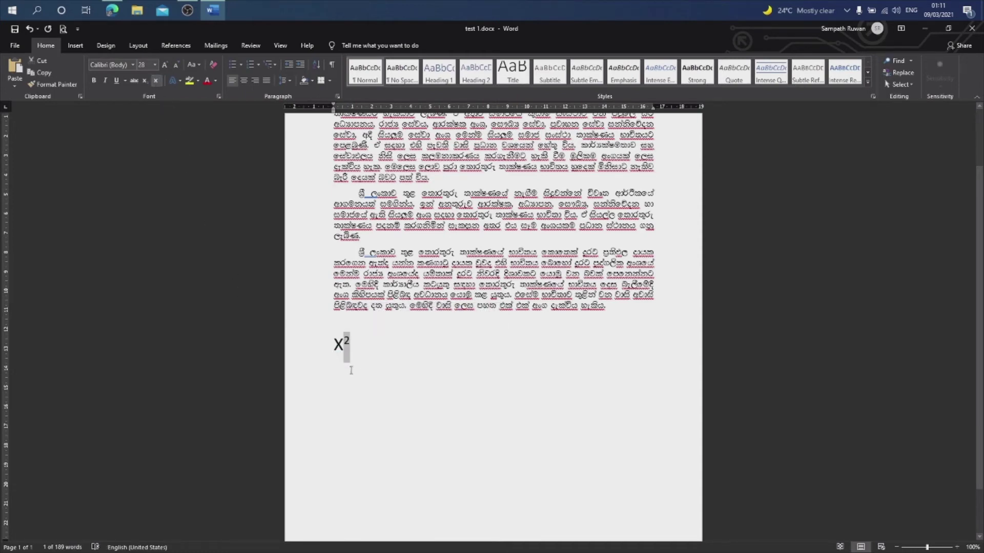
left_click(373, 368)
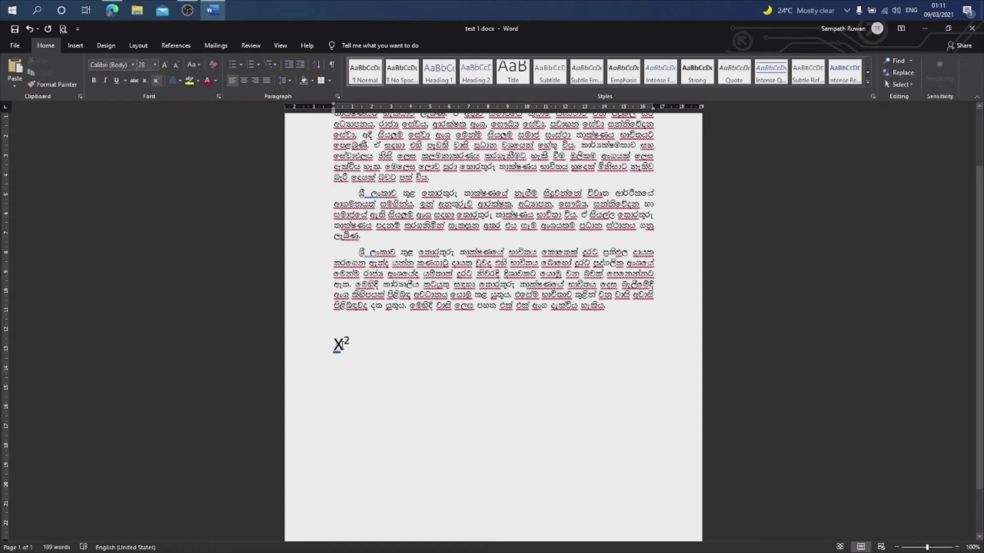
Step: Change the 2 after the X to subscript, then remove the subscript formatting and deselect it
mouse_move(340, 343)
left_mouse_down()
mouse_move(360, 345)
mouse_move(347, 343)
left_mouse_up()
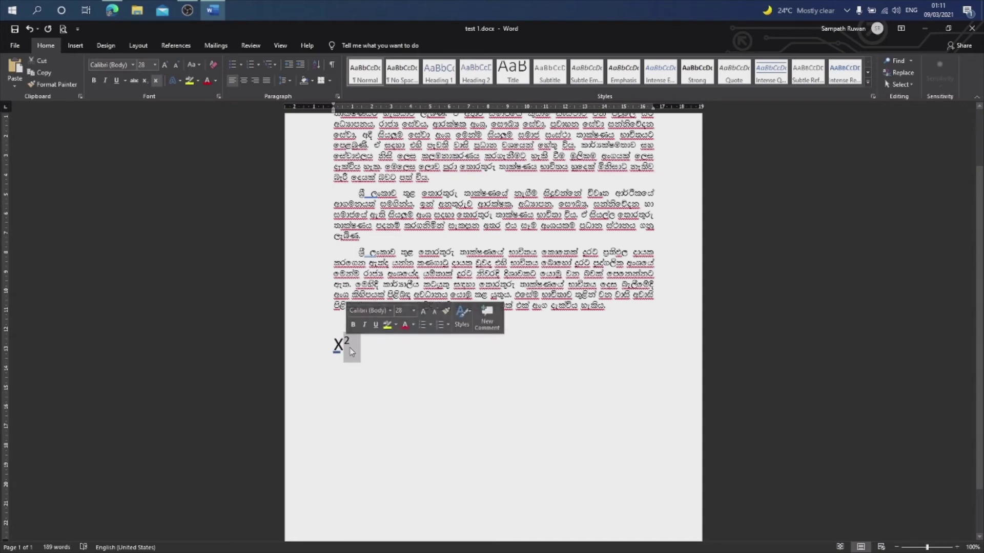
left_click(146, 81)
left_click(355, 380)
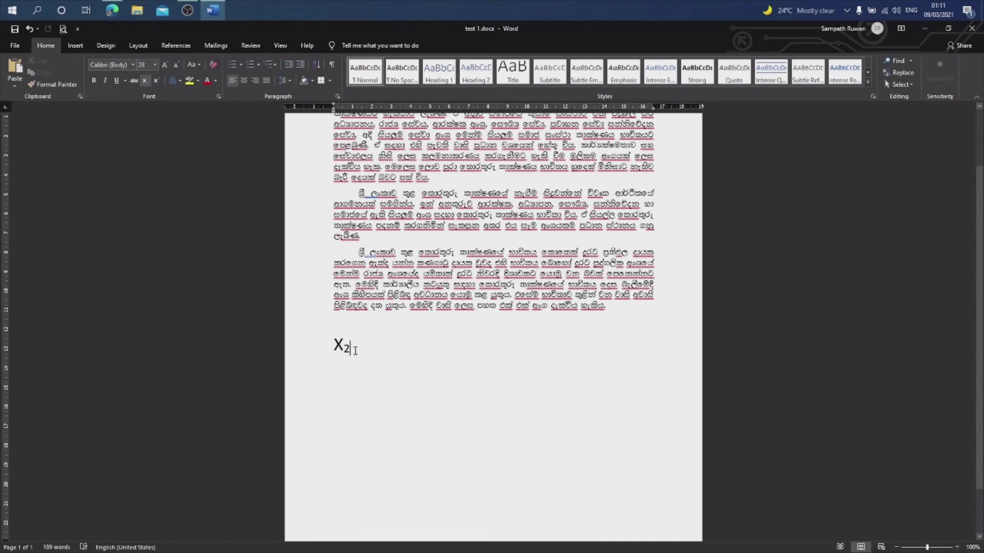
left_click_drag(351, 348, 343, 349)
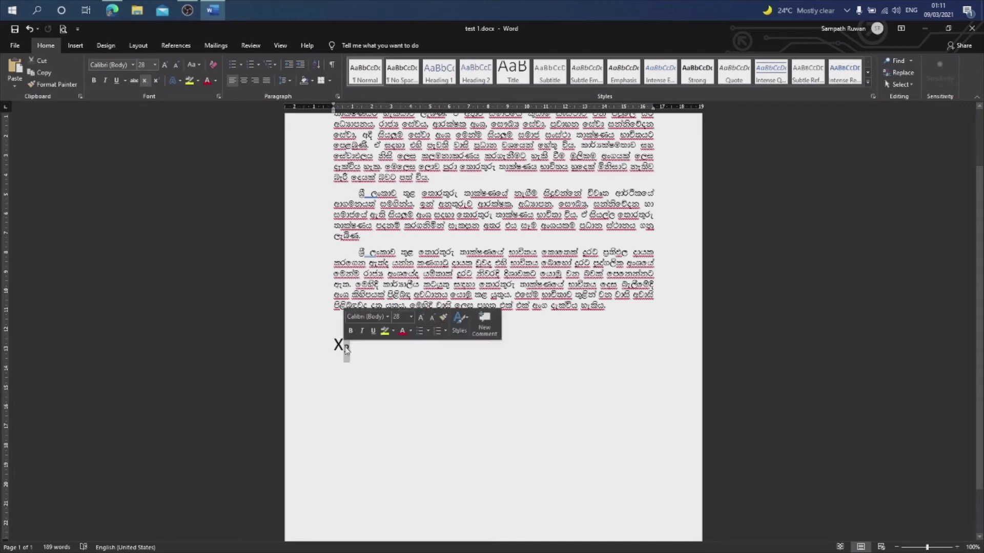
left_click(145, 82)
left_click(355, 365)
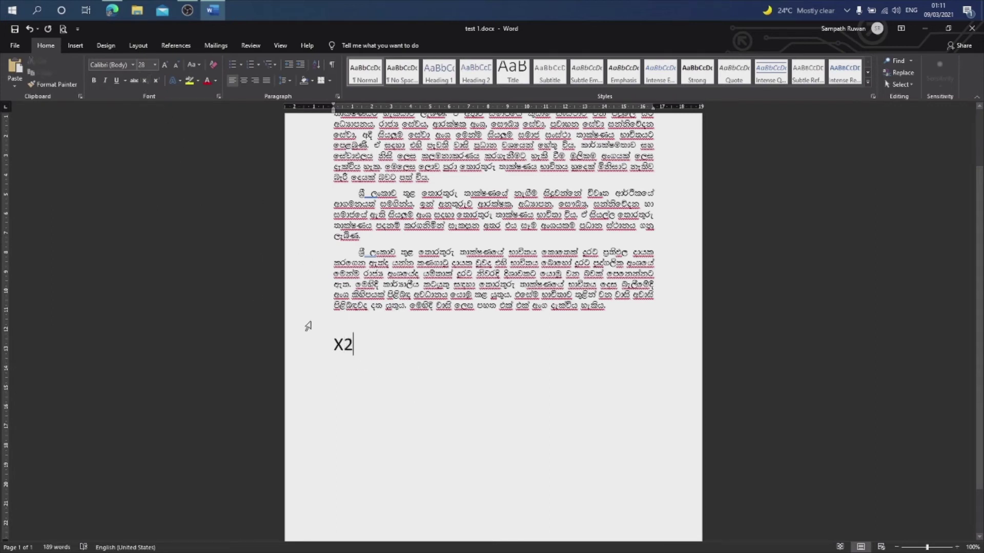
Step: Select the 2 after the X, switch subscript on and off, and apply subscript to it again
left_click_drag(353, 348, 343, 350)
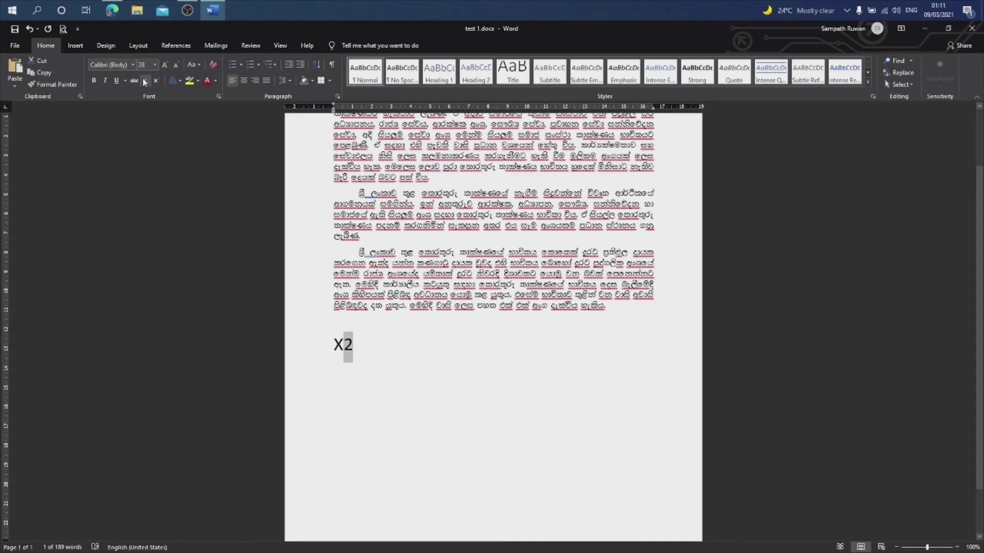
left_click(143, 78)
left_click(144, 81)
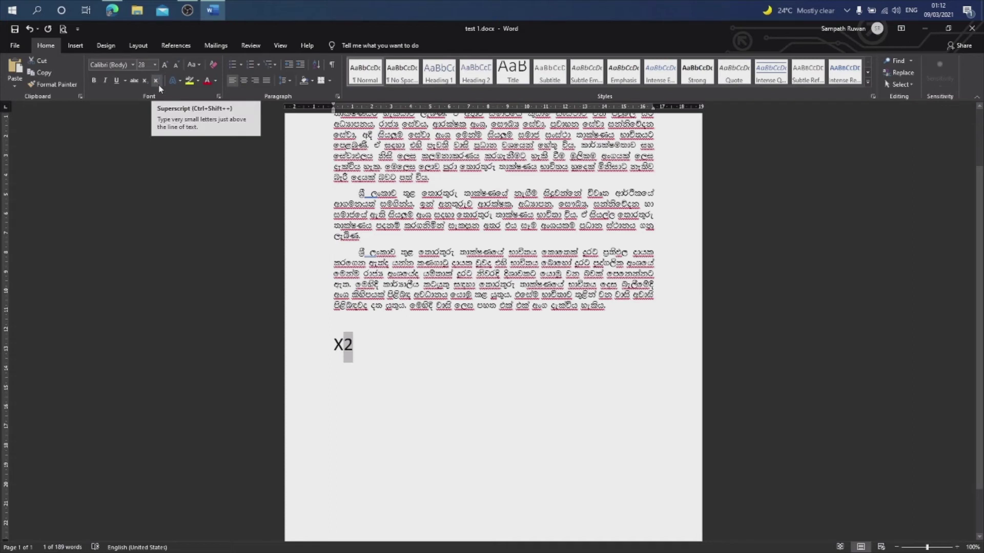
key("ctrl+equal")
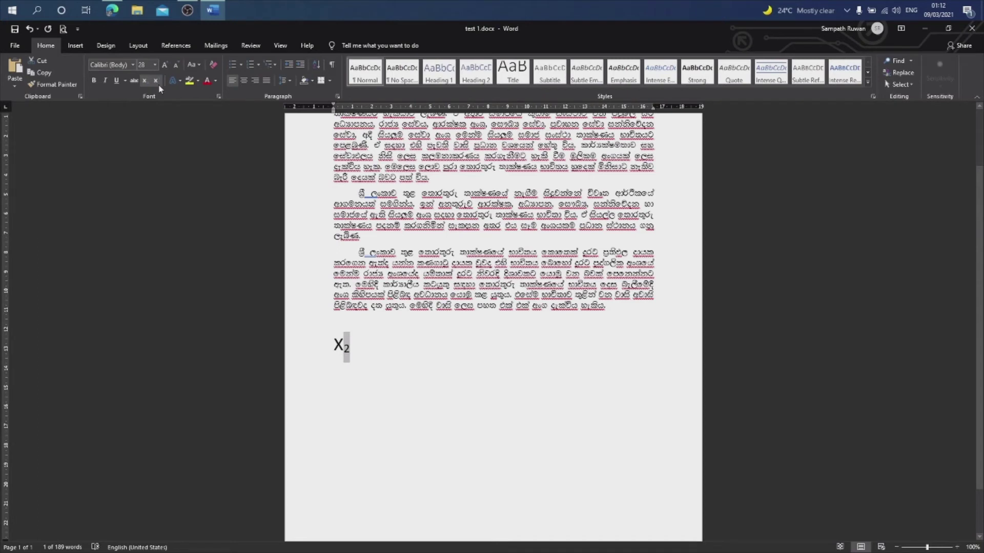
Step: Delete the subscript 2 and retype it, undo that entry, and enter "2" after the X in normal formatting
left_click(354, 345)
key("BackSpace")
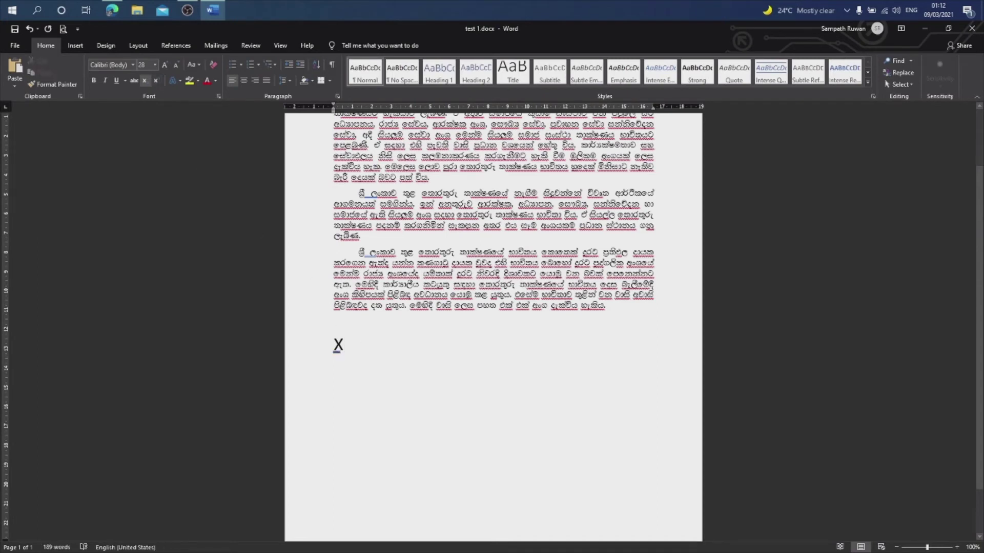
type("2")
left_click_drag(353, 345, 345, 345)
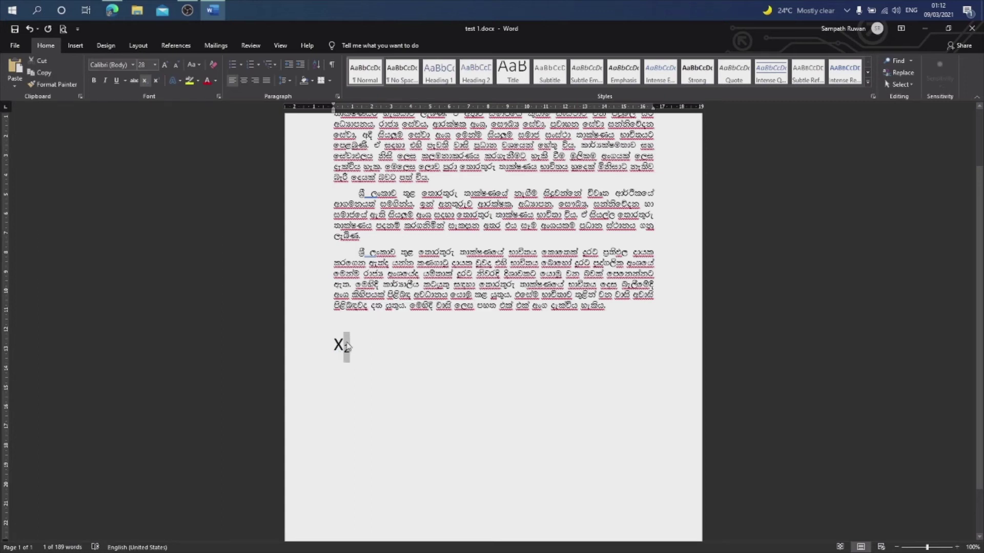
left_click(370, 354)
key("ctrl+z")
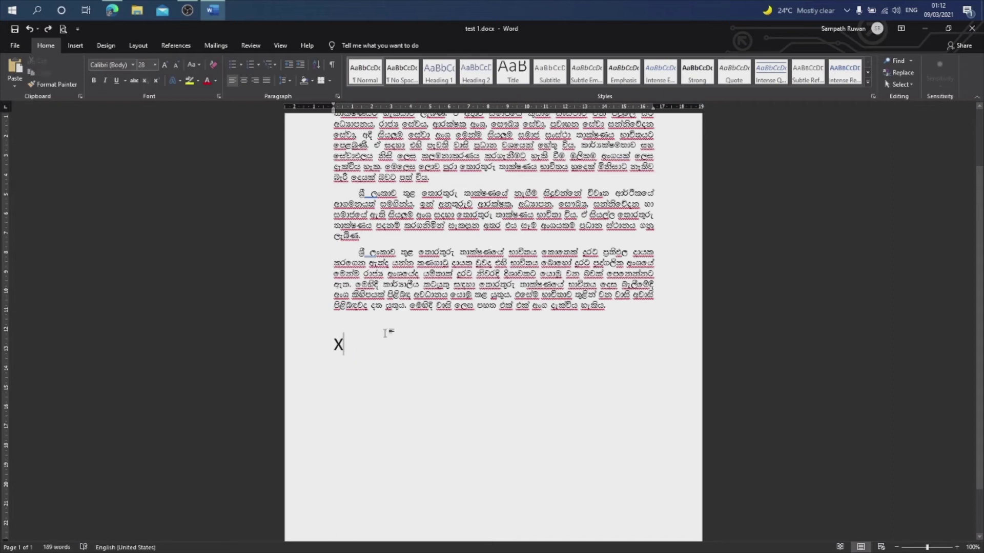
type("2")
Step: Toggle subscript on and off repeatedly for the 2 after the X, leaving it in normal formatting and deselected
left_click_drag(354, 345, 344, 345)
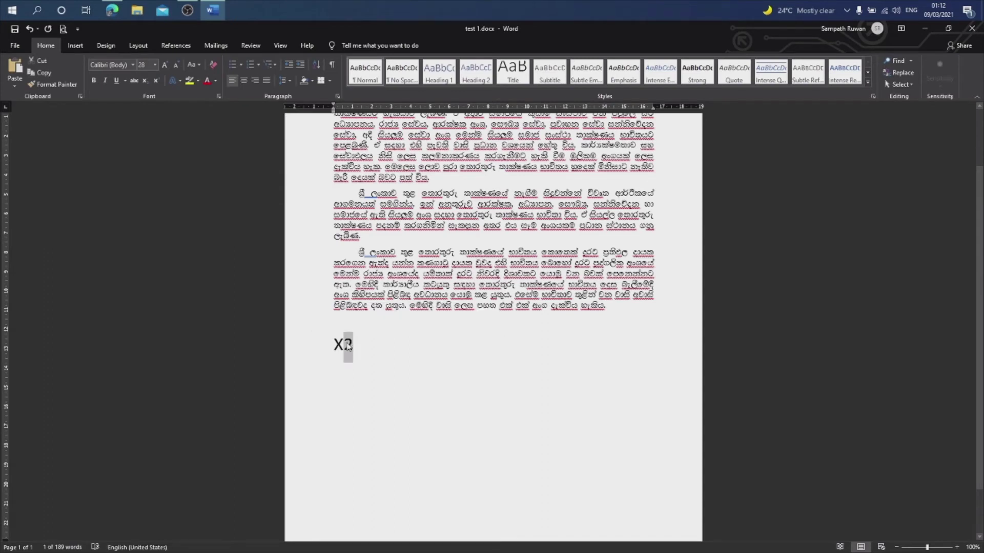
key("ctrl+equal")
key("ctrl+equal")
key("ctrl+equal")
key("ctrl+equal")
left_click(359, 349)
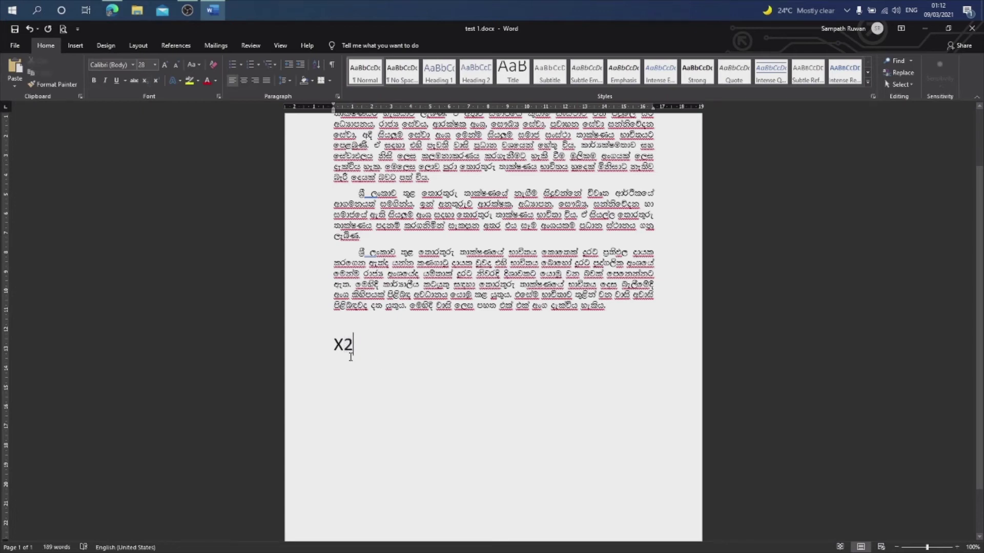
key("shift+Left")
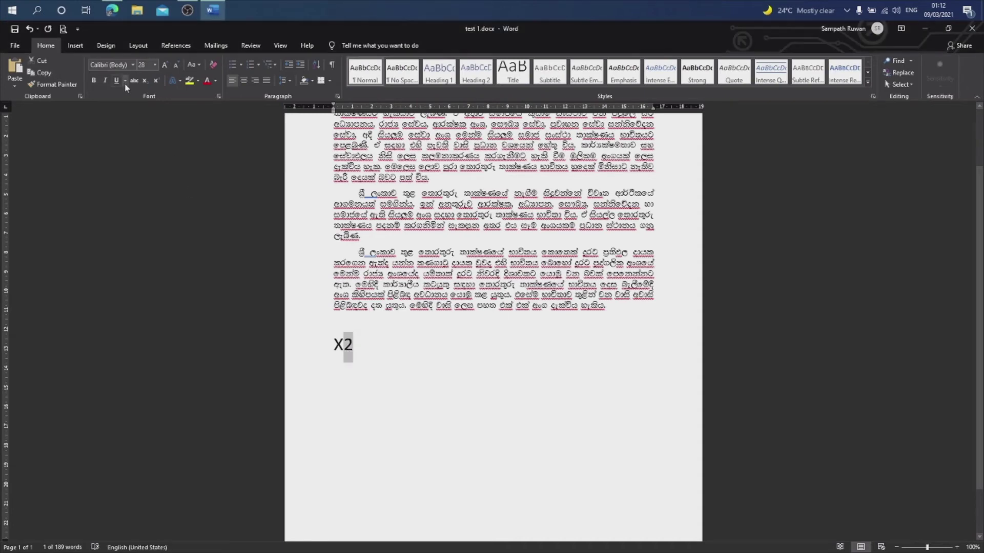
left_click(365, 336)
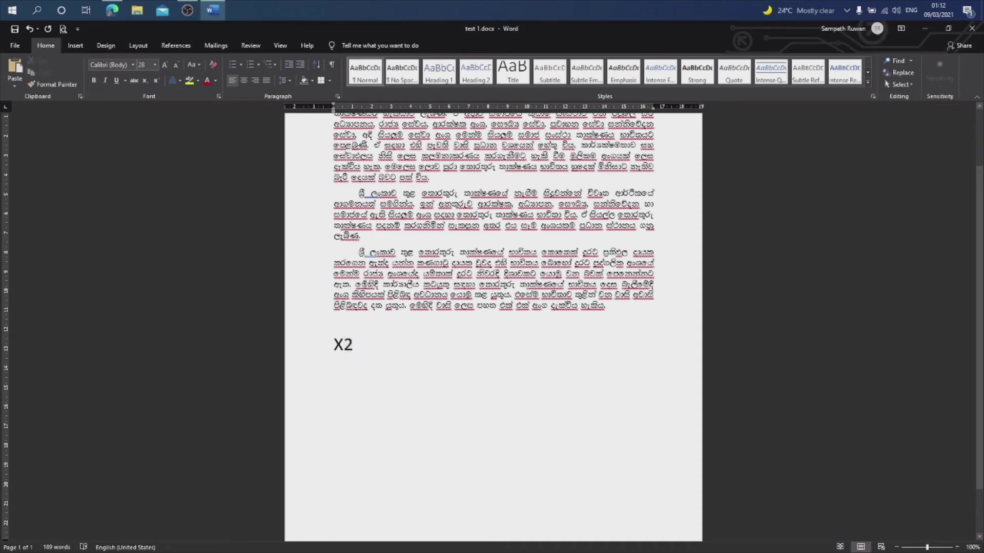
Step: Preview the text effects on the first paragraph, including the outline, reflection and glow options, and close the gallery without choosing one
scroll(484, 379, "up", 3)
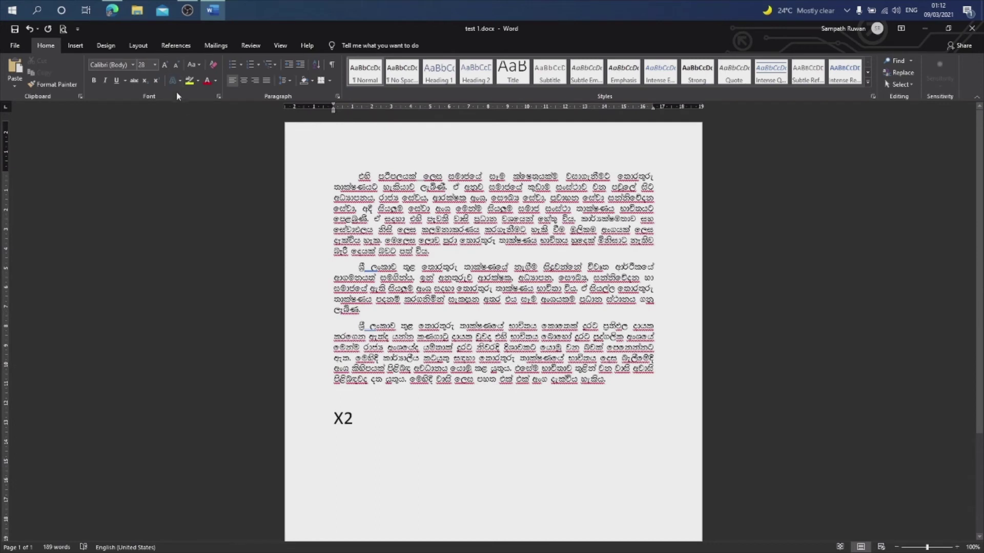
left_click_drag(358, 175, 441, 253)
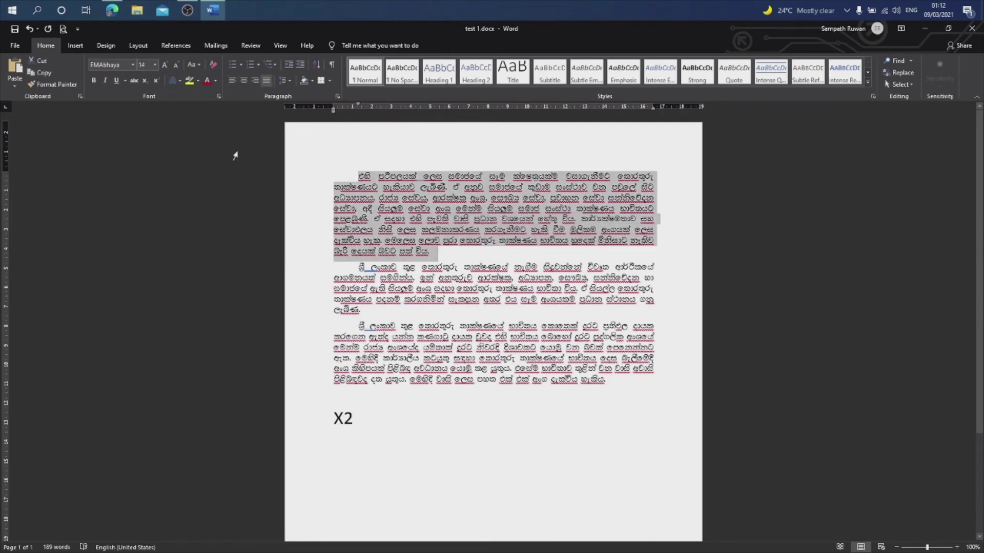
left_click(180, 81)
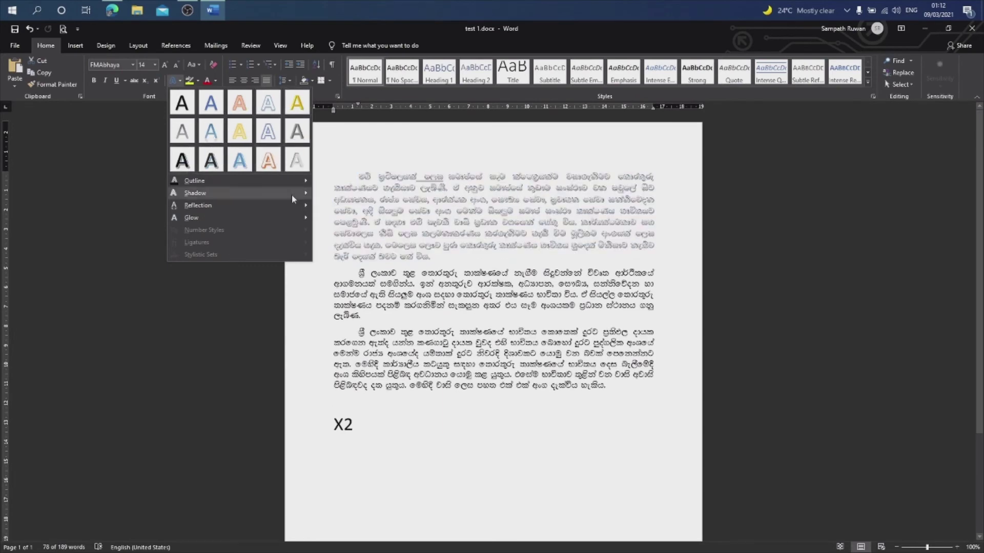
mouse_move(239, 180)
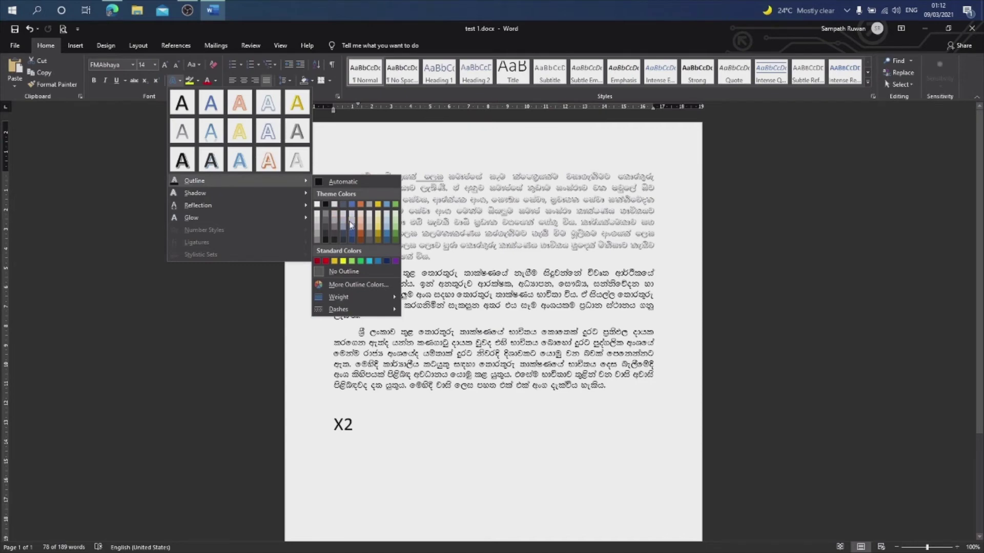
mouse_move(242, 202)
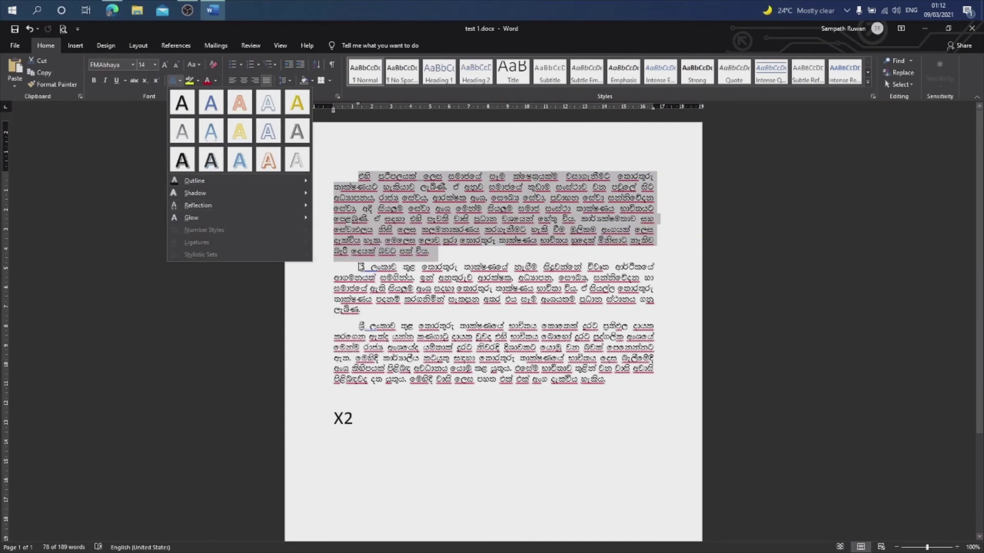
mouse_move(252, 224)
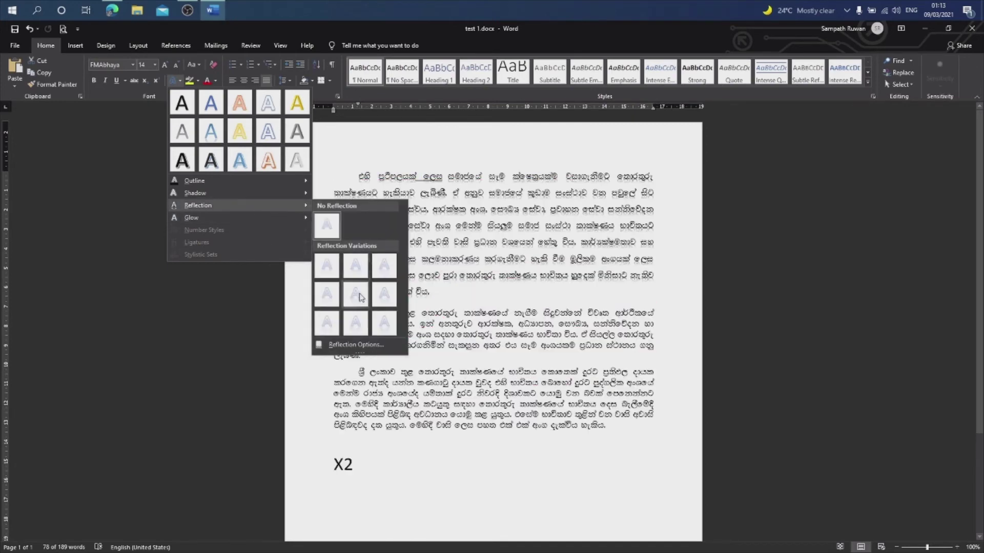
mouse_move(281, 195)
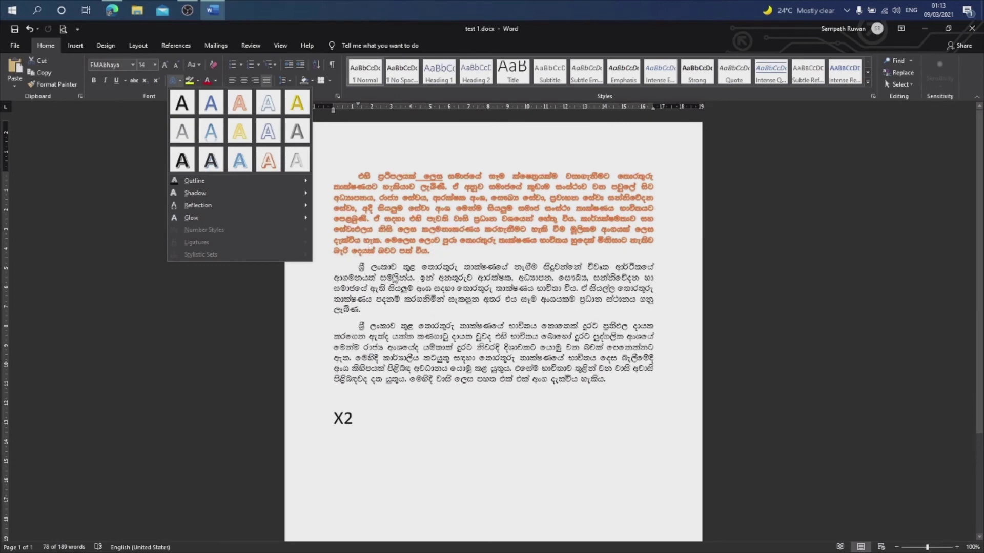
left_click(394, 279)
Step: Preview the text effect presets on the text from the first paragraph into the third, then close the gallery without choosing one and deselect
left_click_drag(364, 173, 550, 341)
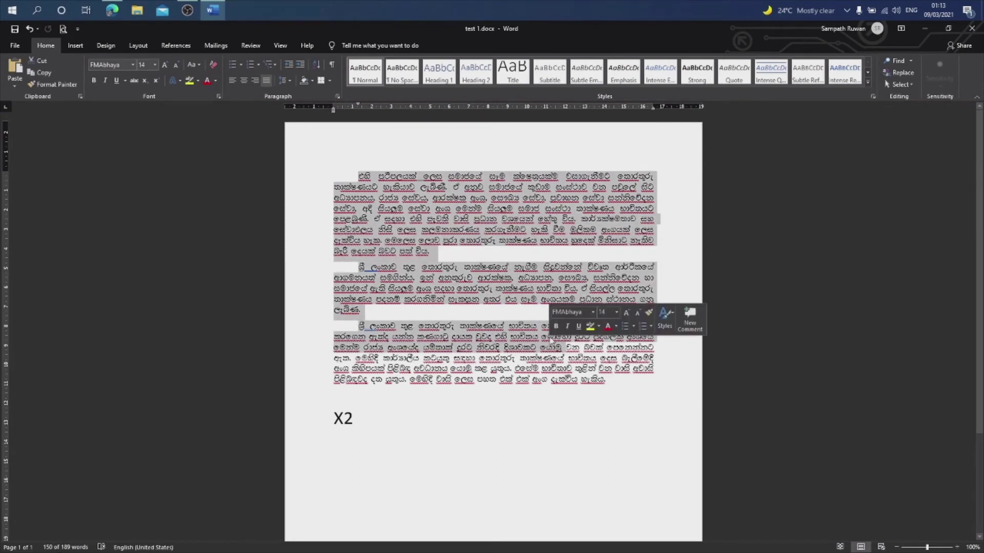
left_click(180, 83)
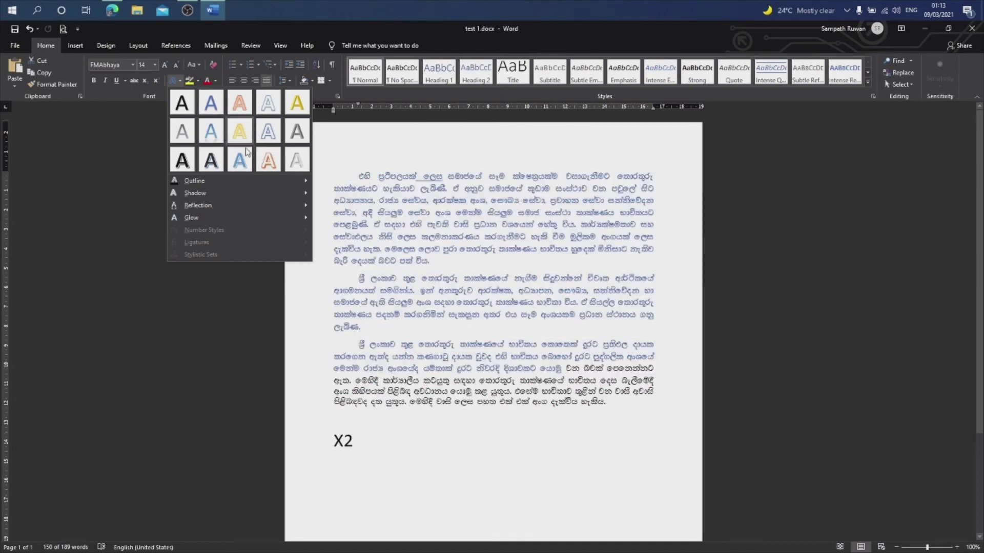
left_click(490, 322)
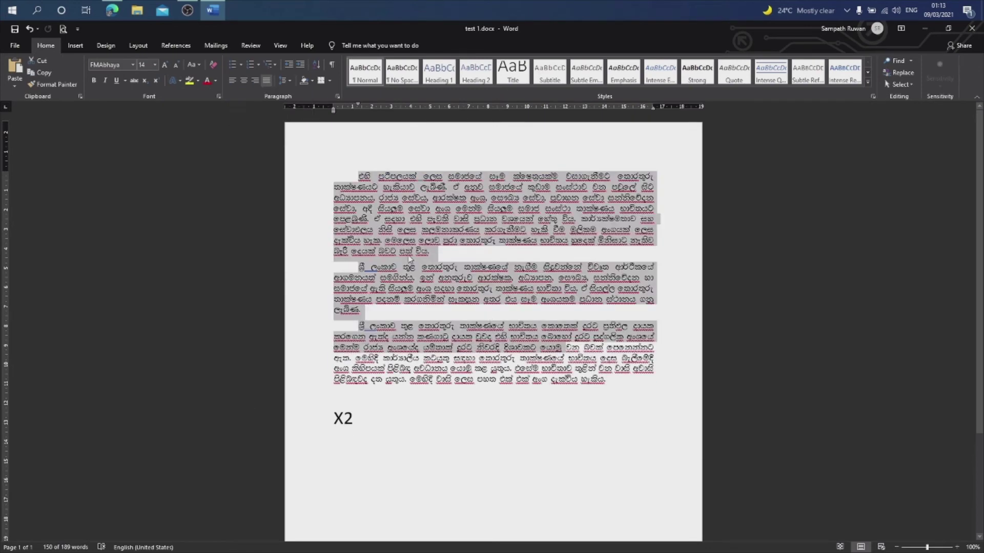
left_click(435, 231)
Step: Preview text highlight colors such as red on the first two words of the first paragraph, then deselect them without applying one
left_click_drag(360, 176, 424, 177)
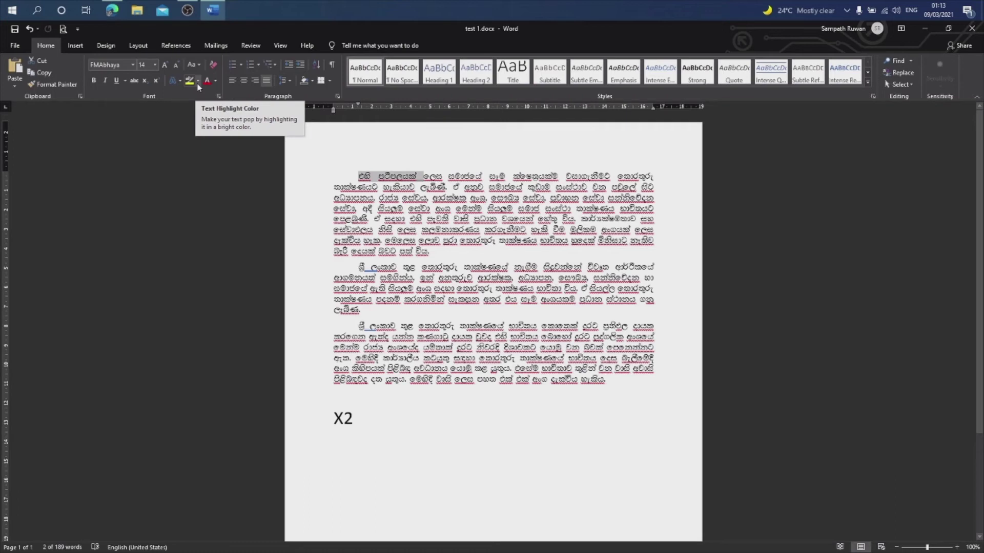
left_click(198, 86)
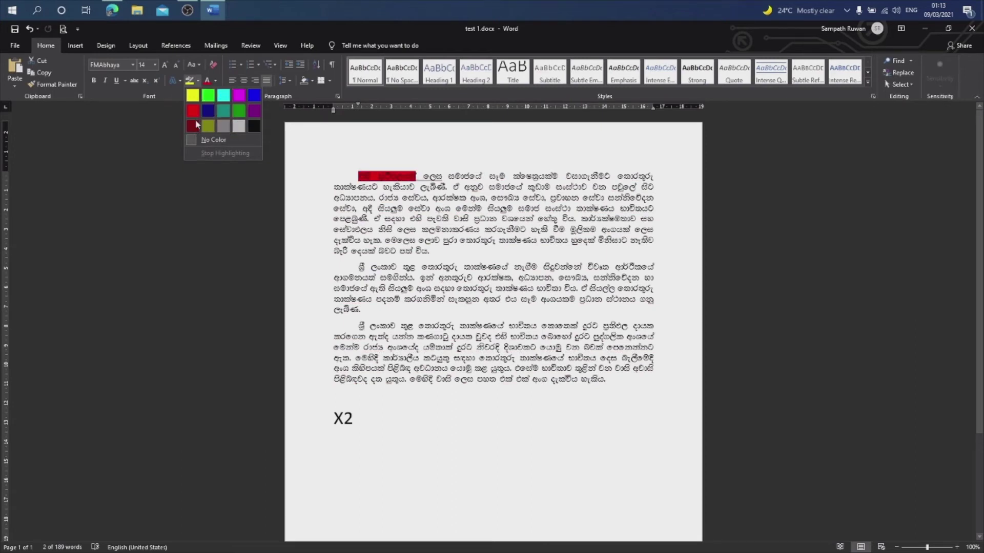
left_click(387, 180)
left_click(414, 179)
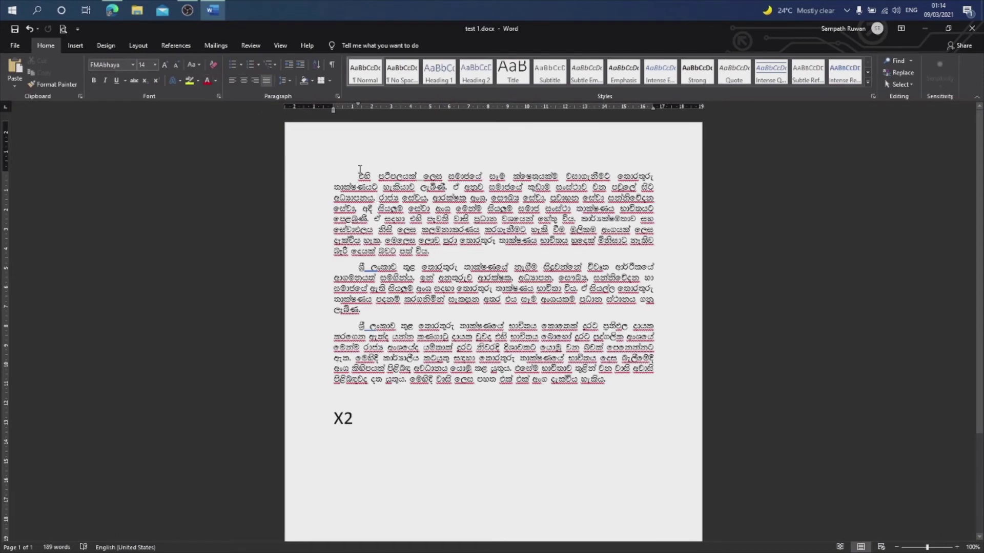
Step: Look through the font colors for the first two words of the first paragraph, then close the palette without choosing one and deselect
left_click_drag(360, 175, 424, 177)
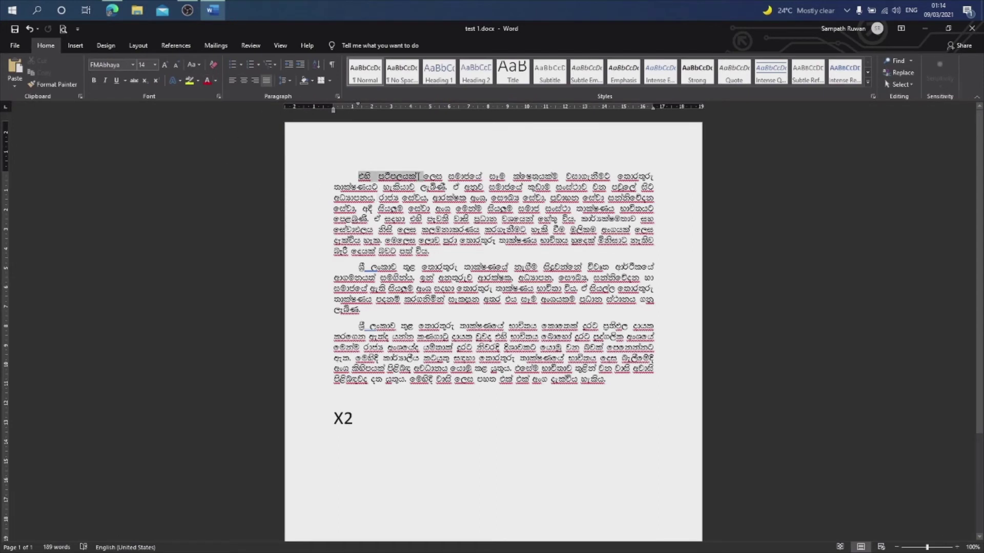
left_click(216, 81)
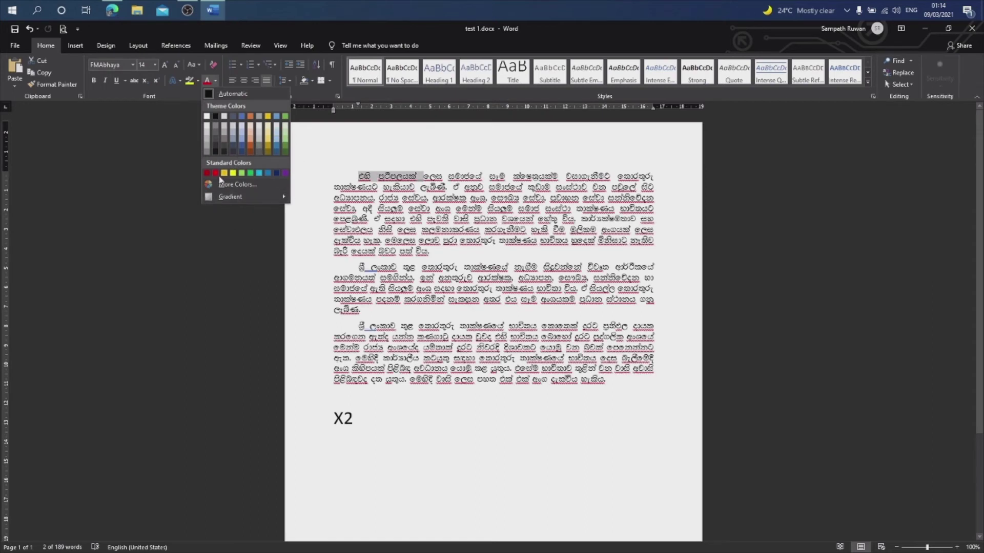
left_click(428, 172)
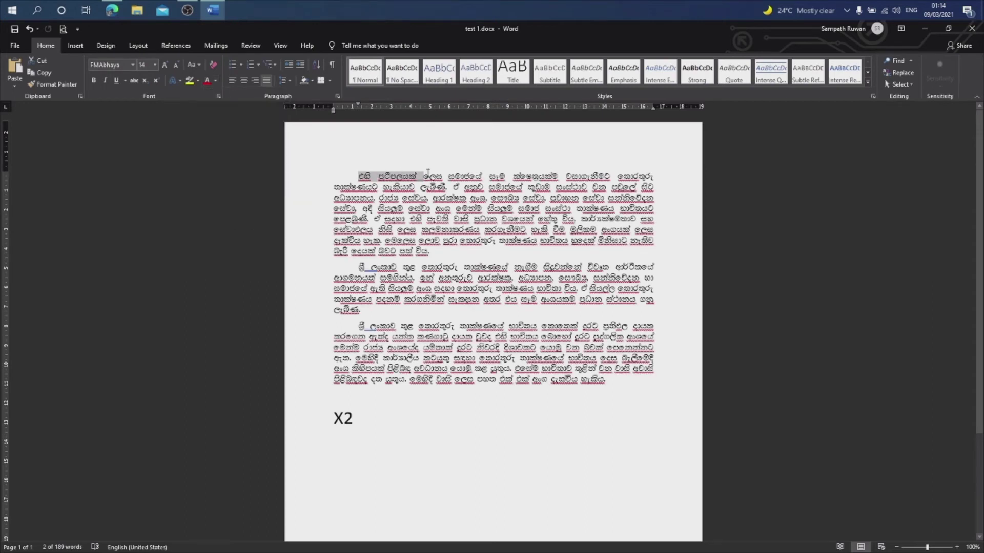
left_click(427, 178)
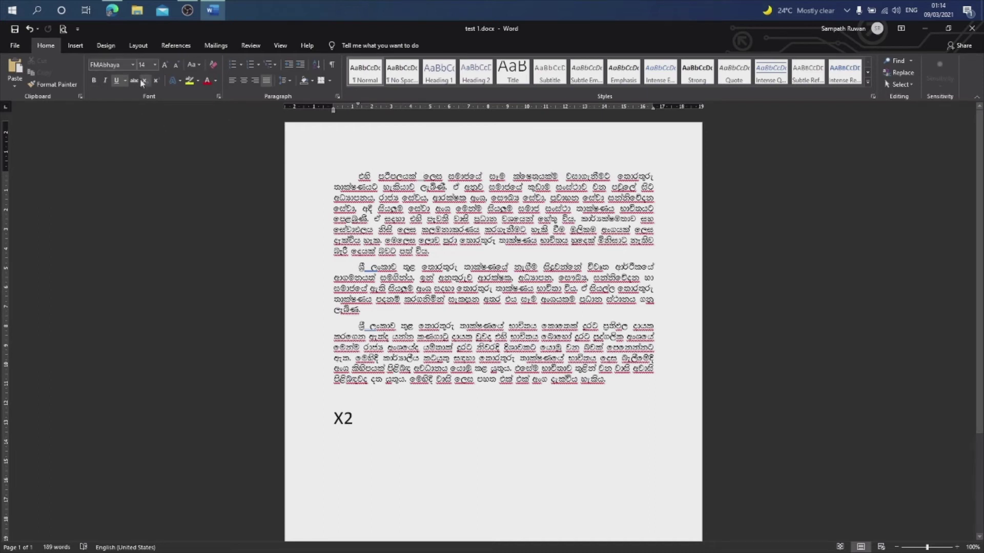
Step: Review the basic and advanced character settings in the Font dialog, then close it without changing anything
left_click(217, 96)
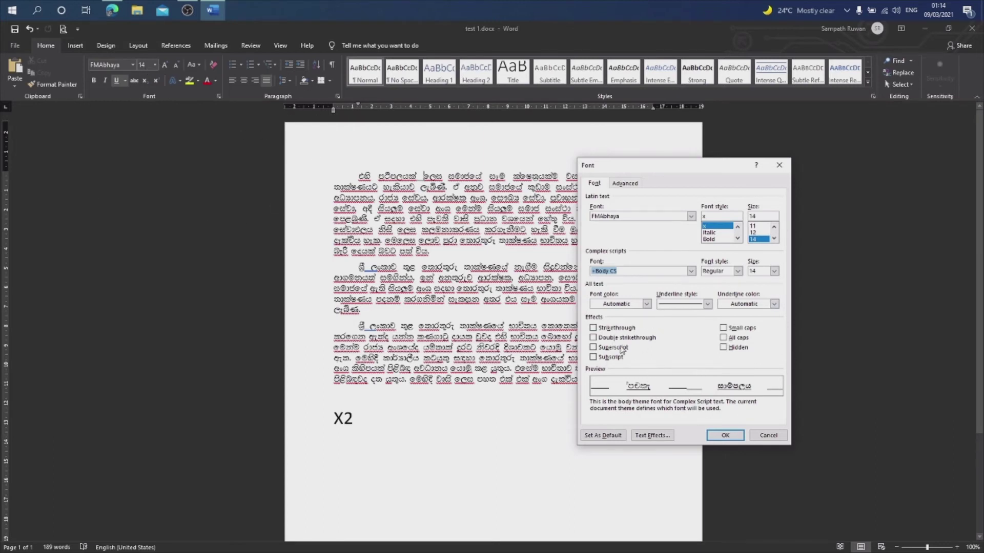
left_click(616, 184)
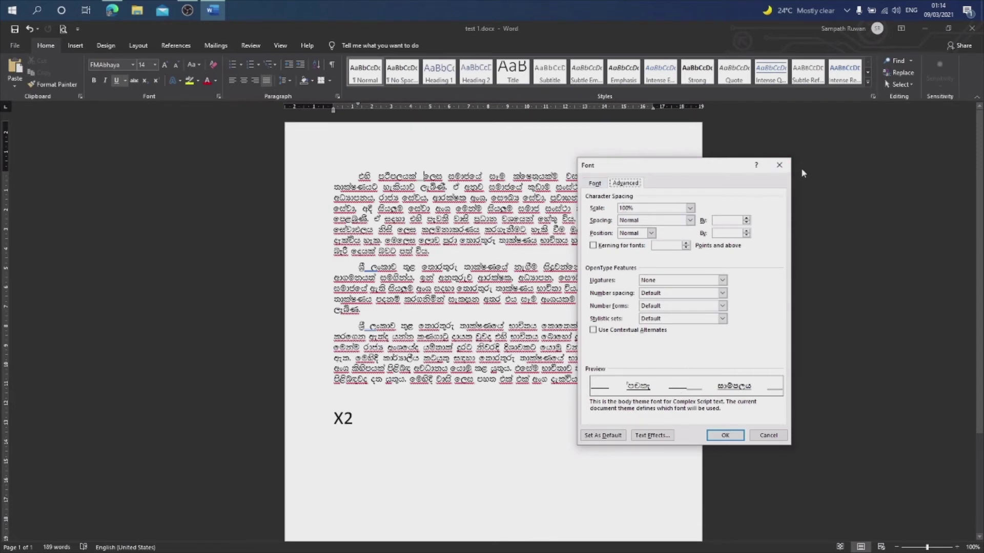
left_click(779, 165)
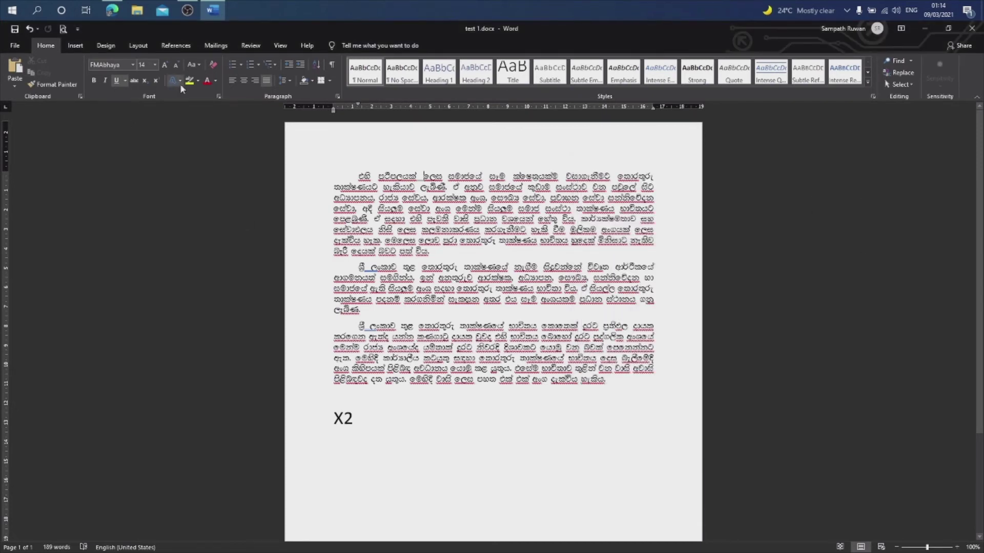
left_click(218, 97)
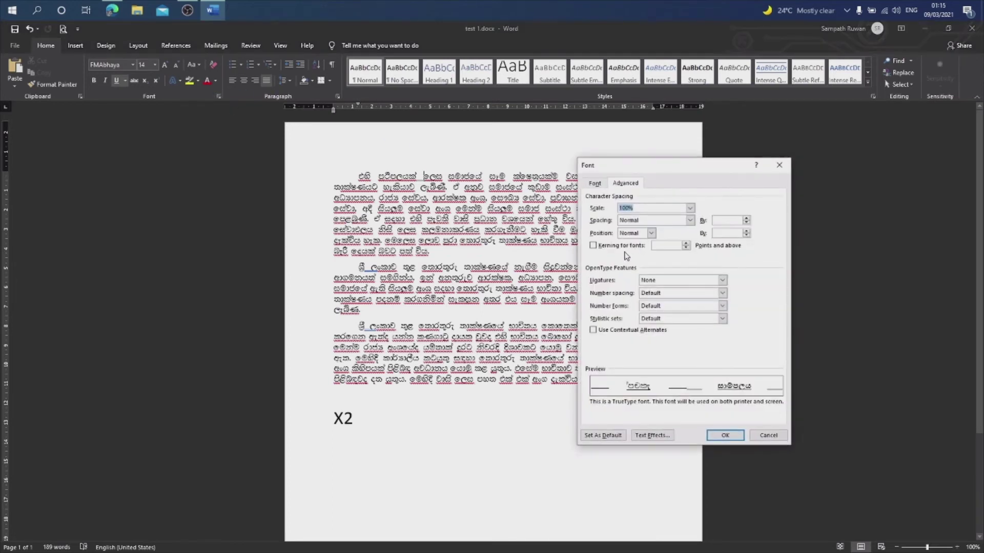
left_click(779, 164)
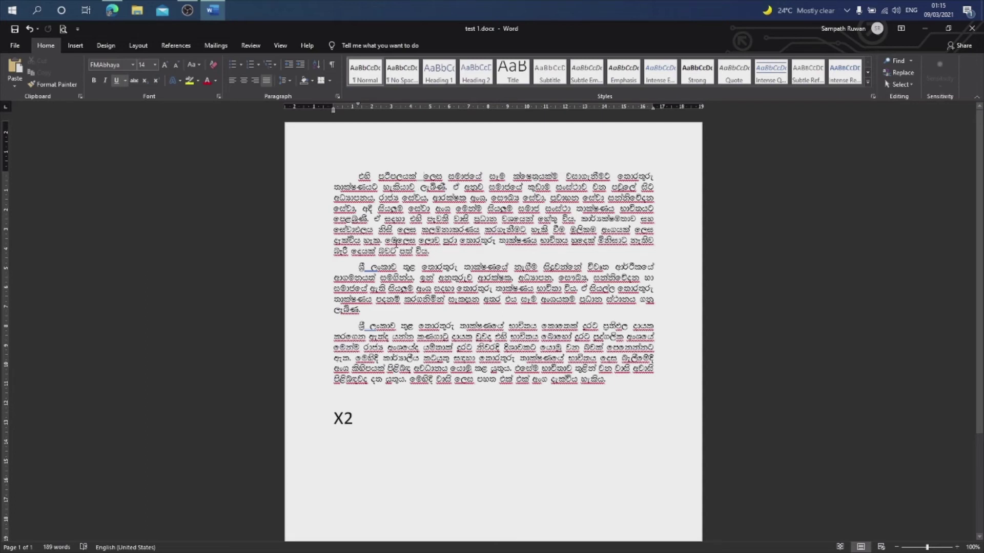
Step: Align the first paragraph left, centered and right in turn, then restore its justified alignment
left_click_drag(361, 176, 453, 255)
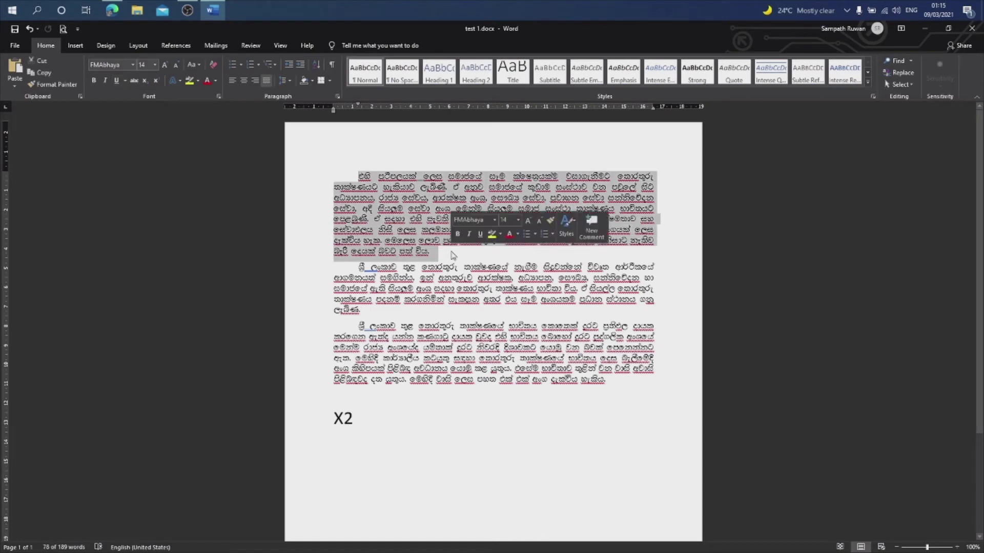
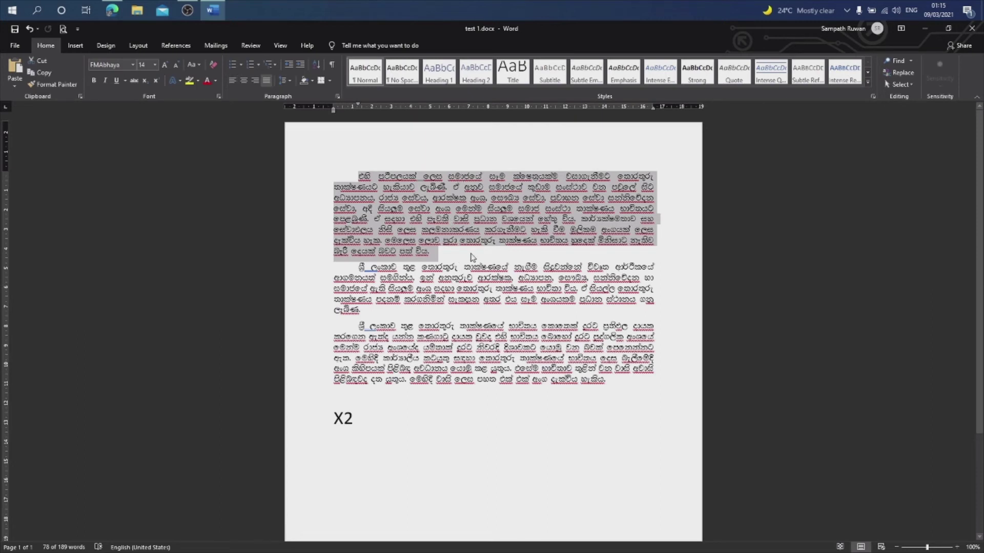
left_click(232, 80)
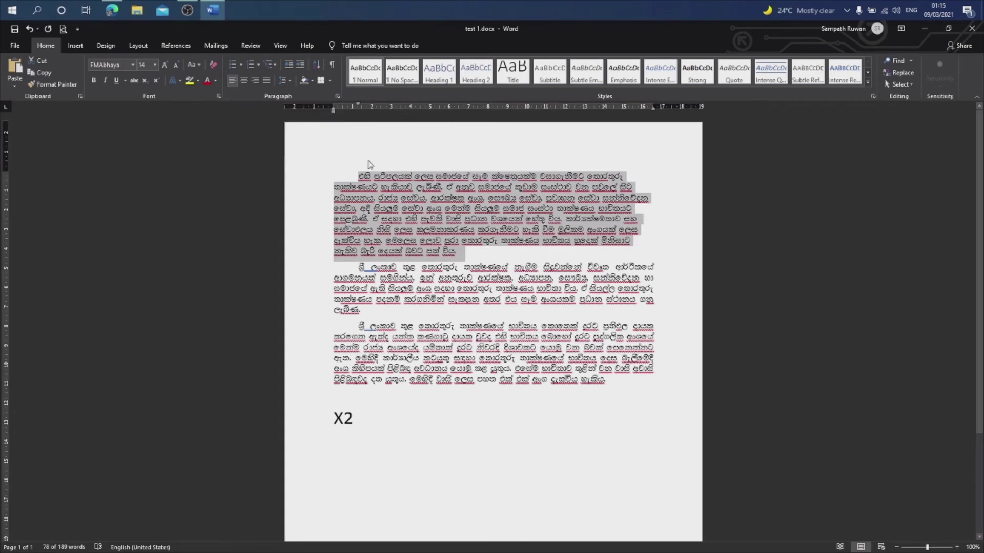
left_click(246, 83)
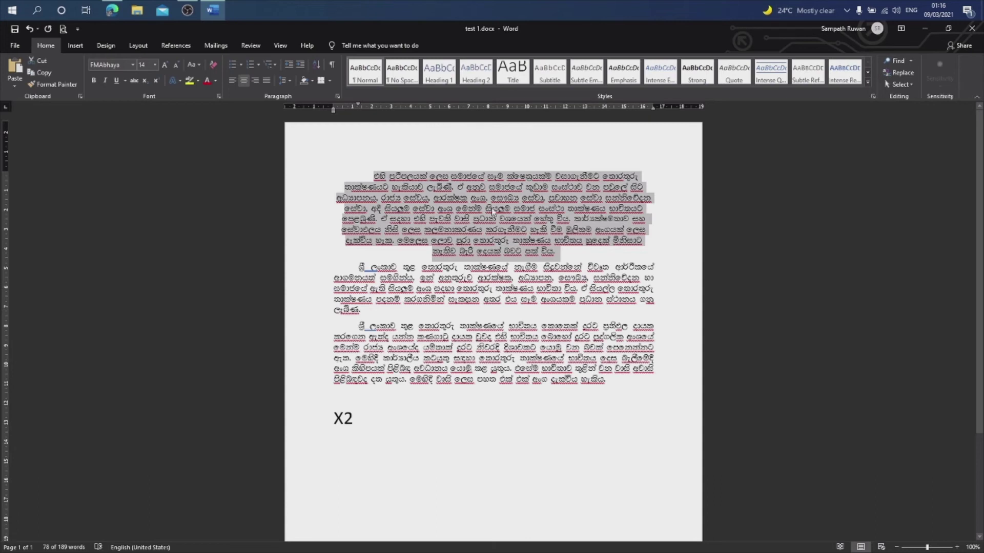
left_click(258, 84)
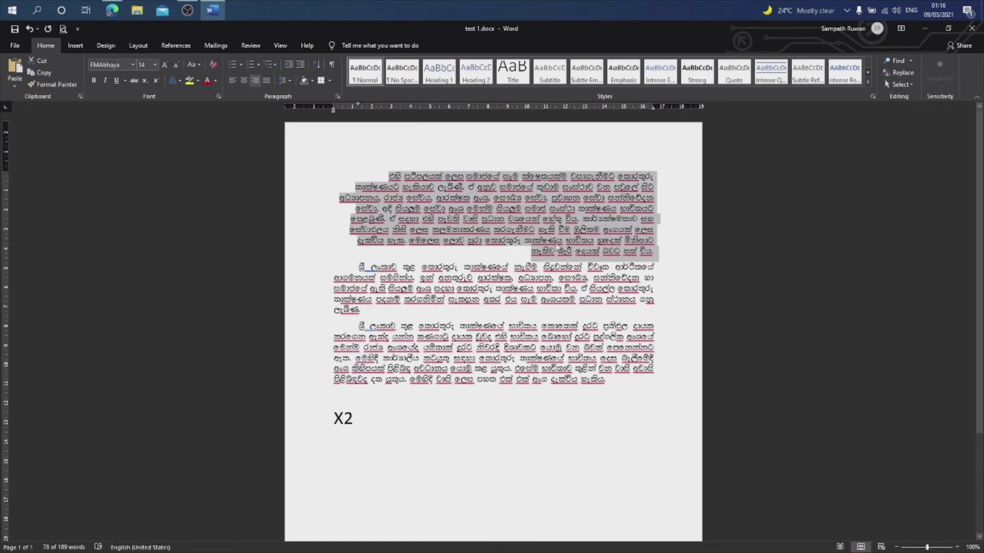
left_click(267, 82)
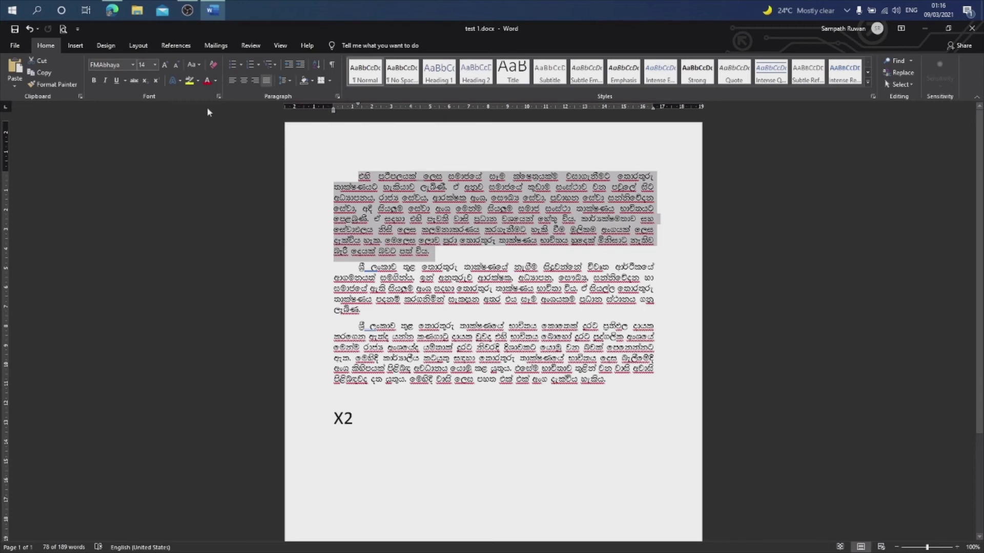
Step: Cycle the first paragraph through the alignment options again, finish with justified, and deselect the text
left_click(252, 80)
left_click(246, 81)
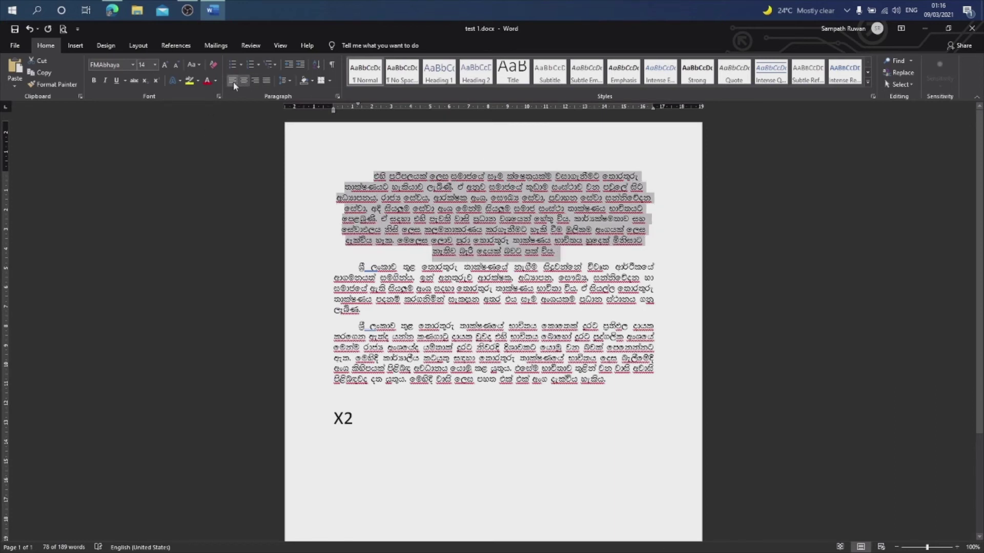
left_click(233, 81)
left_click(266, 80)
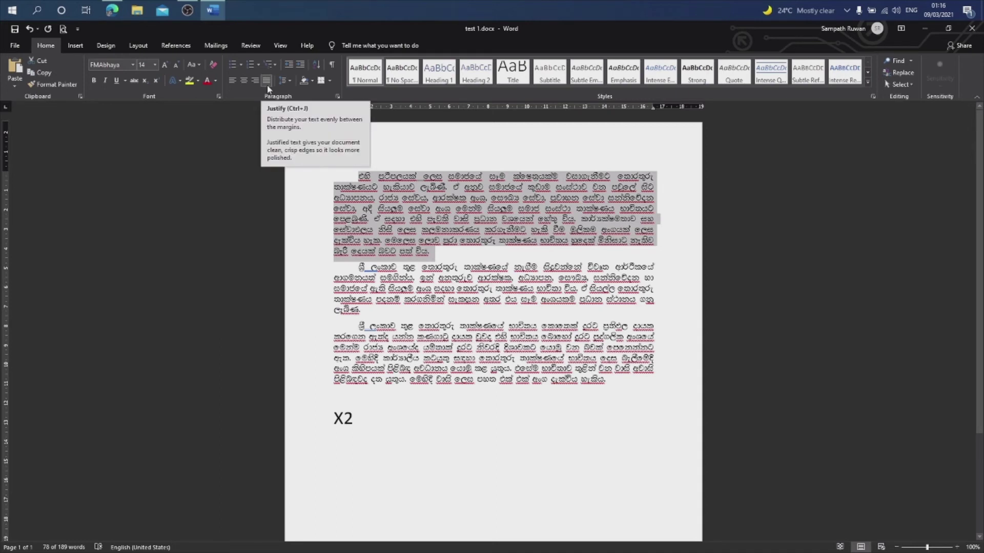
left_click(232, 82)
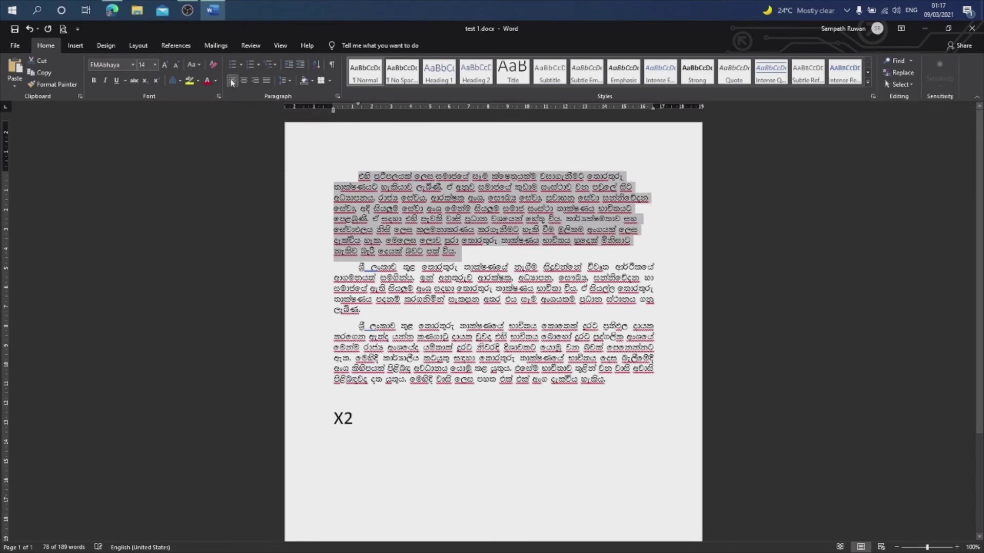
left_click(251, 83)
left_click(252, 82)
left_click(266, 82)
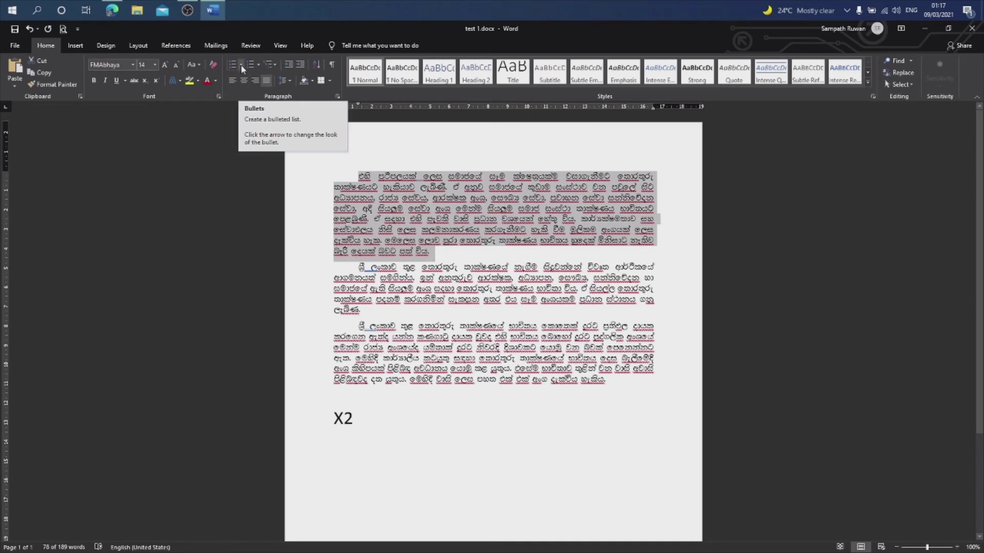
left_click(389, 221)
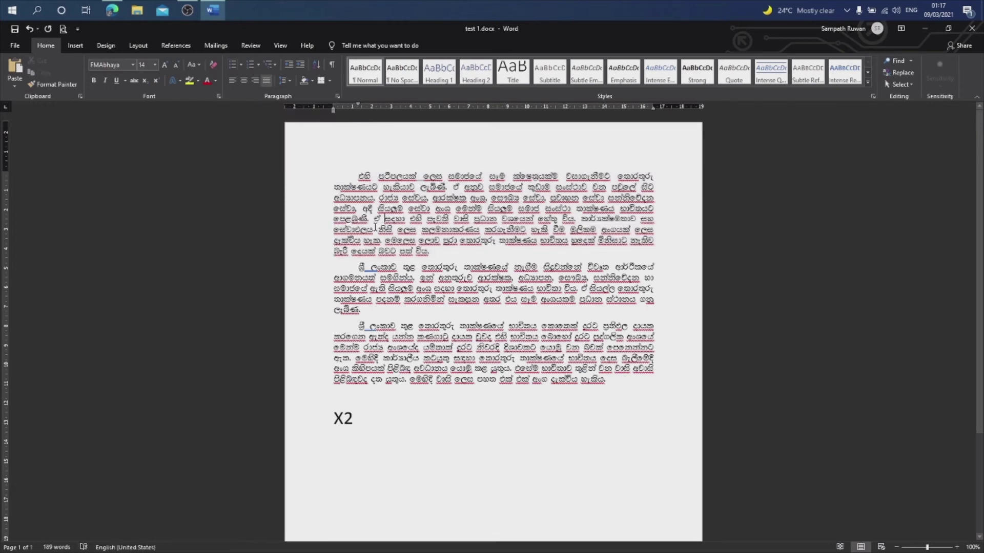
Step: Add three short lines of Sinhala sample text below the third paragraph, each as its own paragraph, followed by an empty line
scroll(466, 227, "down", 4)
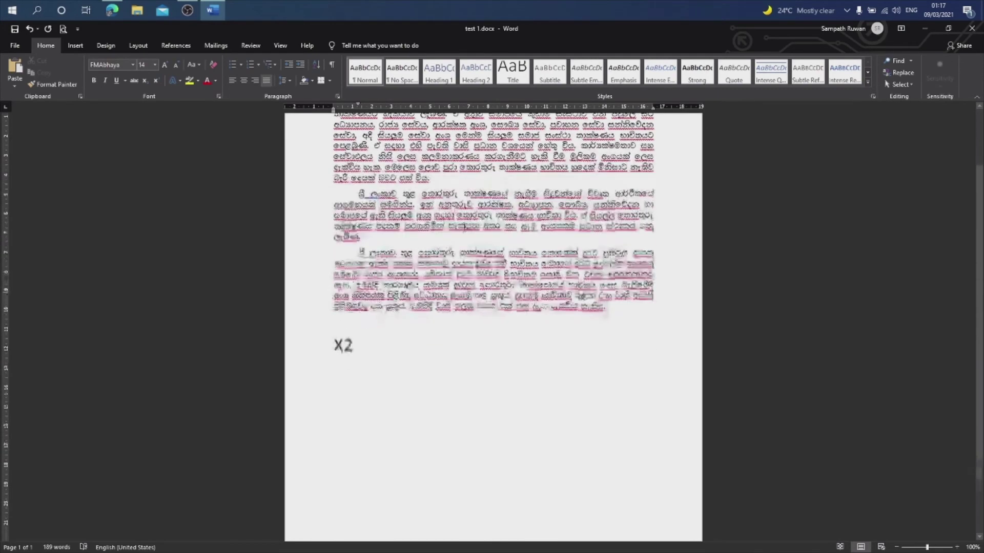
left_click(495, 333)
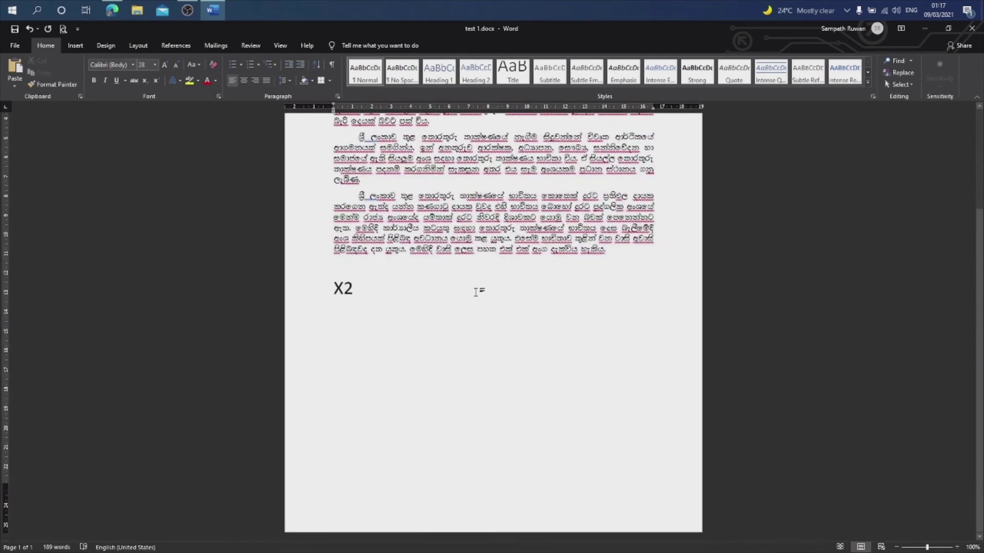
scroll(474, 287, "up", 3)
left_click(620, 341)
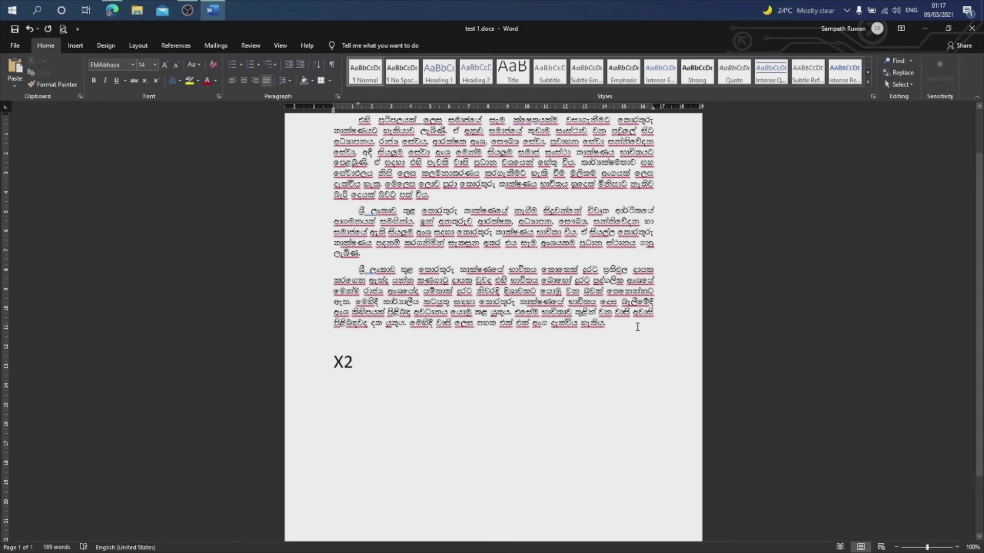
key("Return")
type("නව්යවන්යප්වනයිප්ව")
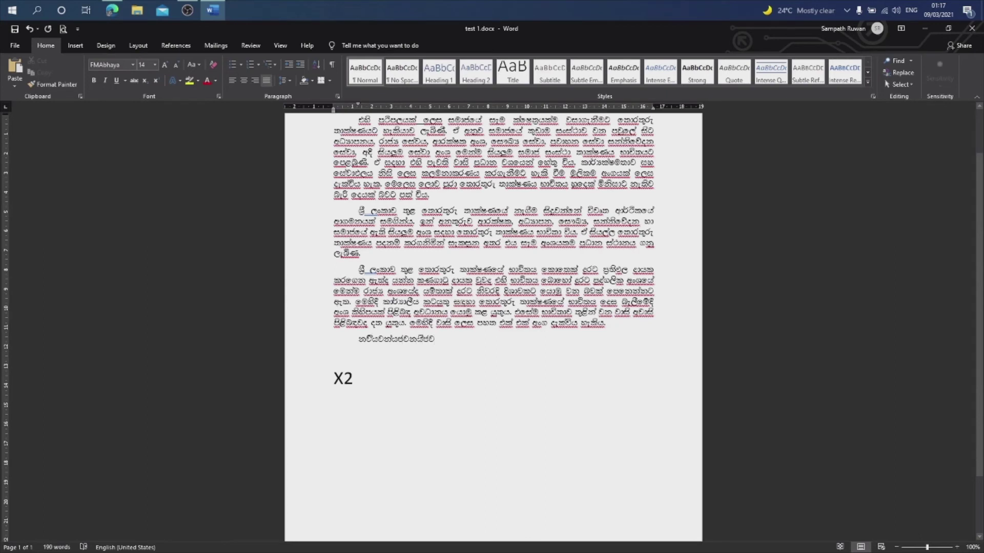
key("Return")
type("නකසප්නකස්ප්ජ්වයවනිපි")
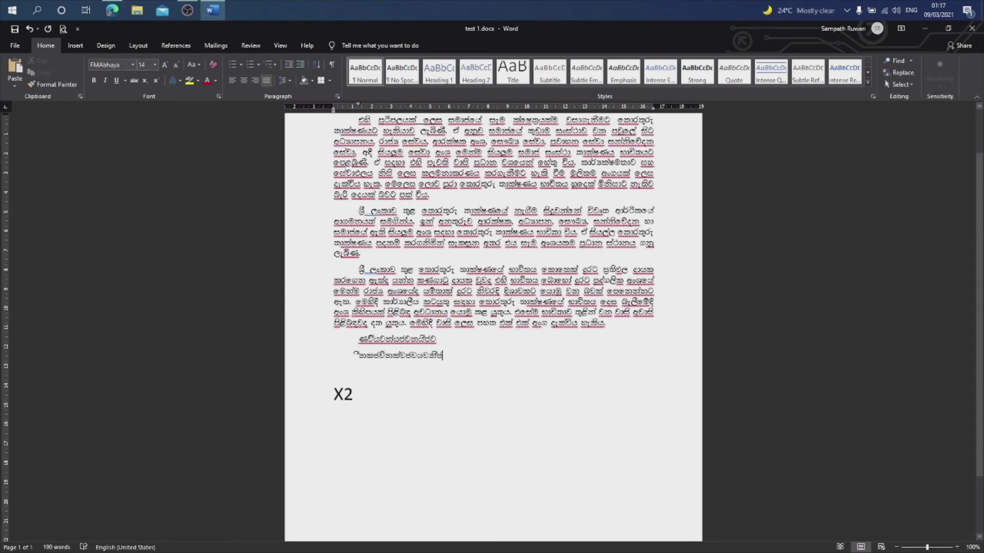
key("Return")
type("නව්ජයනකිව්නකජි")
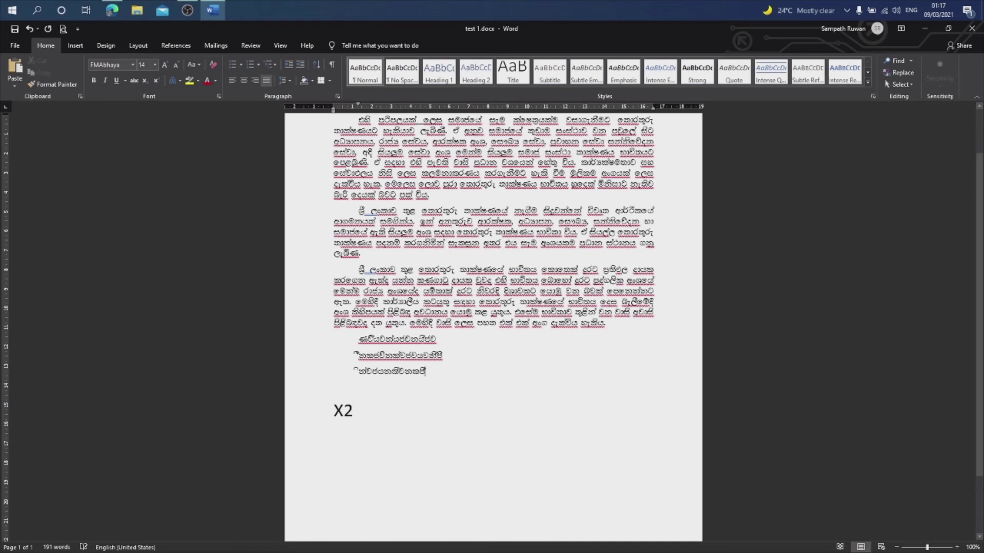
key("Return")
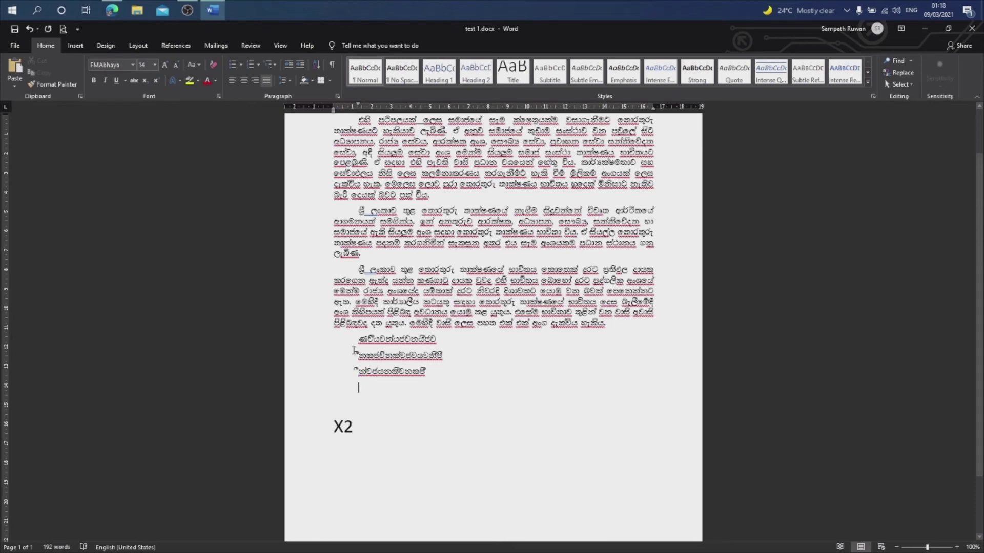
Step: Turn the three short sample lines below the third paragraph into a list with solid round bullets
left_click_drag(358, 336, 428, 377)
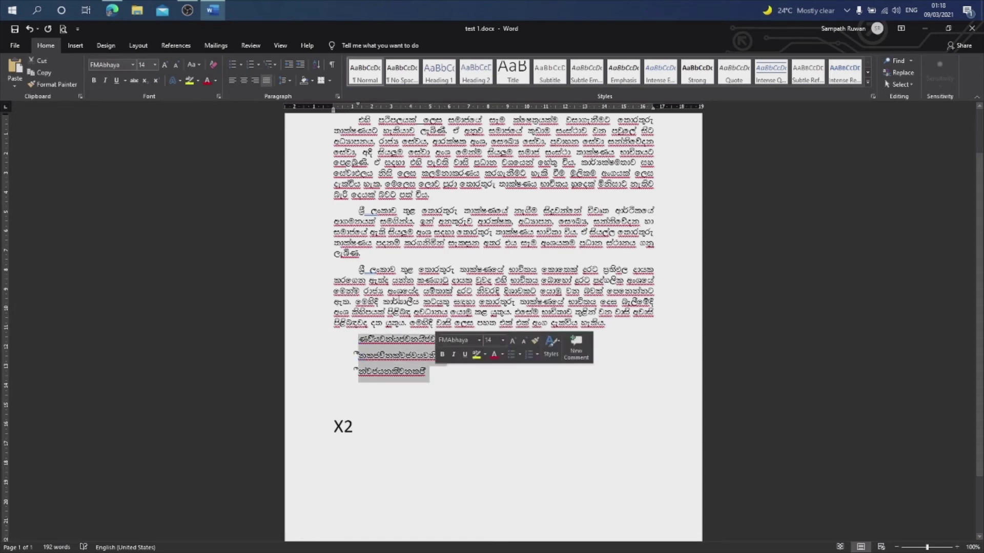
left_click(240, 66)
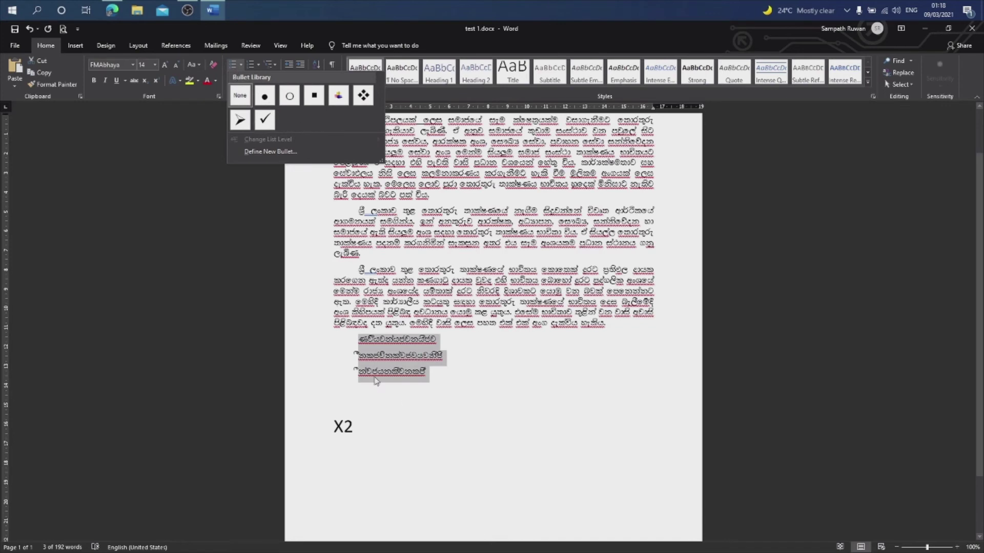
left_click(264, 95)
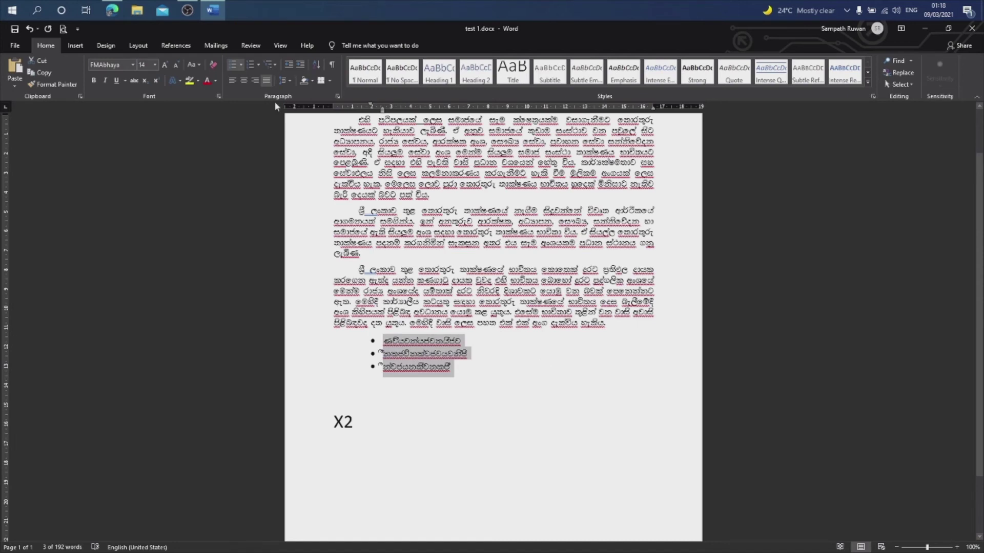
Step: Preview the numbering formats and multilevel list styles for the three bulleted lines, then close the galleries without choosing one
left_click(259, 64)
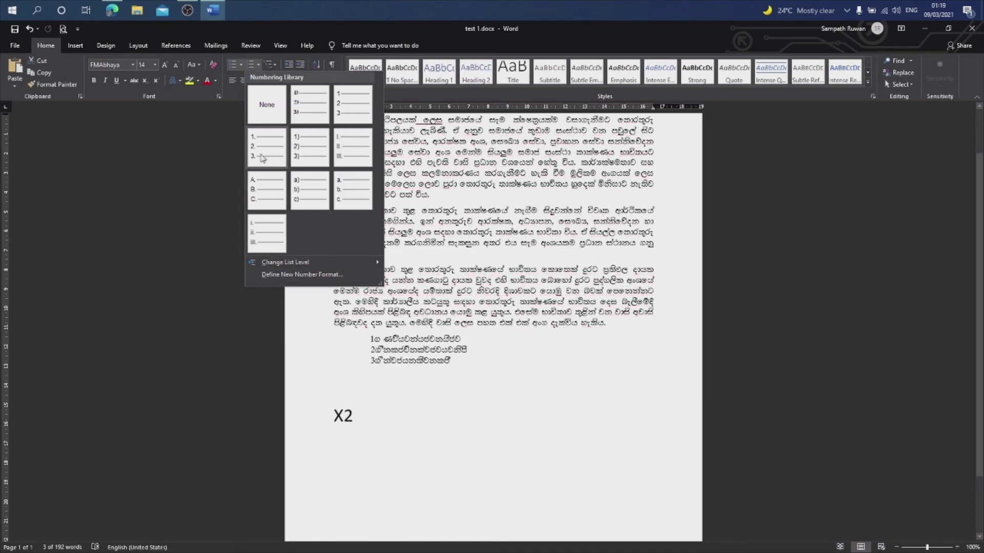
left_click(237, 94)
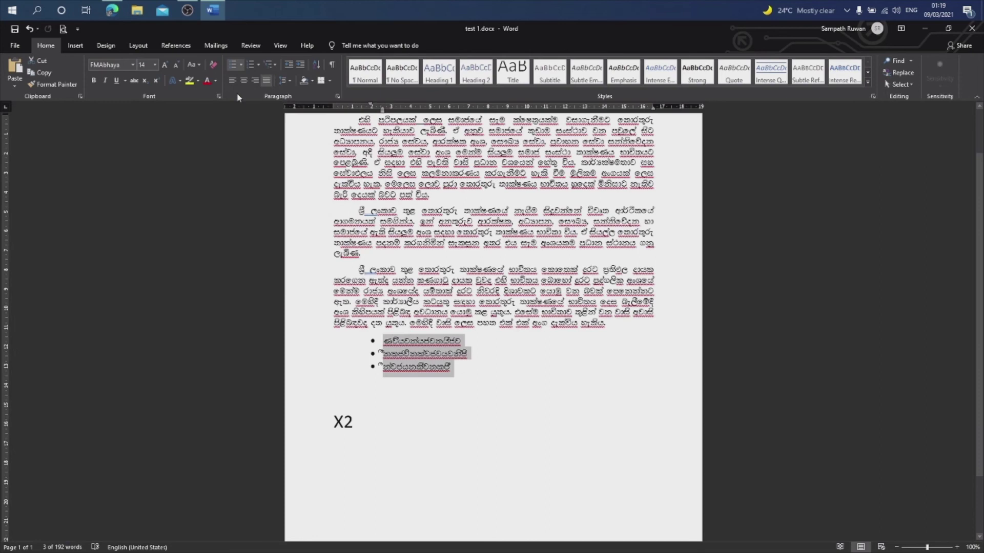
left_click(275, 63)
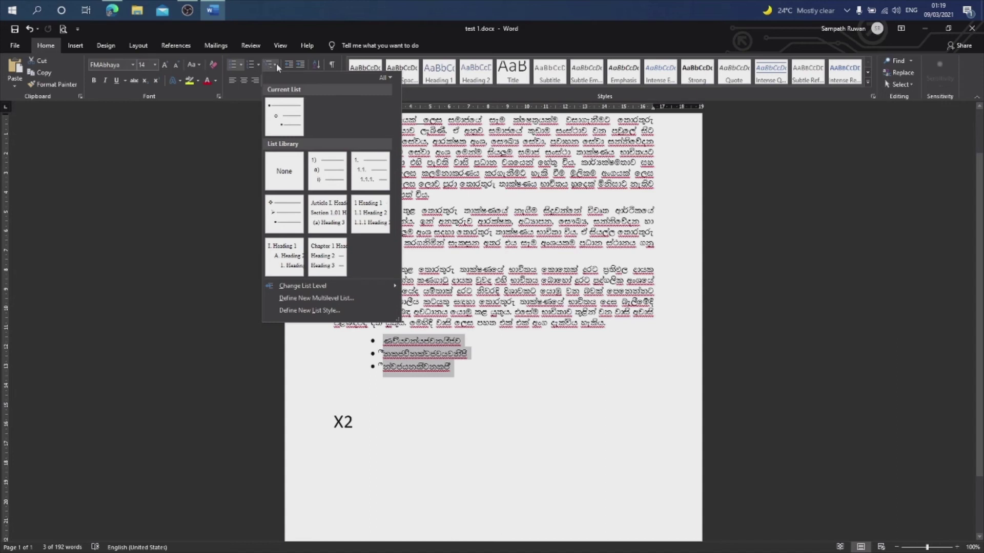
mouse_move(355, 176)
left_click(488, 405)
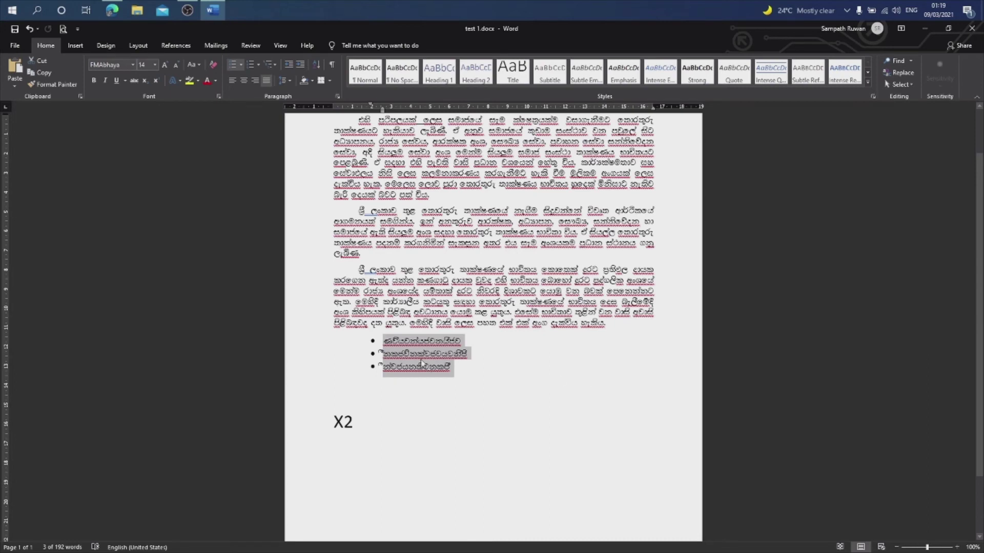
Step: Insert an empty second-level bullet beneath the first item of the bulleted list
left_click(413, 372)
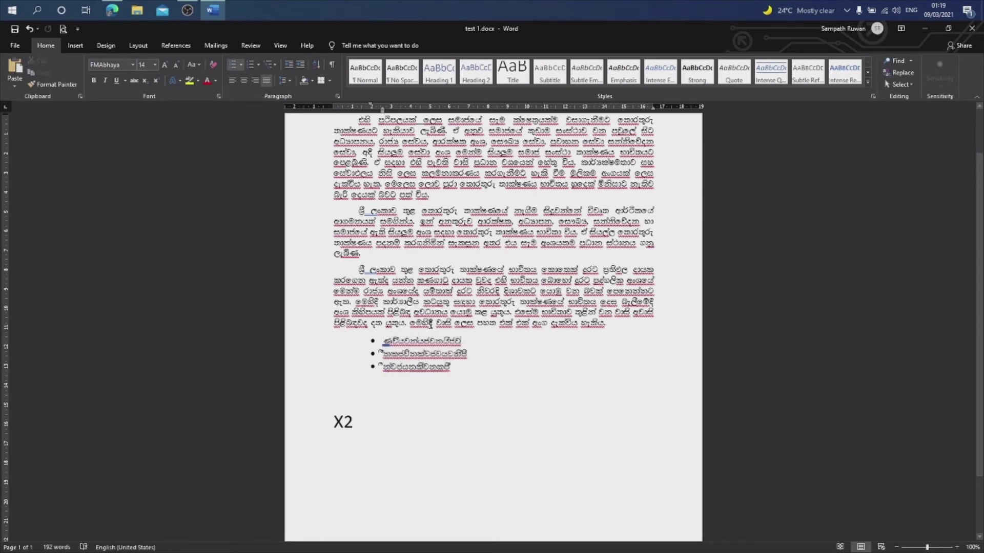
left_click(462, 341)
key("Return")
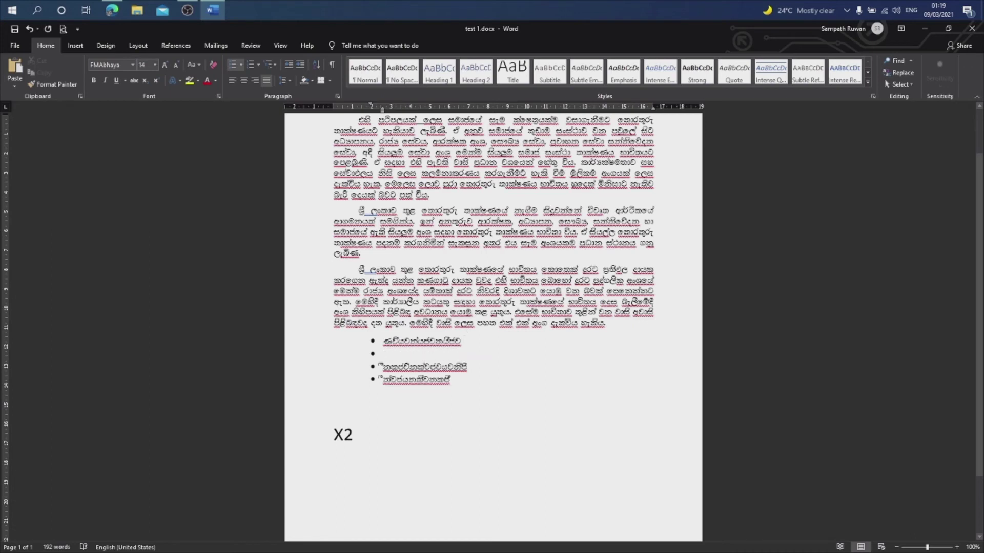
key("Tab")
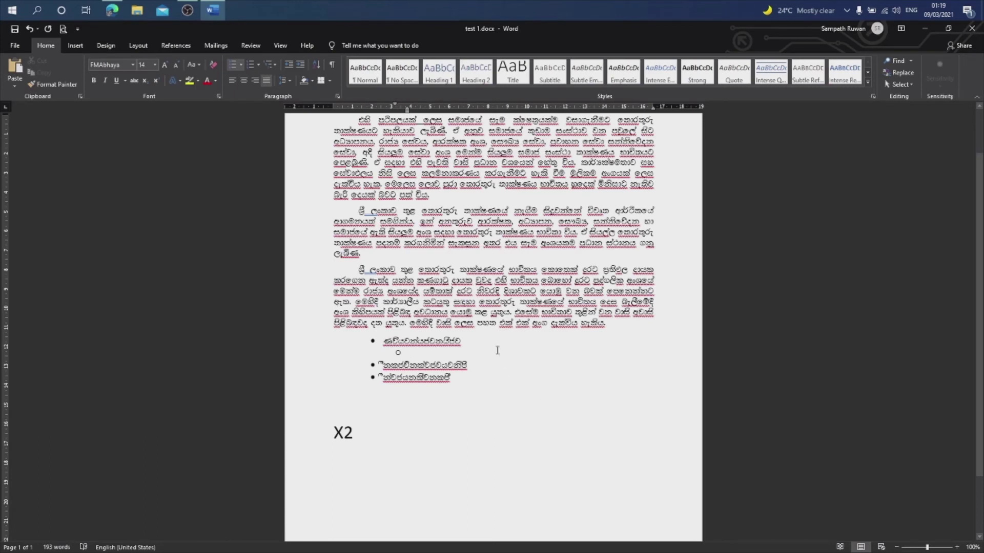
left_click_drag(526, 311, 611, 323)
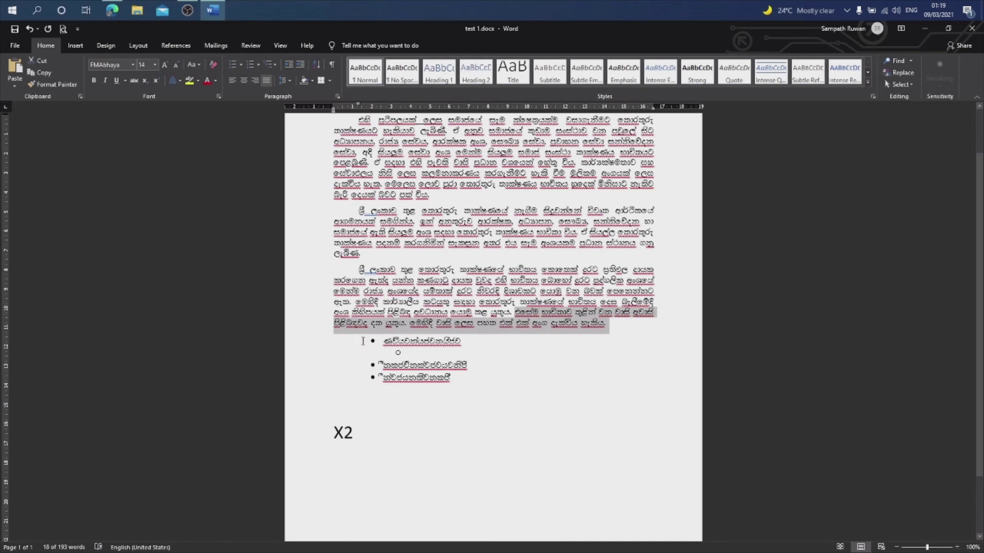
left_click_drag(363, 341, 478, 384)
left_click(443, 378)
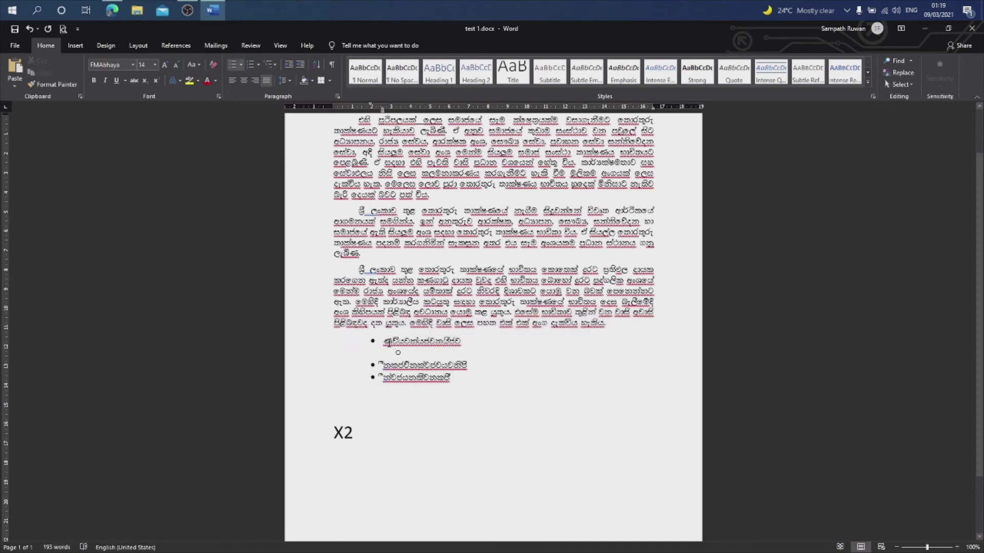
Step: Remove the second-level bullet from the empty line beneath the first item of the bulleted list
left_click_drag(383, 343, 457, 342)
left_click(430, 361)
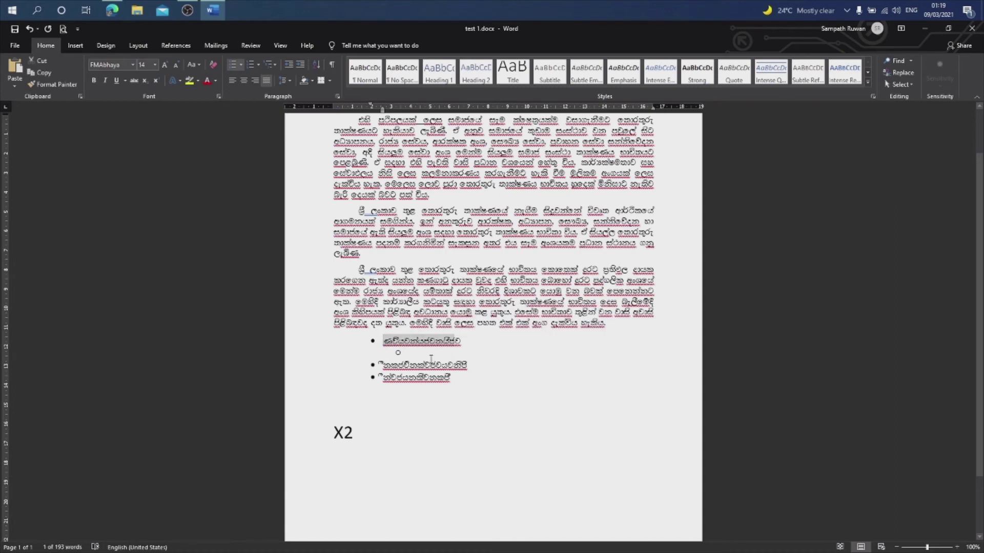
left_click(407, 353)
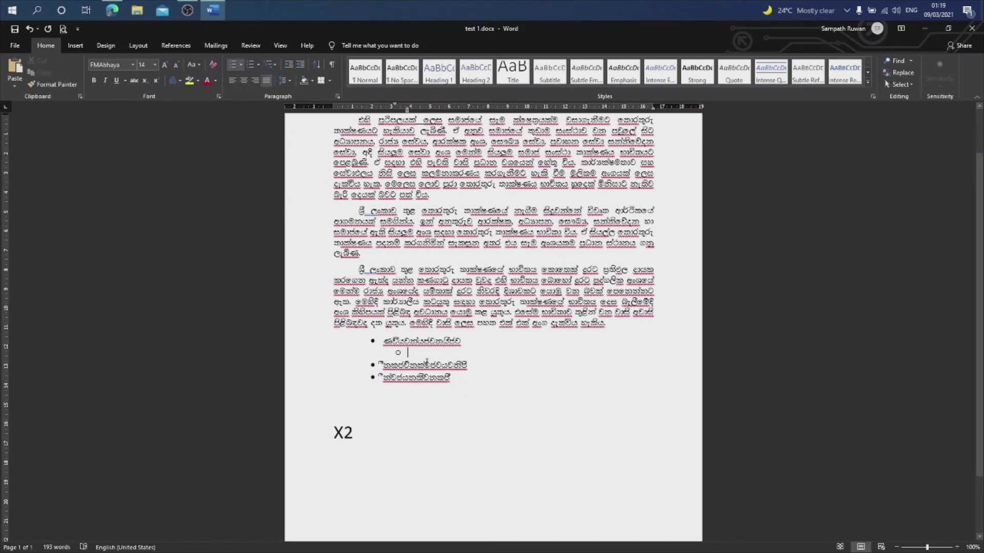
key("BackSpace")
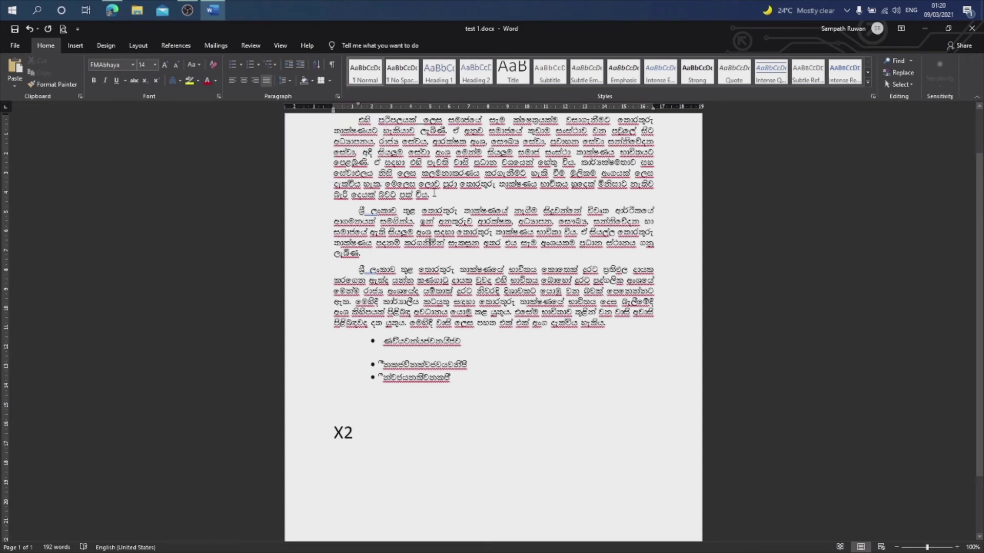
Step: Set the line spacing of the first two paragraphs to 1.0
scroll(453, 264, "up", 2)
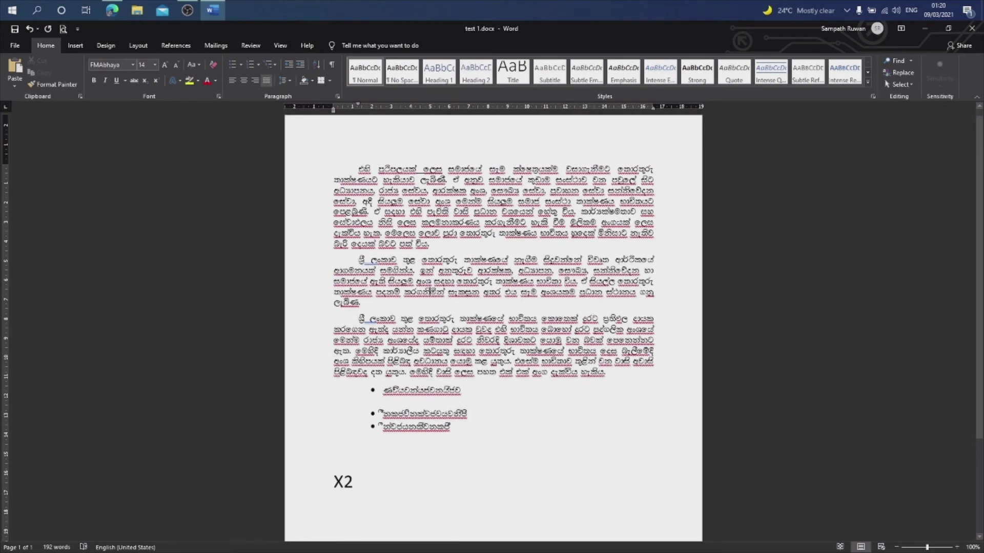
left_click_drag(359, 169, 435, 245)
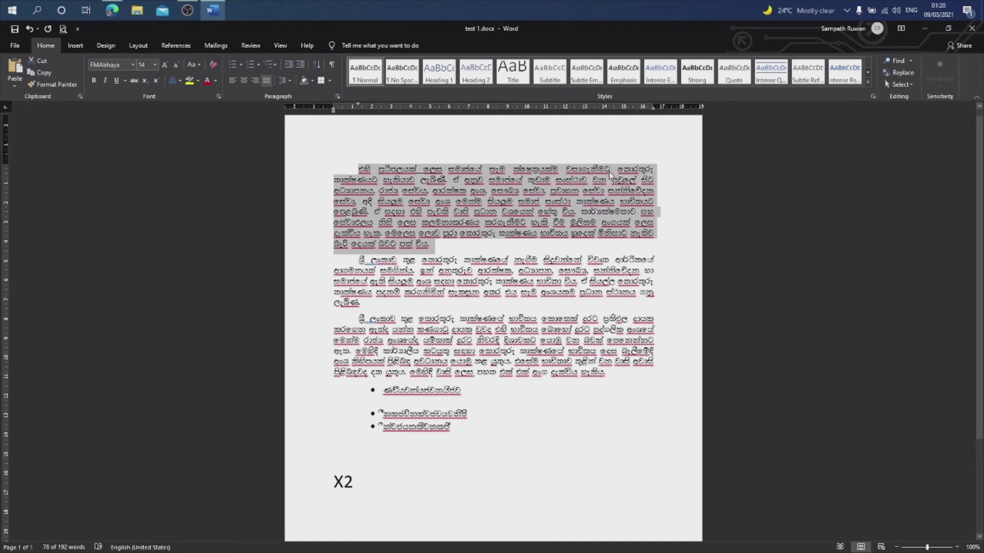
left_click(561, 180)
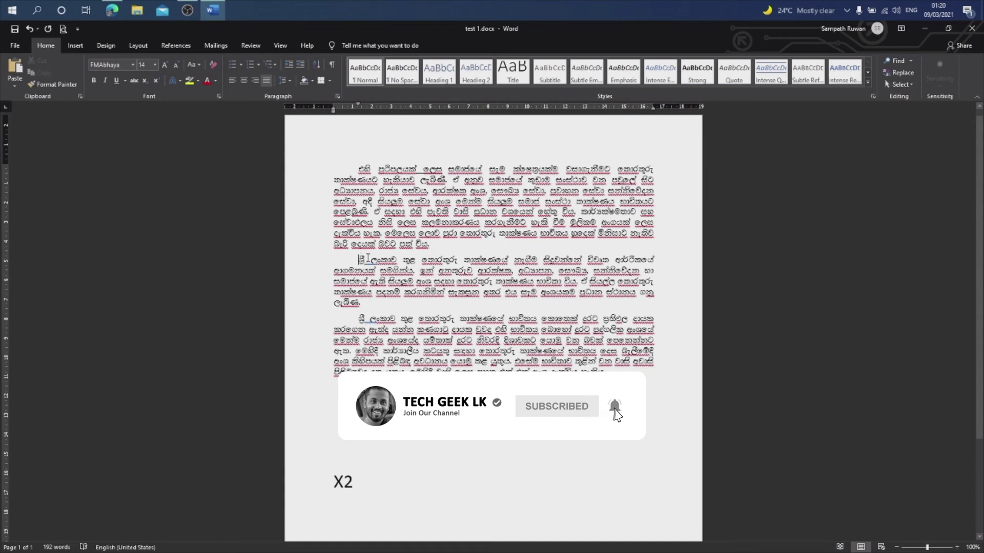
left_click_drag(366, 245, 400, 245)
left_click(404, 247)
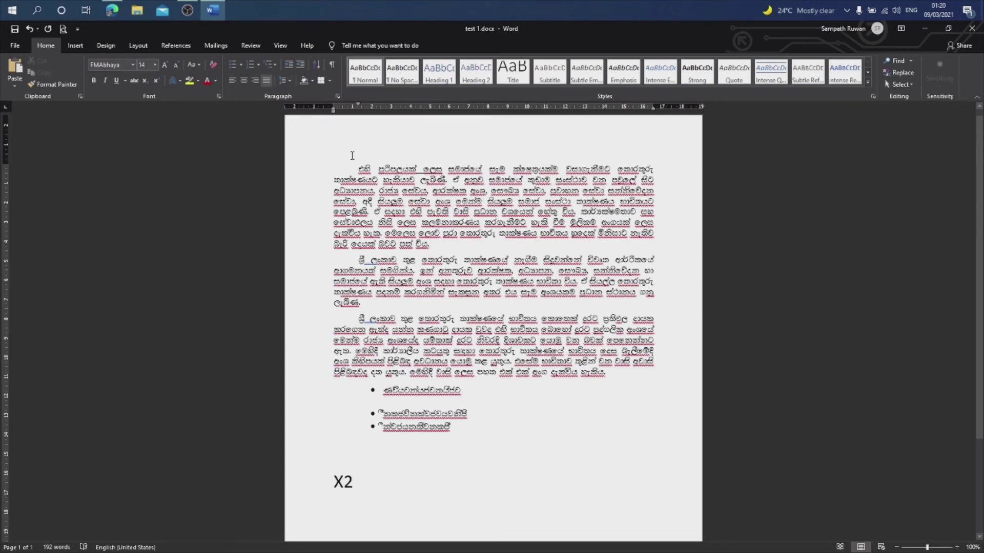
left_click_drag(362, 169, 364, 303)
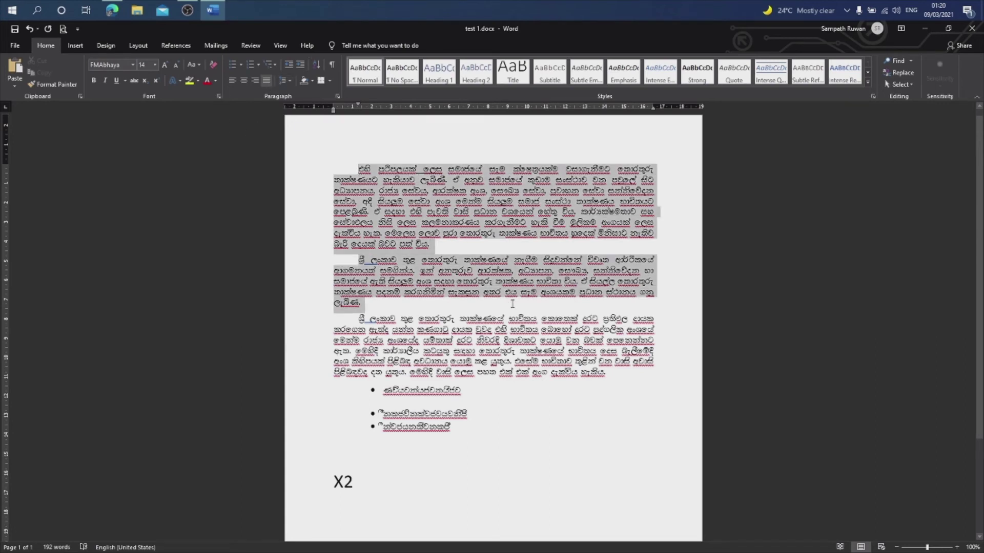
left_click(286, 81)
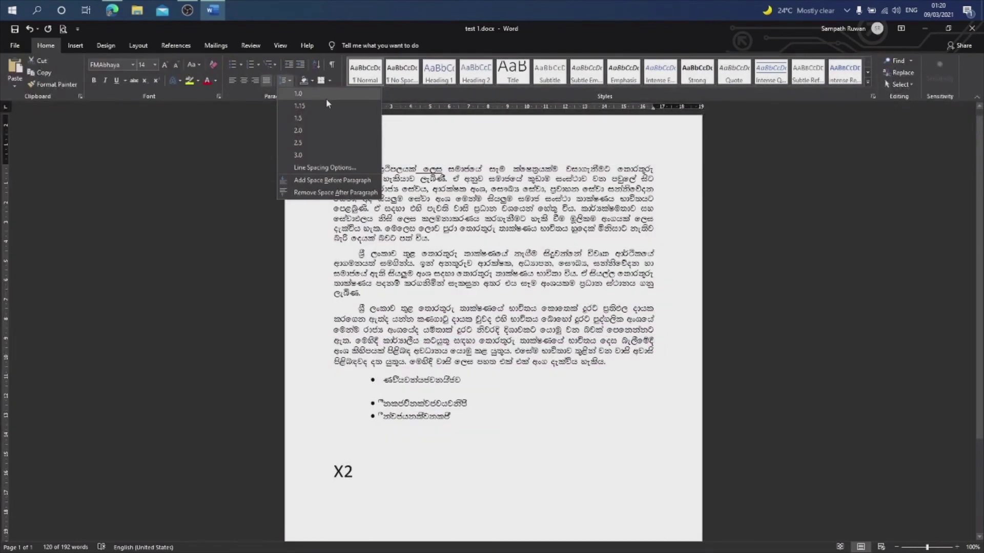
left_click(326, 98)
key("Right")
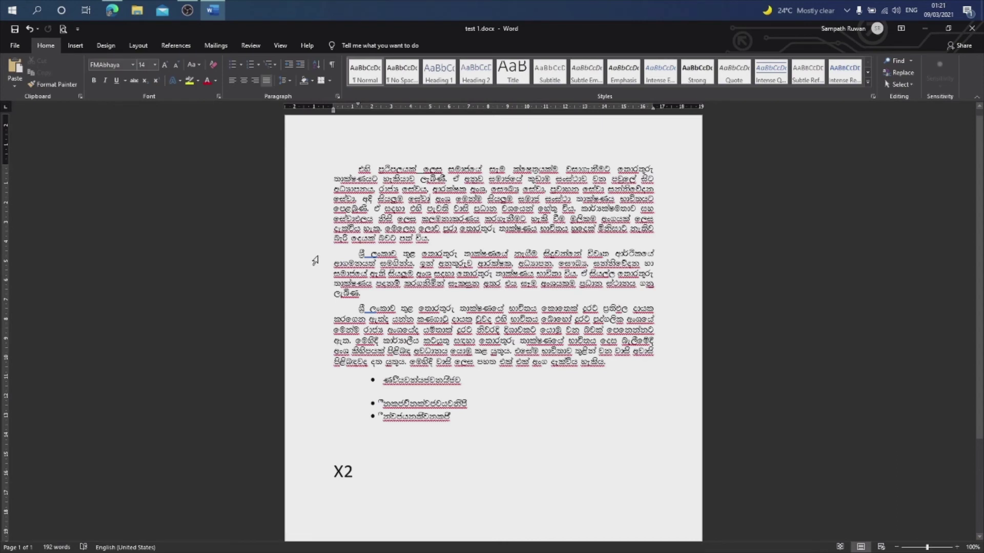
Step: Indent the first paragraph by one level and return it to the margin, repeating this to demonstrate both indent commands
left_click_drag(354, 169, 432, 220)
left_click(301, 67)
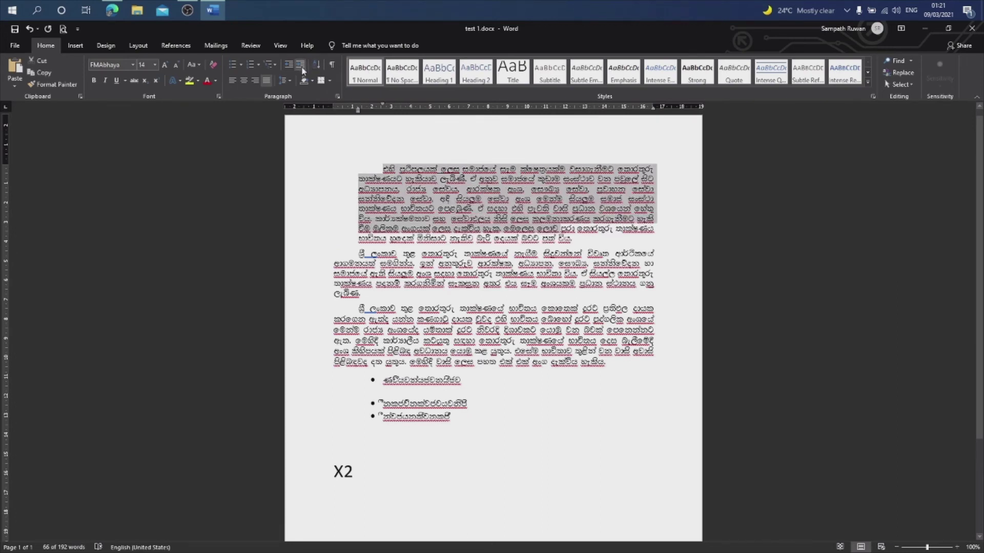
left_click(289, 66)
left_click(301, 65)
left_click(289, 67)
left_click(298, 66)
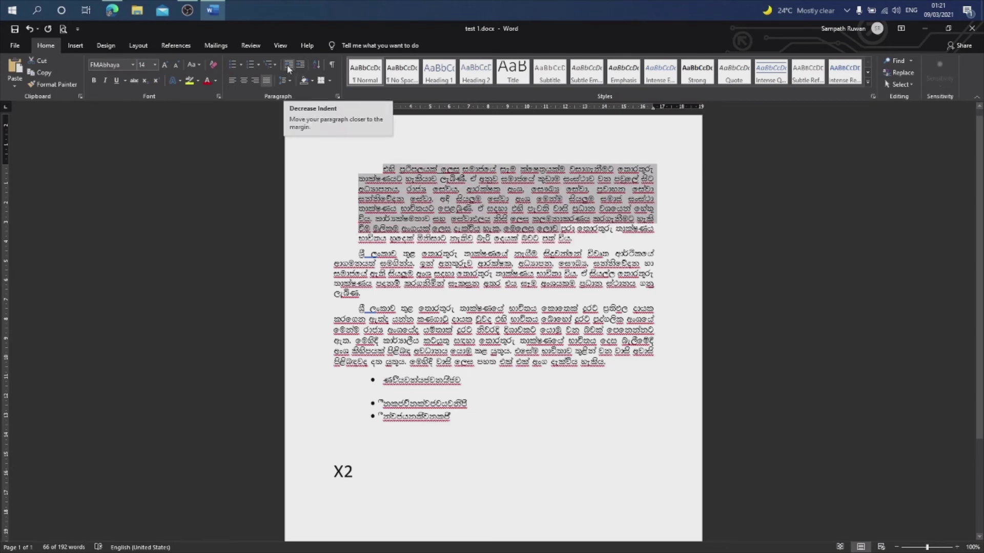
left_click(288, 67)
left_click(371, 201)
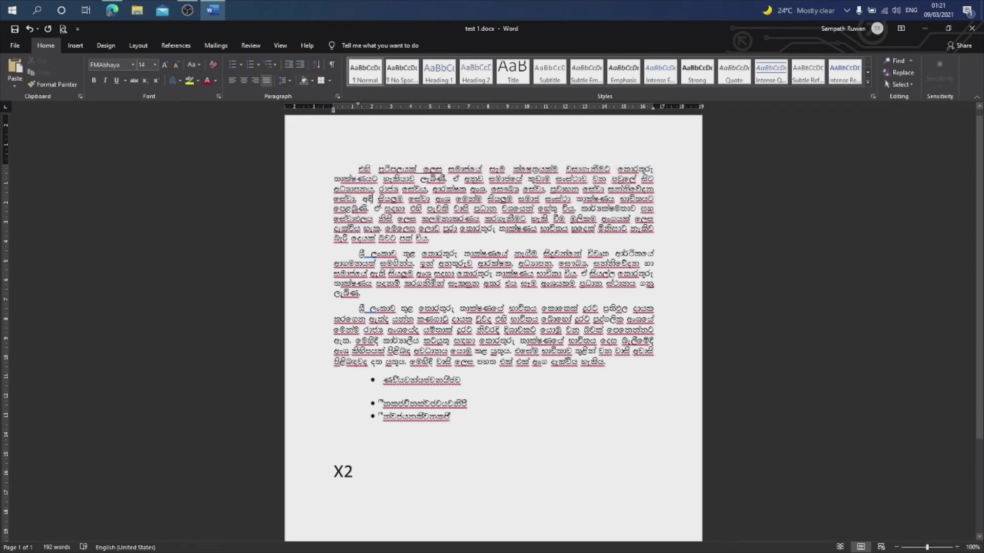
Step: Increase the indent of the whole first paragraph by five levels
left_click_drag(354, 169, 433, 239)
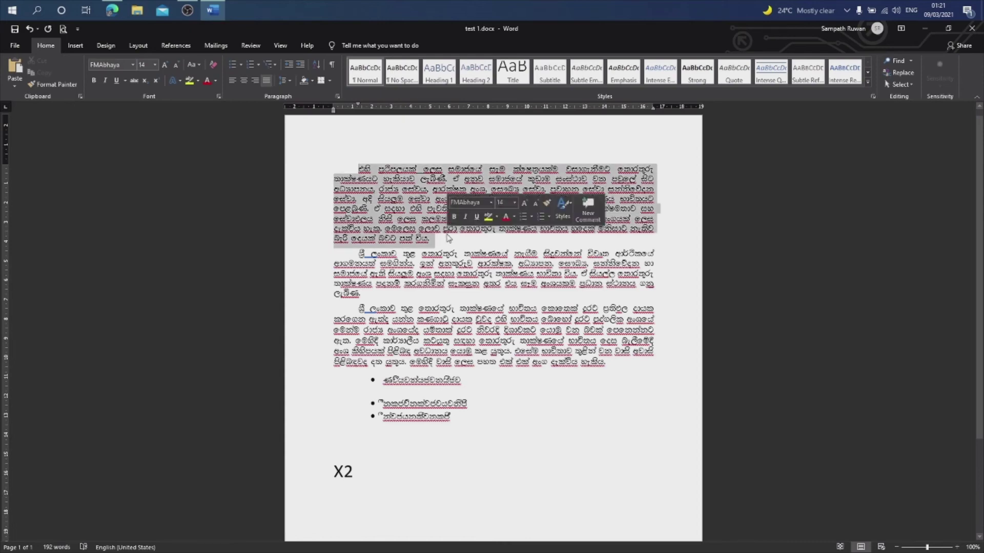
left_click(300, 64)
left_click(298, 66)
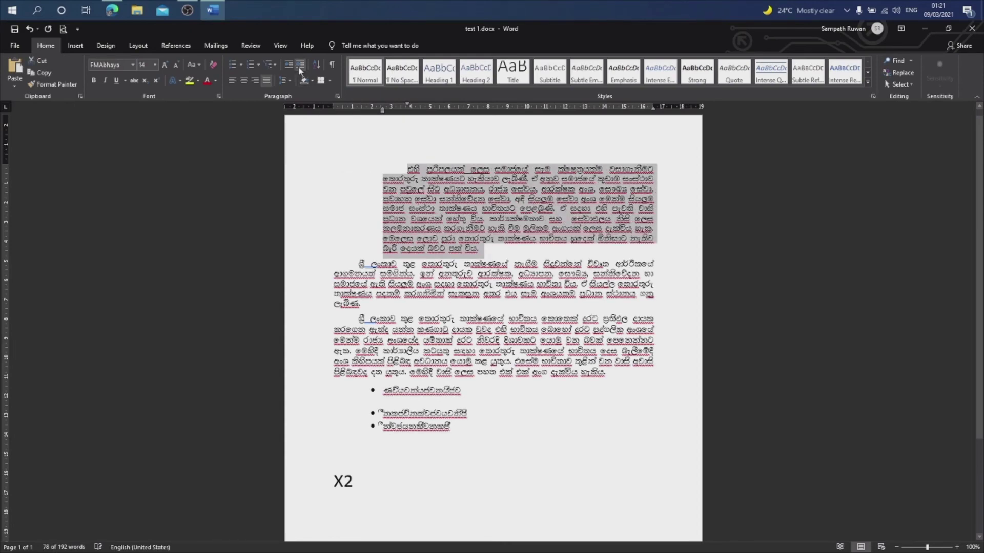
left_click(298, 66)
left_click(297, 66)
left_click(299, 66)
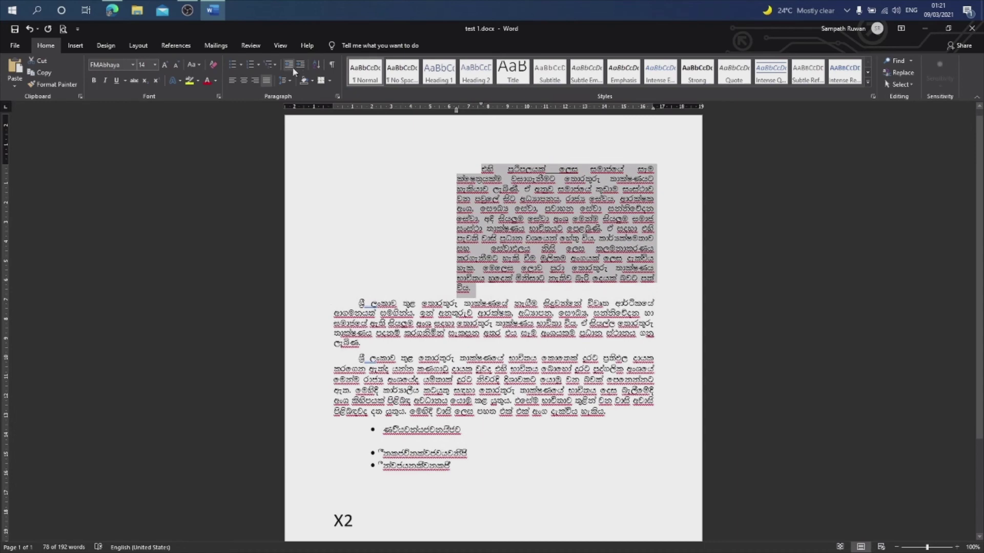
Step: Decrease the first paragraph's indent by five levels so that it sits at the left margin
left_click(289, 65)
left_click(288, 65)
left_click(288, 65)
left_click(289, 65)
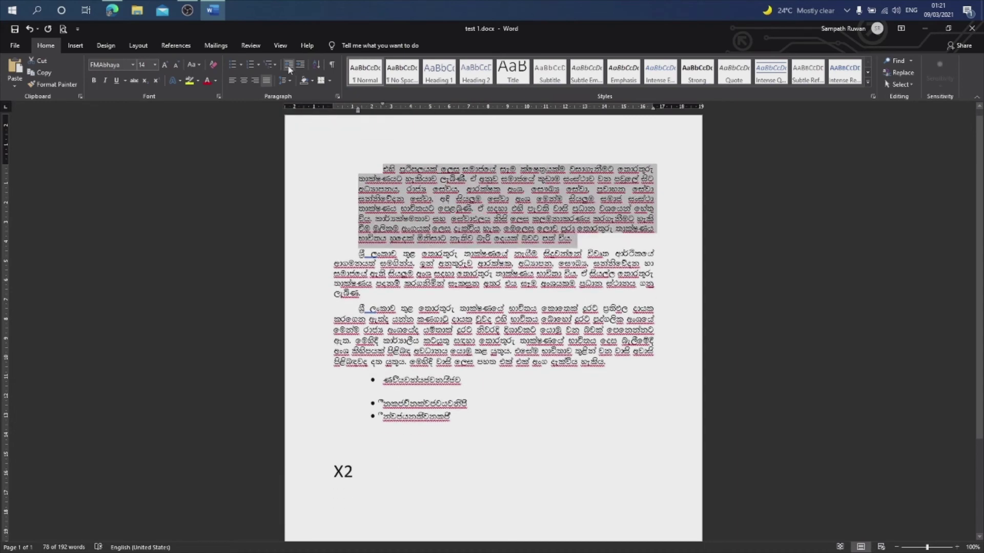
left_click(288, 66)
left_click(465, 244)
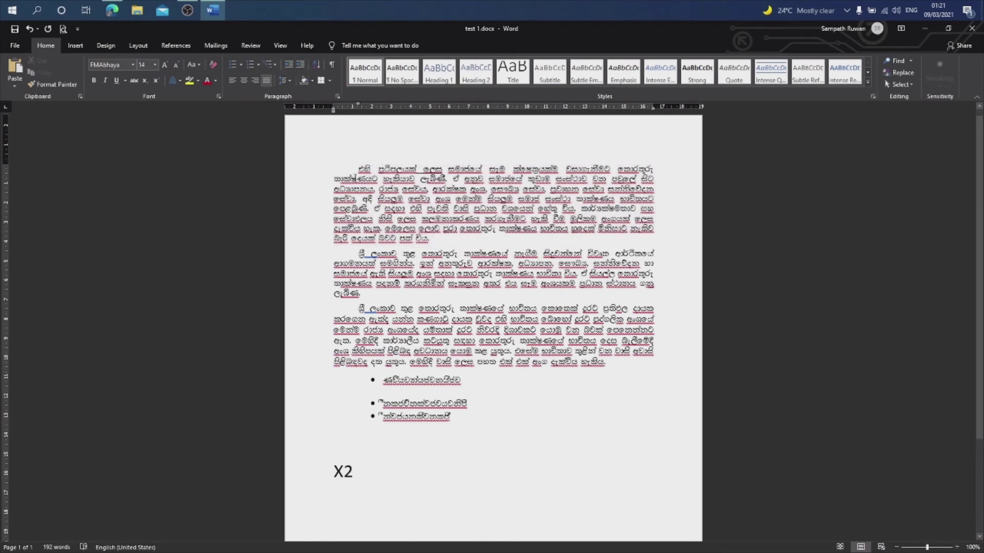
Step: Look through the paragraph shading colours and choose No Color for the first paragraph
left_click(310, 82)
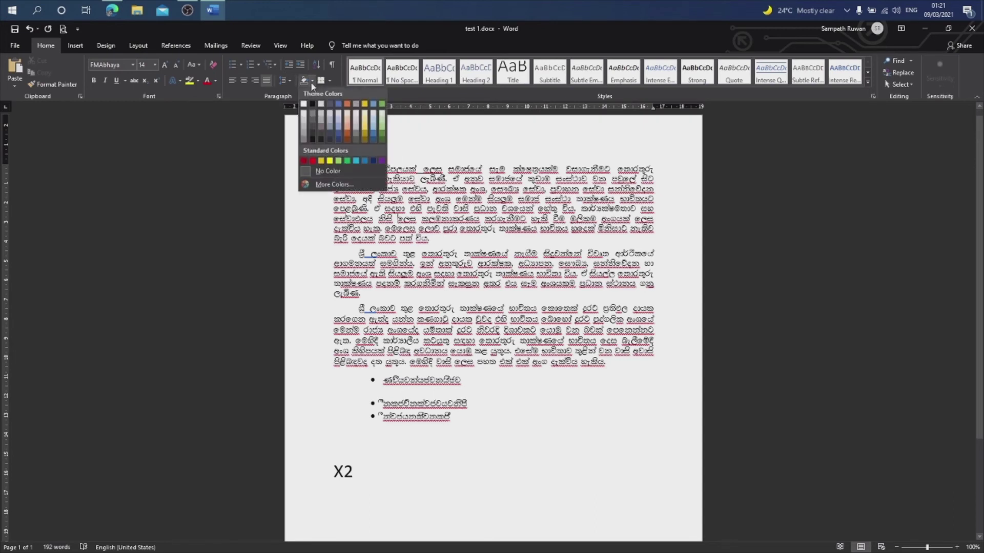
left_click(515, 194)
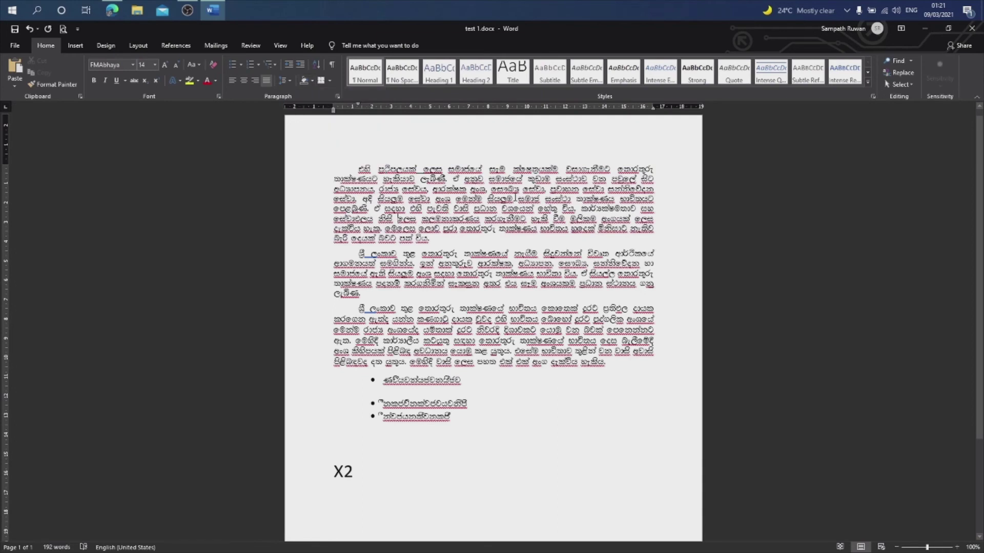
triple_click(343, 163)
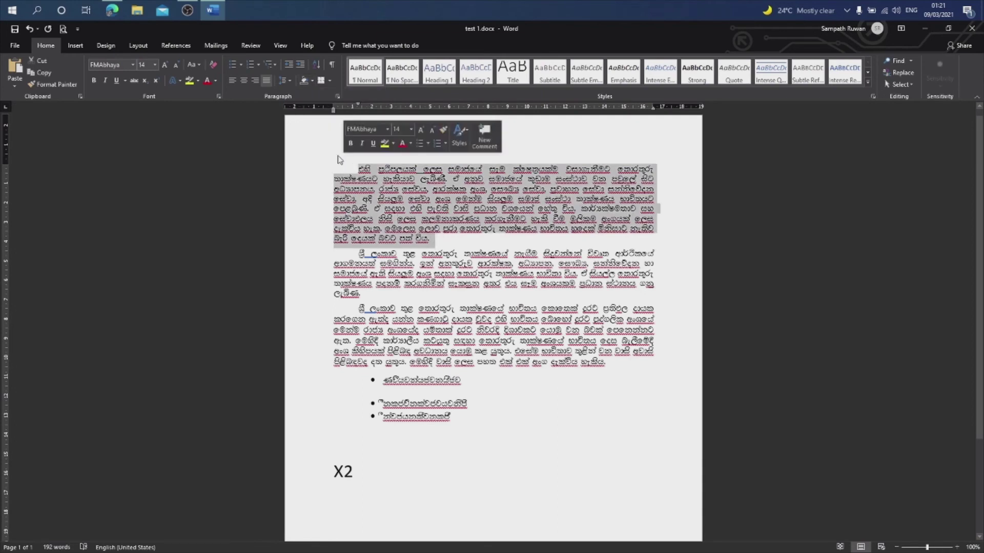
left_click(310, 81)
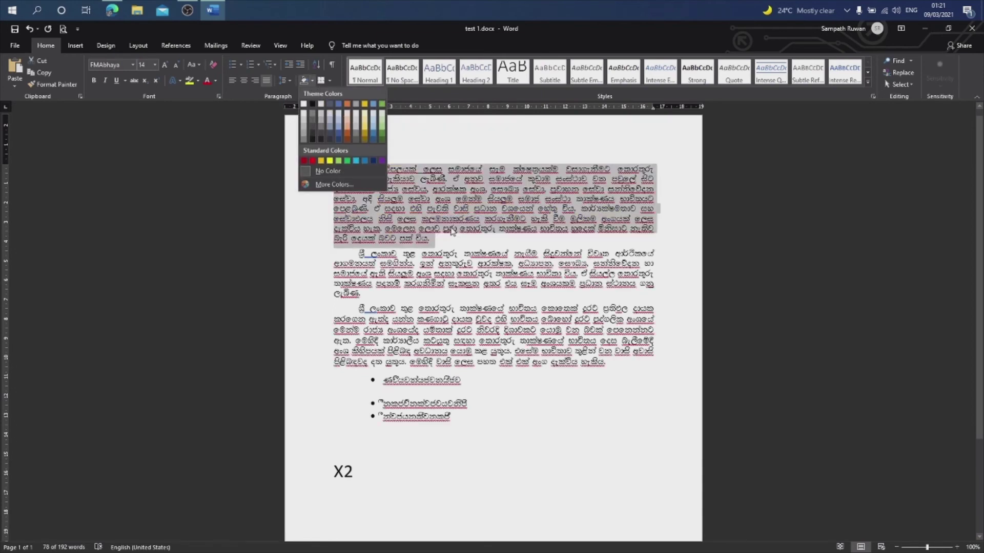
left_click(322, 171)
Step: Preview blue shading on the three paragraphs and bulleted list together, then on the first paragraph alone, leaving the text unshaded
mouse_move(549, 419)
left_mouse_down()
mouse_move(393, 241)
mouse_move(362, 159)
mouse_move(298, 128)
left_mouse_up()
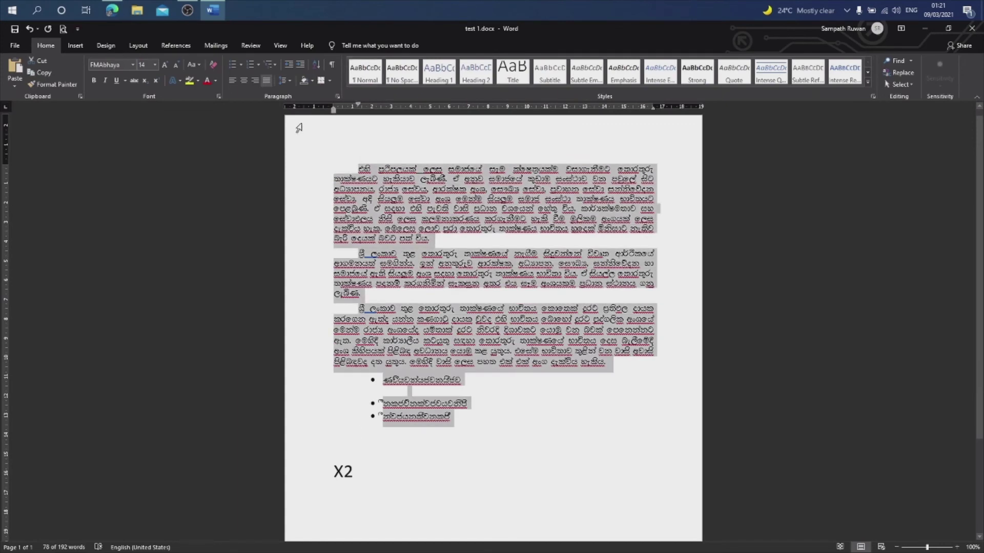
left_click(312, 81)
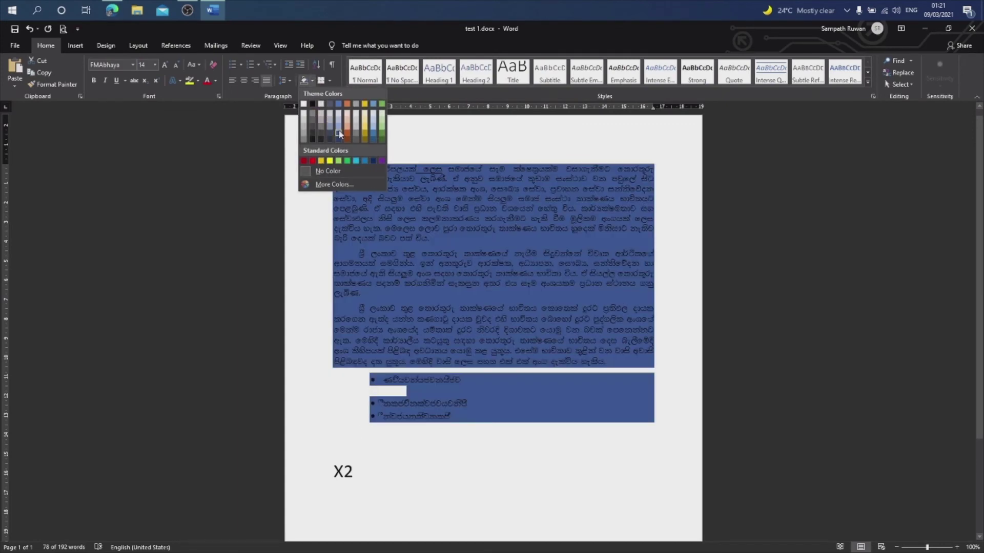
left_click(432, 237)
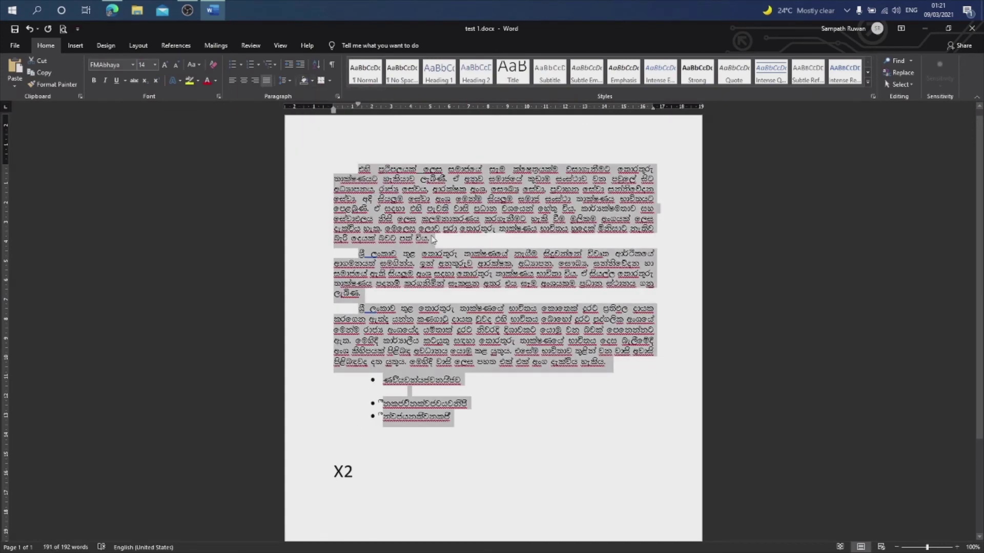
left_click(489, 267)
left_click_drag(433, 239, 346, 172)
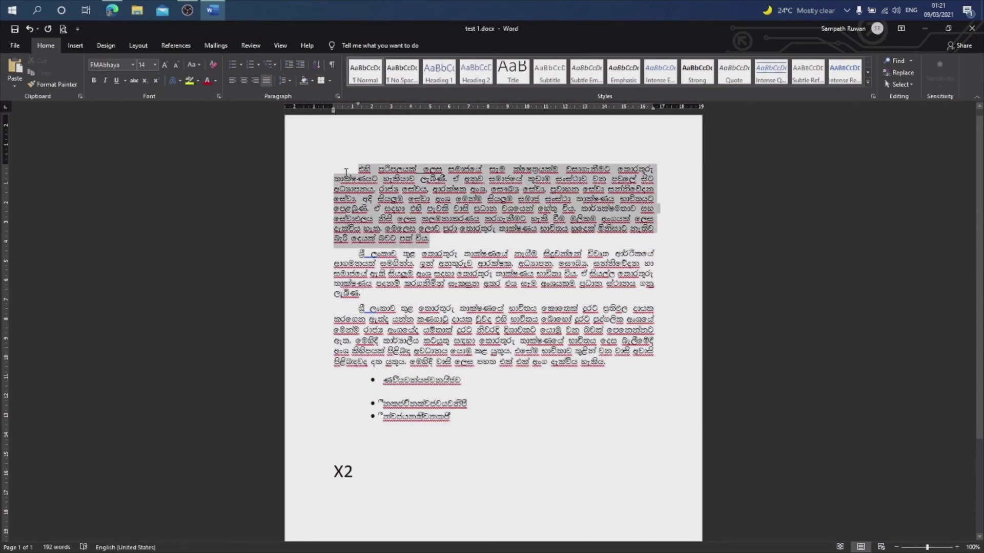
left_click(312, 81)
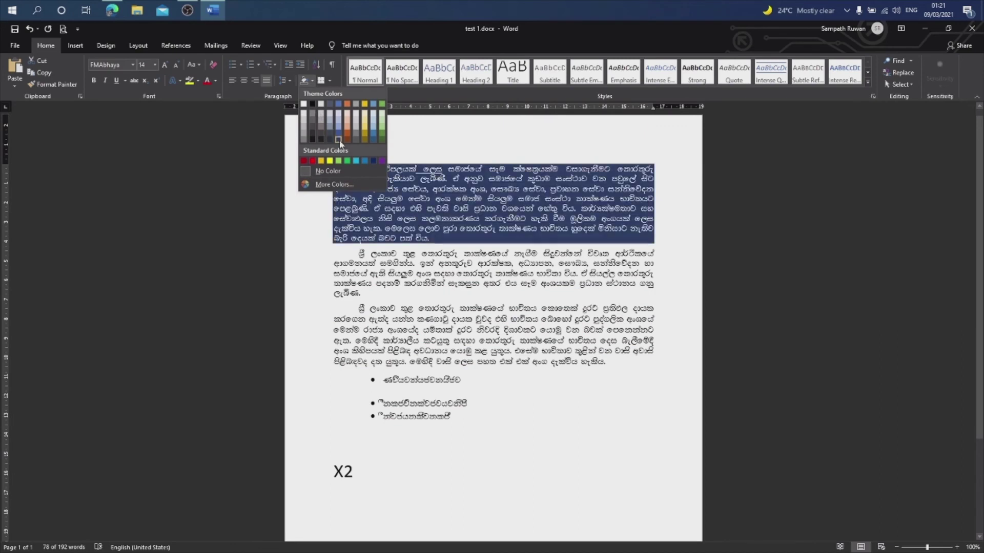
left_click(303, 112)
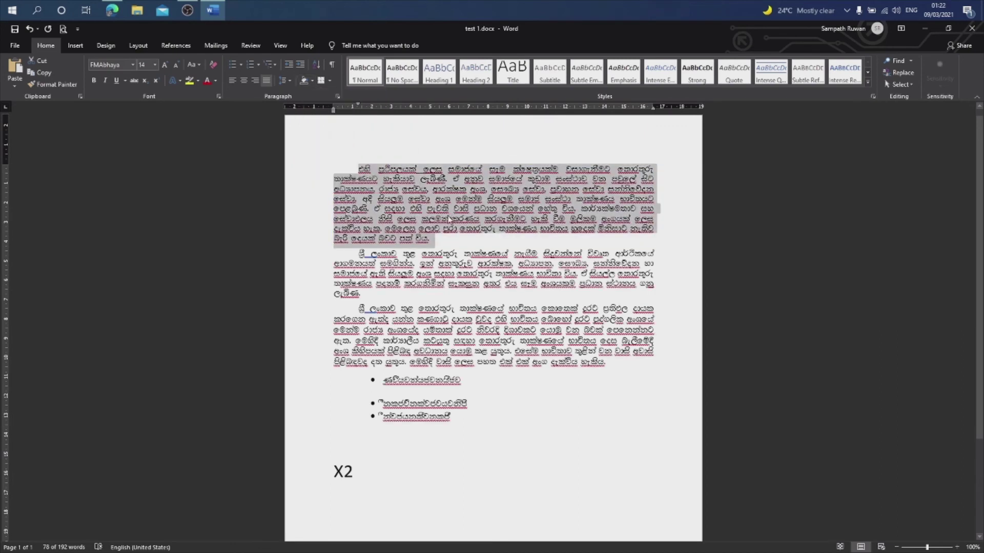
left_click(429, 210)
Step: Add outside borders around the first paragraph
triple_click(352, 166)
left_click(329, 81)
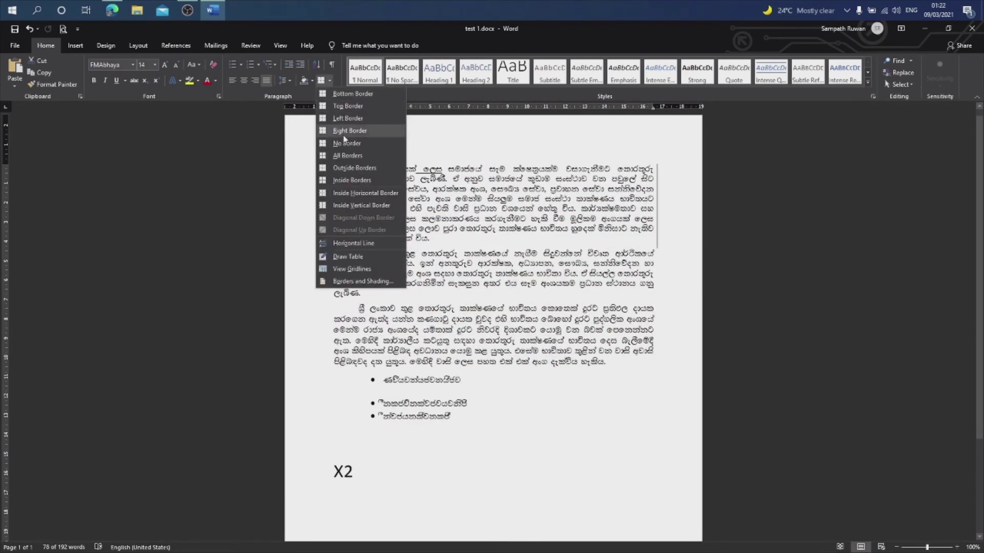
left_click(341, 168)
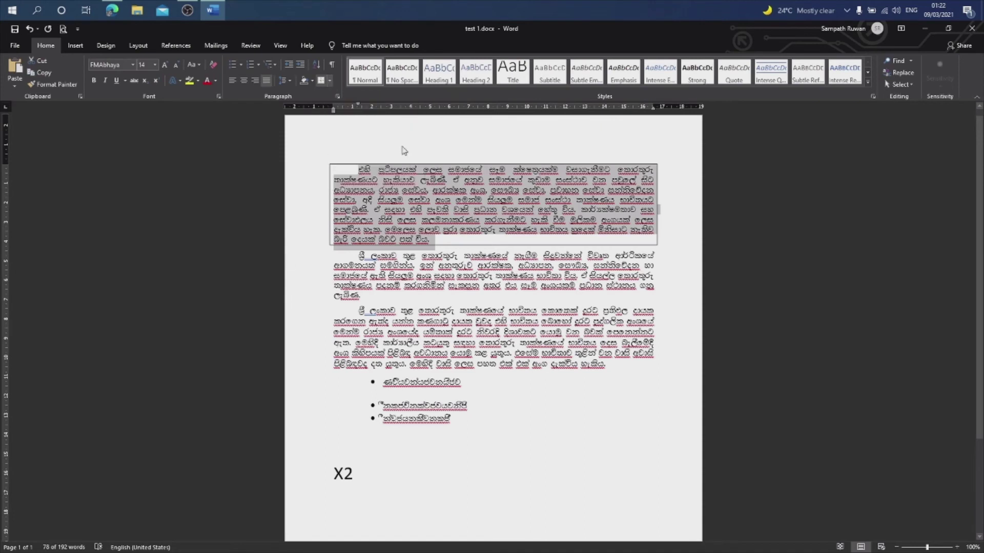
Step: Review the border options for the boxed first paragraph, then close the list without choosing one
left_click_drag(335, 169, 537, 251)
left_click(329, 81)
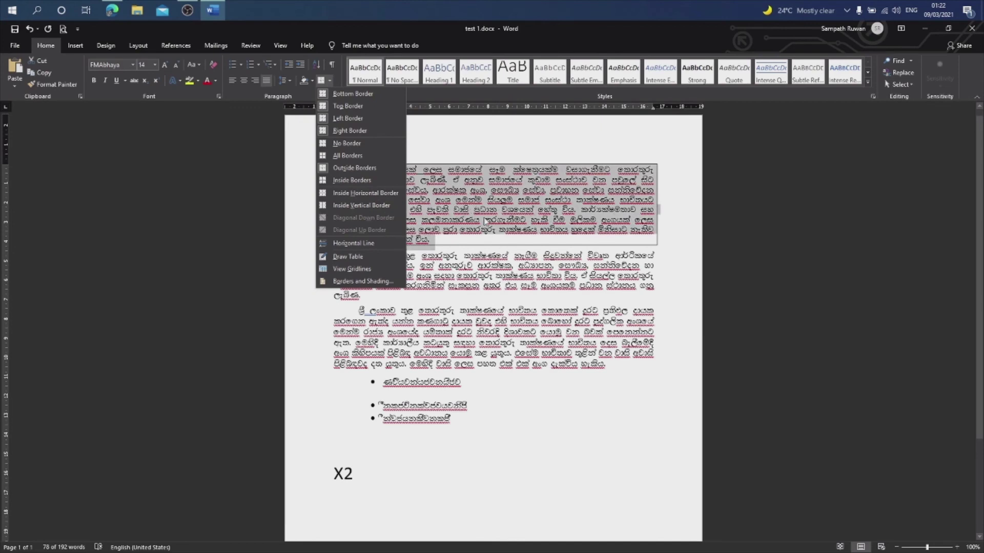
left_click(482, 235)
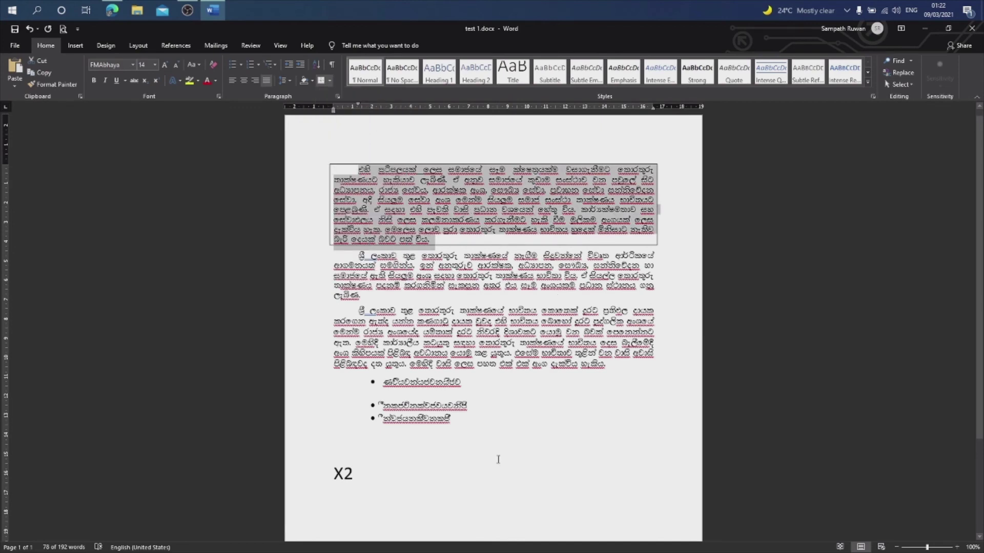
Step: Draw a one-cell table about 4.6 cm wide and 0.77 cm high below the bulleted list with Draw Table
left_click_drag(454, 419, 384, 421)
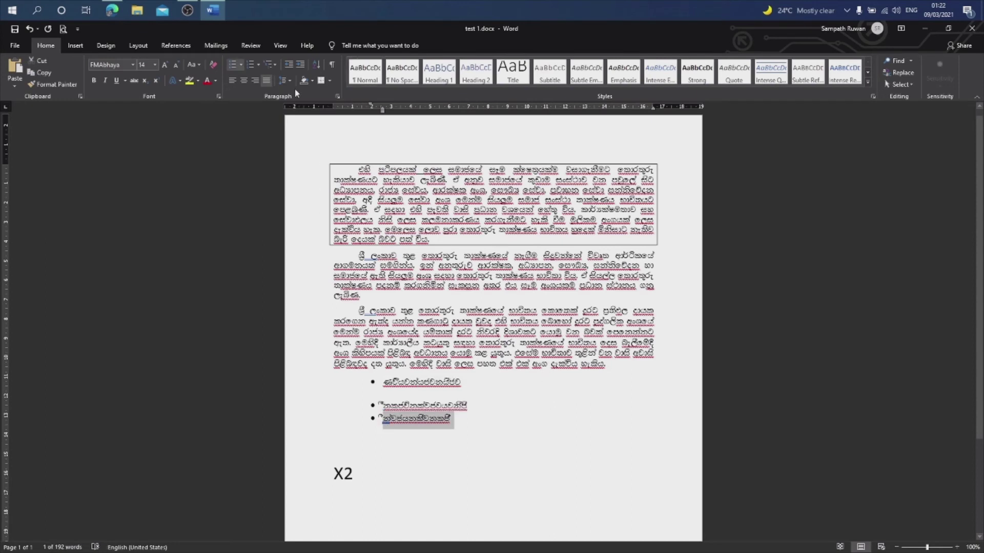
left_click(329, 81)
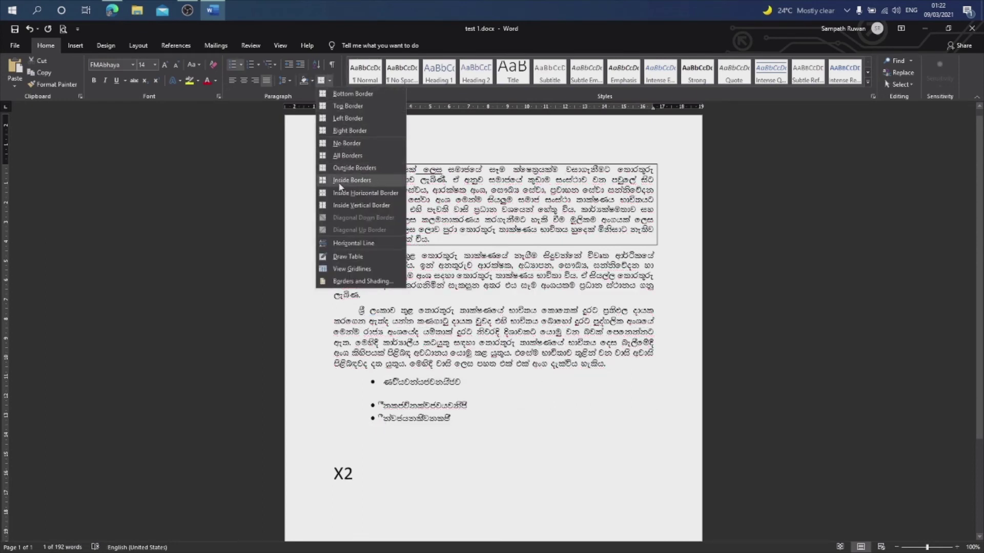
left_click(345, 260)
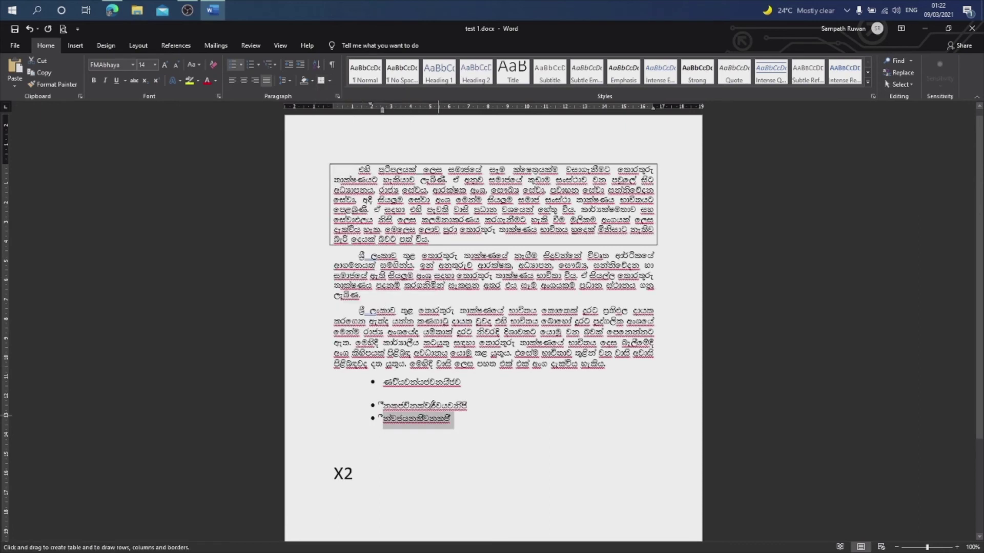
mouse_move(378, 439)
left_mouse_down()
mouse_move(476, 437)
mouse_move(467, 425)
mouse_move(461, 436)
left_mouse_up()
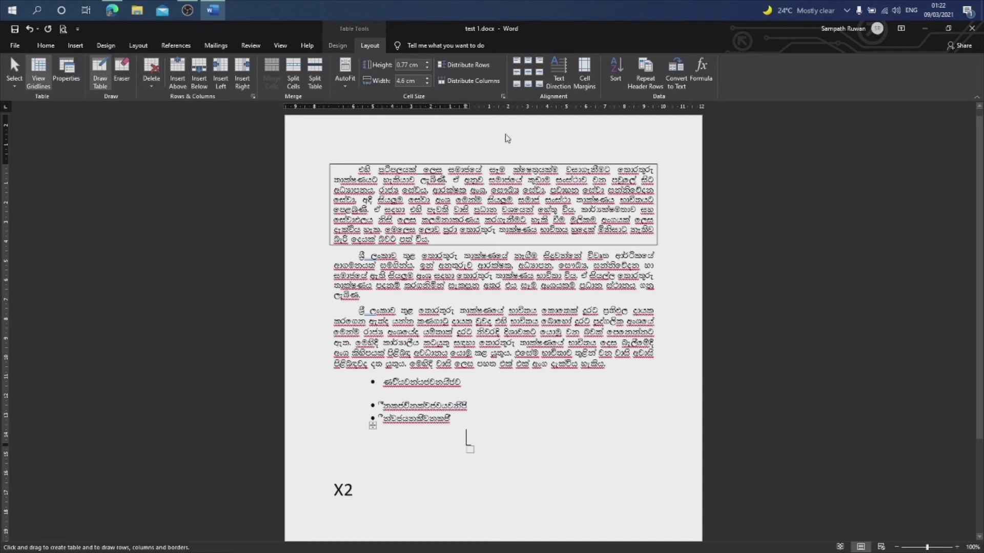
left_click(55, 49)
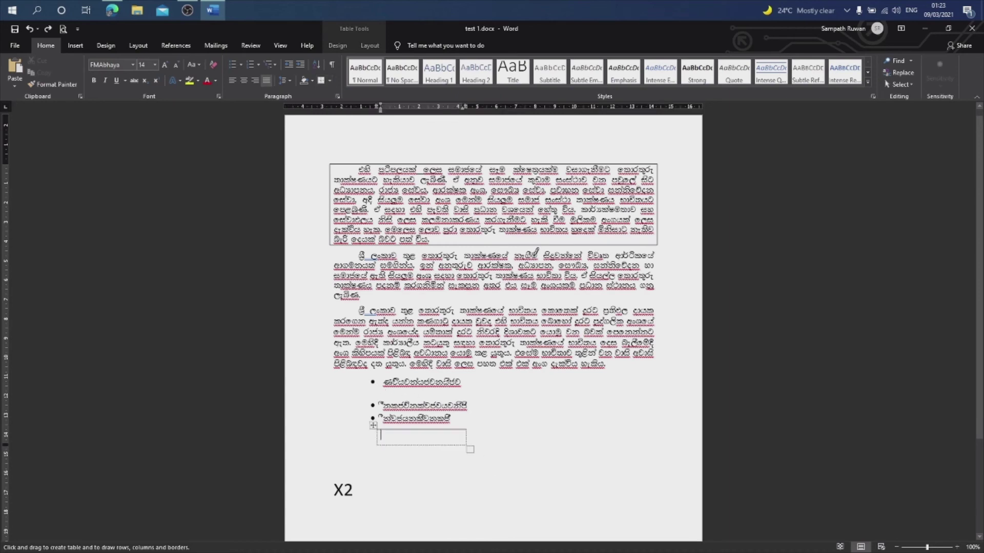
Step: Undo the drawn table, stop table drawing and return to the third paragraph
key("ctrl+z")
key("Escape")
left_click(464, 342)
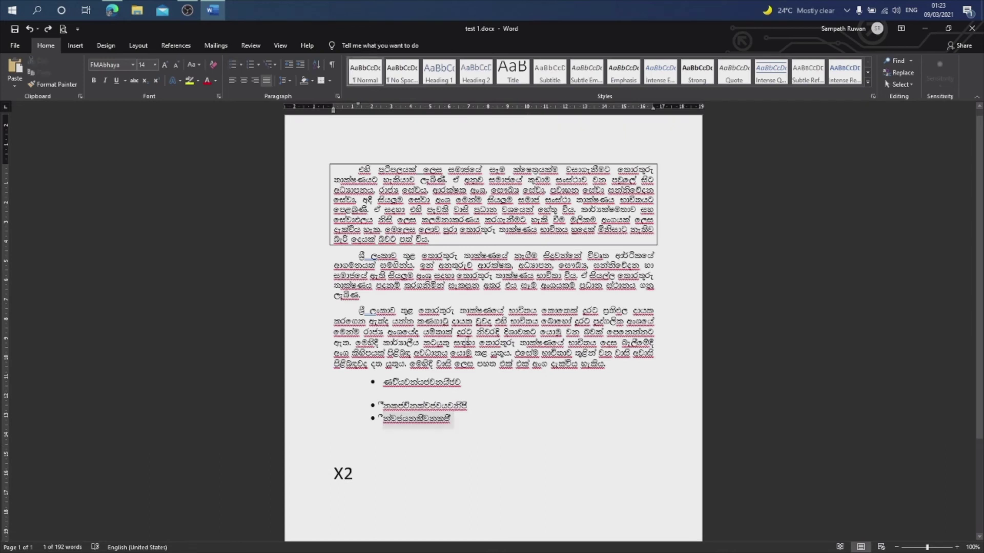
Step: Delete the bulleted list and the X2 line, then undo back through the first paragraph's border and indent changes
left_click_drag(371, 380, 516, 465)
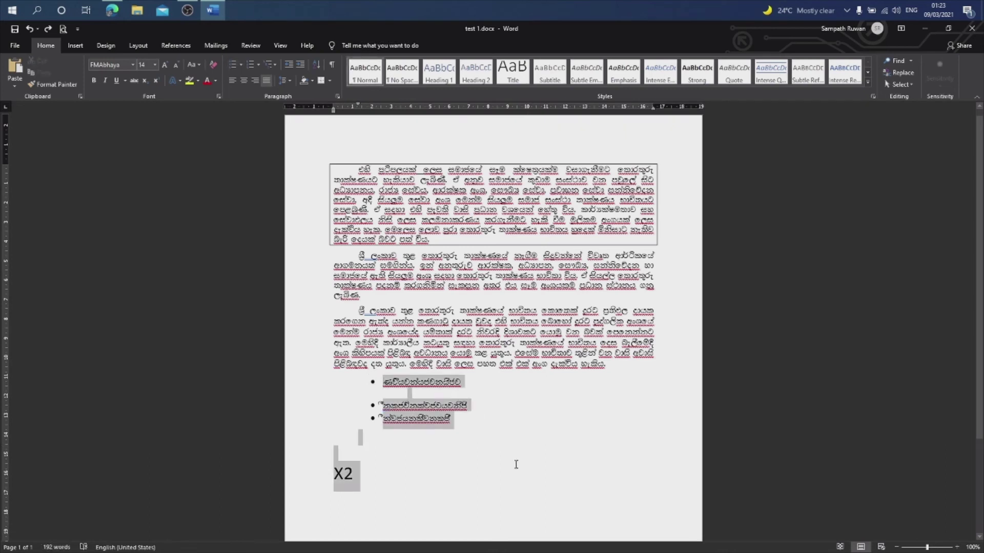
key("Delete")
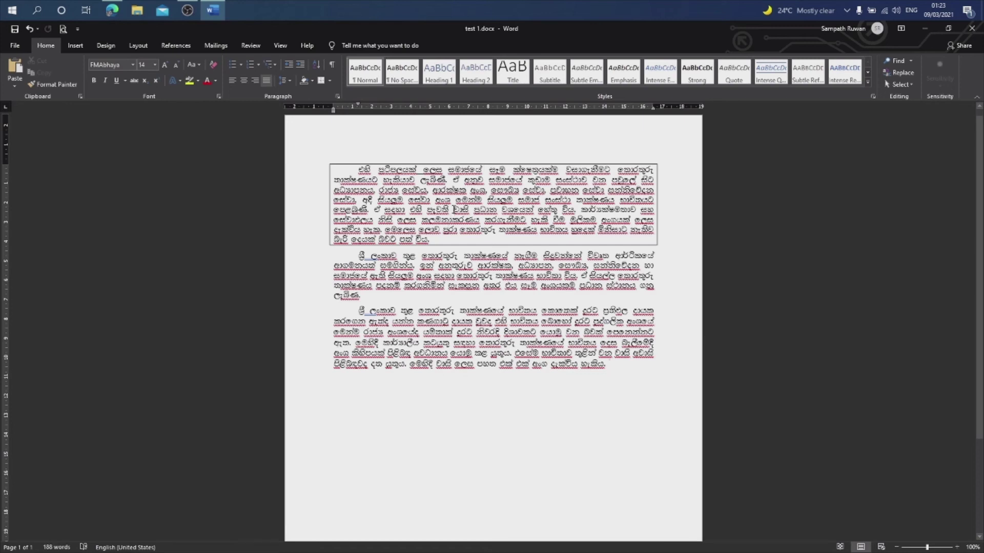
left_click(29, 29)
left_click(30, 29)
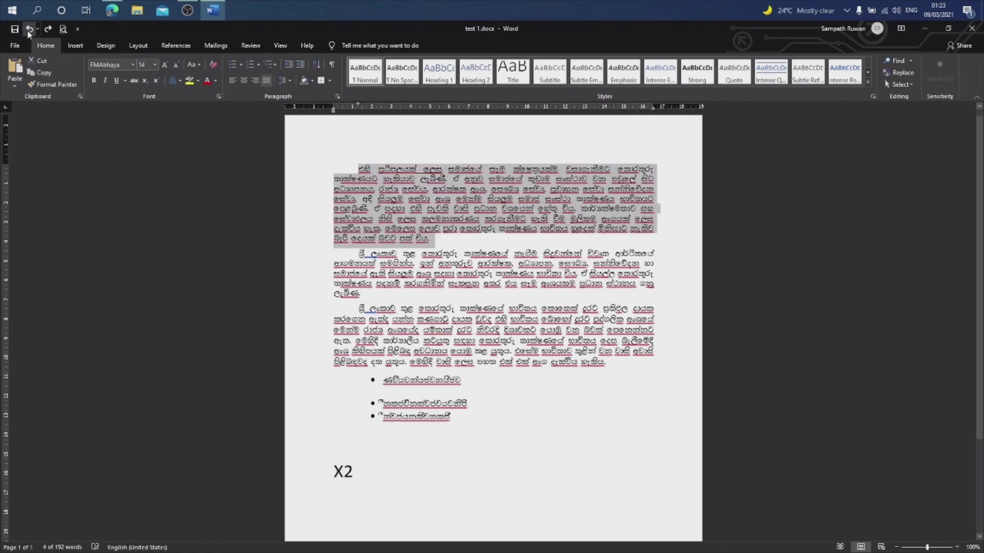
left_click(30, 29)
left_click(29, 29)
left_click(28, 32)
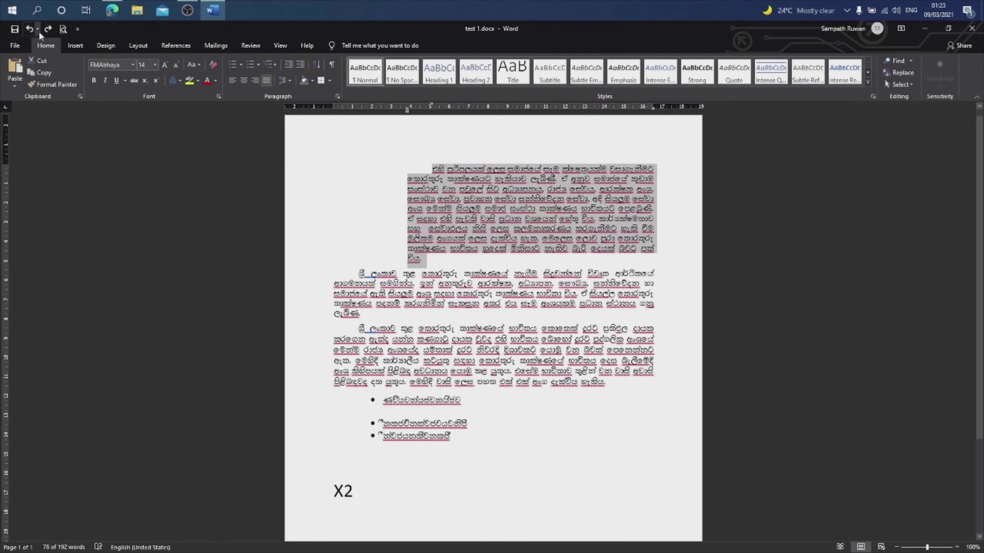
Step: Redo the undone indent, border and deletion changes
left_click(49, 29)
left_click(49, 29)
left_click(48, 29)
left_click(48, 29)
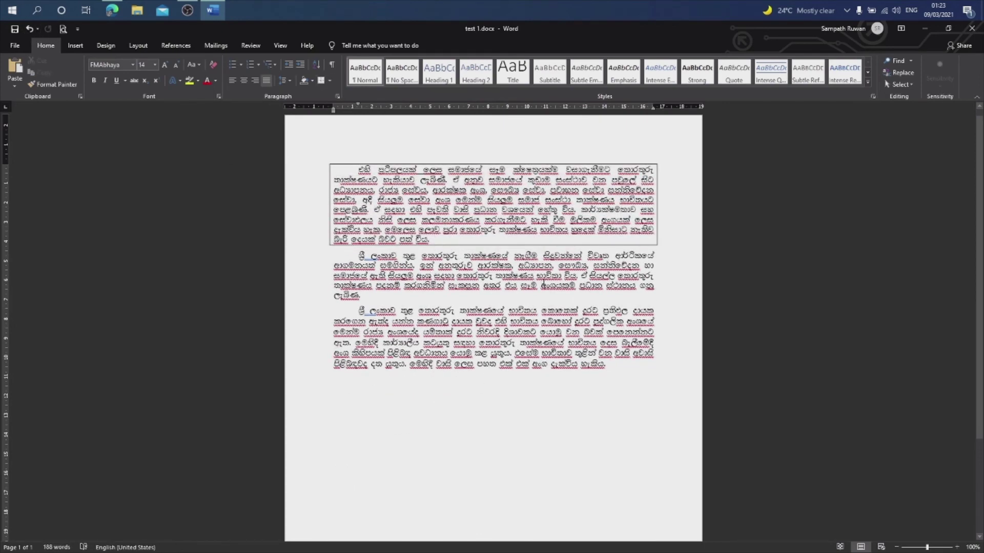
Step: Undo the deletion of the bulleted list and X2 line, and clear the character formatting of the restored text
key("ctrl+z")
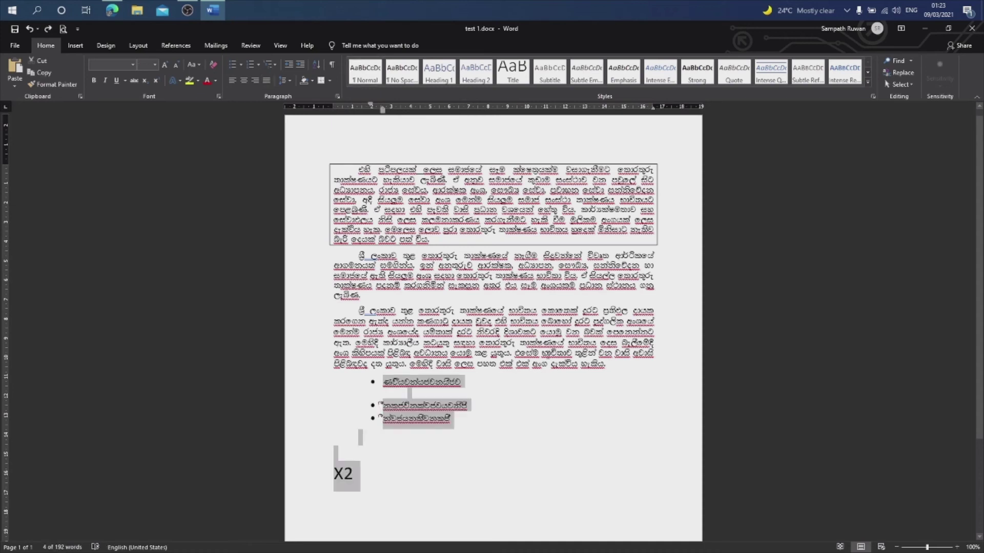
key("ctrl+space")
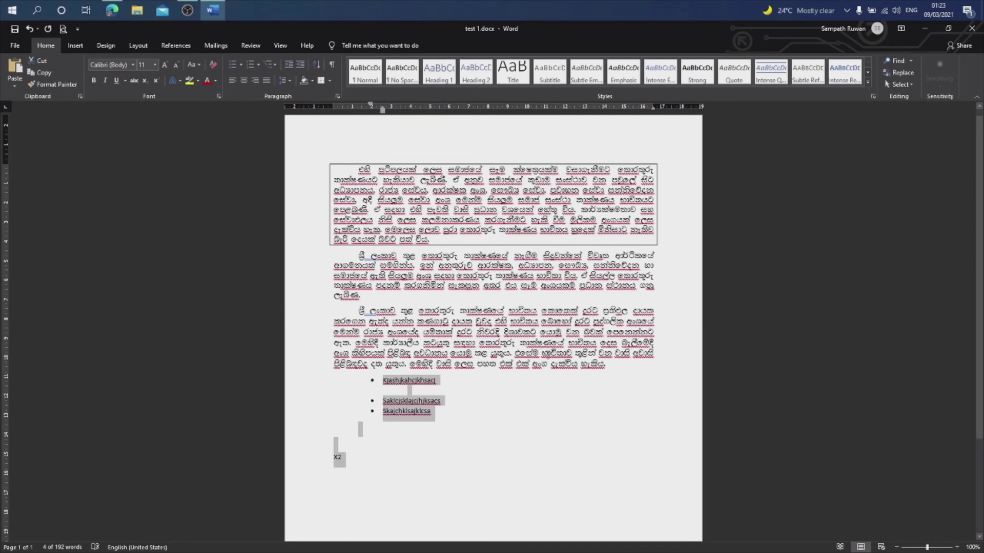
left_click(531, 343)
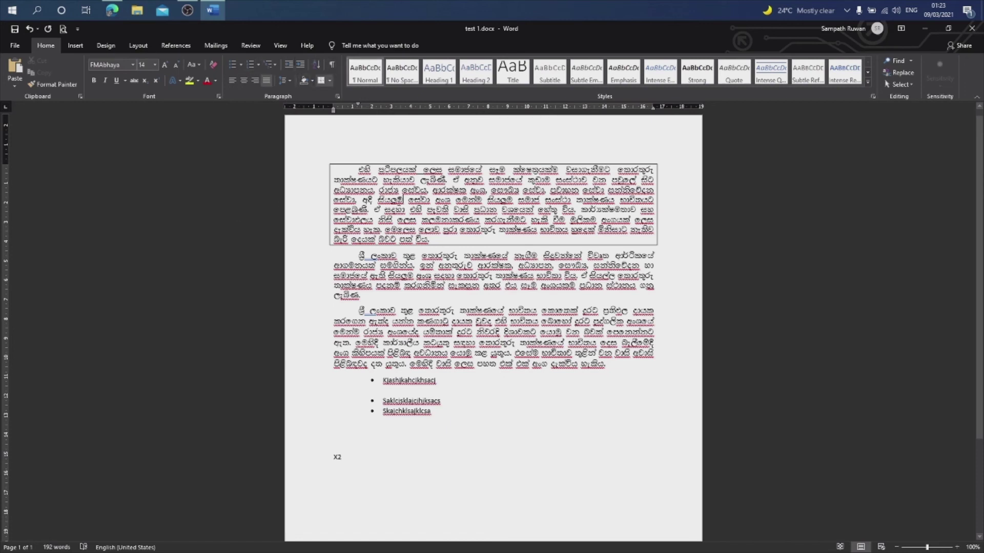
Step: Examine the Sort Text options for the second paragraph, then cancel without sorting
left_click_drag(357, 255, 362, 296)
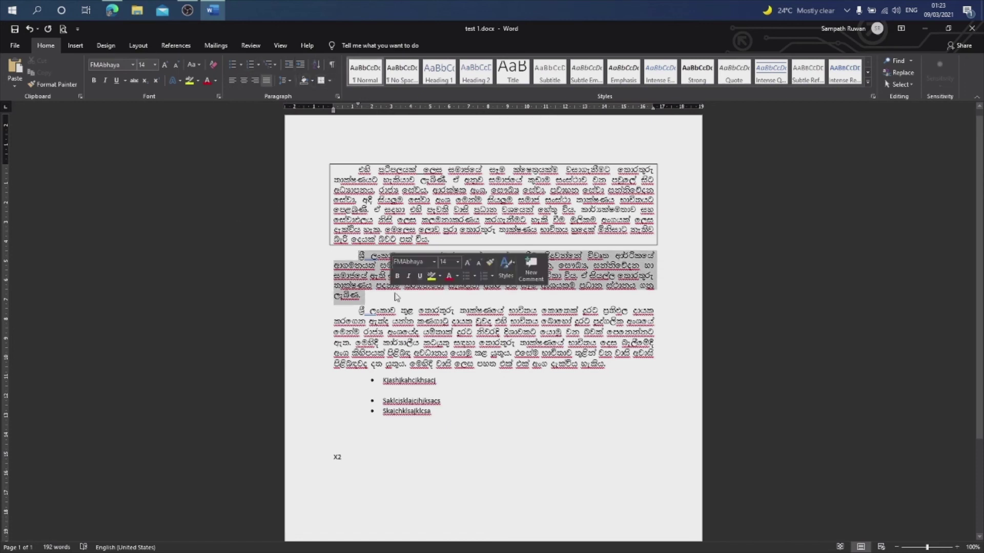
left_click(317, 65)
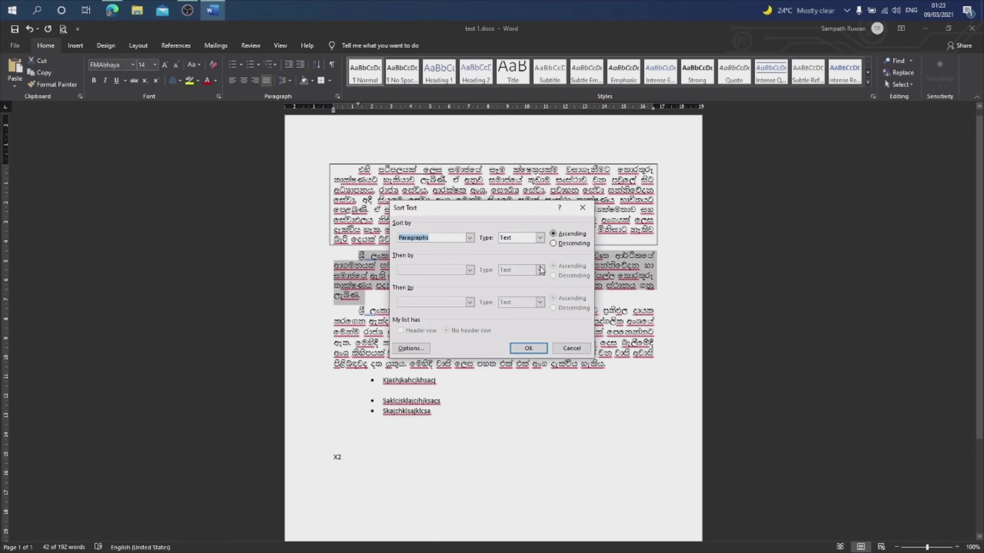
left_click_drag(495, 207, 547, 229)
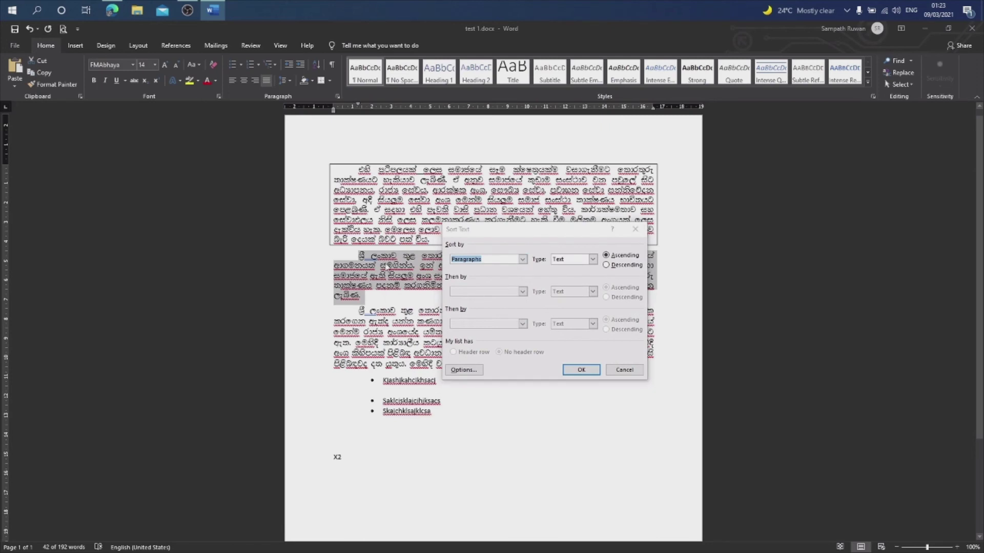
left_click(624, 370)
Step: Try to sort the first two words of the second paragraph by Paragraphs as Text in ascending order
left_click(399, 256)
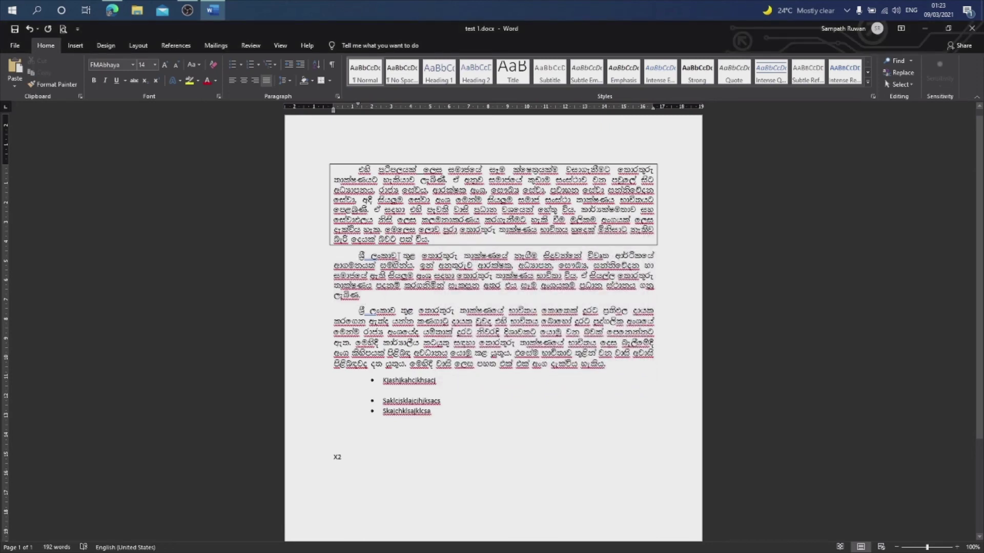
left_click_drag(399, 256, 357, 256)
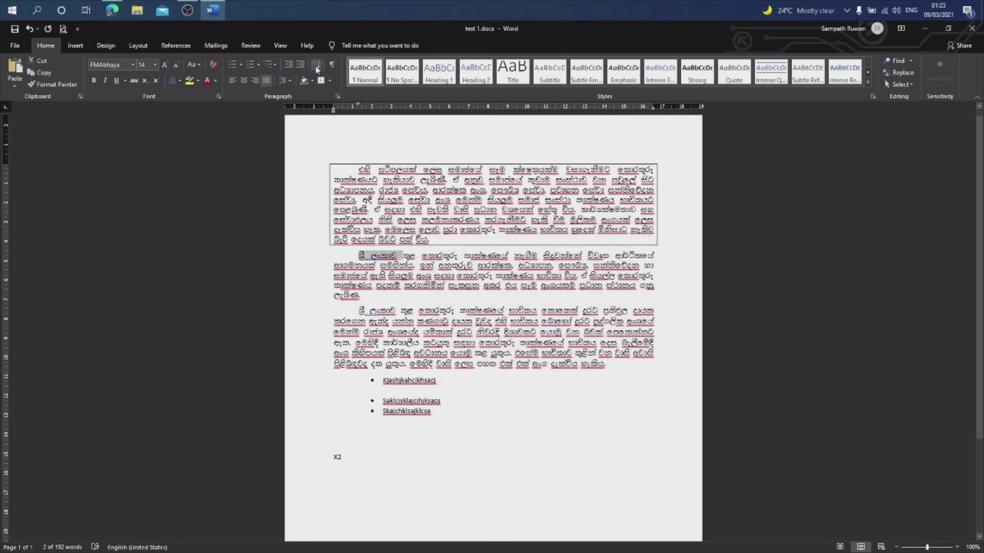
left_click(317, 66)
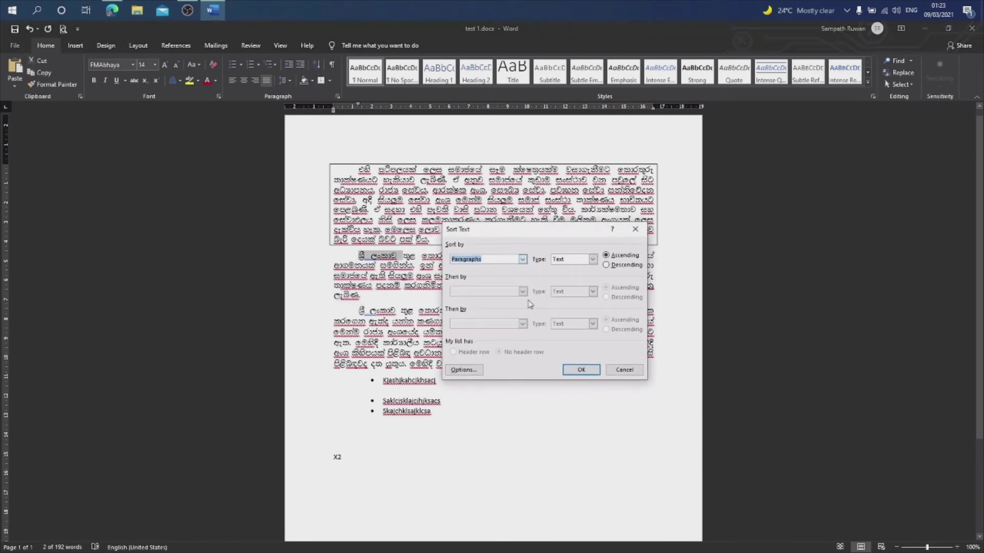
left_click(592, 259)
left_click(564, 265)
left_click(581, 369)
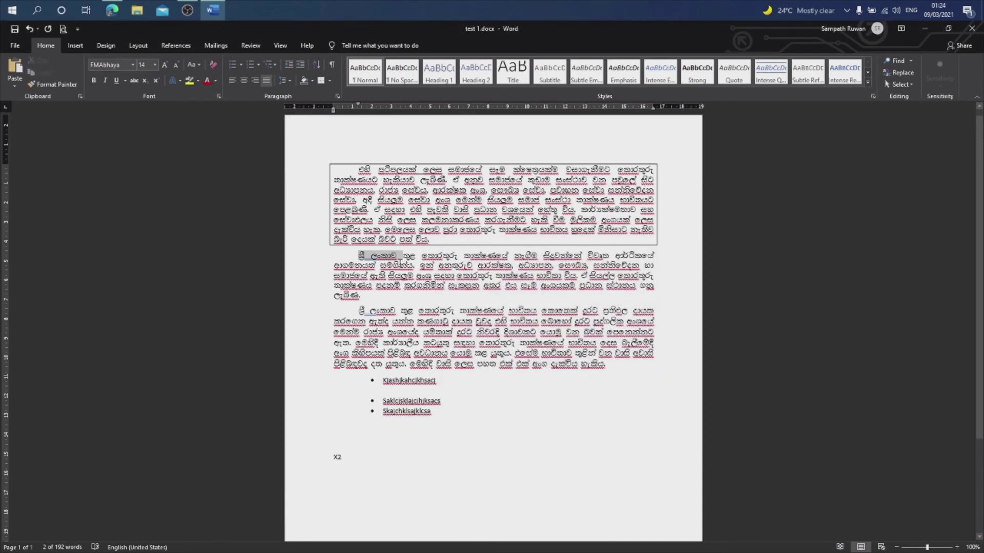
Step: Try to sort the same two words by Paragraphs as Date in descending order, then deselect them
left_click_drag(403, 259, 355, 258)
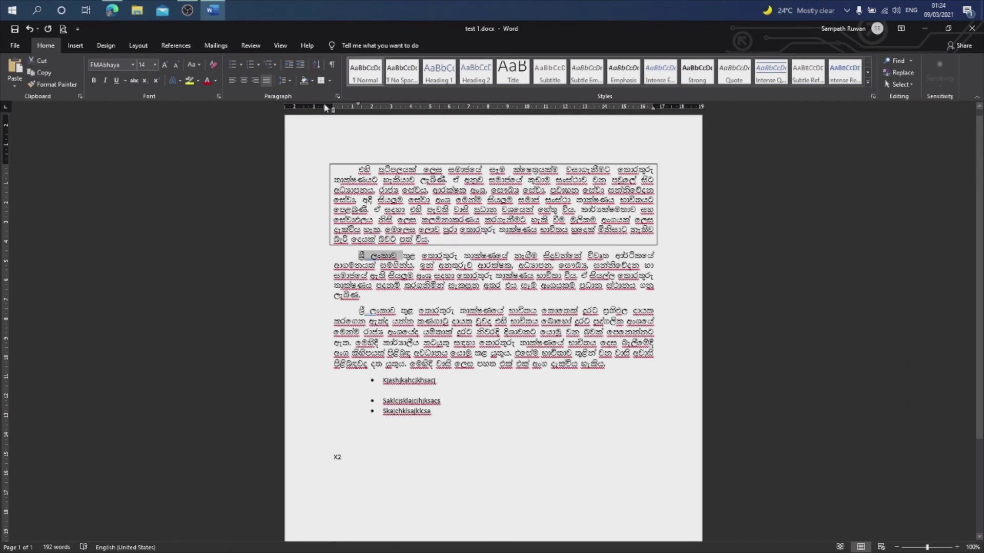
left_click(316, 66)
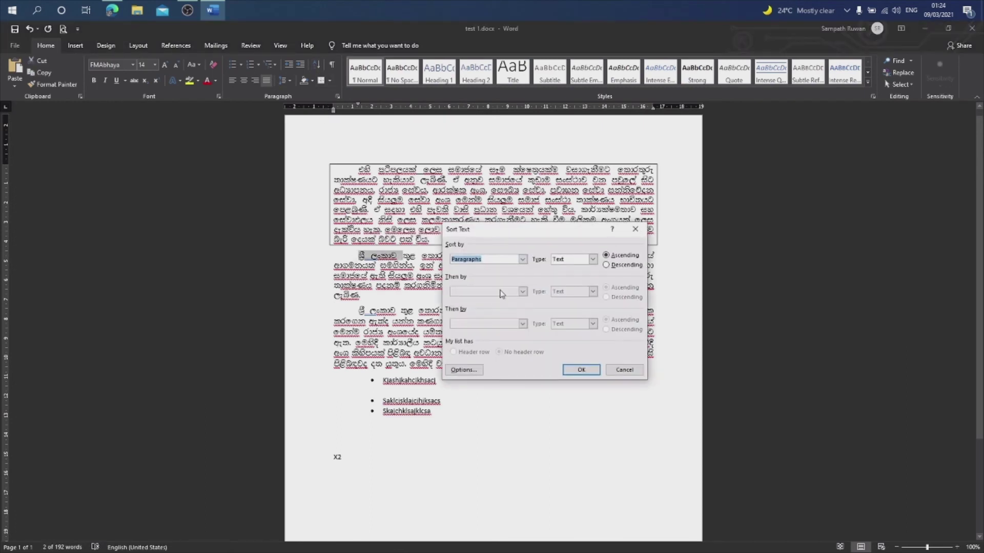
left_click(566, 260)
left_click(578, 282)
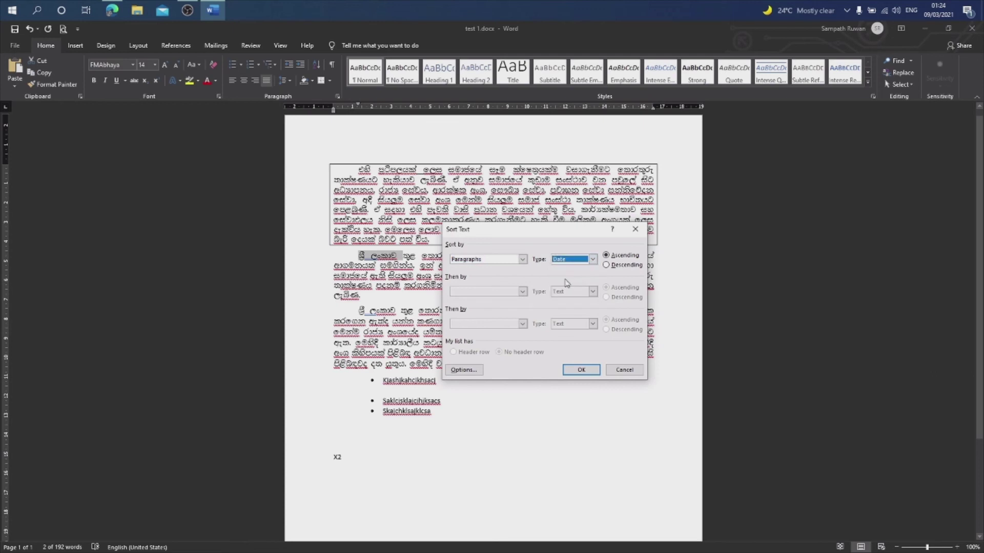
left_click(606, 264)
left_click(581, 370)
left_click(402, 260)
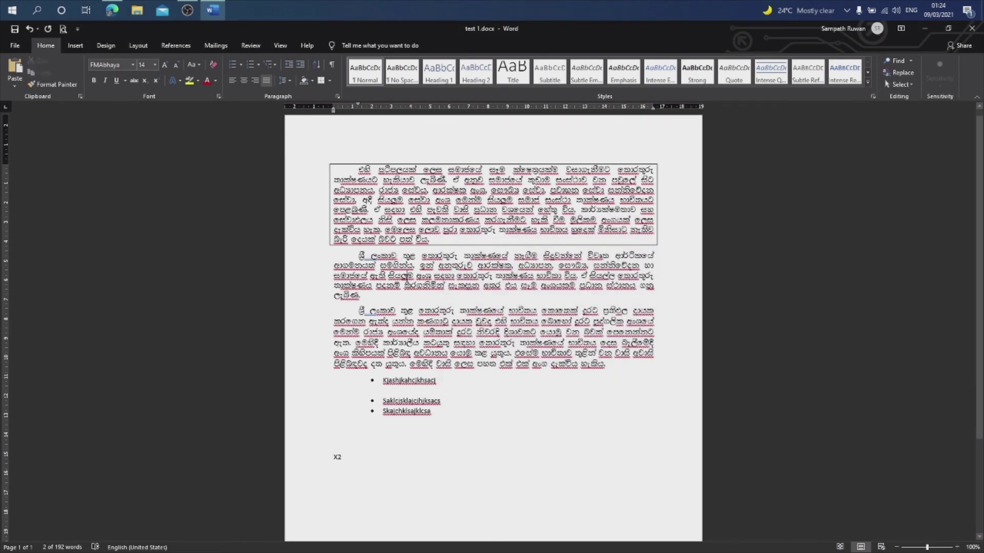
left_click_drag(358, 256, 399, 256)
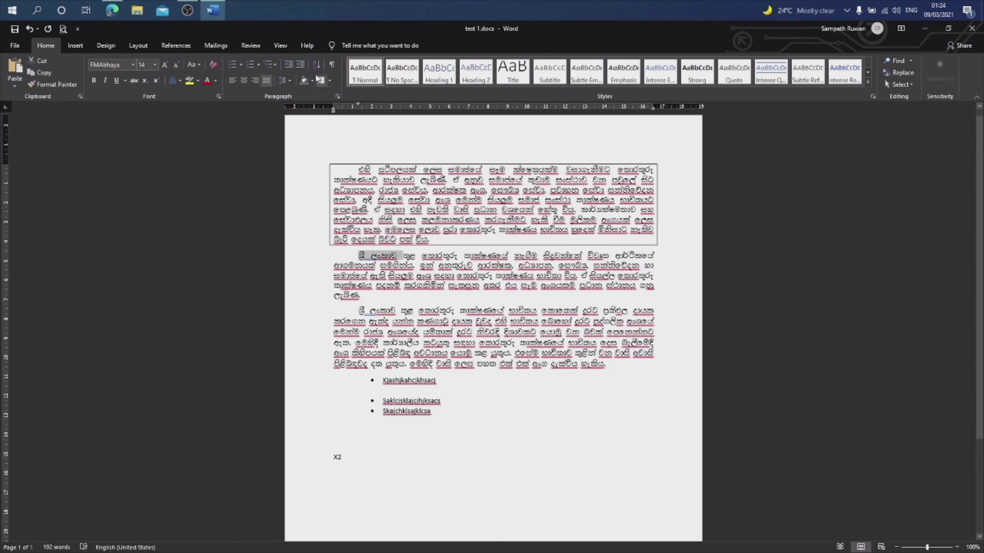
left_click(533, 296)
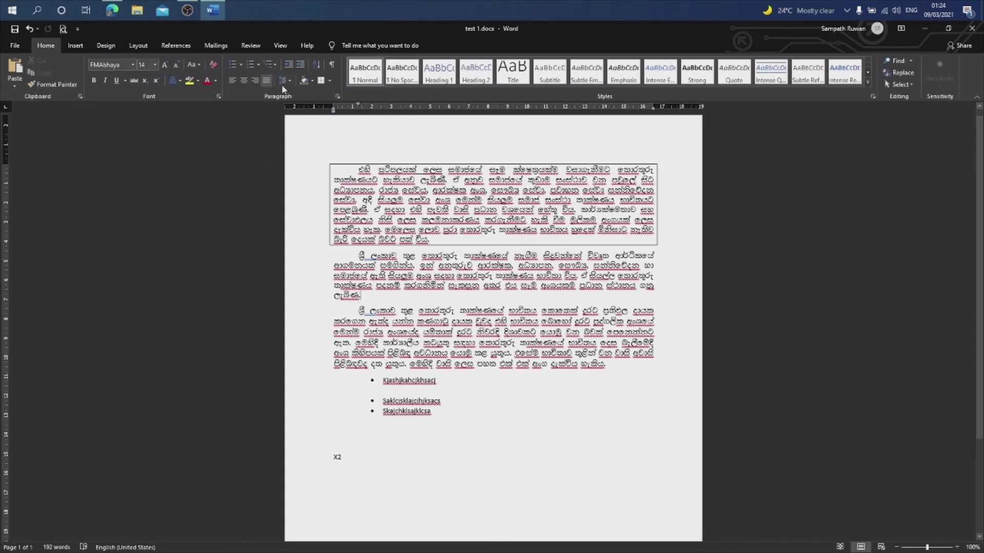
Step: Show the formatting marks, then undo the recent changes back through the border and into the first paragraph's indent changes
left_click(331, 65)
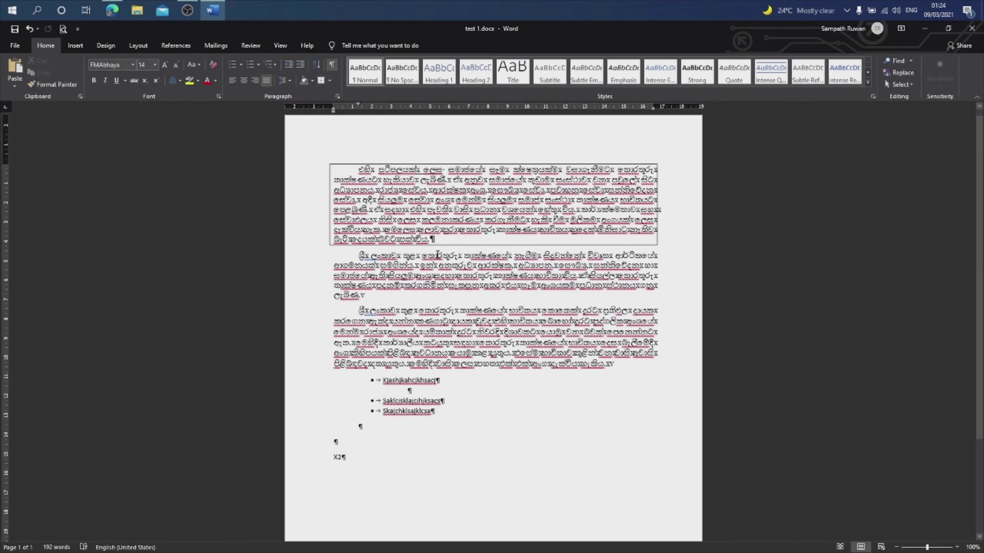
key("ctrl+z")
key("ctrl+z")
key("ctrl+z")
key("ctrl+z")
key("ctrl+z")
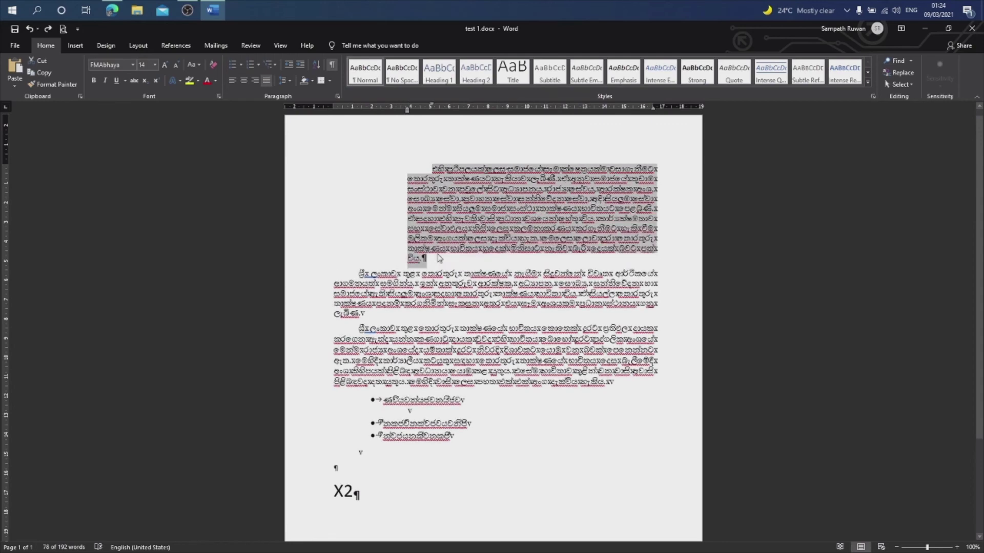
key("ctrl+z")
key("ctrl+z")
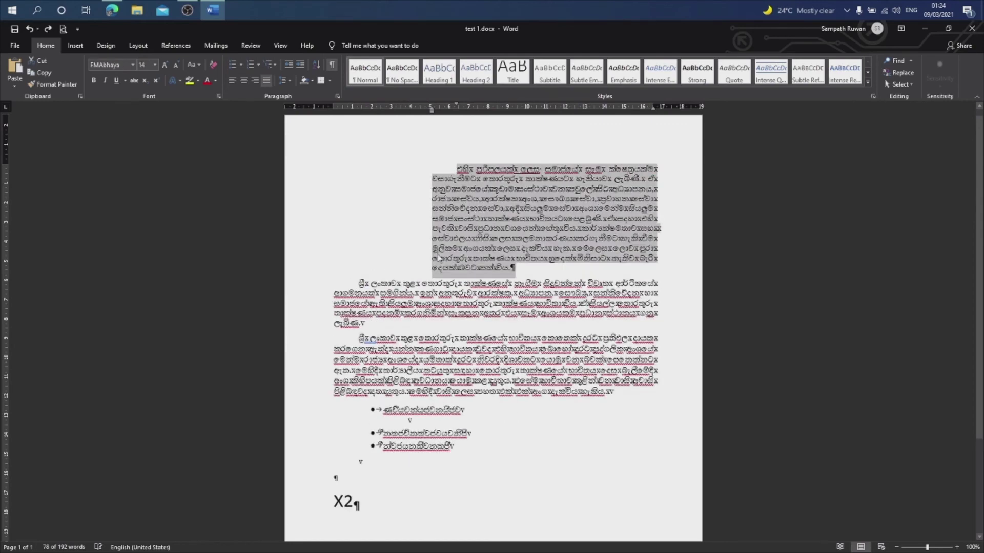
key("ctrl+z")
key("ctrl+z")
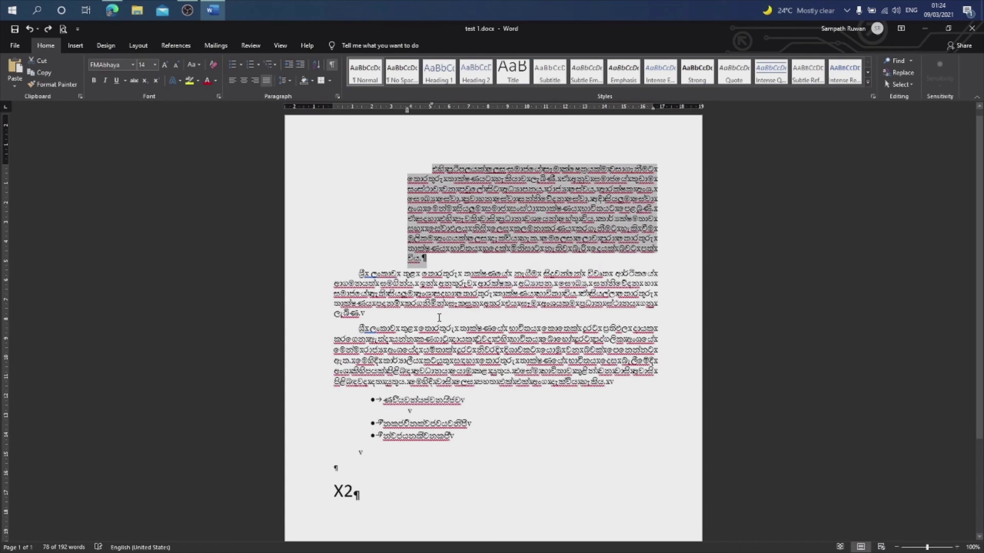
Step: Hide the formatting marks and undo the remaining indents on the first paragraph
left_click(332, 64)
key("ctrl+z")
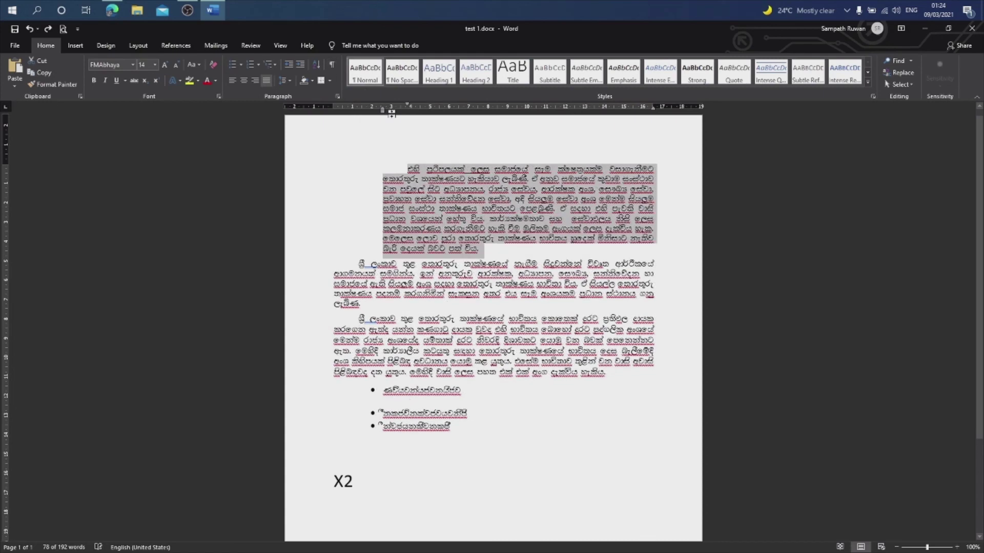
key("ctrl+z")
key("ctrl+z")
left_click(417, 245)
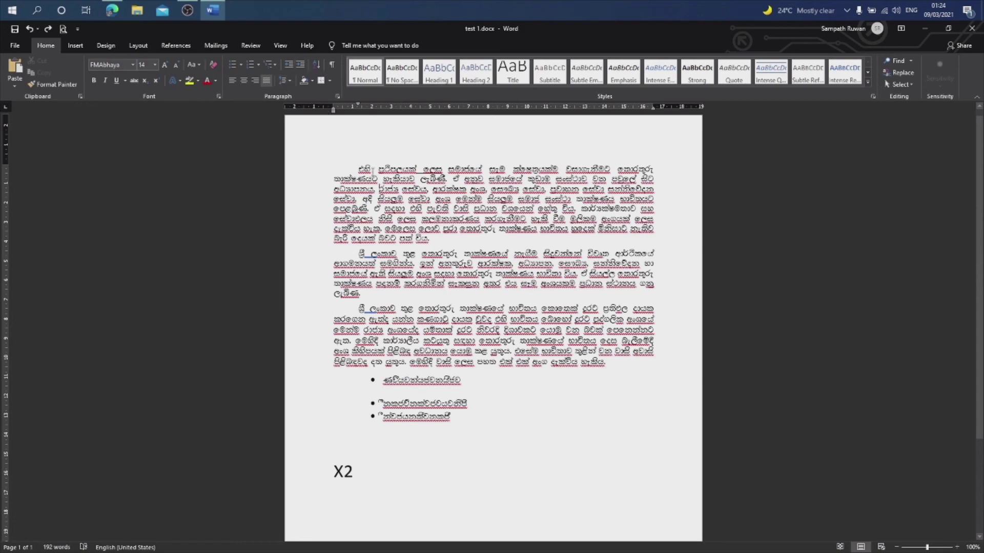
Step: Select the text from the first through the third paragraph and look through the full gallery of styles
left_click_drag(373, 172, 573, 352)
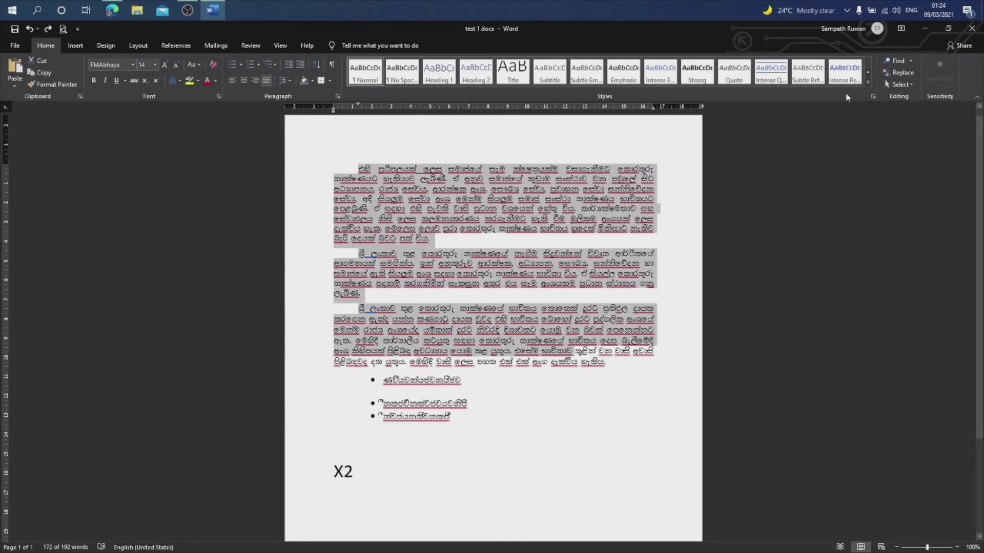
left_click(867, 82)
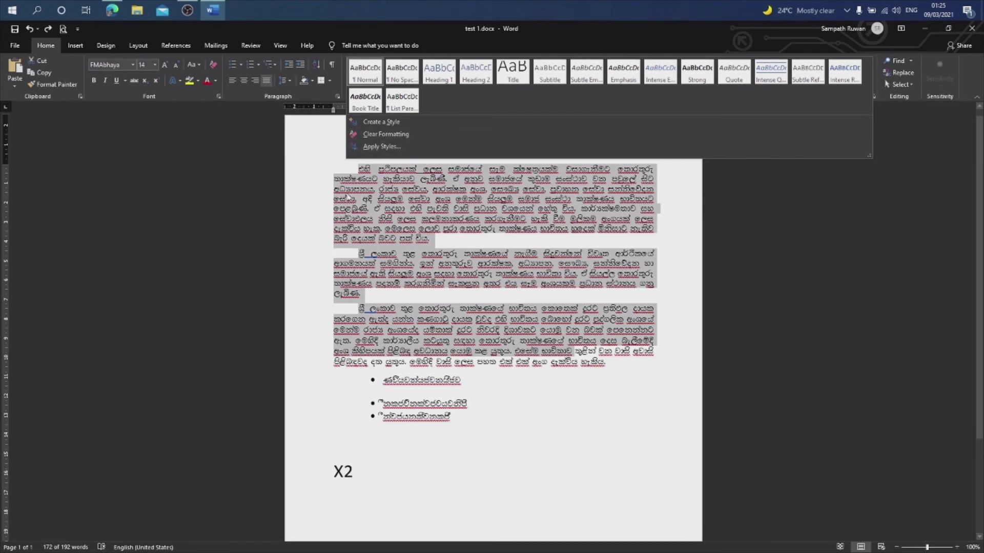
left_click(510, 227)
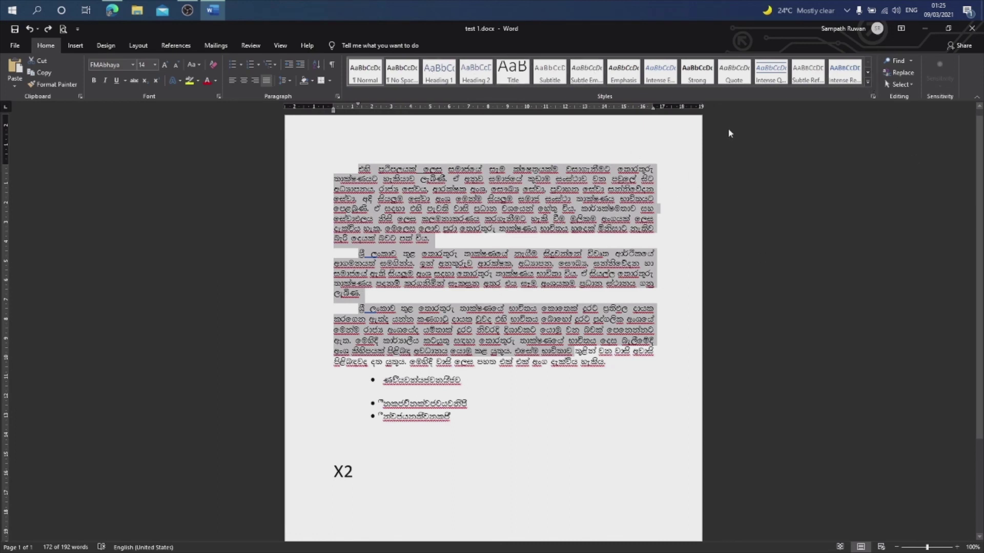
left_click(867, 82)
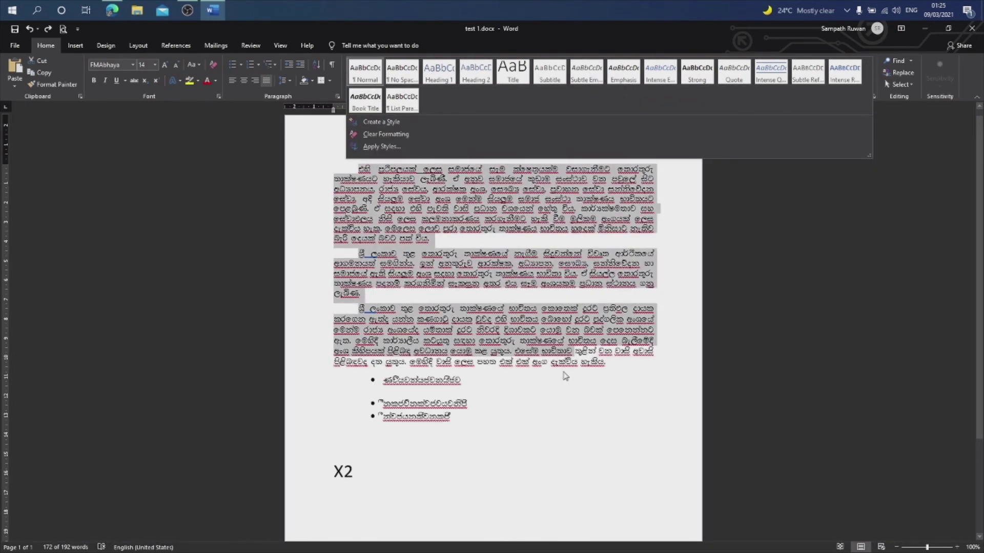
left_click(563, 373)
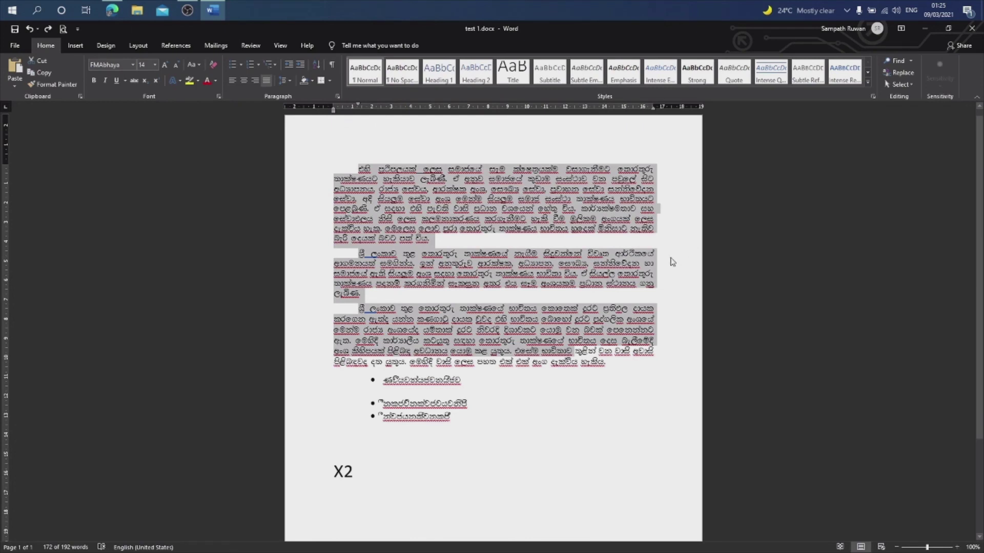
Step: Find the selected text in the document and go to its match in the first paragraph, then deselect it
left_click(894, 61)
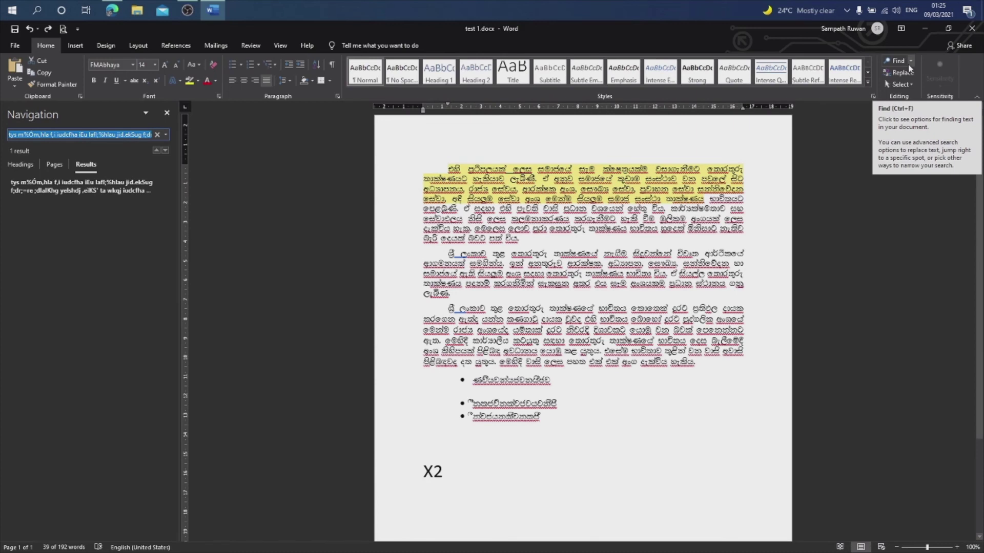
left_click(515, 180)
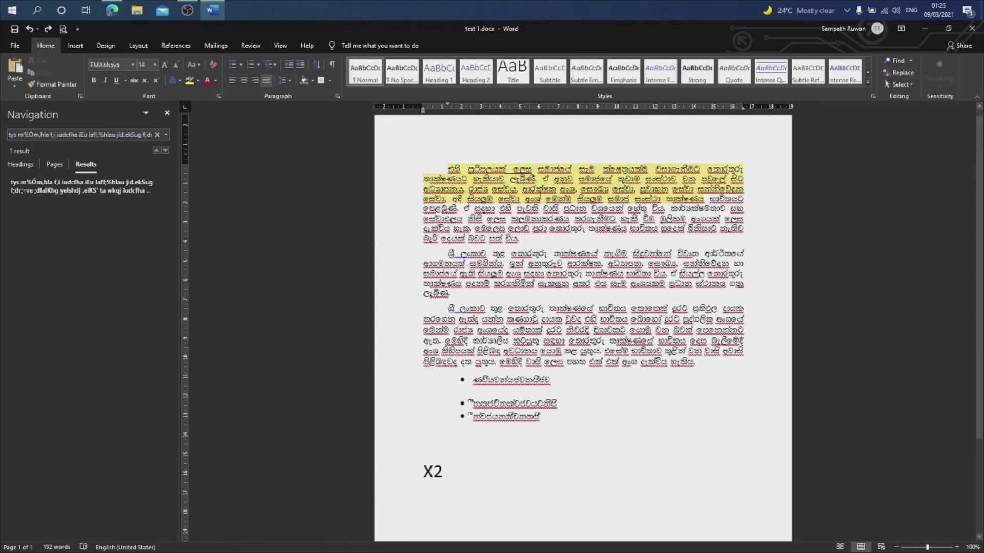
left_click(897, 63)
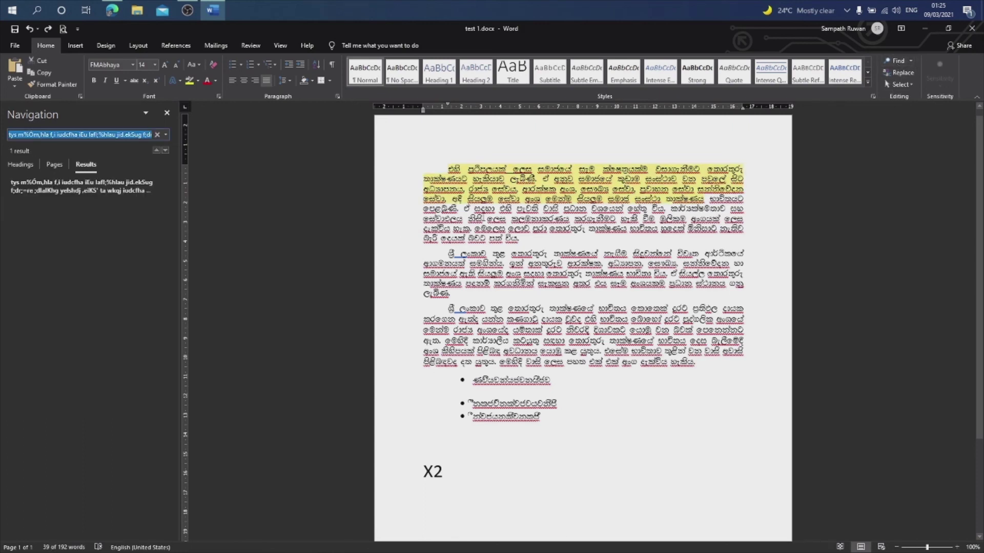
left_click(64, 191)
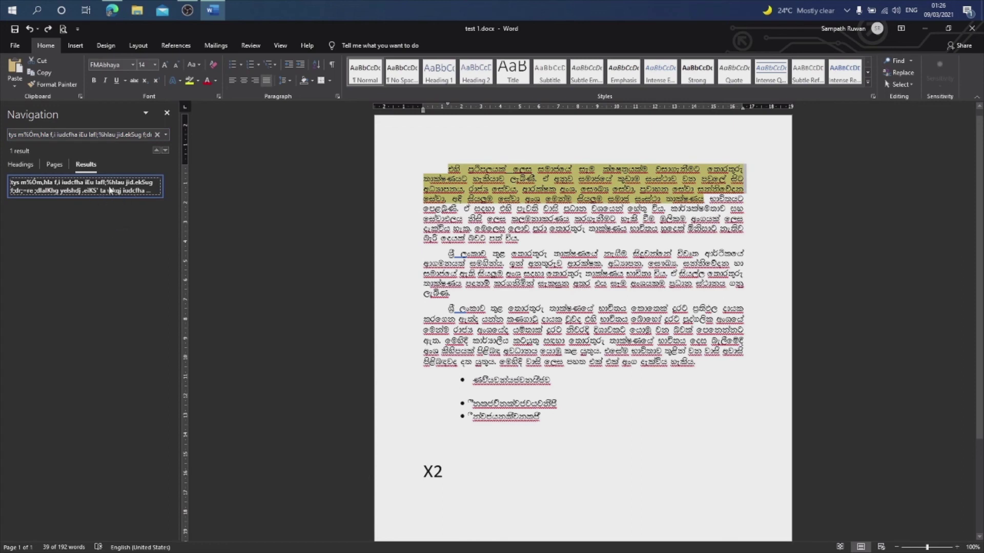
left_click(516, 216)
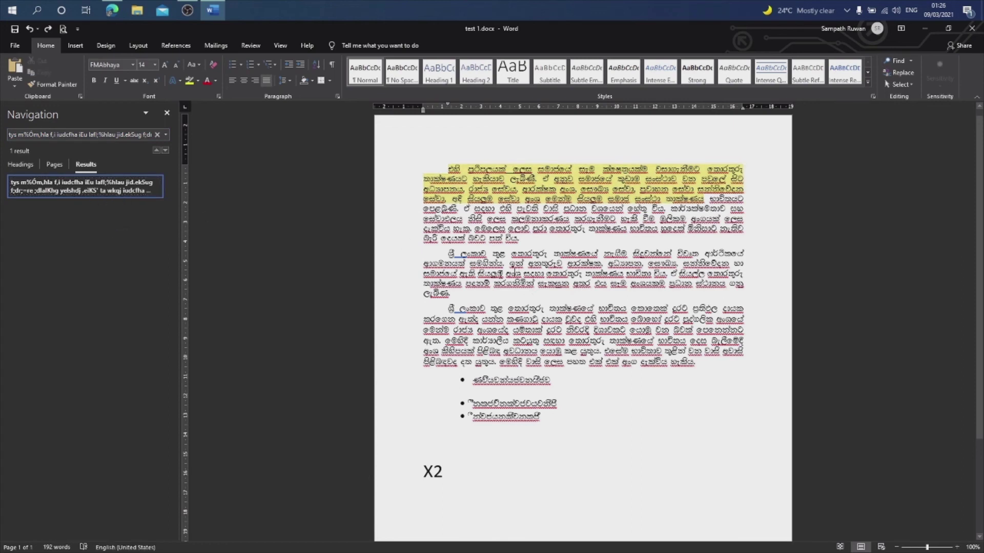
Step: Search the document for the text of the second paragraph, then deselect it
left_click_drag(445, 255, 451, 295)
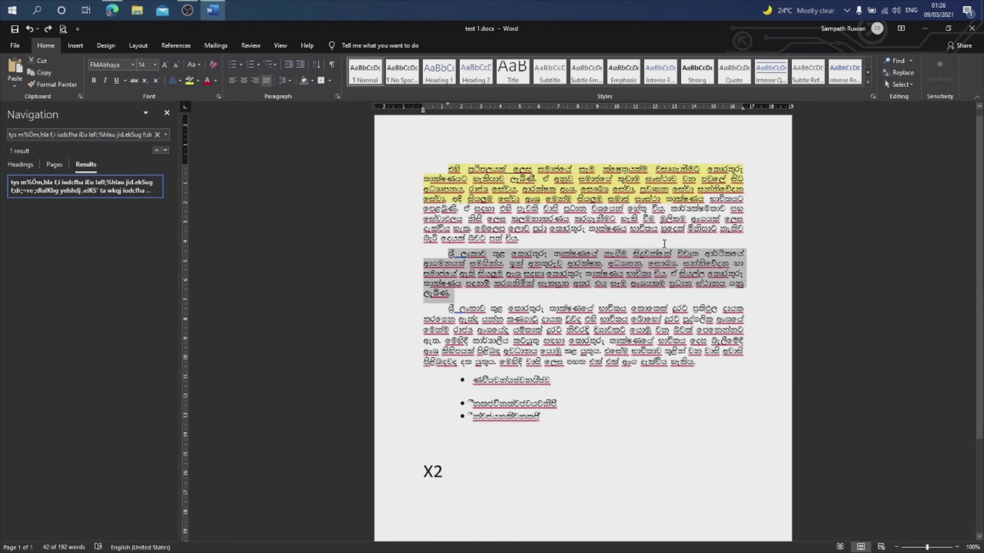
left_click(896, 61)
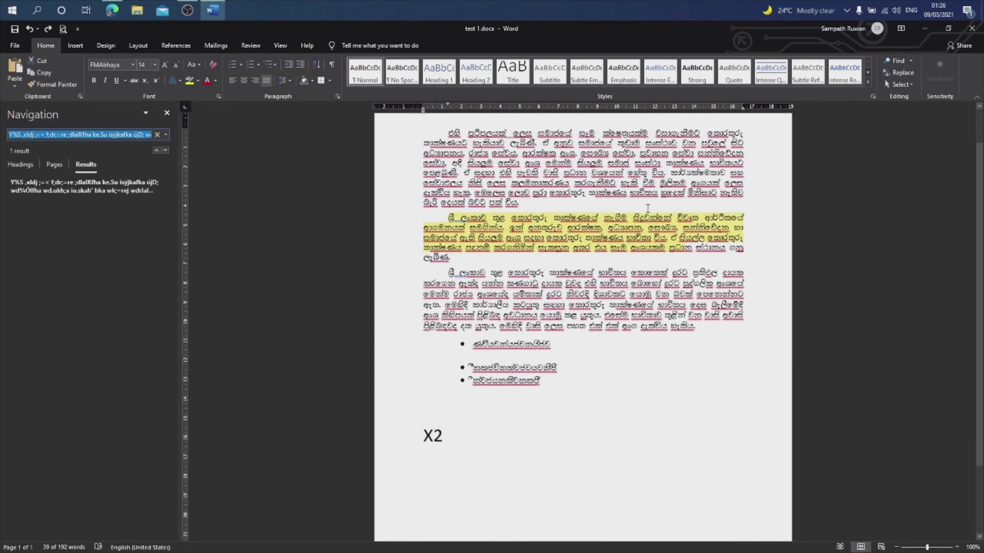
left_click(577, 233)
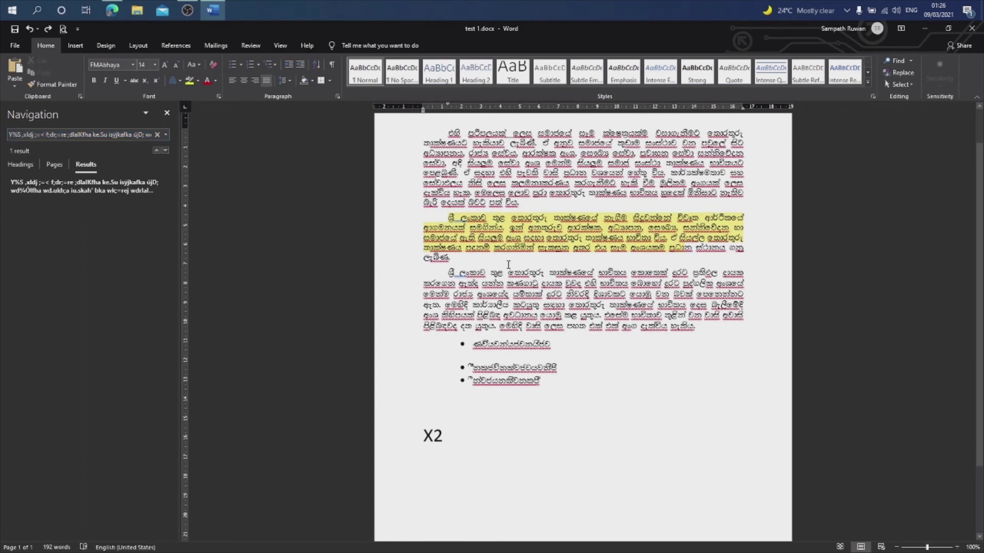
Step: Find every occurrence of the first paragraph's opening word
double_click(454, 133)
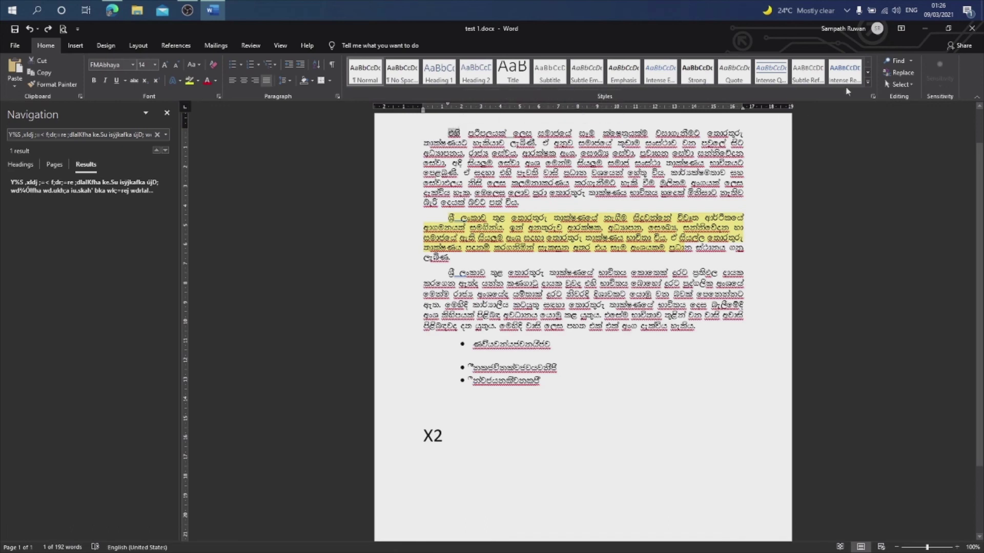
left_click(890, 61)
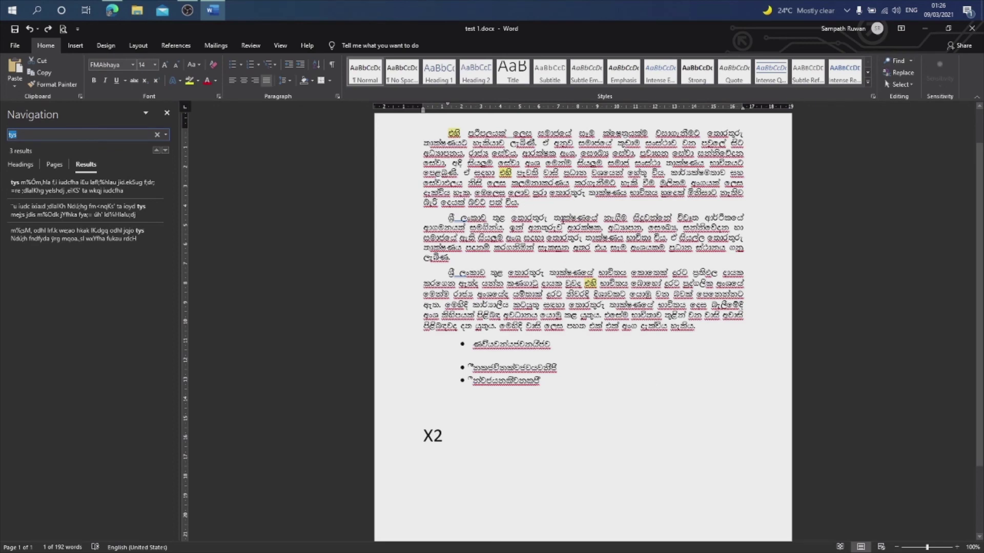
left_click(549, 198)
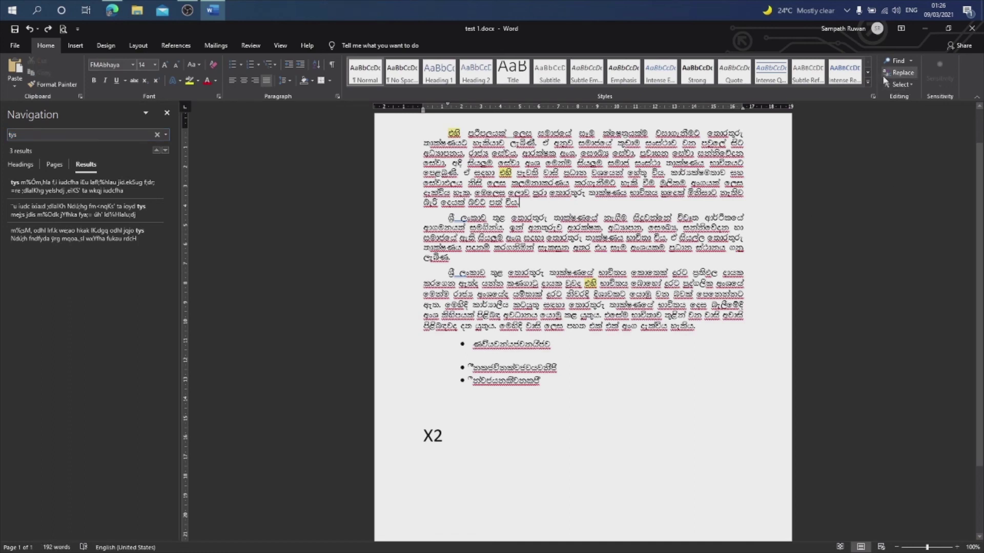
Step: View the Replace options of Find and Replace without replacing anything, and look at the Select options
left_click(901, 73)
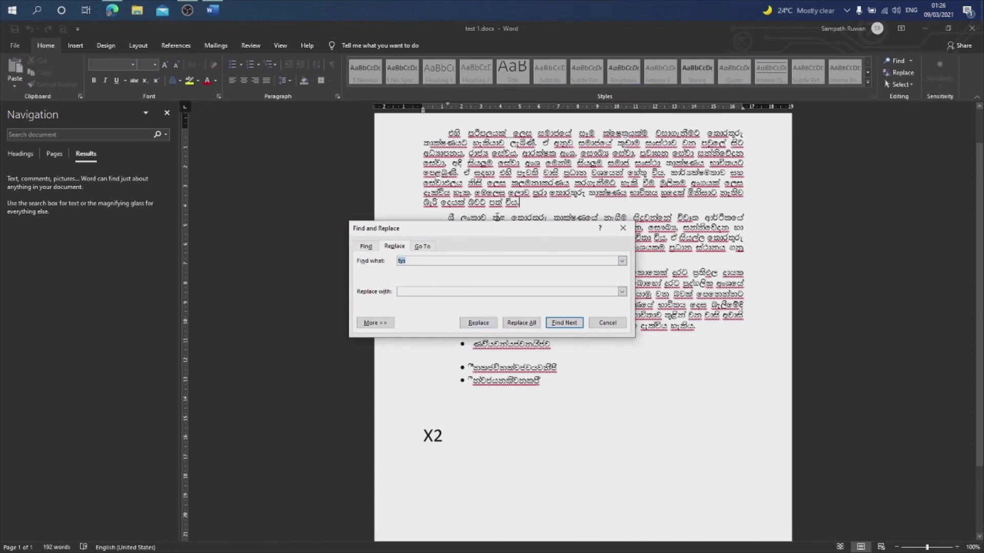
left_click(388, 244)
left_click(625, 228)
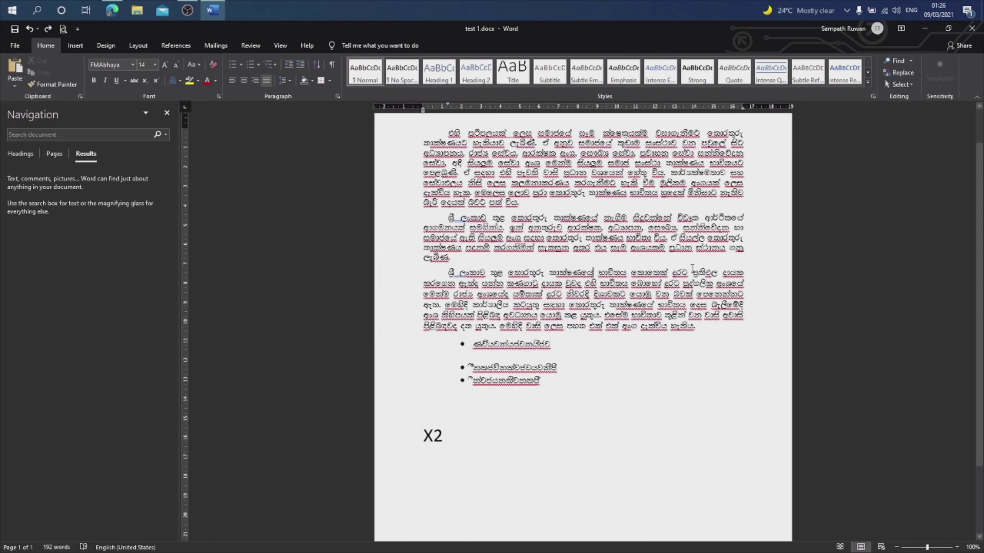
left_click(906, 85)
left_click(907, 85)
Step: Look at the paste options, including Keep Text Only, without pasting anything
left_click(15, 86)
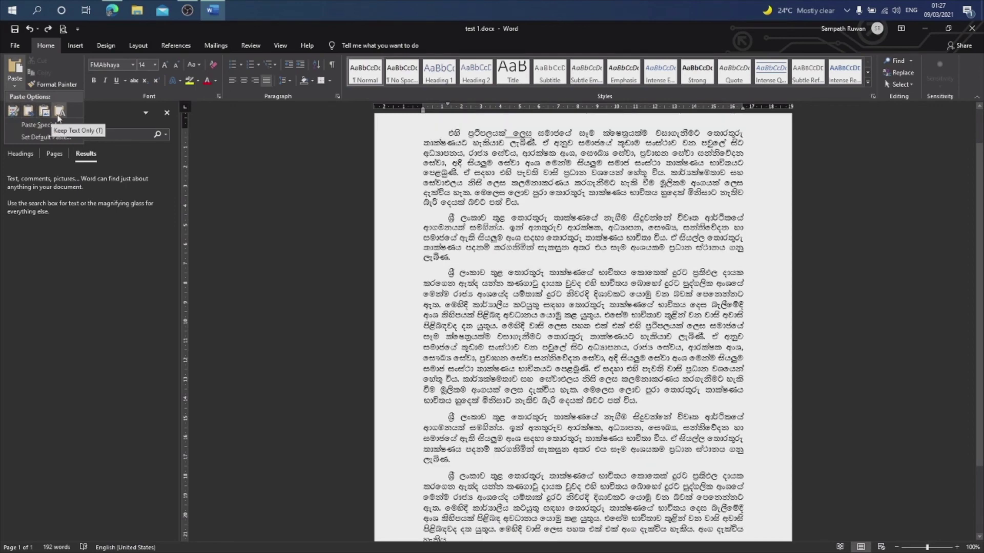
left_click(459, 219)
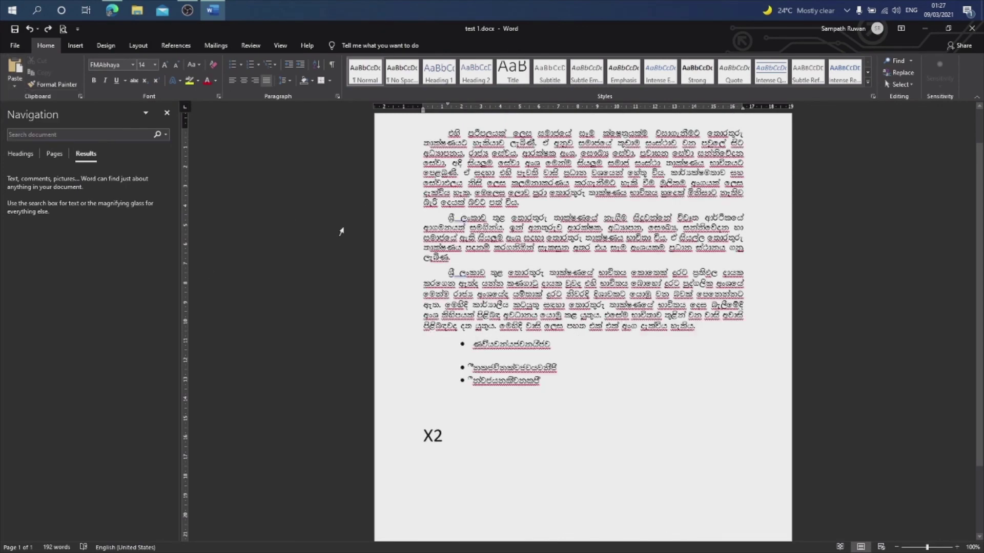
right_click(365, 221)
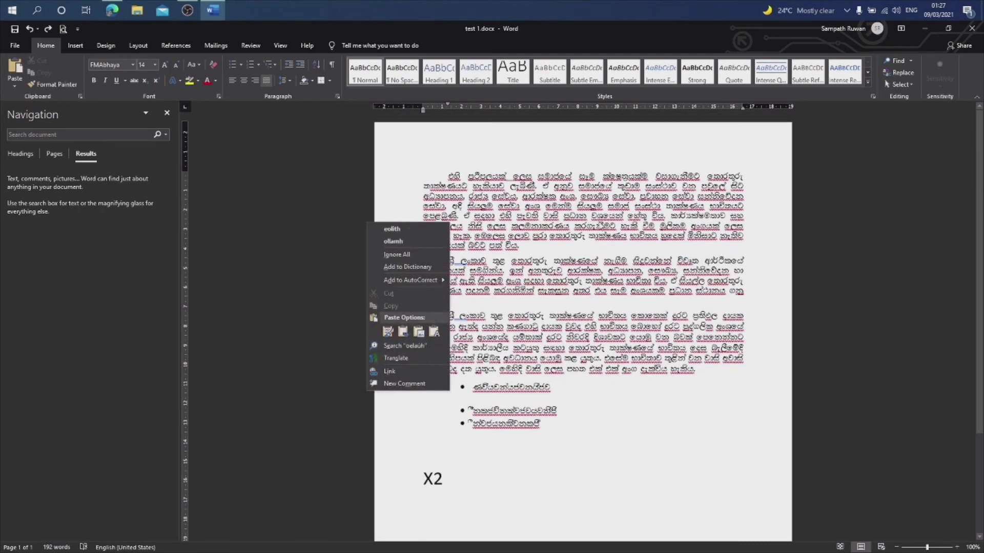
left_click(600, 225)
scroll(602, 286, "down", 3)
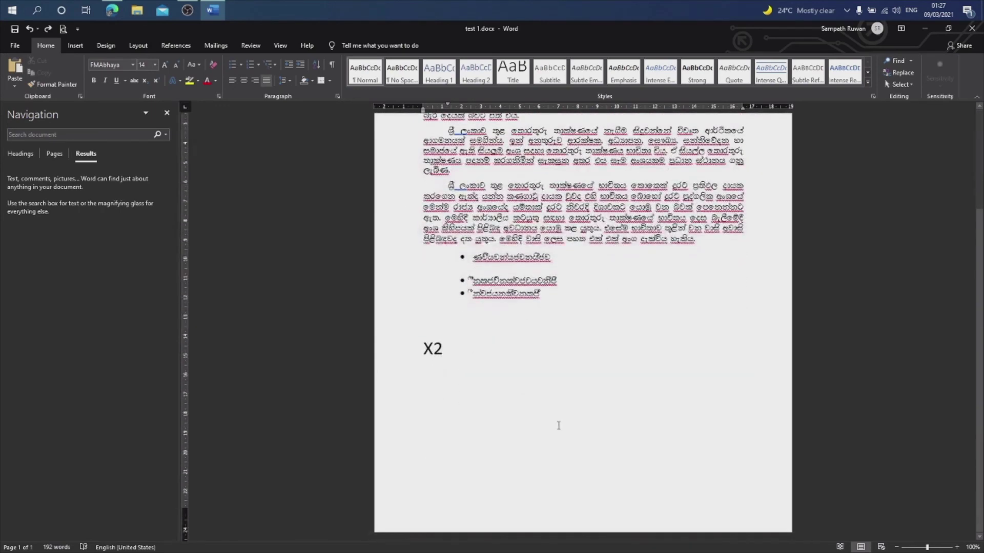
scroll(558, 415, "up", 3)
left_click_drag(449, 176, 654, 386)
scroll(655, 383, "down", 3)
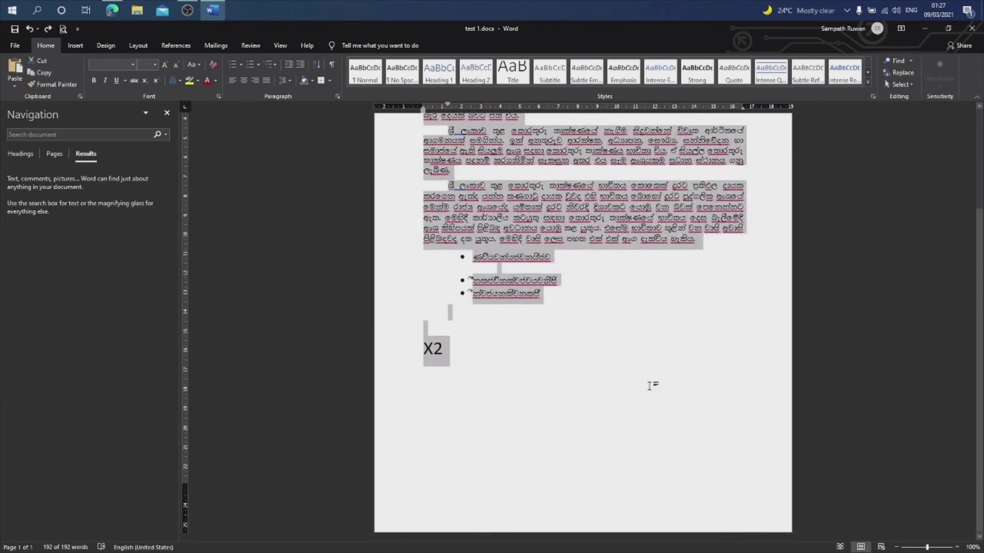
scroll(653, 386, "up", 3)
left_click(446, 171)
left_click_drag(446, 171, 594, 400)
scroll(596, 394, "down", 3)
scroll(595, 392, "up", 5)
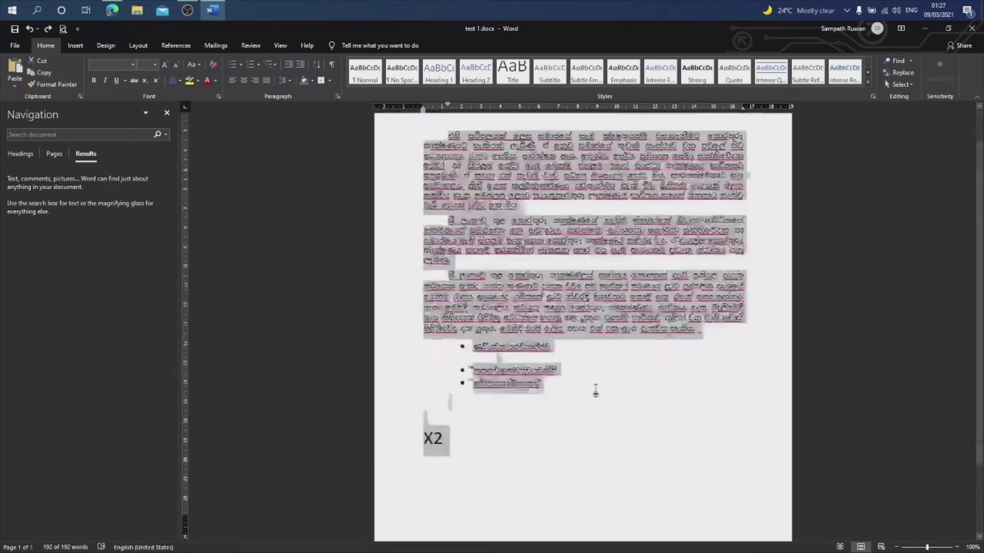
scroll(597, 392, "down", 4)
scroll(592, 384, "up", 3)
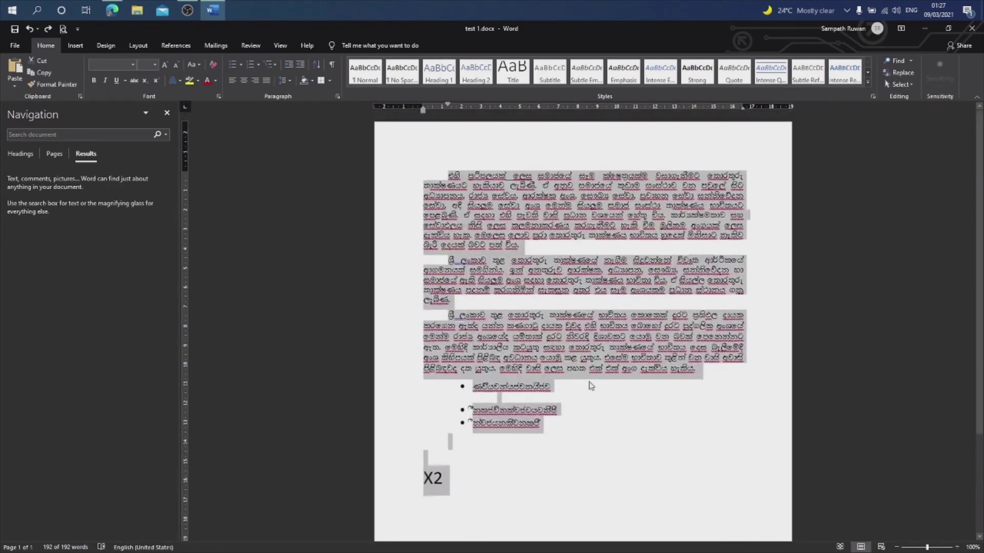
Step: Delete the bulleted list and the X2 line below the third paragraph
scroll(564, 387, "down", 2)
left_click_drag(507, 399, 464, 312)
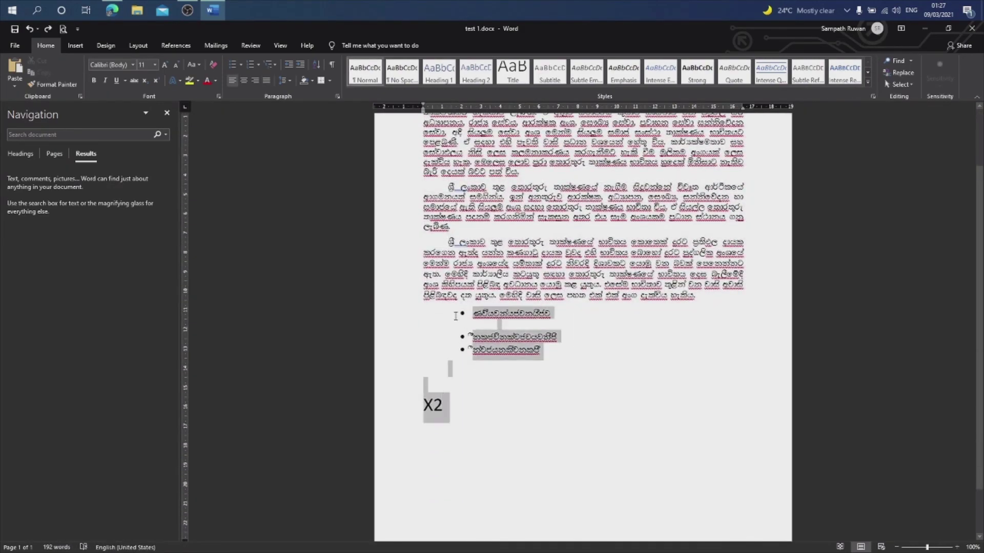
key("Delete")
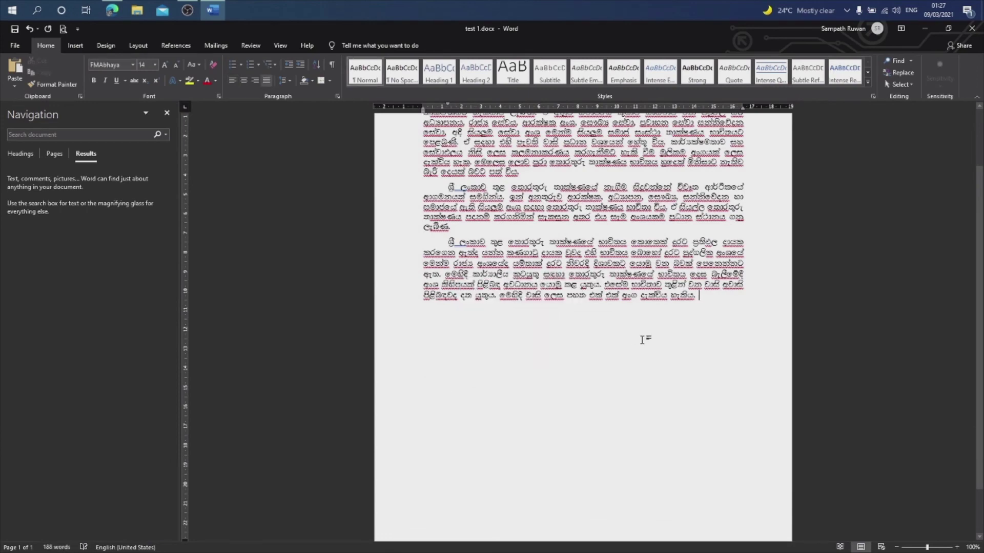
Step: Copy the entire first paragraph and place the insertion point at the end of the third paragraph
scroll(567, 398, "up", 2)
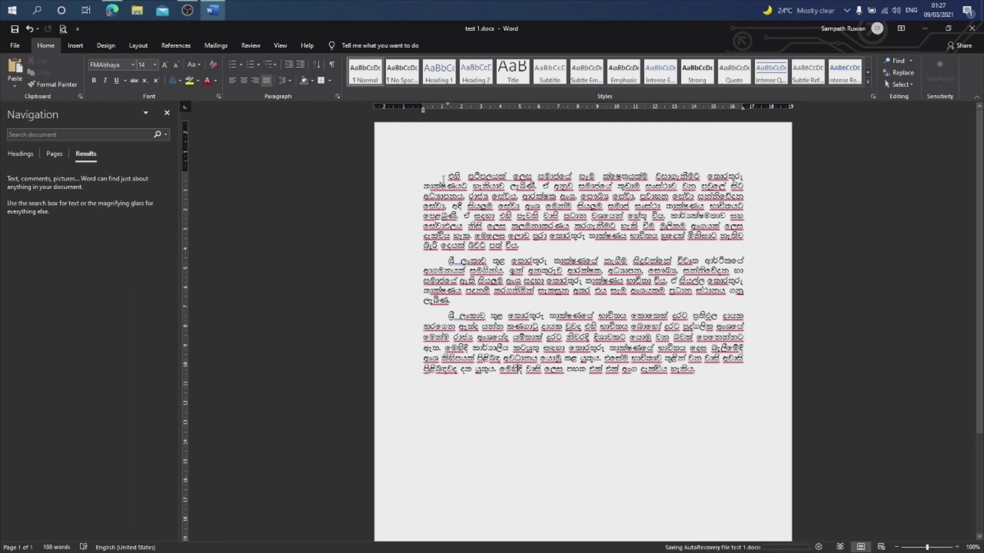
left_click_drag(444, 174, 529, 249)
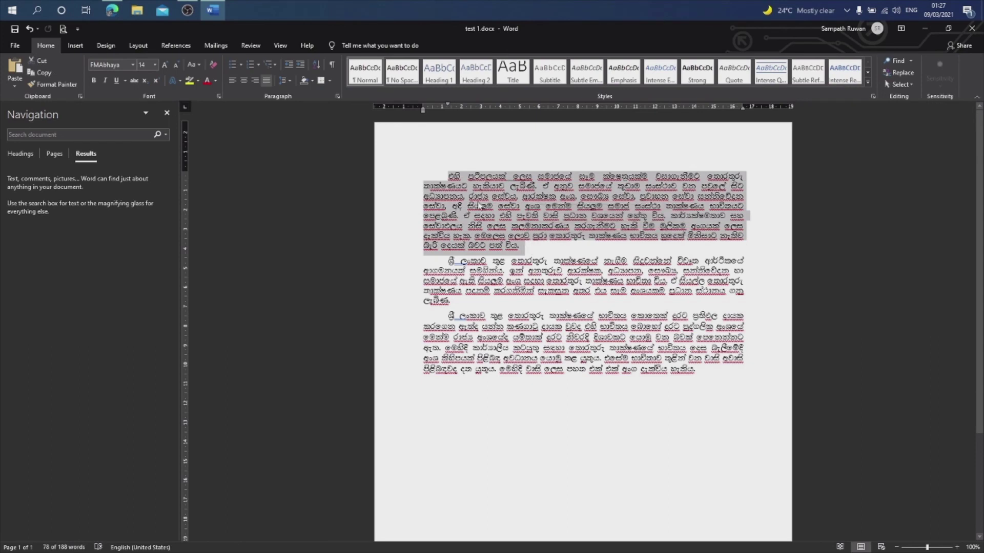
left_click(436, 170)
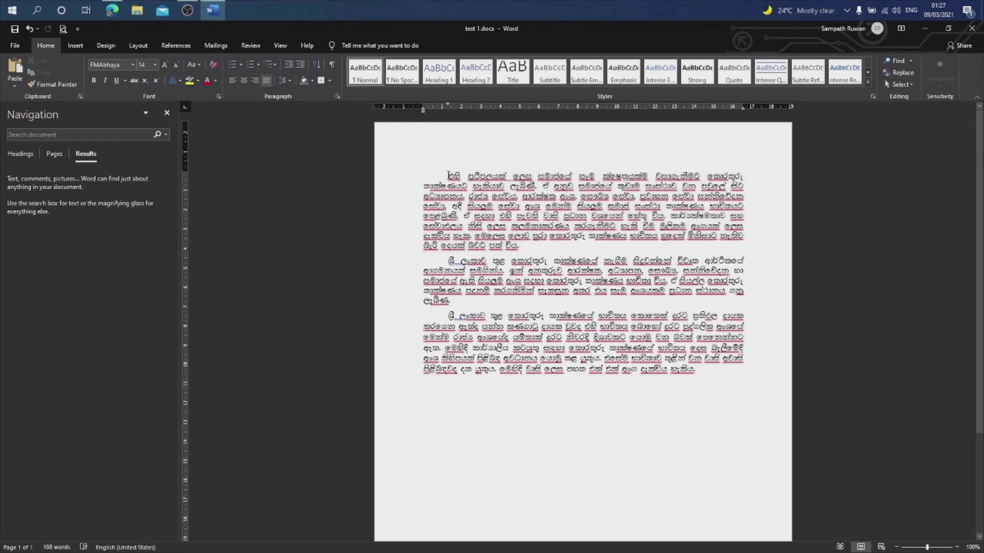
left_click_drag(448, 175, 549, 246)
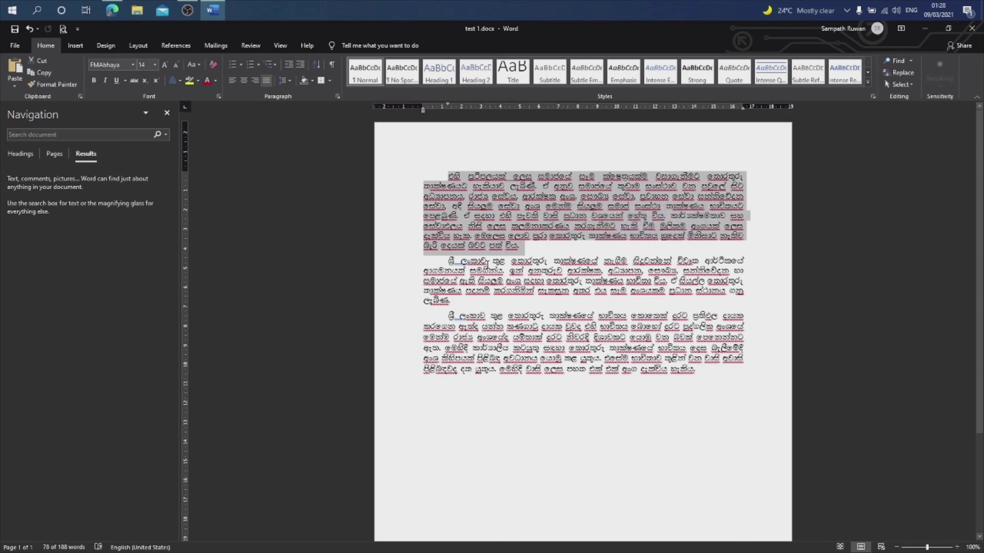
right_click(482, 207)
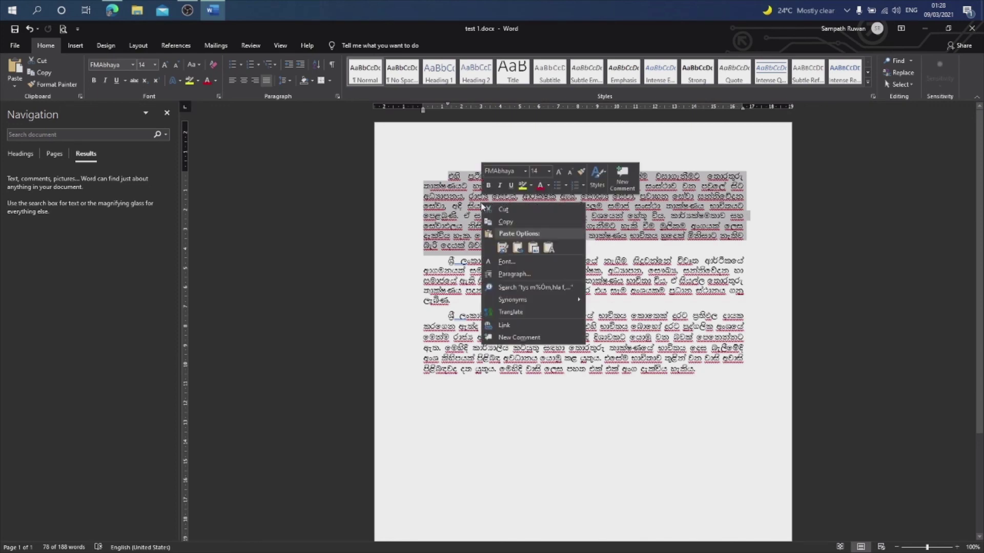
left_click(516, 228)
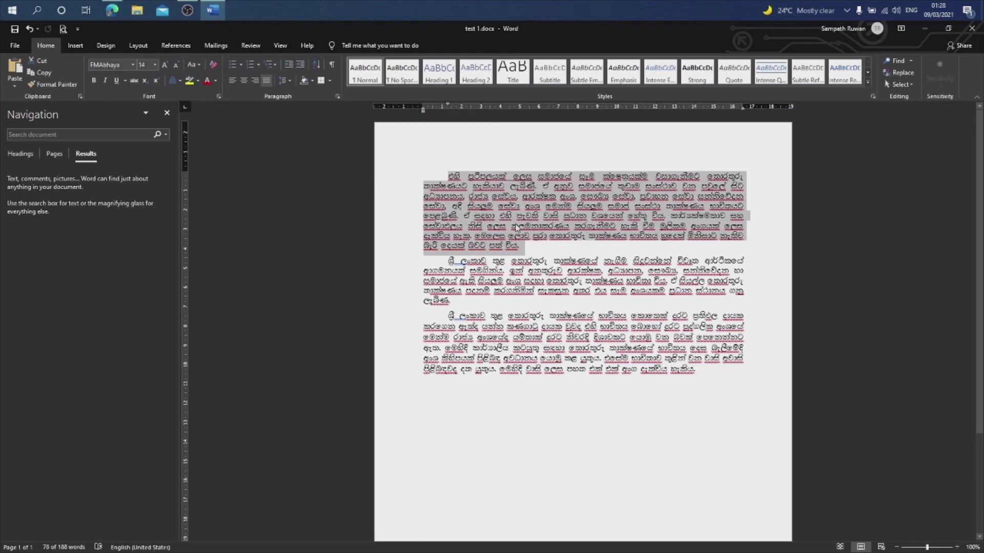
scroll(511, 263, "down", 3)
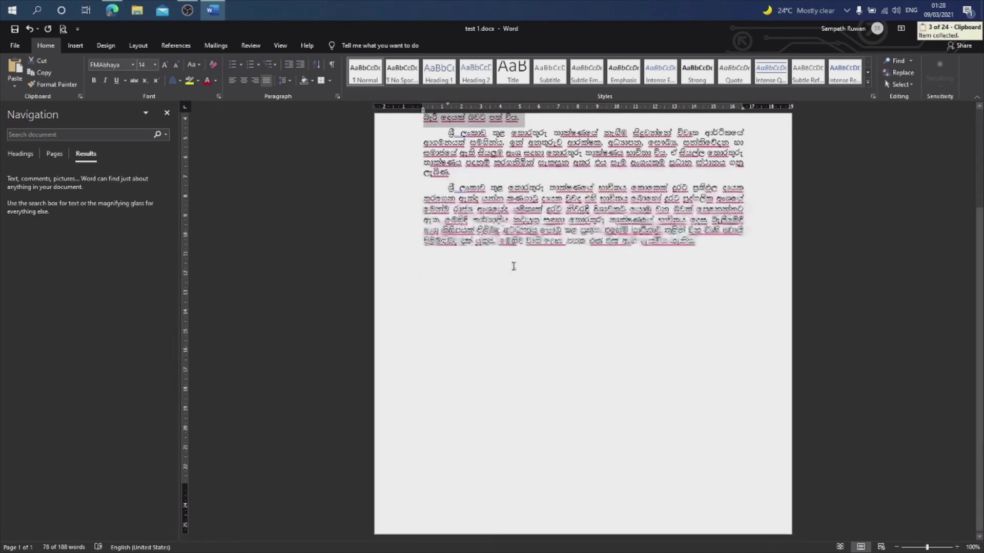
left_click(446, 295)
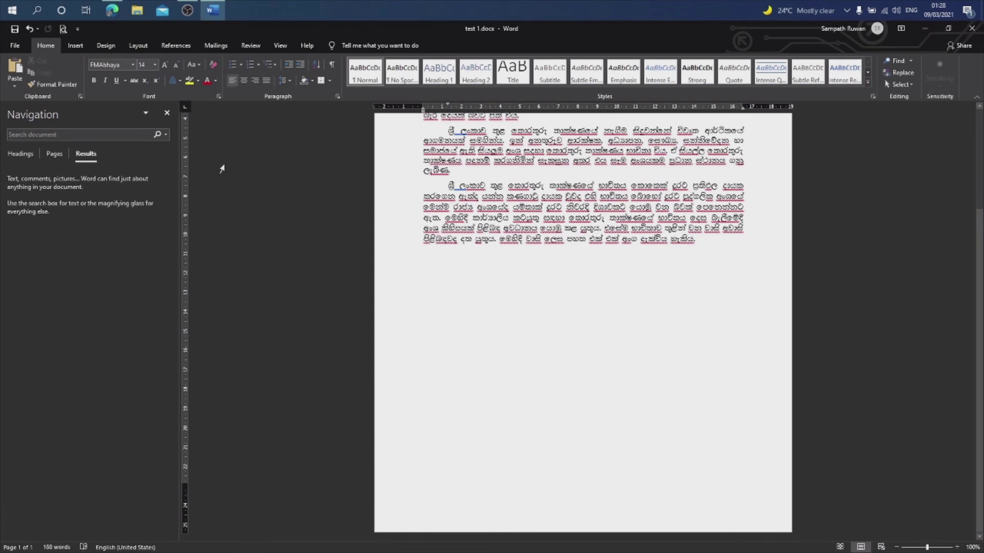
Step: Paste the copied paragraph below the third paragraph and look at the available paste options on the empty line beneath it
left_click(12, 67)
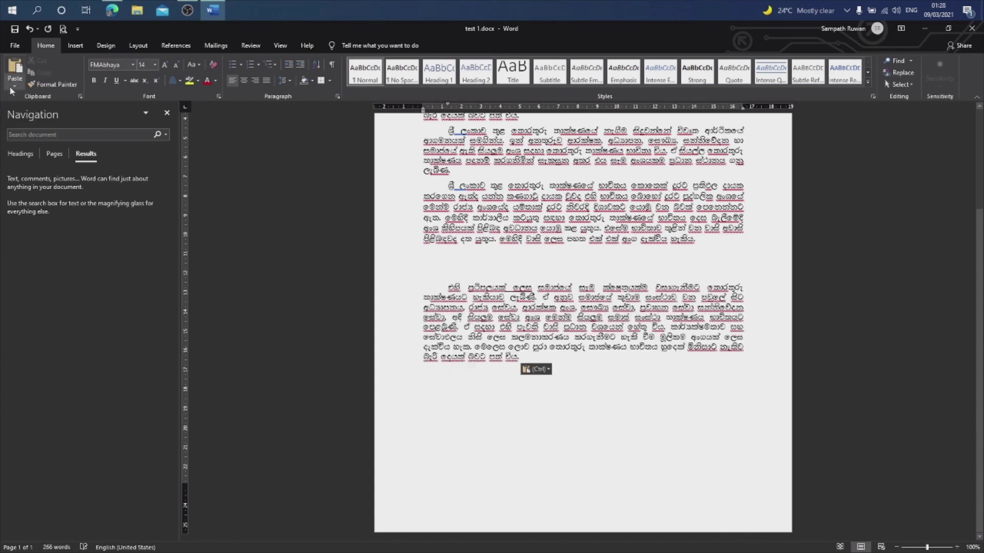
left_click(11, 91)
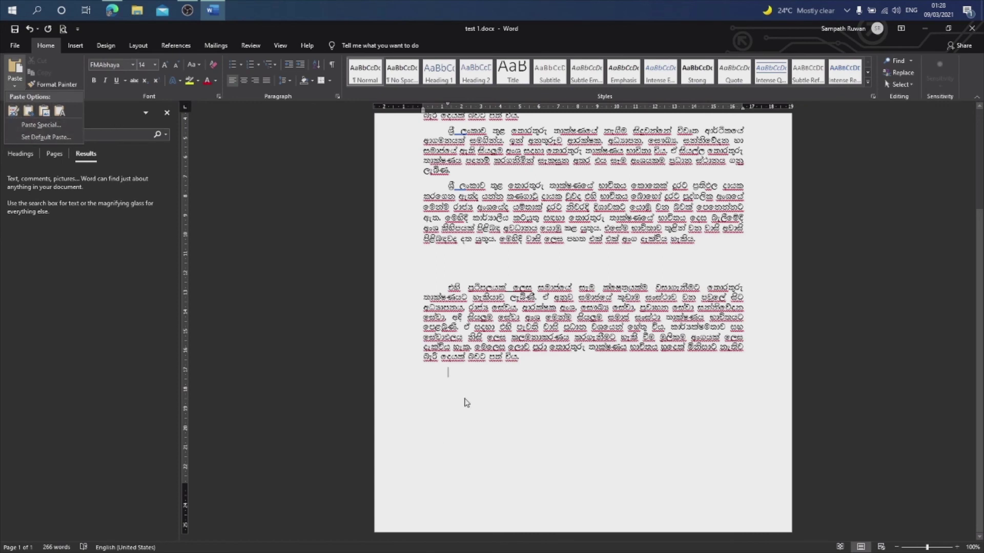
left_click(466, 375)
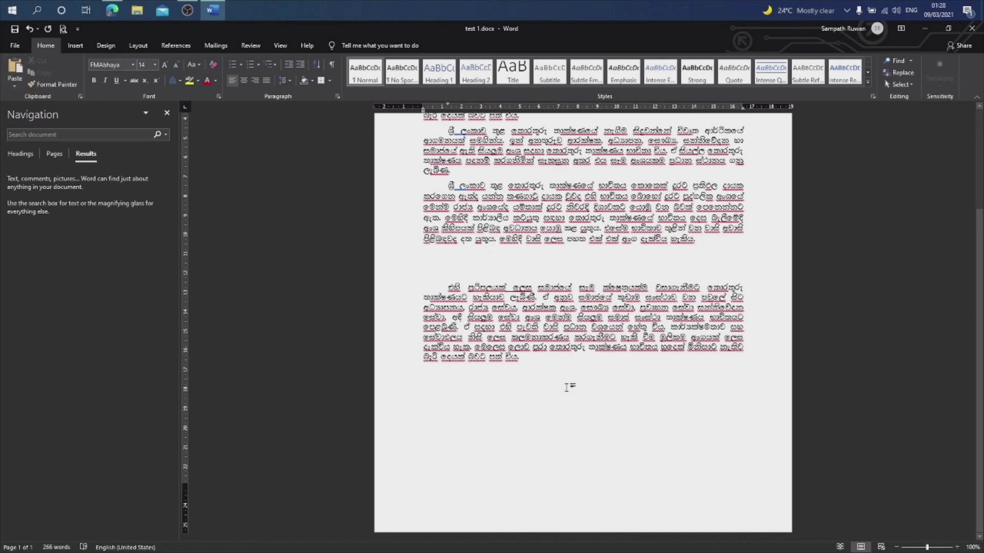
right_click(470, 376)
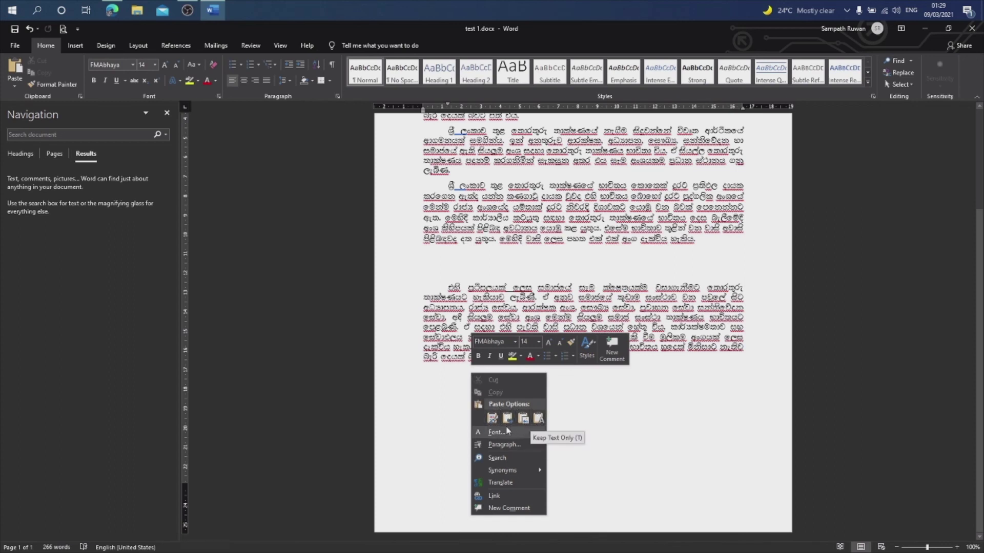
left_click(619, 405)
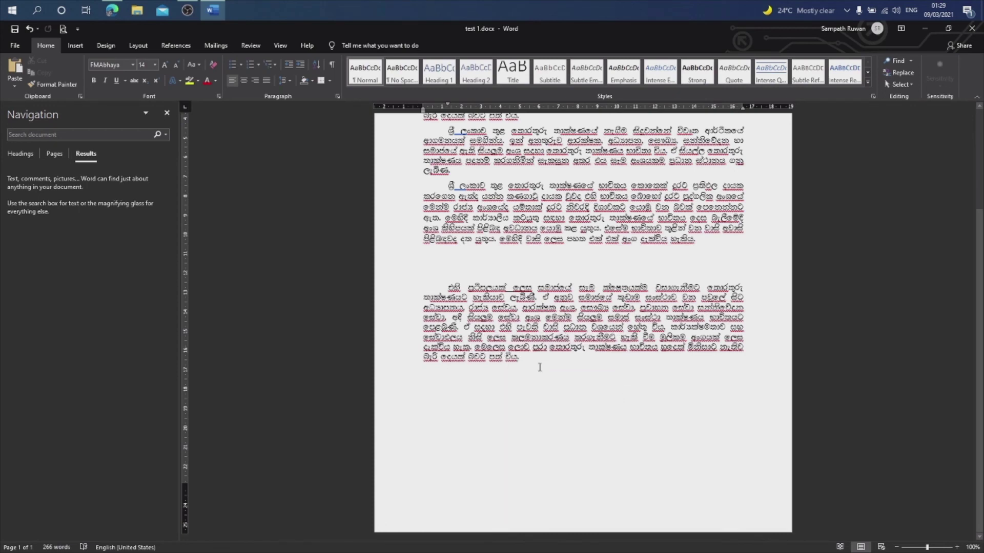
Step: Cut the pasted paragraph and paste it back below the third paragraph with Keep Text Only
left_click_drag(531, 362, 449, 287)
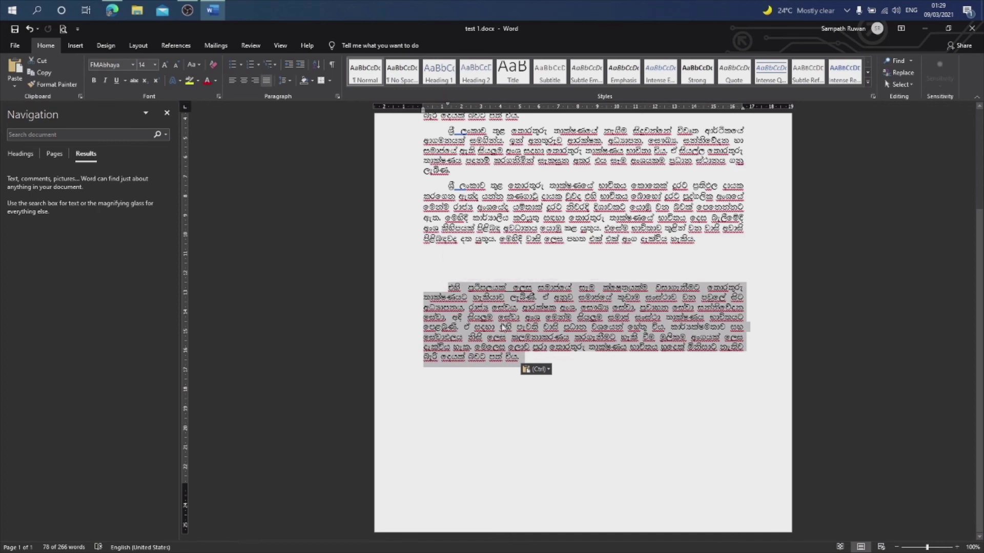
right_click(509, 310)
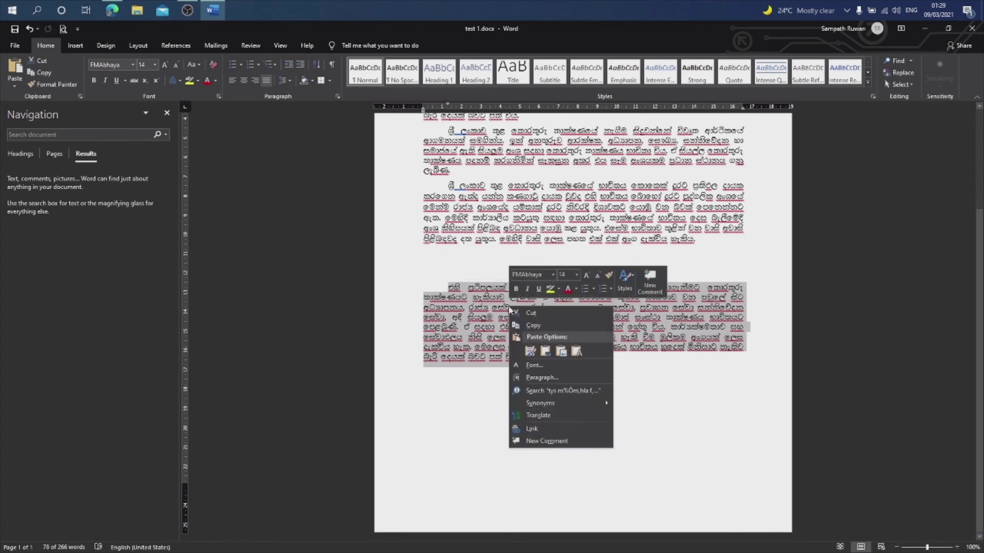
left_click(538, 314)
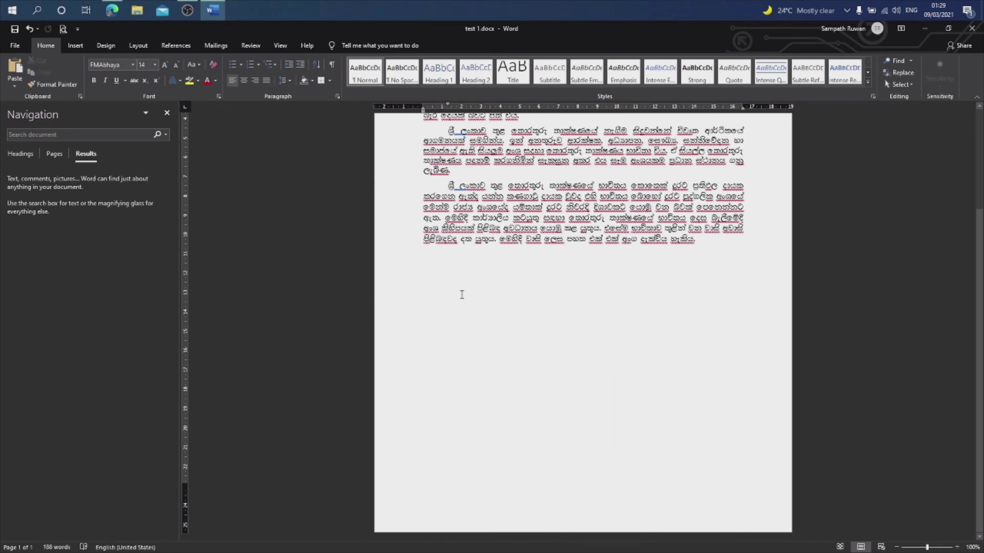
right_click(446, 272)
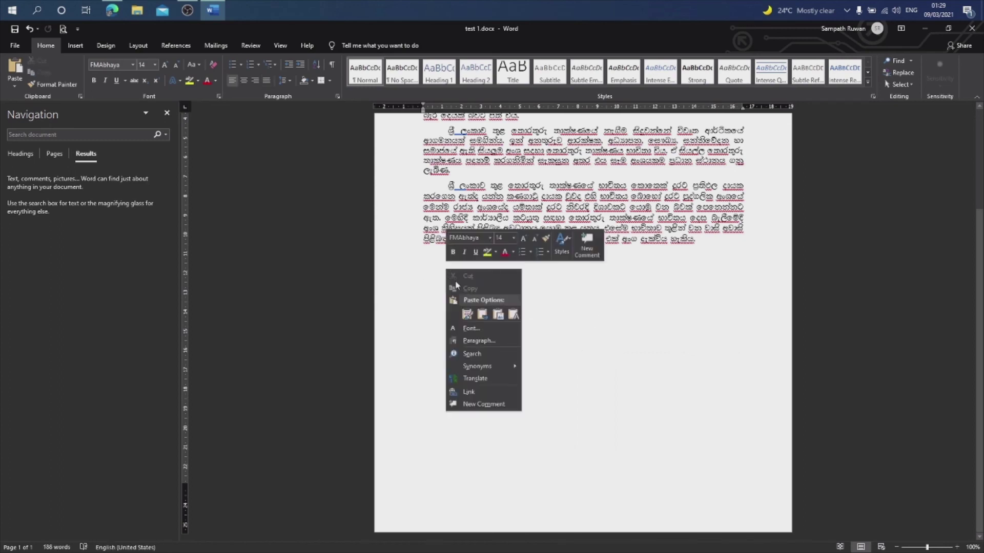
left_click(513, 314)
left_click(514, 314)
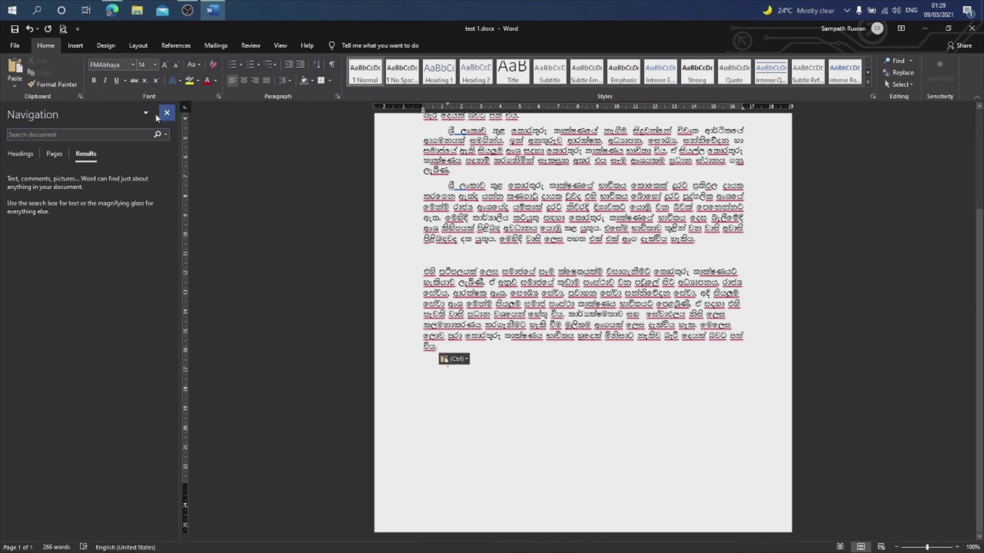
Step: View the collected items in the Clipboard pane, then close both the Clipboard and Navigation panes
left_click(81, 97)
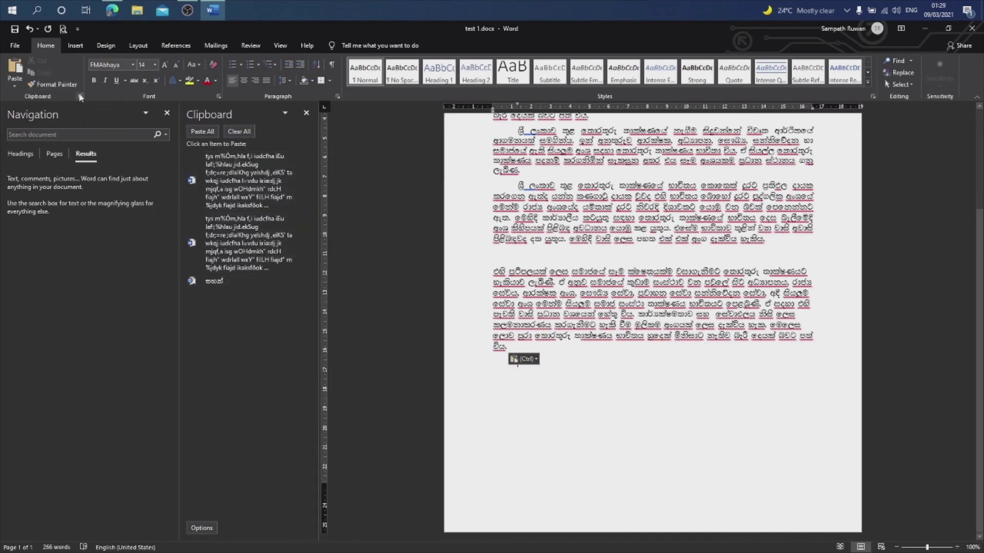
left_click(306, 113)
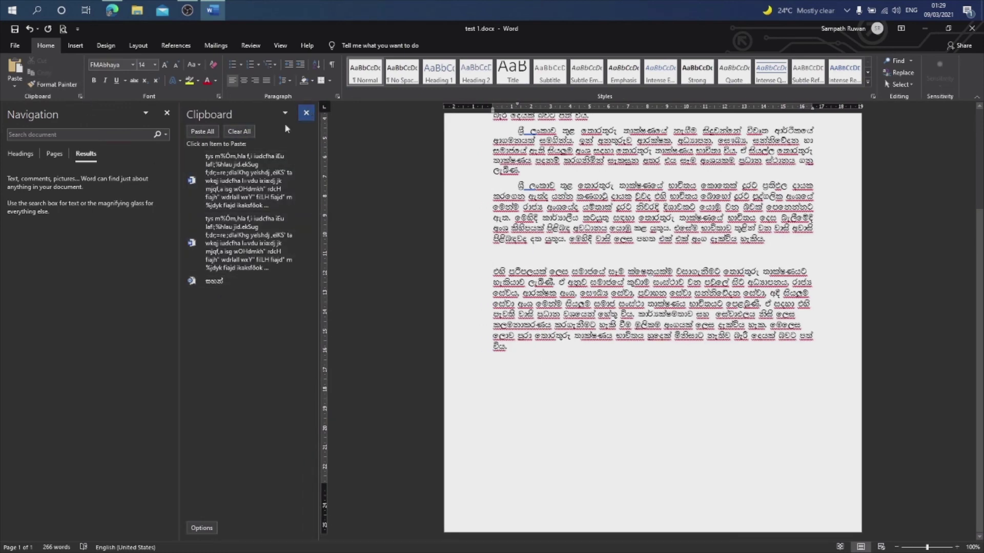
left_click(171, 115)
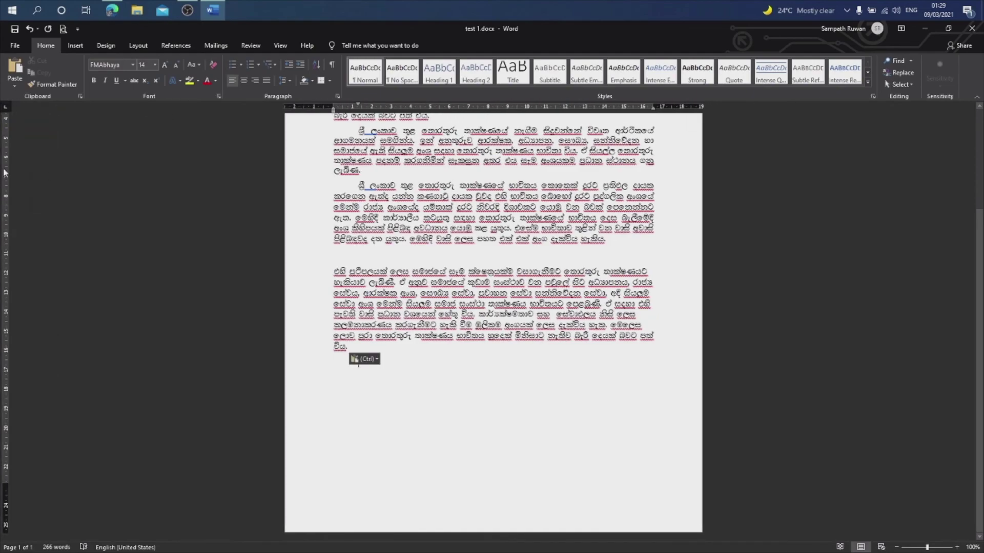